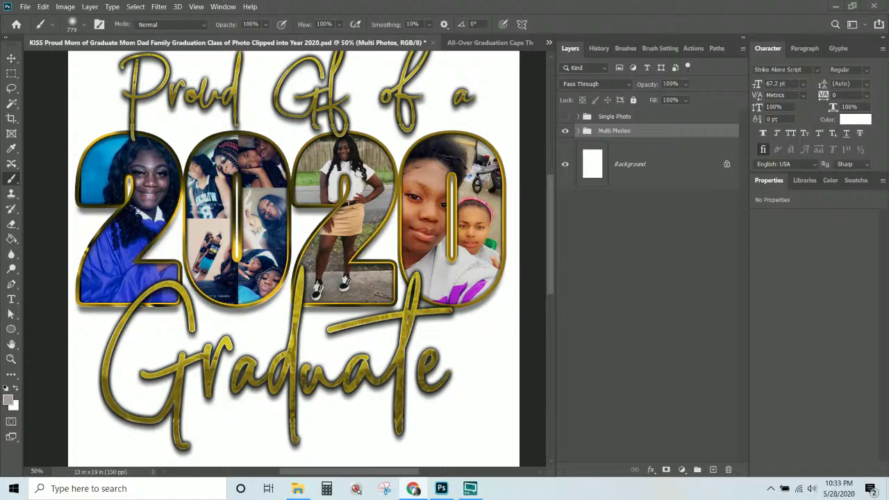
- Hide the selected Background group in the All-Over Graduation Caps Throw Celebrate document and return to the KISS Proud Mom of Graduate document
click(470, 43)
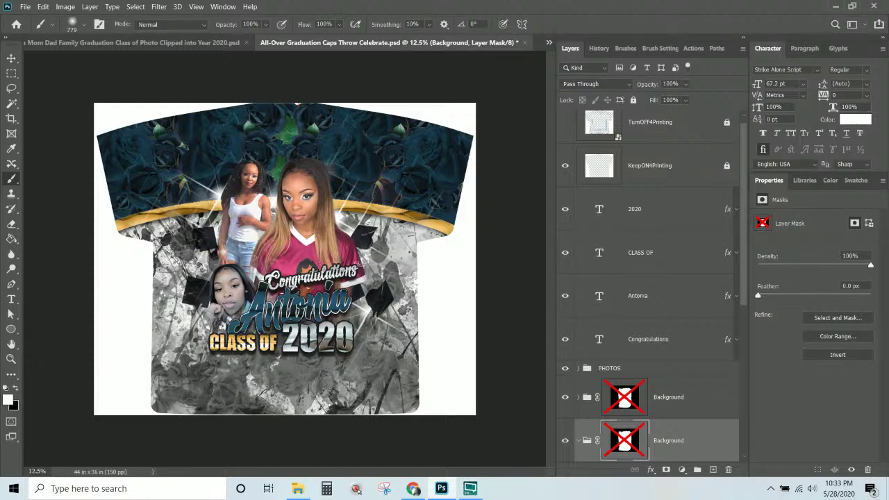
click(566, 441)
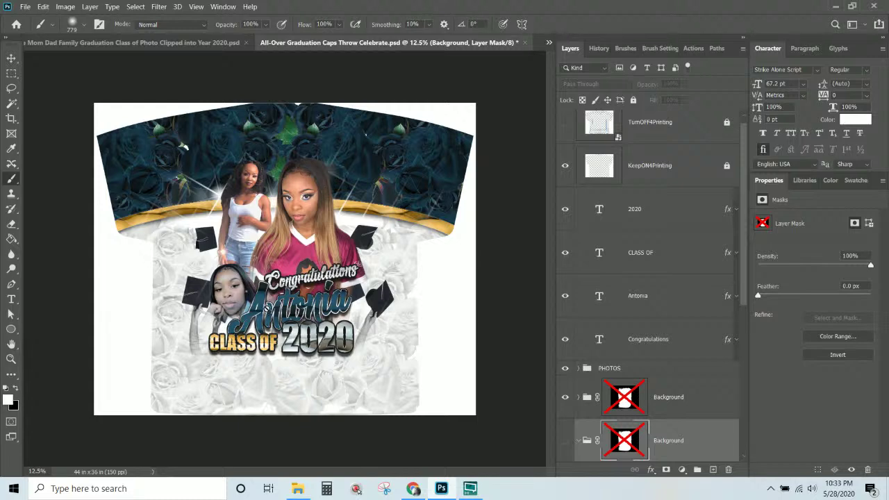
click(158, 42)
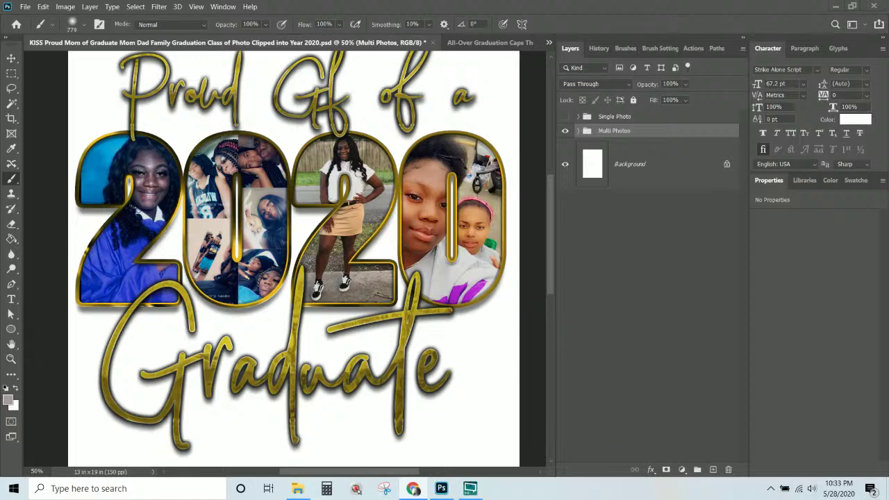
- Switch to Chrome and open the remove.bg website
click(413, 488)
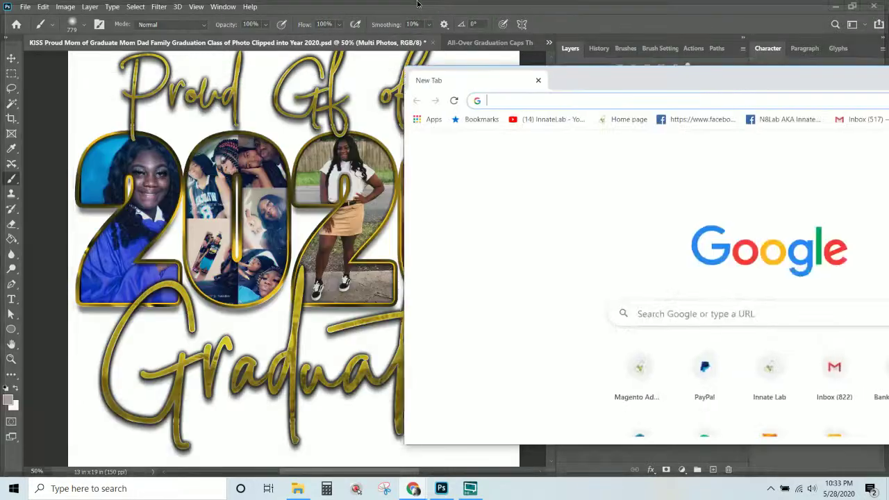
click(398, 28)
text(remove)
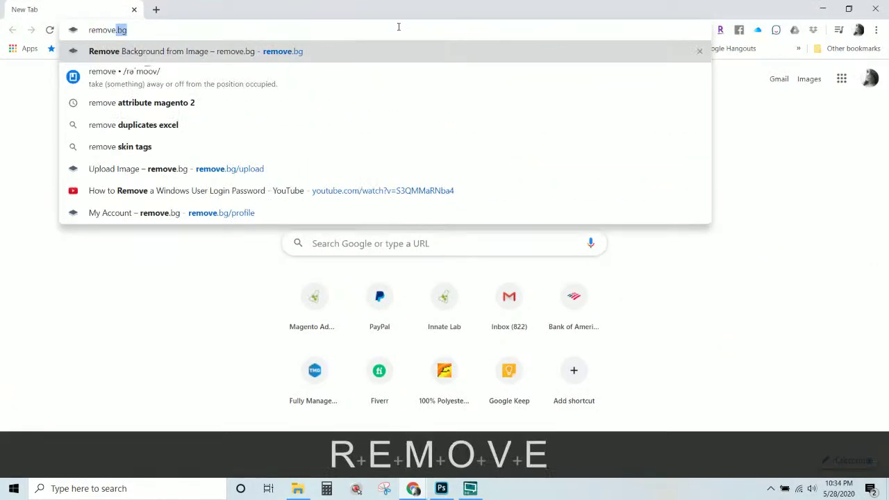
key(Return)
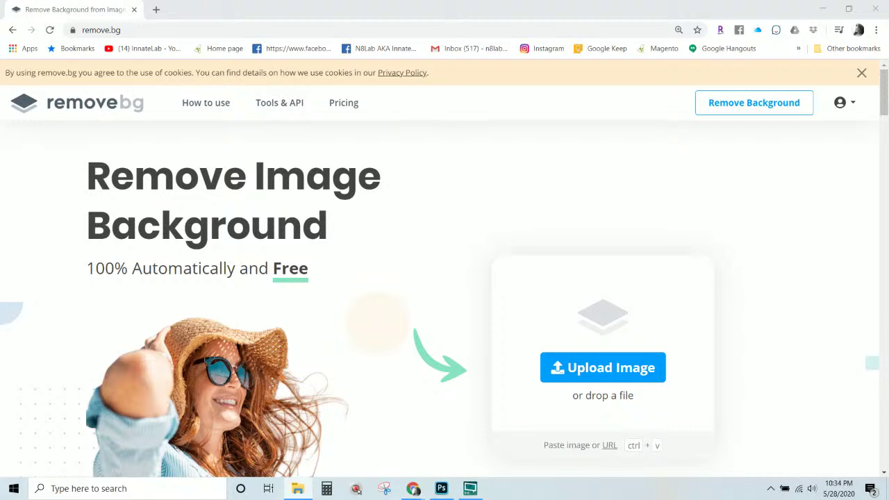
- Upload the photo of the woman lying on the floor and the red-dress photo to remove.bg to strip their backgrounds
drag(235, 251, 396, 257)
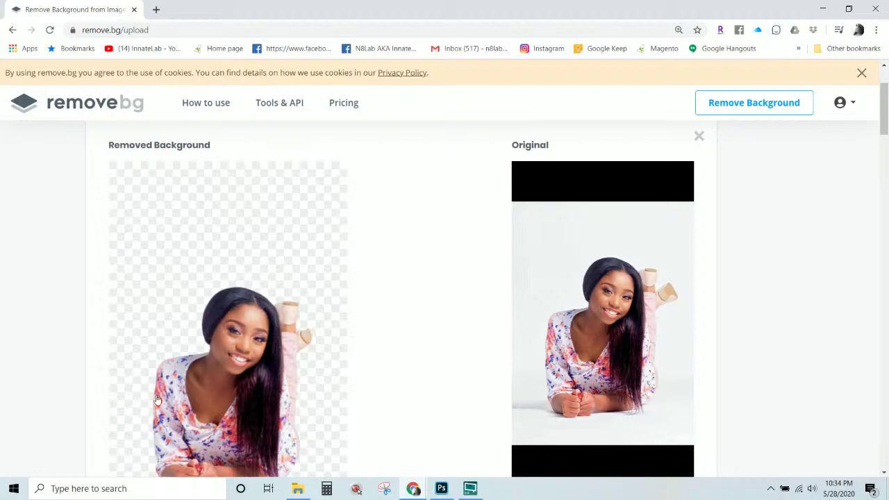
scroll(179, 411, down, 2)
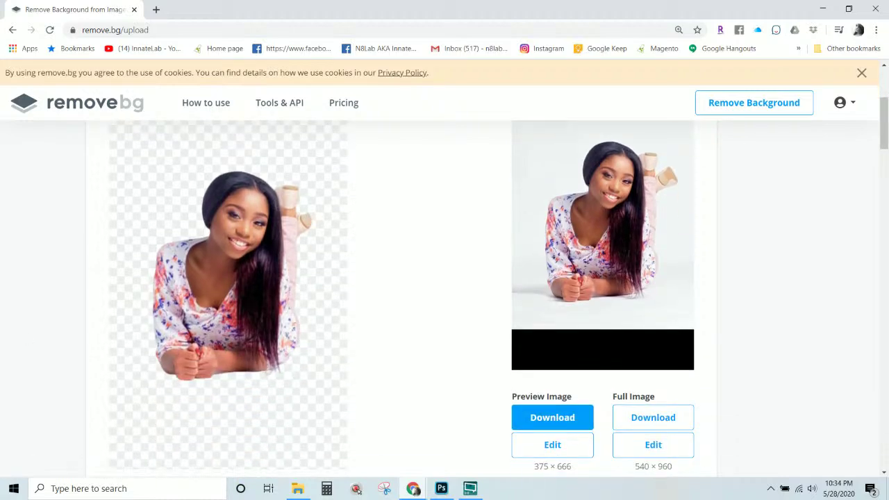
drag(300, 229, 298, 231)
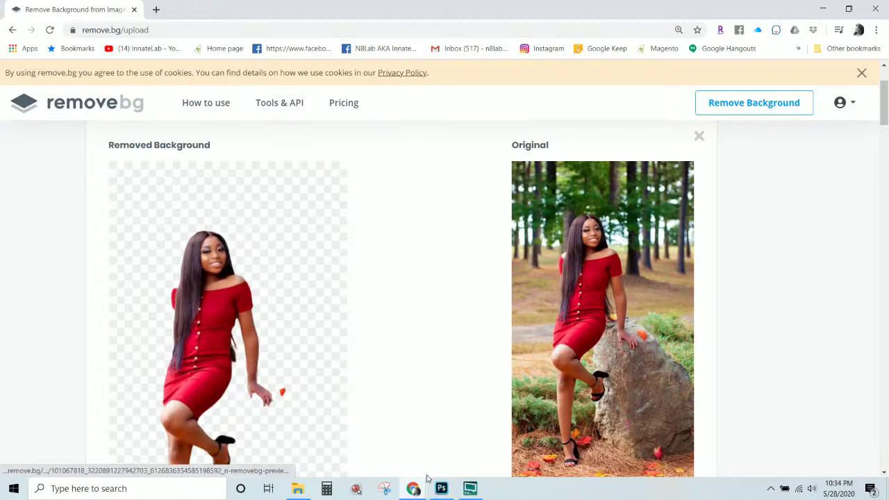
- Switch back to Photoshop and expand the Multi Photos group to examine its text layers and photo group
click(448, 491)
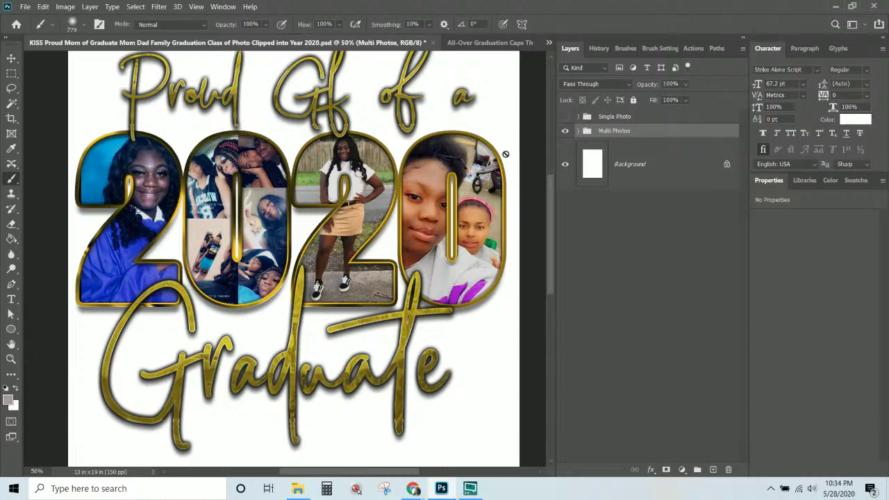
key(ctrl+KP_Subtract)
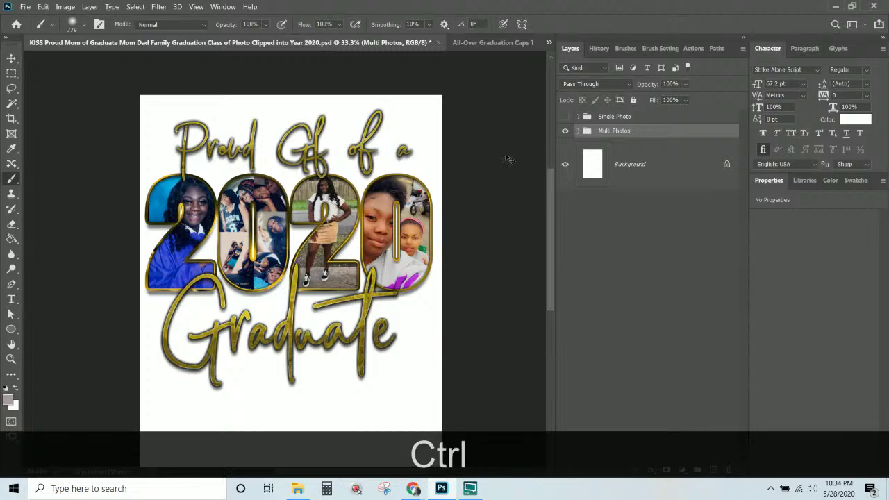
key(ctrl+KP_Add)
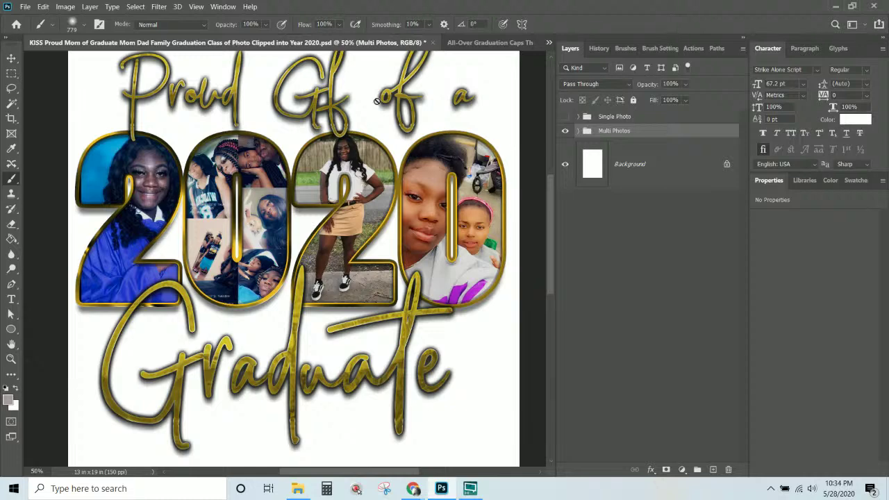
click(578, 132)
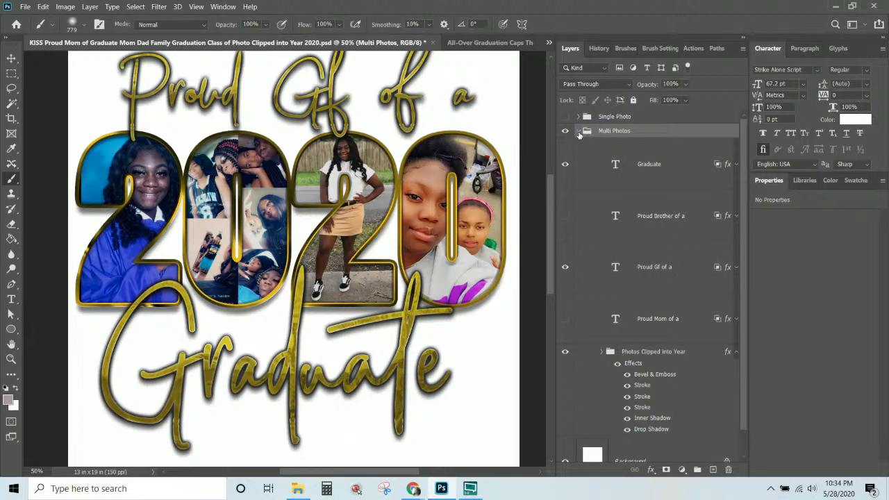
scroll(625, 188, down, 1)
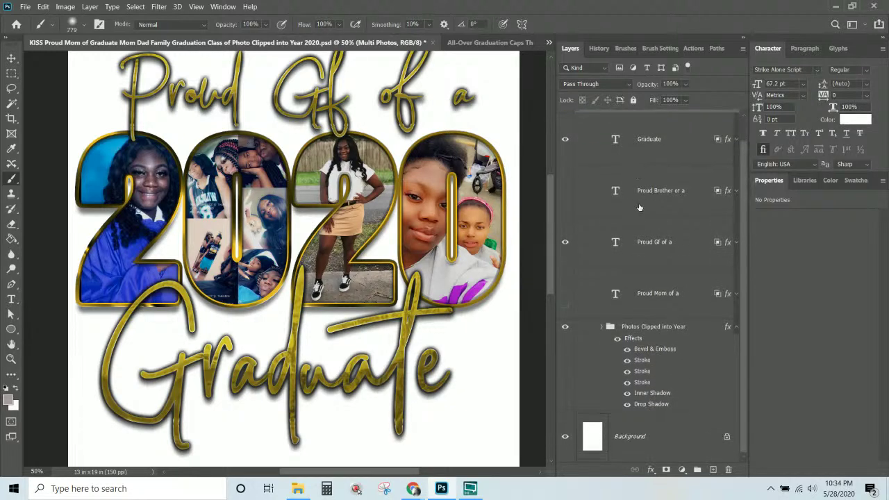
scroll(667, 203, up, 1)
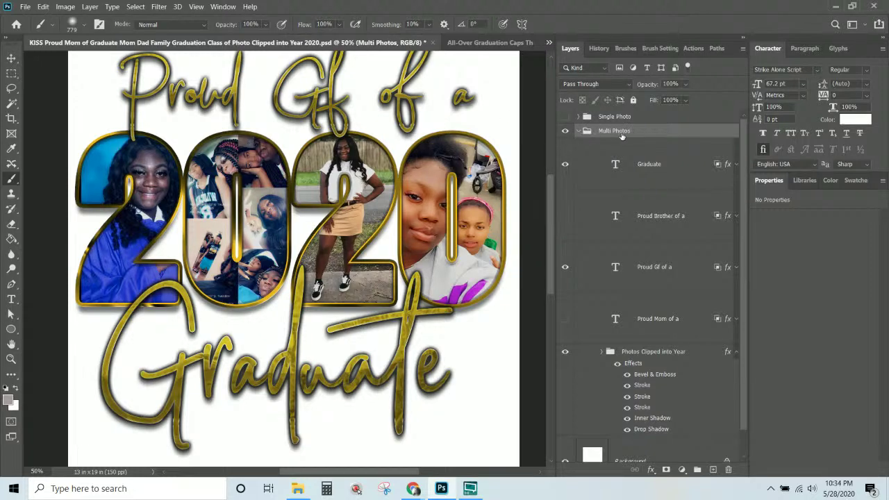
scroll(623, 136, down, 1)
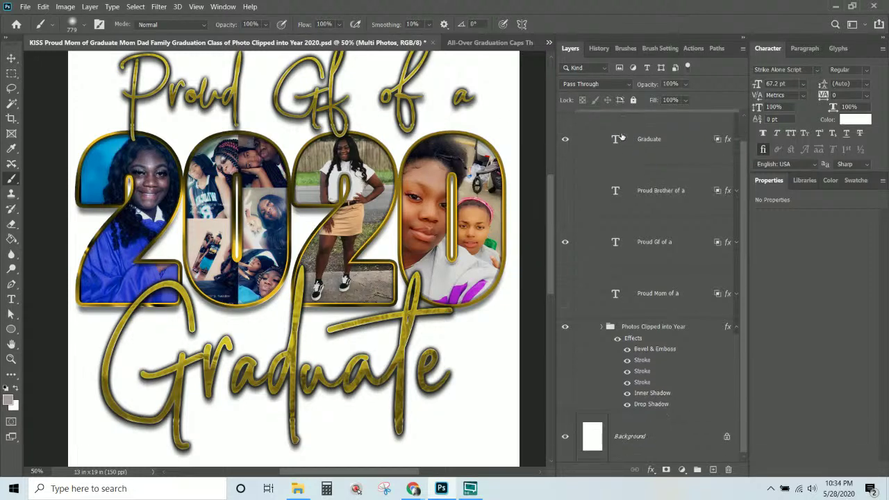
- Expand the Photos Clipped into Year group and examine its photo layers and number smart objects
click(652, 328)
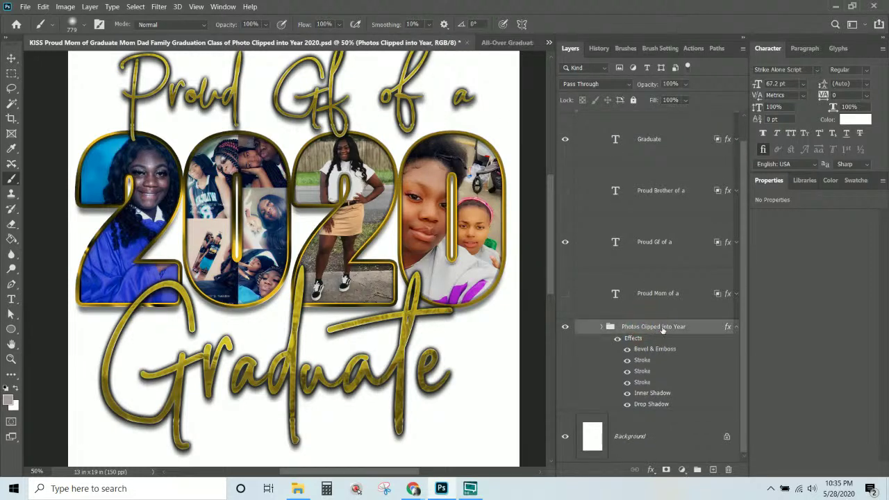
click(602, 327)
scroll(603, 332, down, 2)
scroll(602, 332, down, 11)
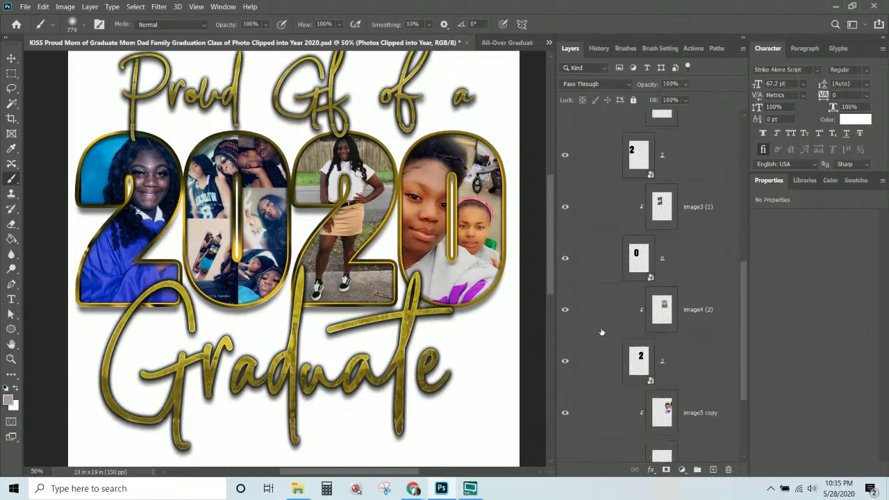
scroll(604, 330, up, 2)
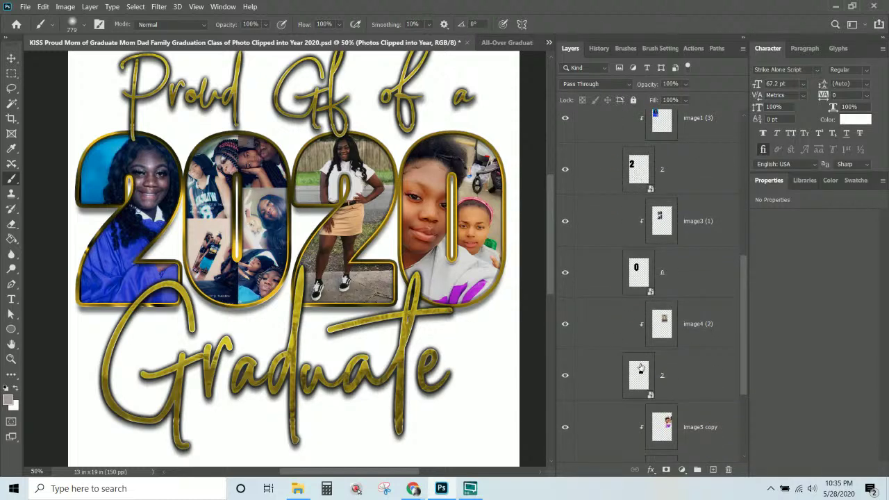
scroll(642, 378, down, 1)
scroll(641, 378, down, 1)
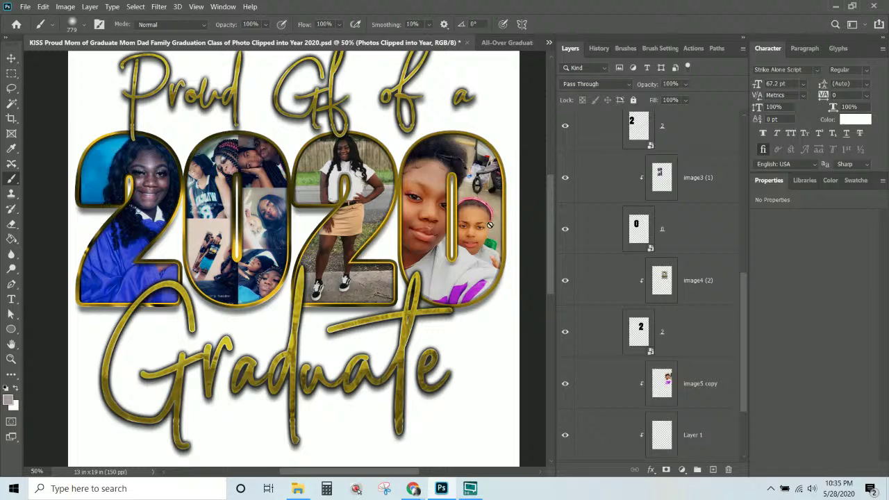
scroll(479, 202, down, 3)
scroll(664, 311, down, 4)
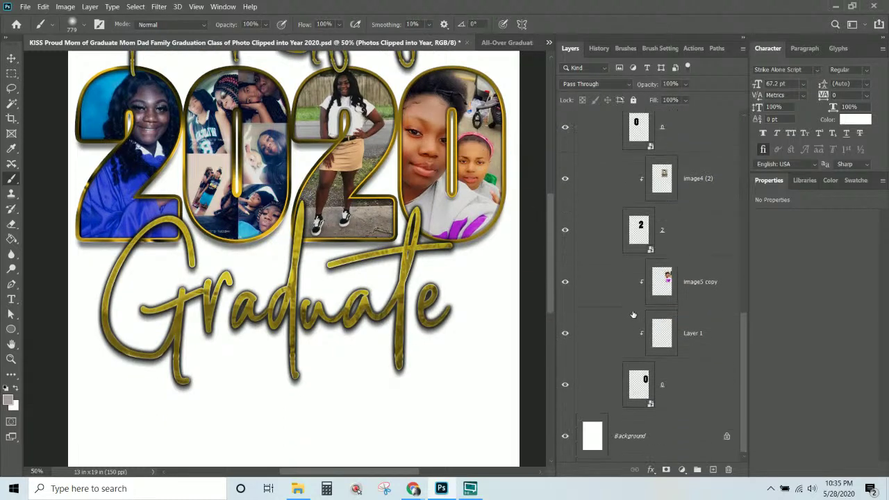
- Open the smart object of the year's last 0, replace its text with 1, and save and close it
double_click(644, 381)
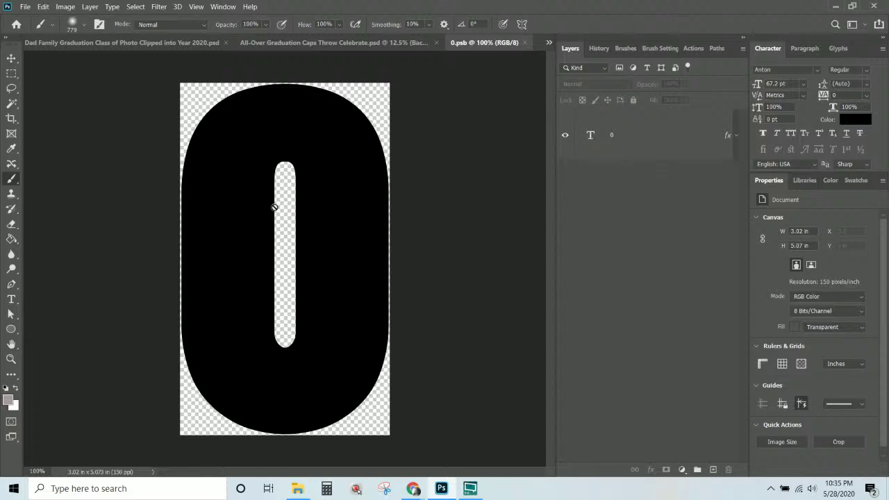
click(590, 135)
double_click(590, 136)
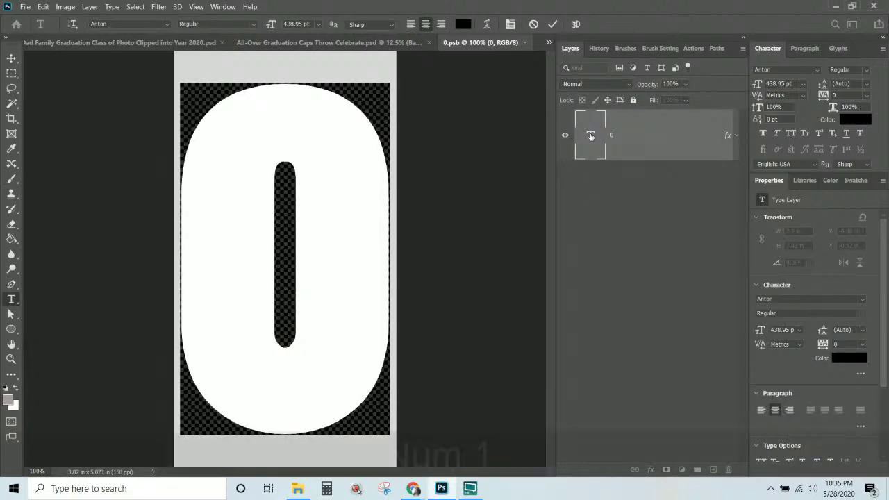
text(1)
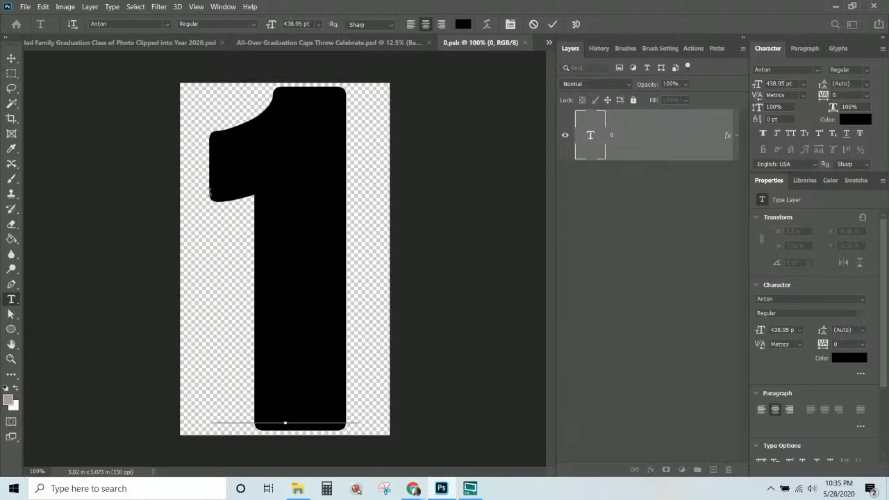
click(526, 44)
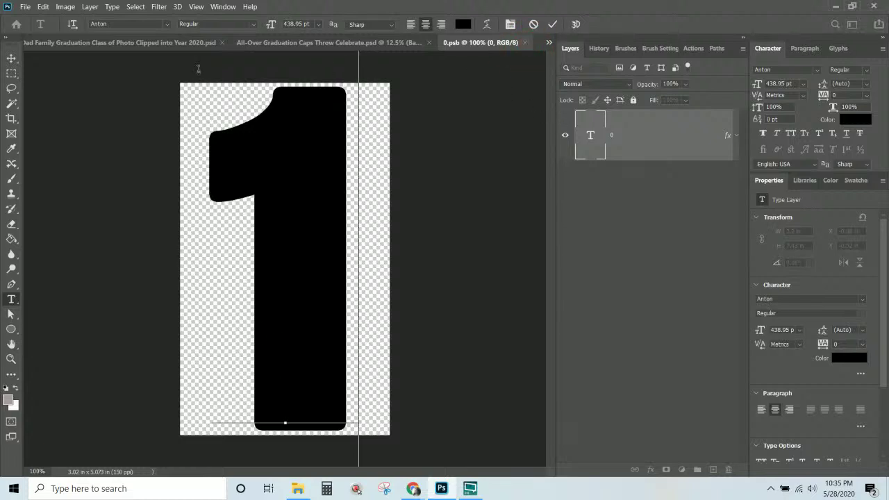
click(11, 59)
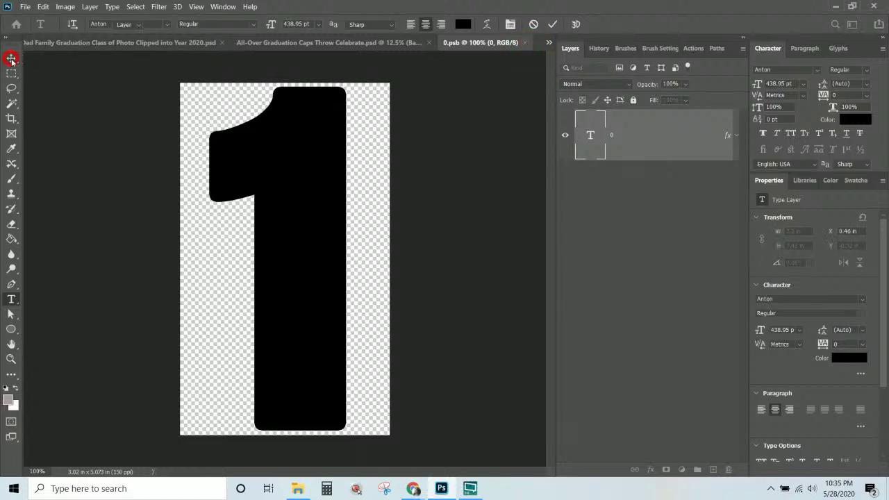
click(527, 44)
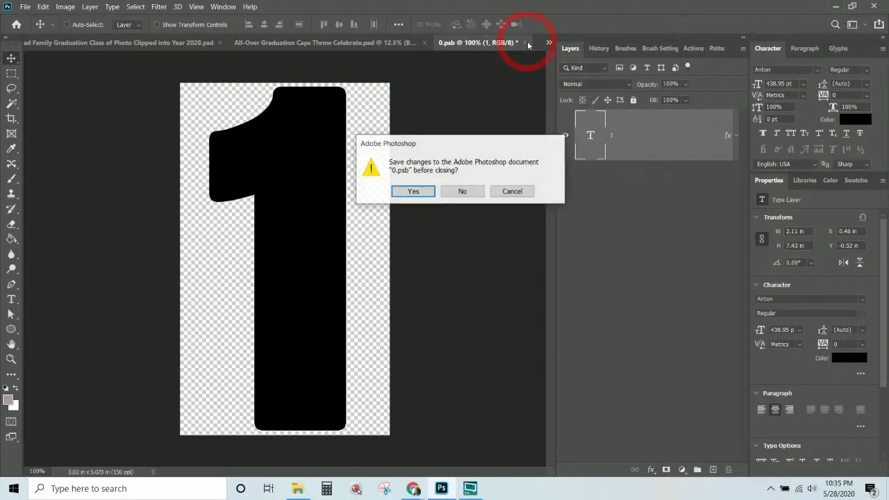
click(415, 191)
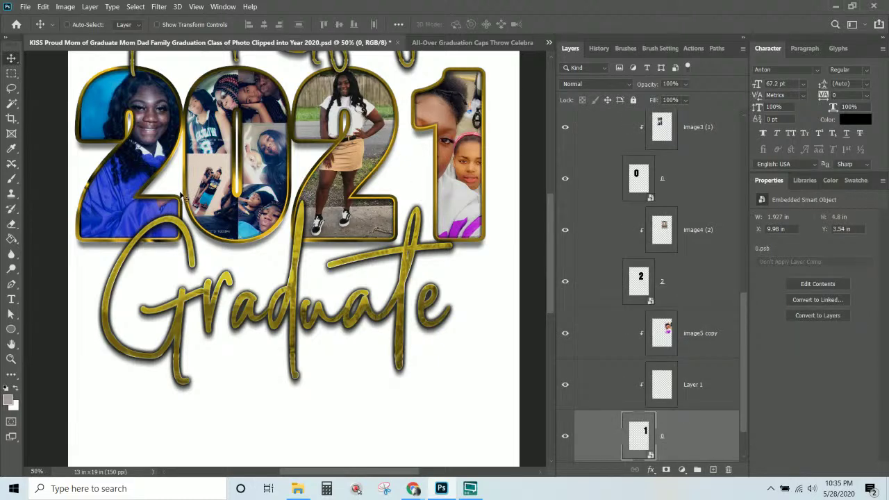
- Reopen and close the last digit's smart object, and undo its text replacement in the main document
double_click(645, 434)
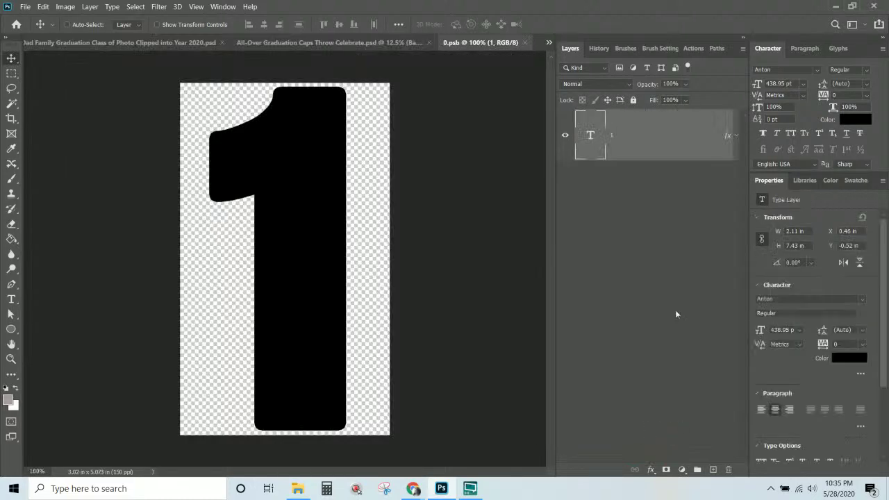
click(532, 43)
key(ctrl+z)
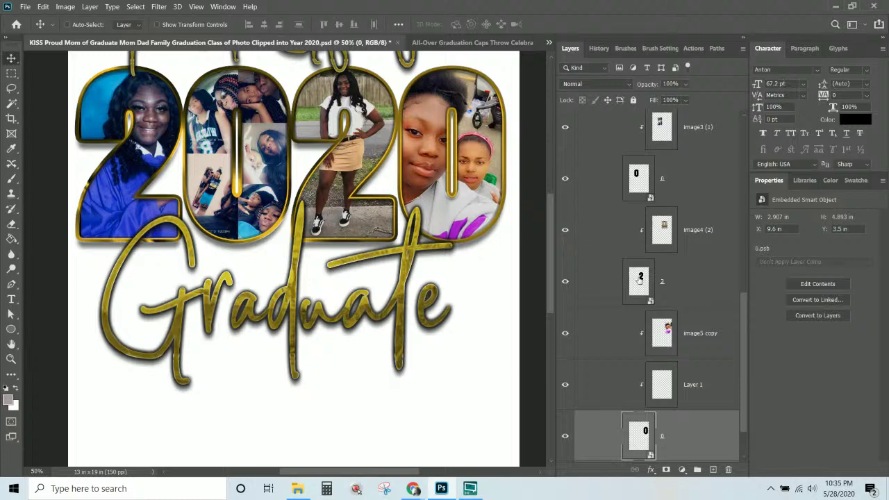
- Examine how photos are clipped to the year's digits, selecting the image4 (2) layer and the 2 smart object beneath it
scroll(640, 278, down, 1)
scroll(639, 284, up, 1)
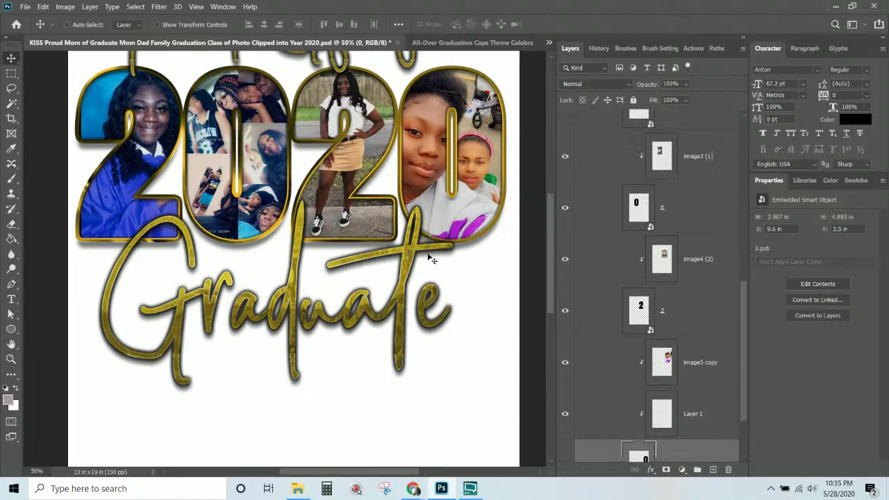
scroll(431, 257, up, 3)
scroll(719, 249, down, 1)
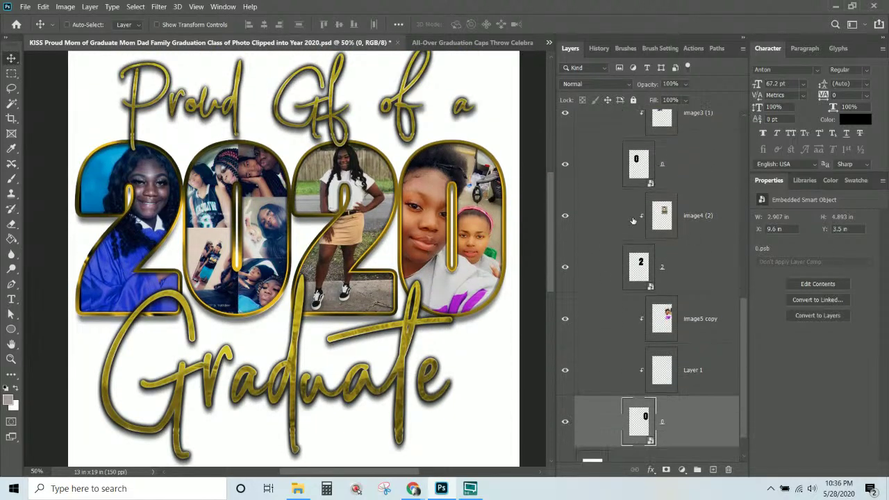
click(692, 222)
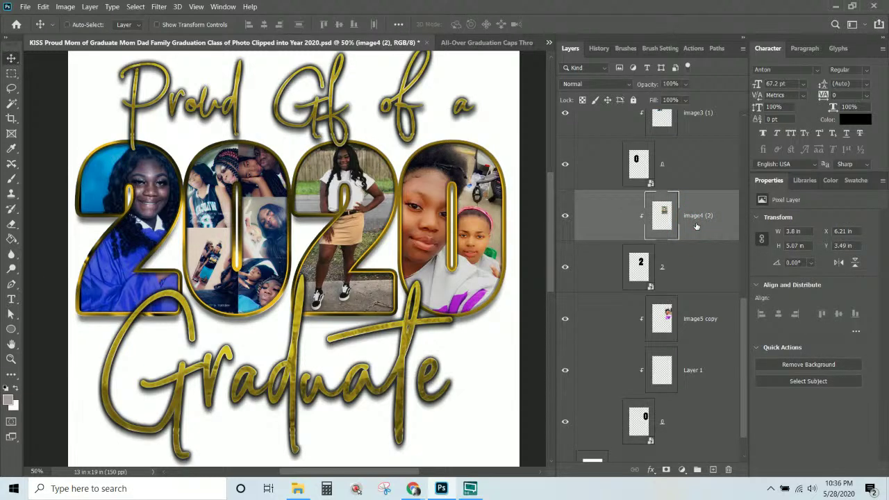
click(692, 268)
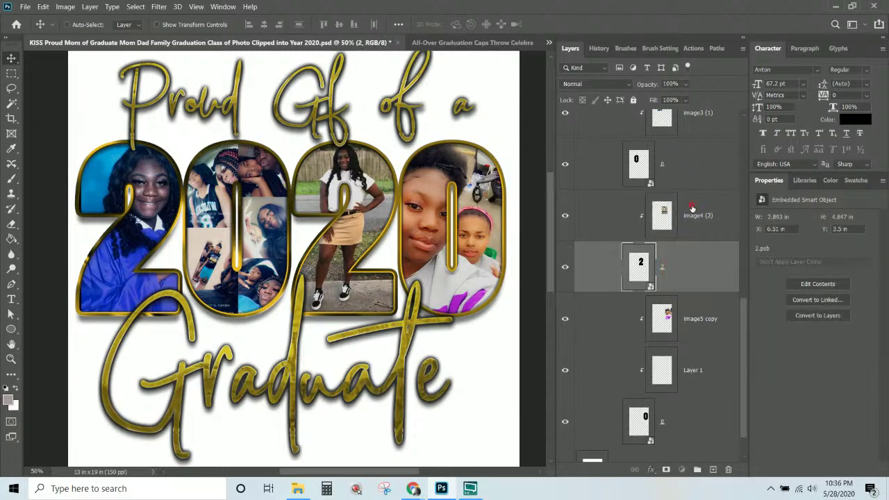
click(667, 208)
scroll(676, 278, up, 2)
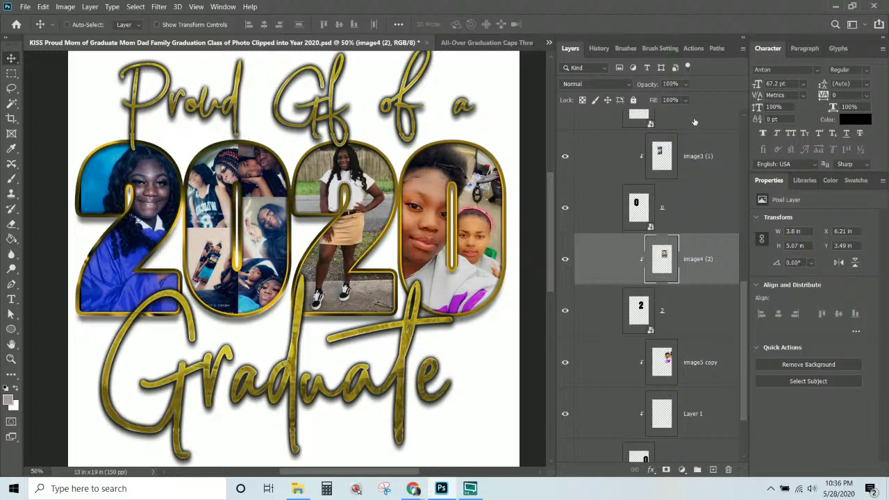
- Select the Photos Clipped into Year group and place the four portrait photos above it as embedded smart objects
scroll(639, 251, up, 3)
scroll(662, 199, up, 8)
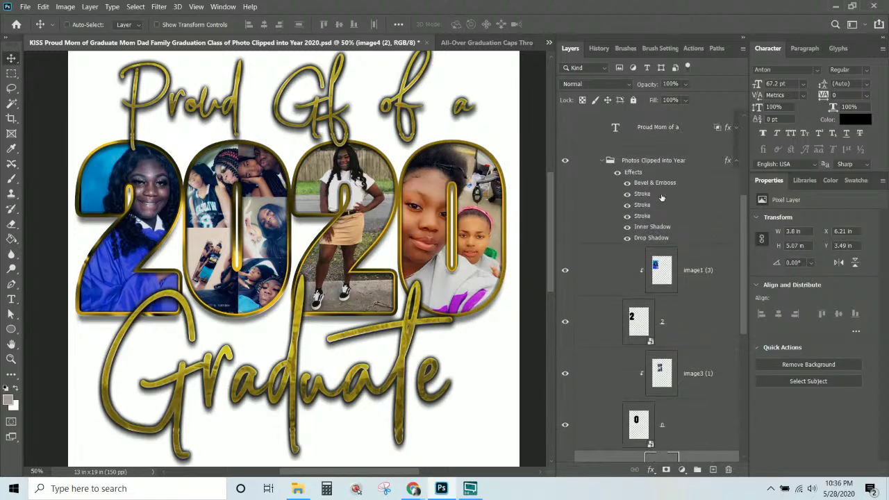
click(640, 161)
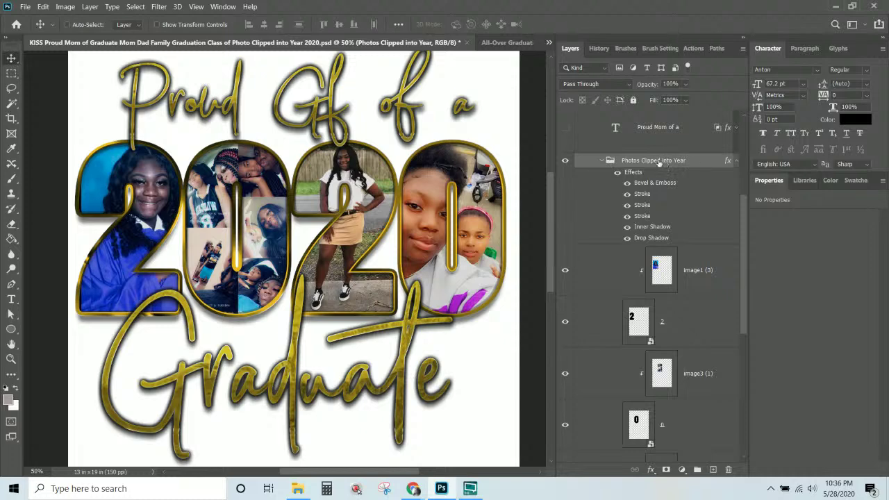
scroll(634, 153, up, 1)
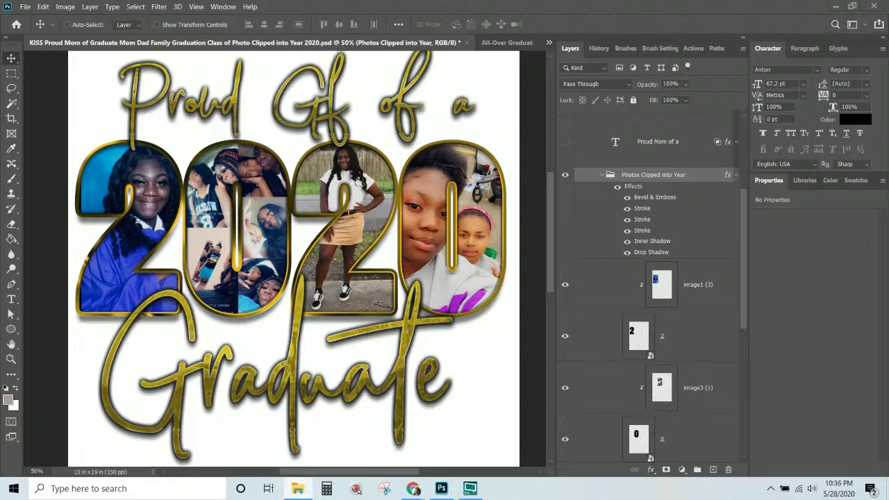
key(ctrl)
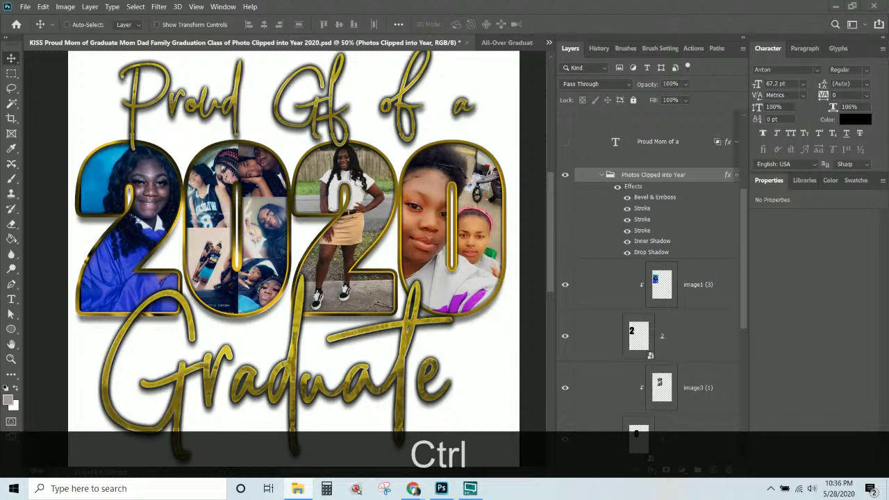
key(ctrl+t)
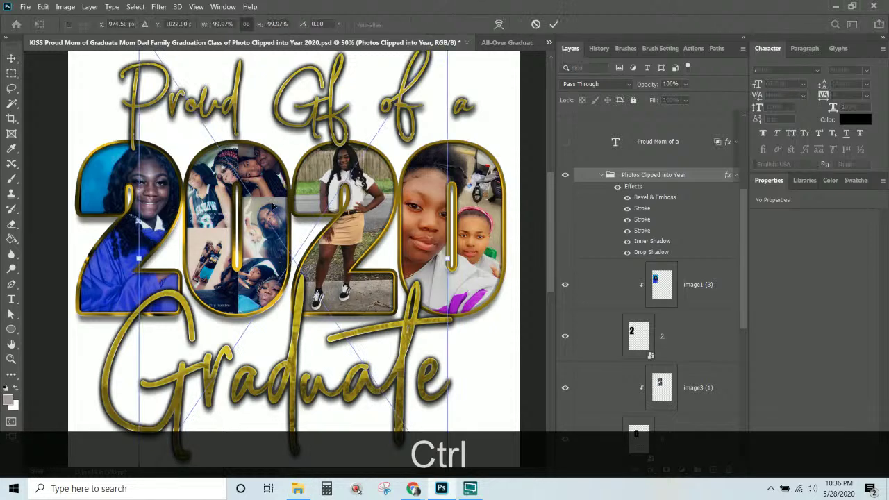
key(Return)
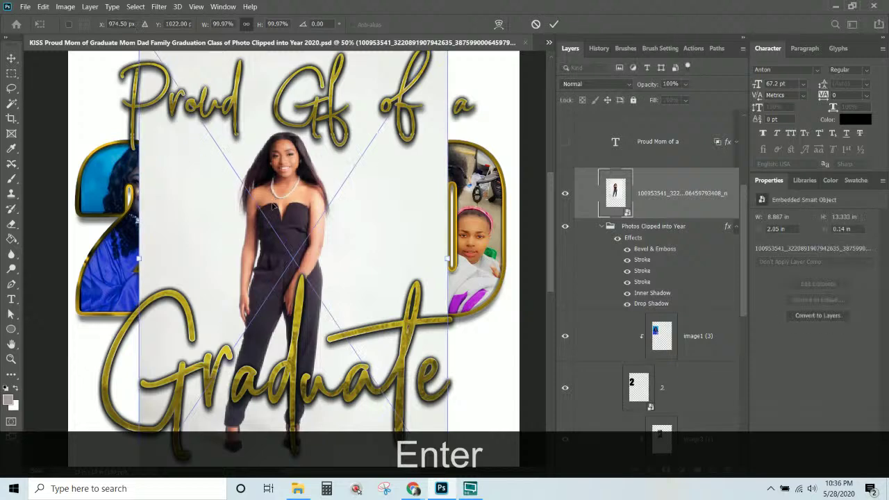
key(Return)
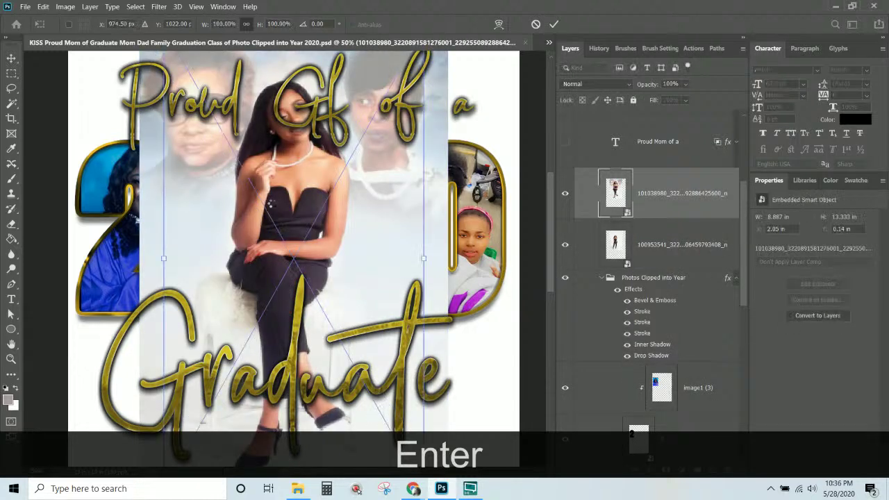
key(Return)
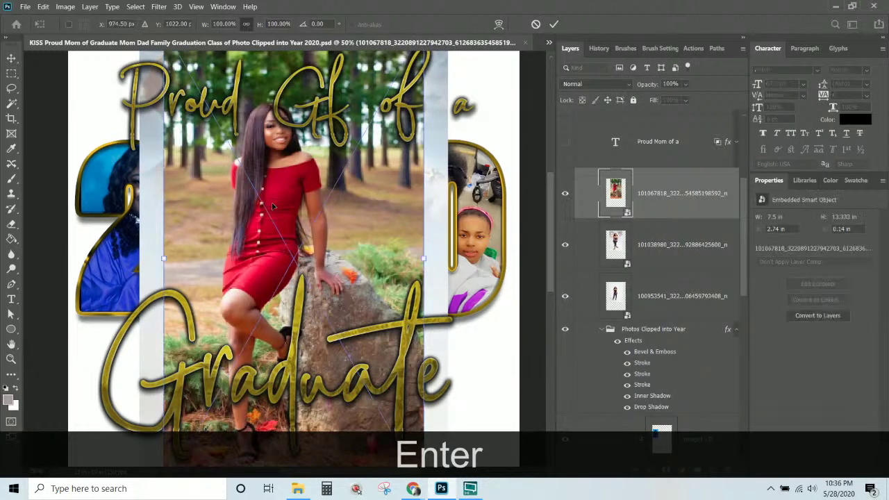
key(Return)
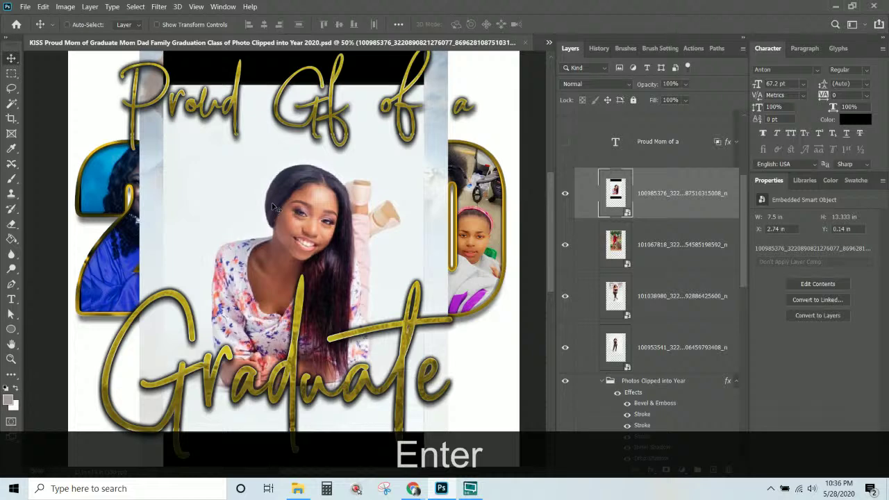
- Select all four placed photo layers and move them into the Photos Clipped into Year group, above image1 (3)
scroll(653, 314, down, 1)
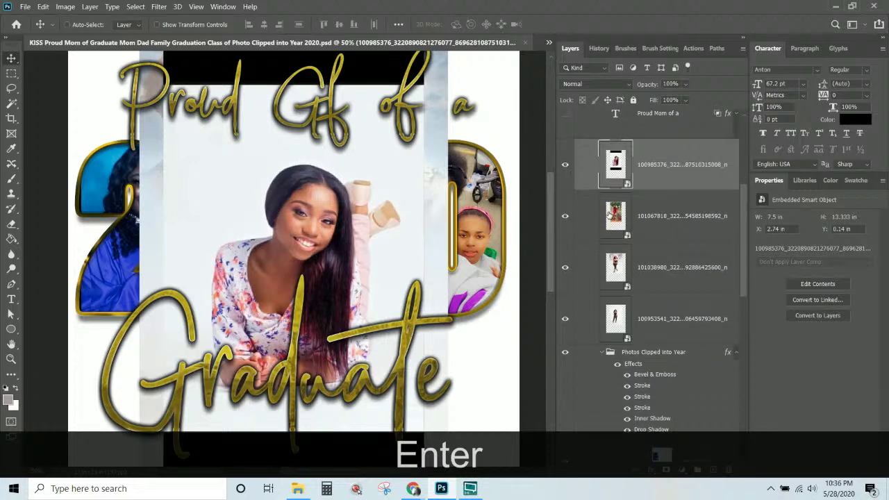
shift+click(656, 323)
scroll(609, 268, down, 4)
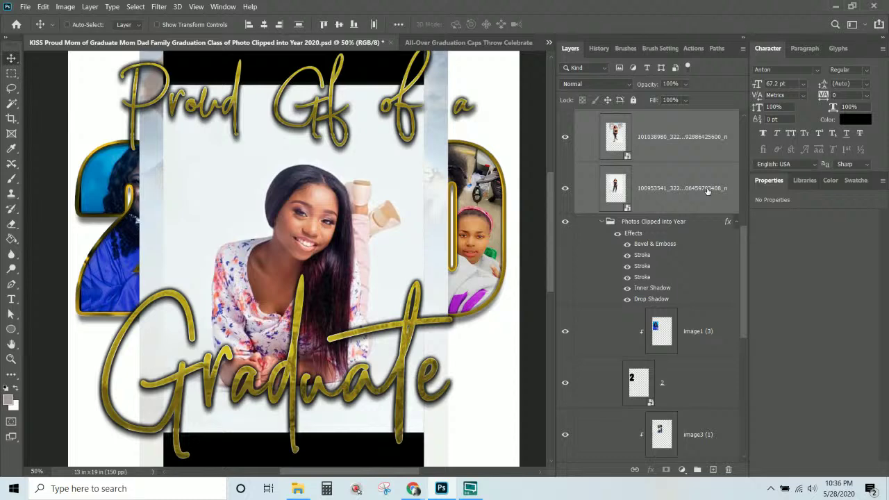
drag(707, 189, 699, 305)
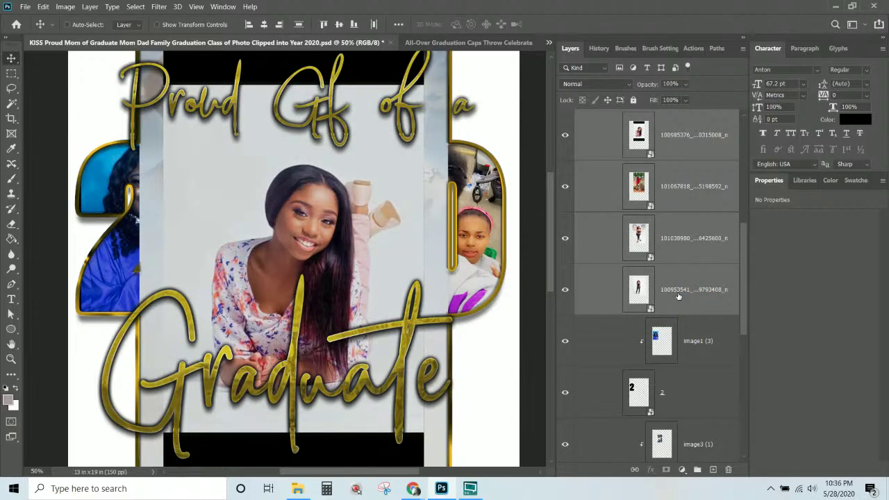
scroll(678, 296, down, 1)
scroll(673, 229, up, 2)
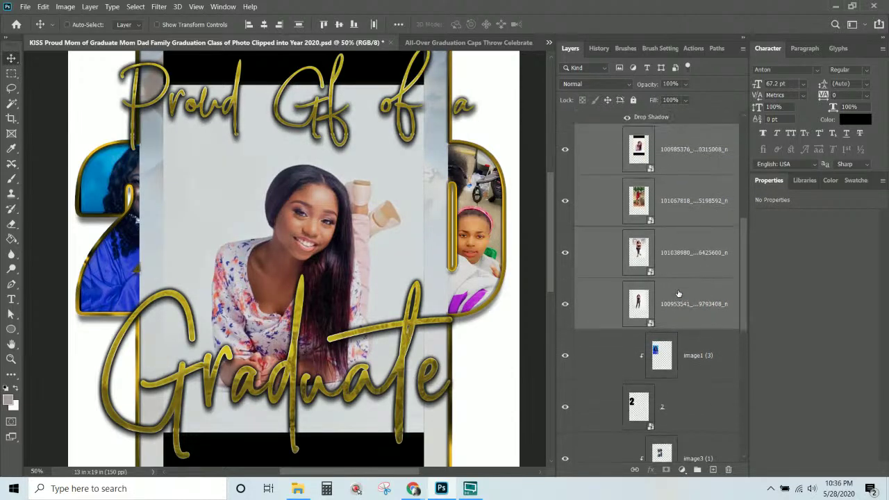
- Scale the four placed photos together to about 60% and move them over the year's first digit
click(668, 166)
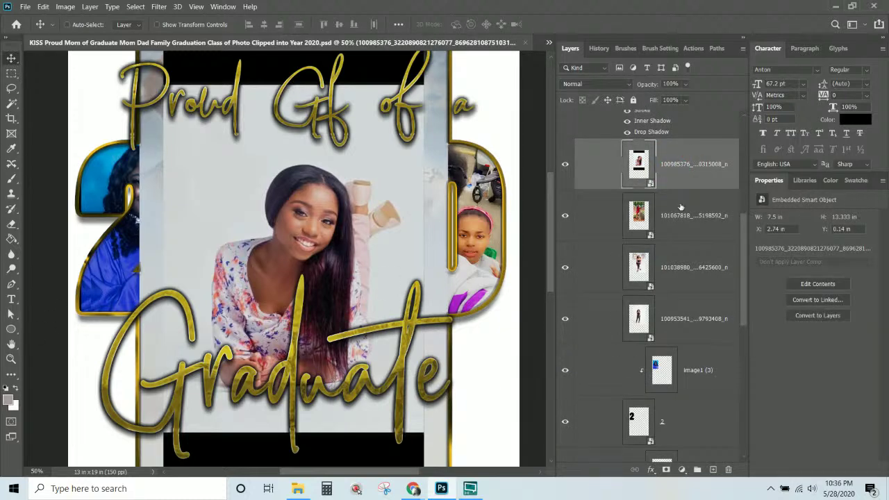
shift+click(680, 303)
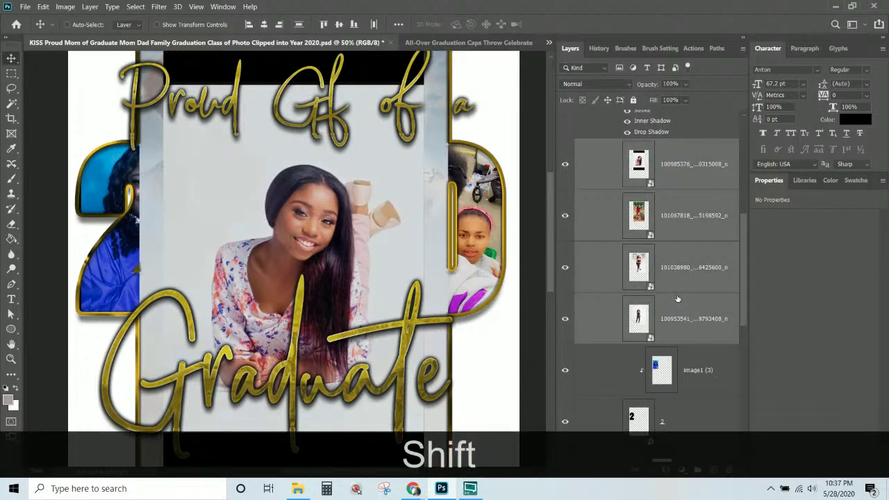
click(670, 178)
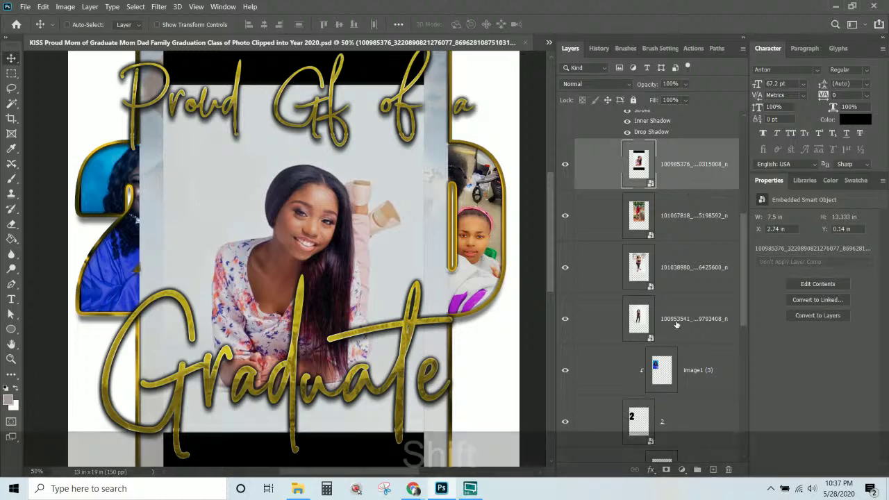
shift+click(732, 323)
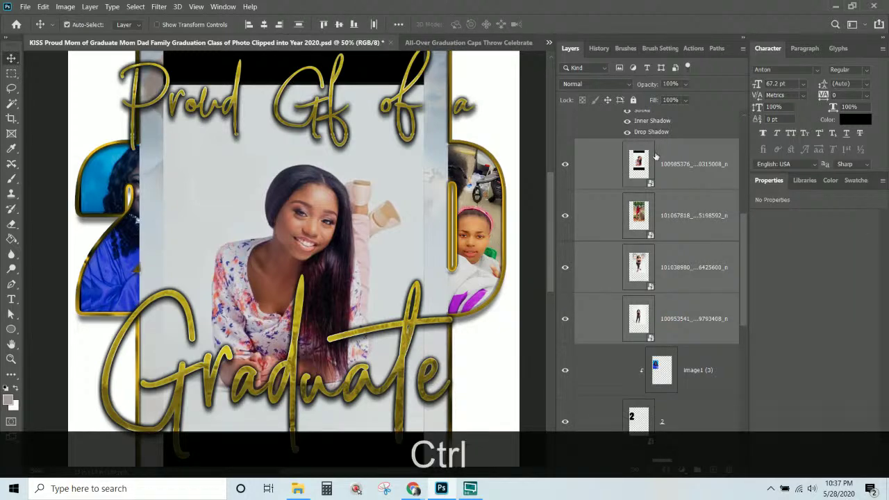
key(ctrl+t)
key(ctrl+KP_Subtract)
key(ctrl+KP_Subtract)
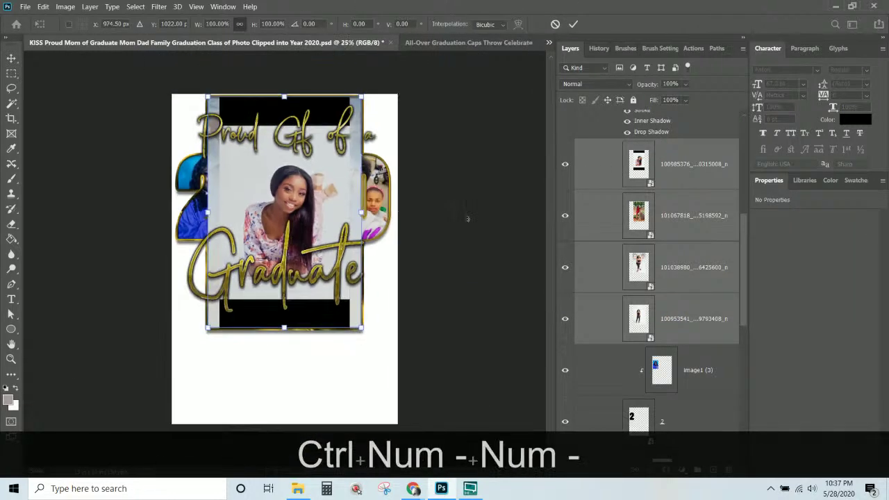
drag(359, 327, 300, 235)
drag(263, 203, 209, 219)
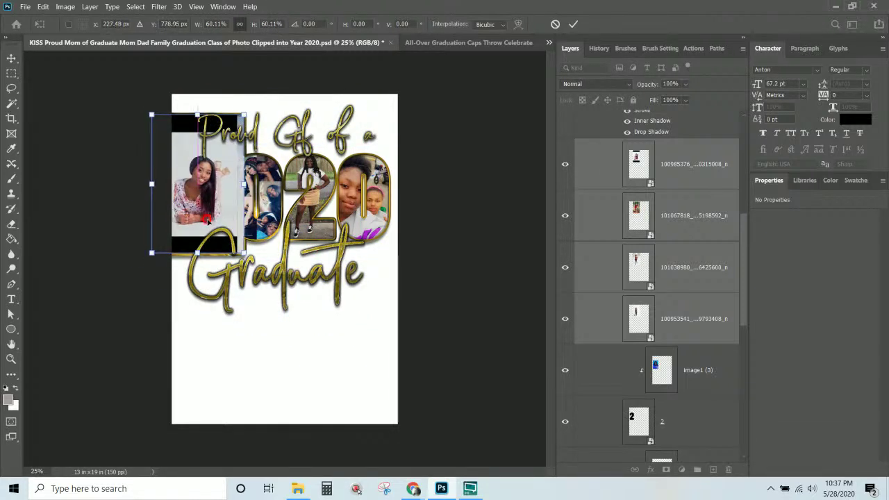
key(Return)
- Move the floral-top portrait over the year's last 0 and the red-dress photo down below the first digits
key(ctrl+KP_Add)
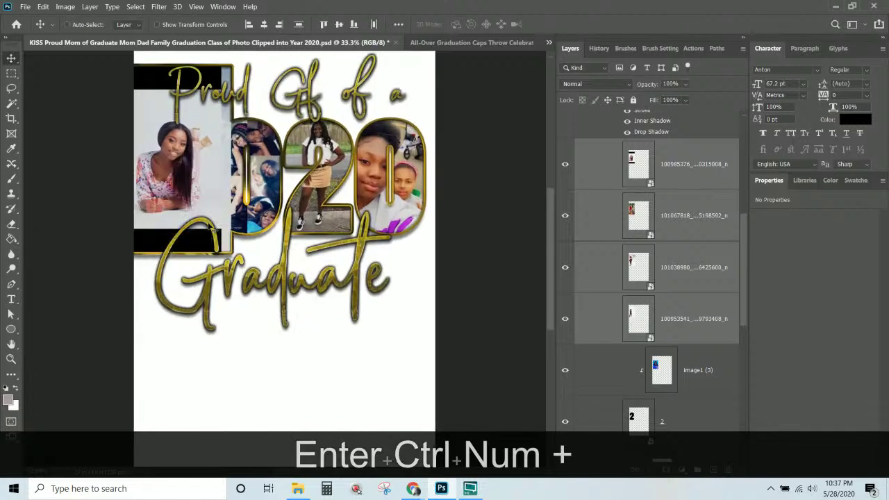
click(667, 184)
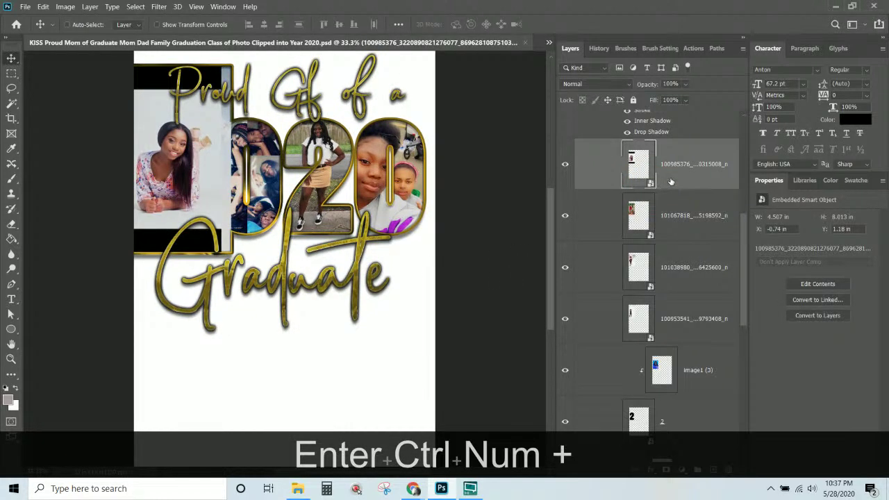
scroll(684, 145, down, 1)
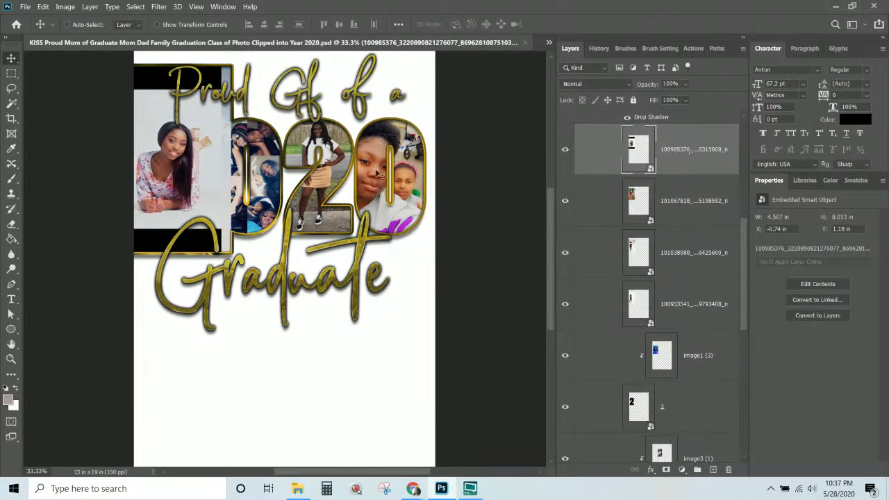
drag(178, 155, 406, 156)
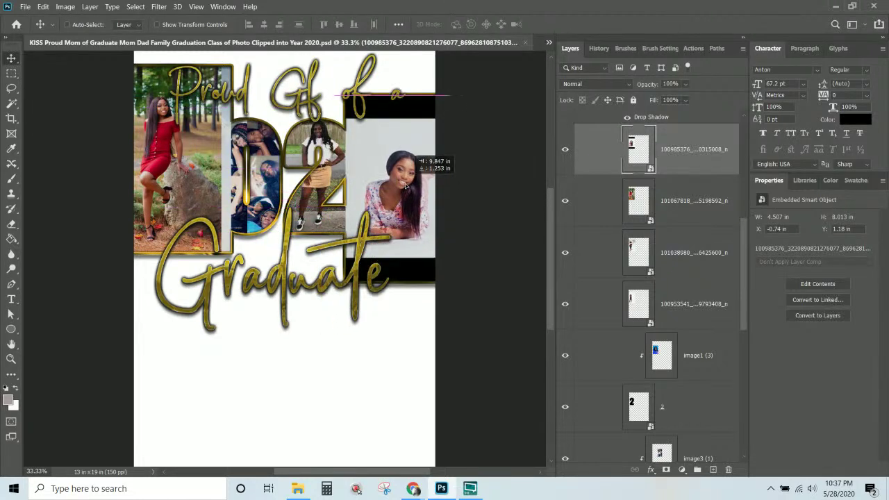
right_click(210, 165)
click(229, 191)
drag(211, 190, 237, 329)
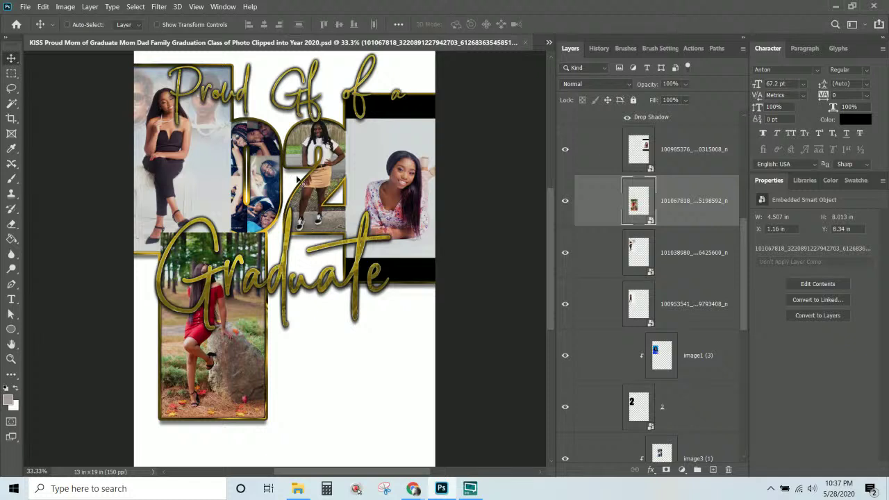
- Move the photo of the seated woman with faded faces behind her over the year's second 2
right_click(192, 141)
click(206, 164)
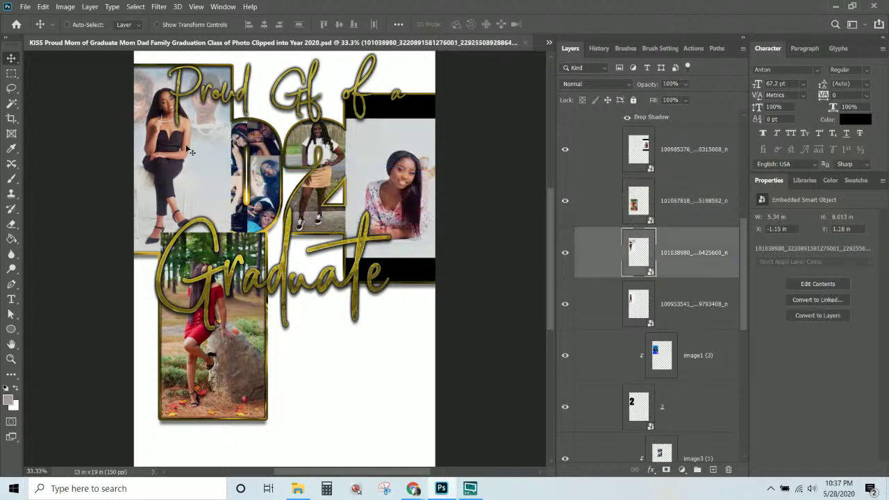
drag(195, 157, 326, 179)
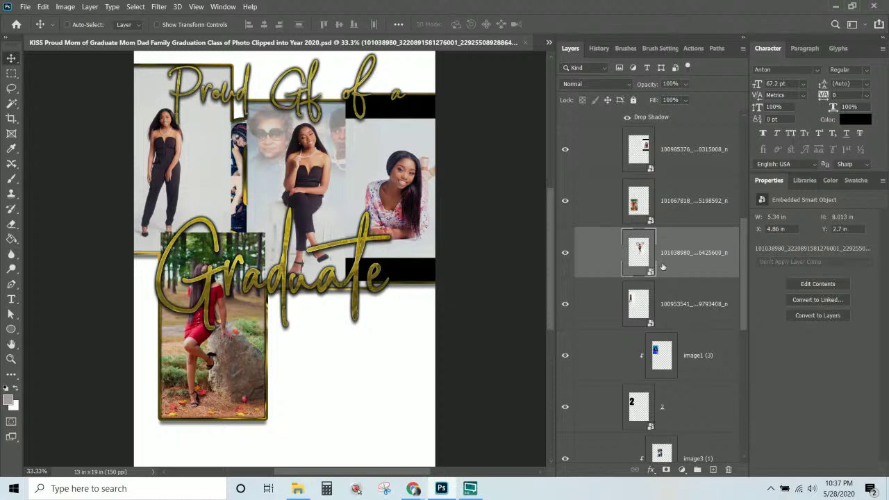
- Clip the standing full-length portrait to the year's first 2, directly beneath image1 (3), and hide the image1 (3) layer
right_click(213, 160)
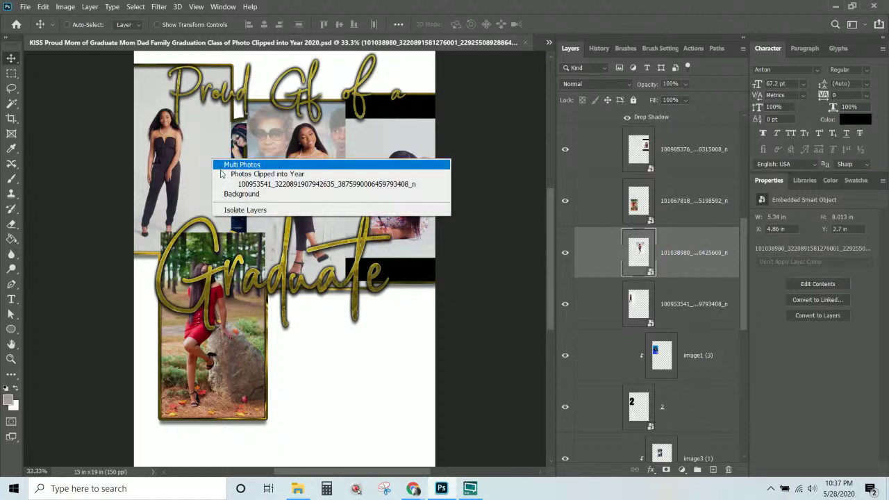
click(229, 185)
scroll(702, 226, down, 2)
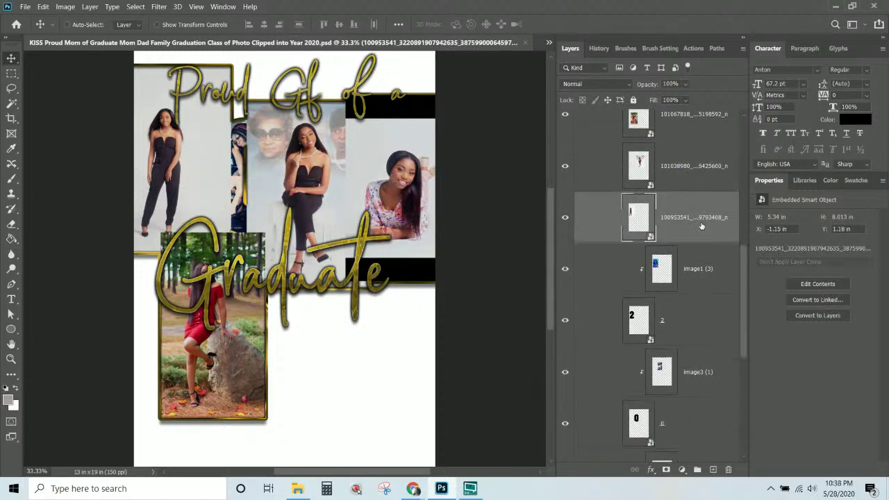
scroll(700, 220, down, 1)
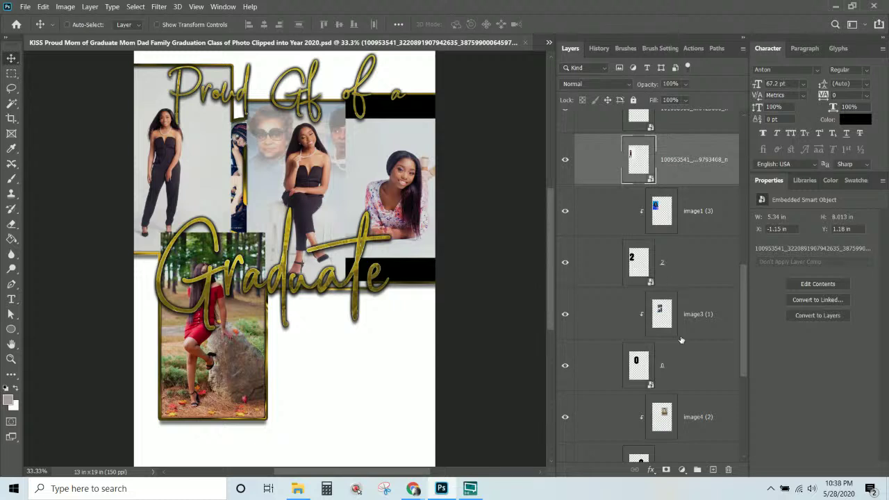
drag(694, 159, 690, 228)
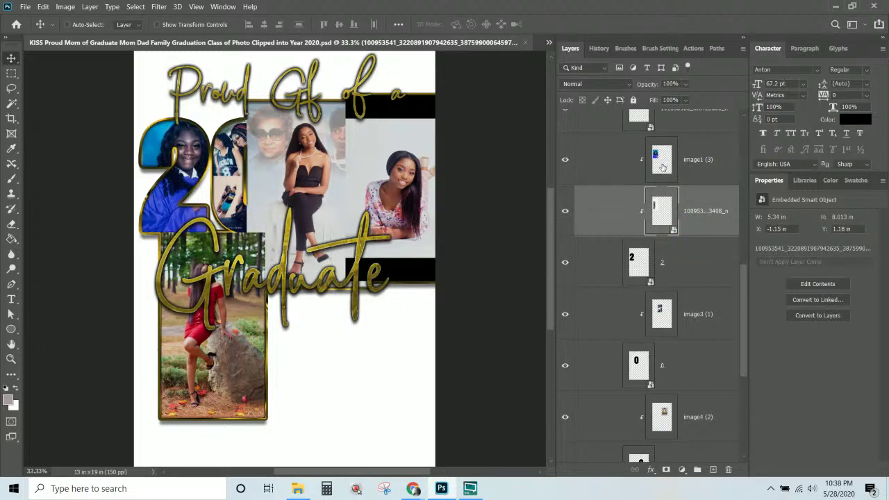
click(565, 161)
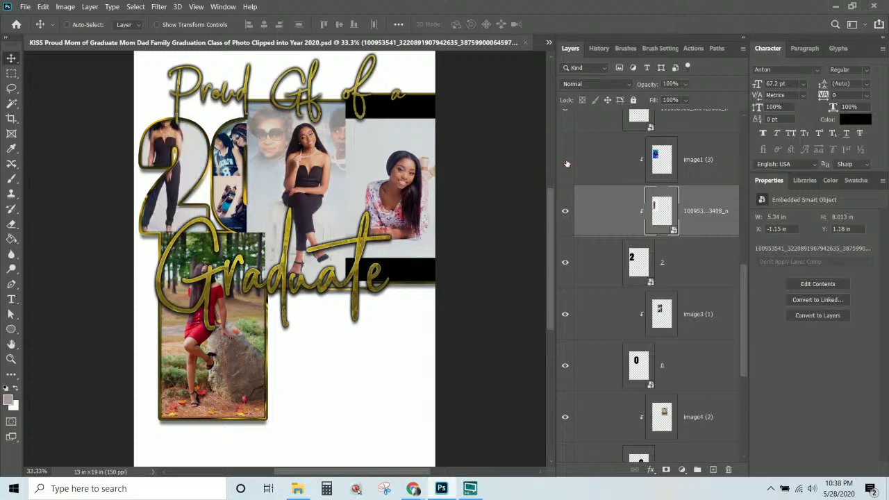
- Reposition the clipped standing portrait so the woman is centred inside the first 2
click(707, 231)
mouse_move(184, 176)
mouse_down()
mouse_move(216, 174)
mouse_move(198, 186)
mouse_up()
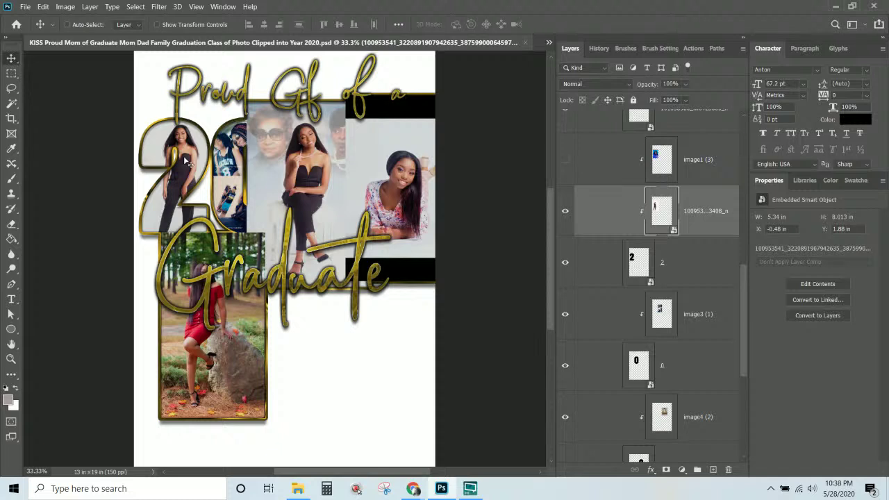
drag(185, 161, 184, 159)
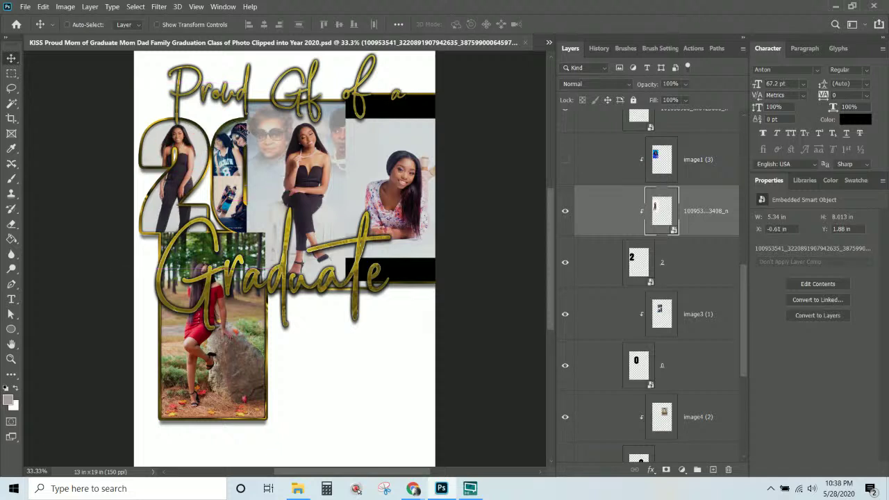
- Clip the red-dress portrait to the year's first 0 beneath image3 (1), hide image3 (1), and move the woman inside the digit
scroll(664, 215, up, 1)
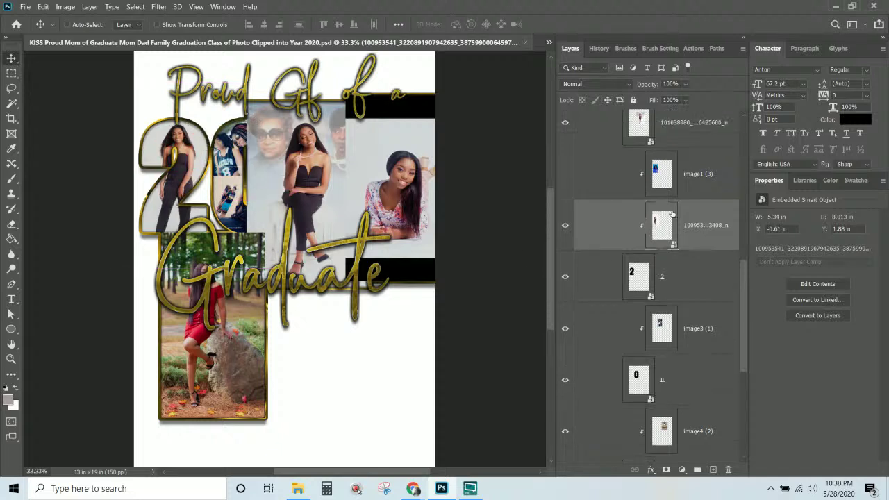
right_click(234, 332)
click(312, 361)
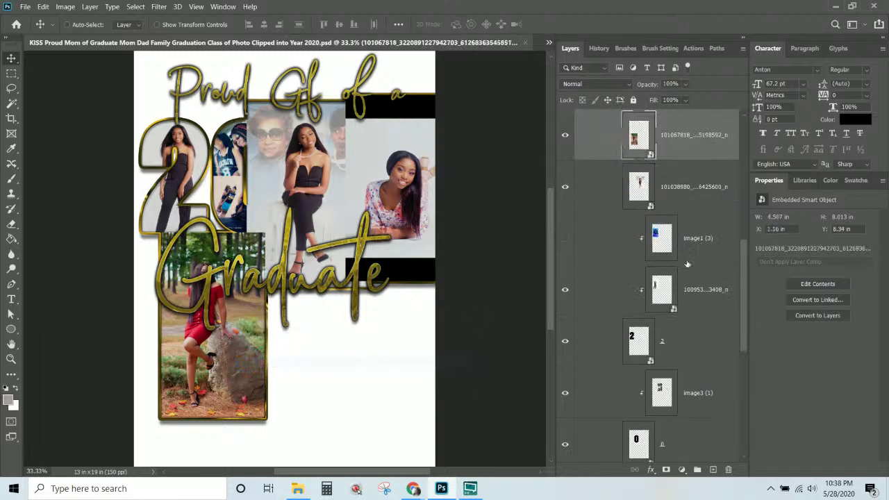
drag(700, 144, 675, 302)
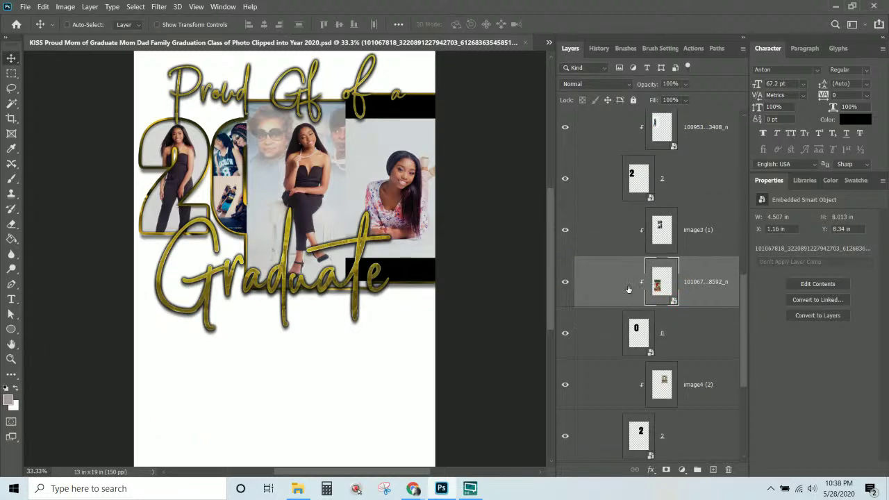
click(566, 233)
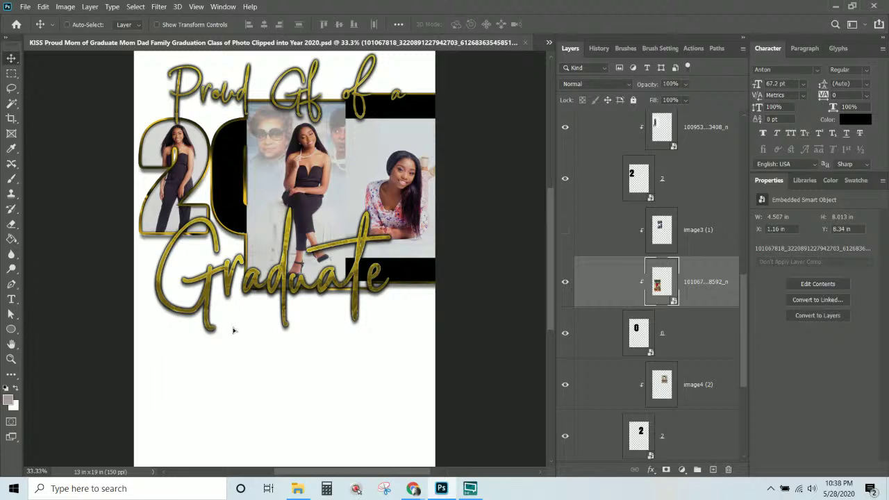
drag(232, 323, 248, 243)
- Clip the seated woman's portrait to the year's second 2, directly beneath image4 (2), and hide the image4 (2) layer
scroll(707, 237, up, 3)
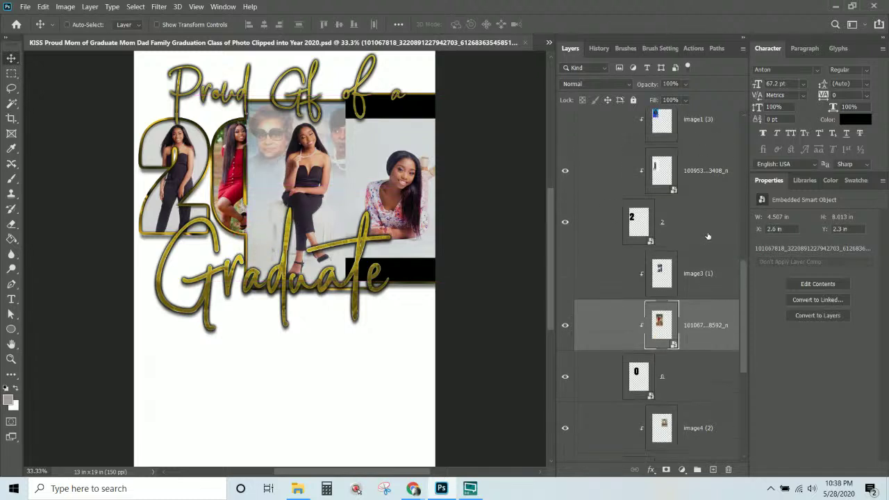
right_click(322, 159)
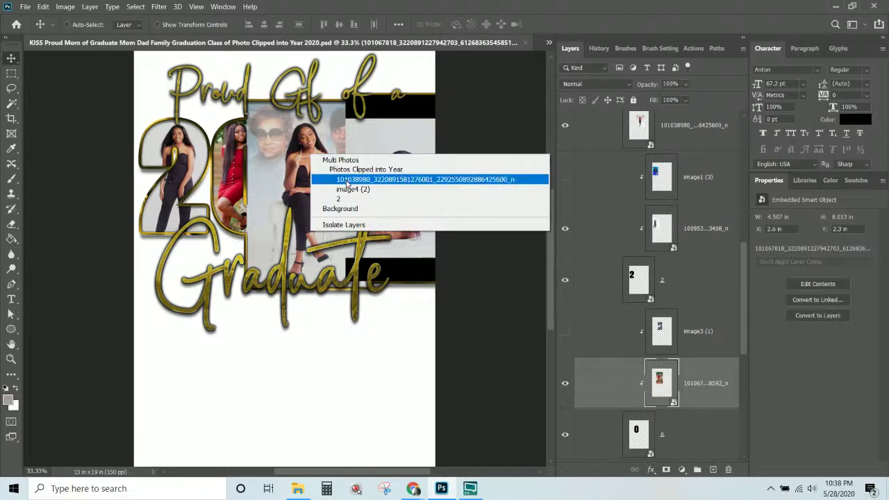
click(337, 179)
drag(702, 141, 685, 302)
click(563, 232)
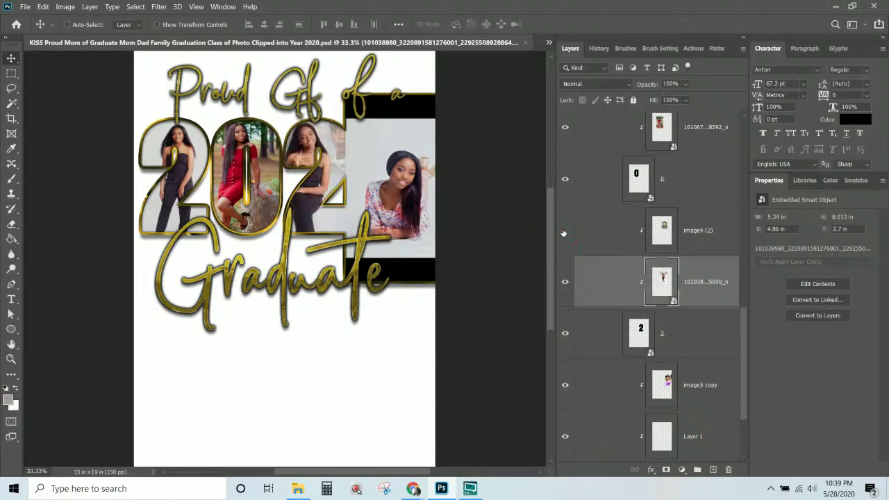
- Scale the seated woman's portrait to 39.17% and position it so her whole figure fits inside the second 2
drag(327, 147, 338, 143)
key(ctrl+t)
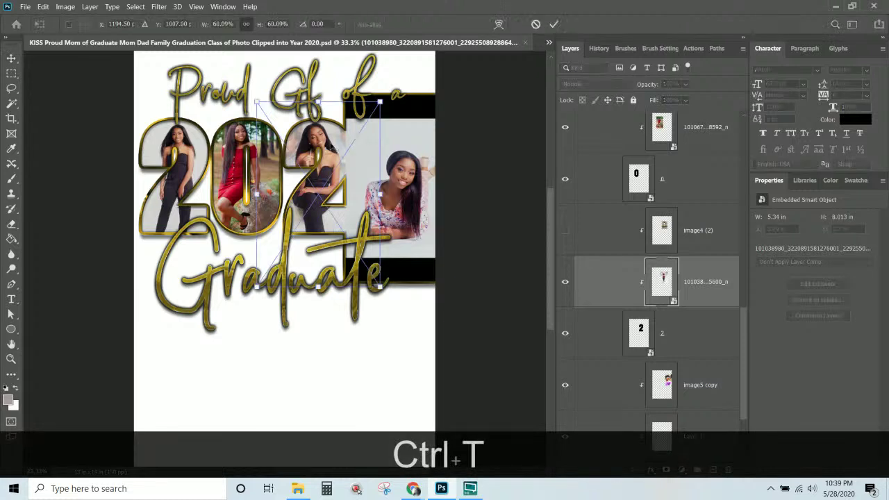
drag(380, 285, 347, 240)
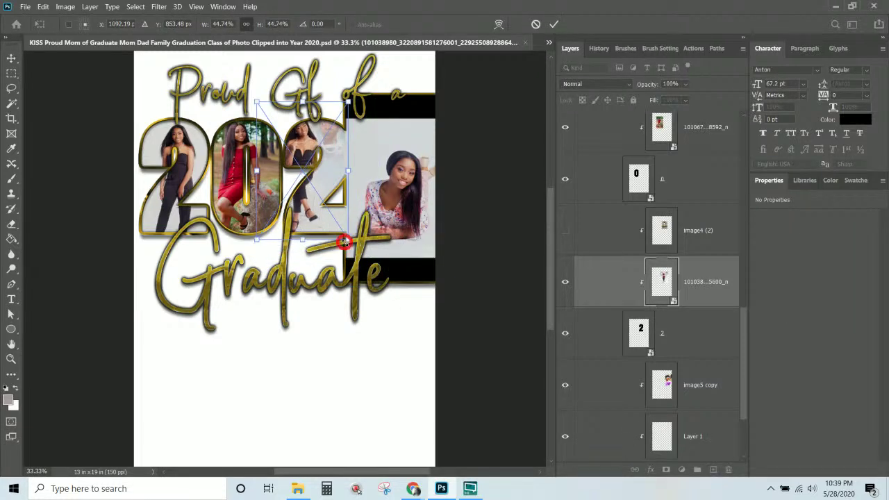
drag(347, 166, 350, 168)
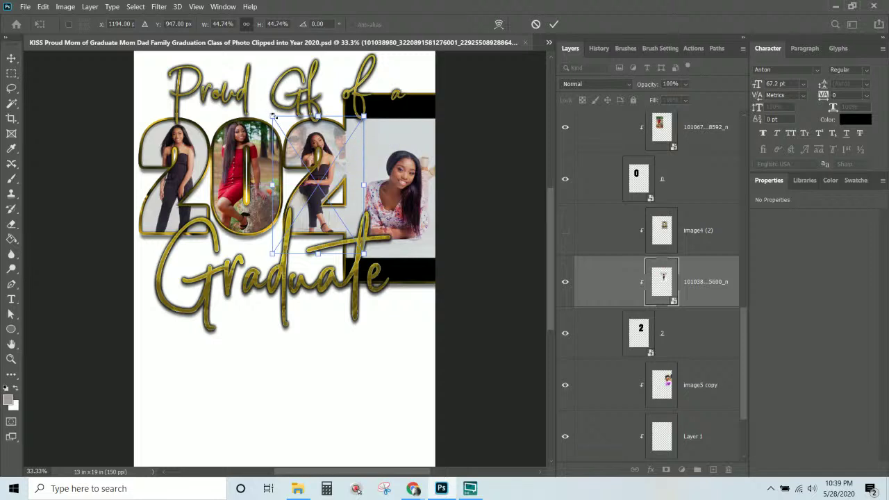
drag(274, 116, 280, 123)
mouse_move(280, 126)
mouse_down()
mouse_move(287, 135)
mouse_move(281, 129)
mouse_up()
drag(331, 161, 330, 159)
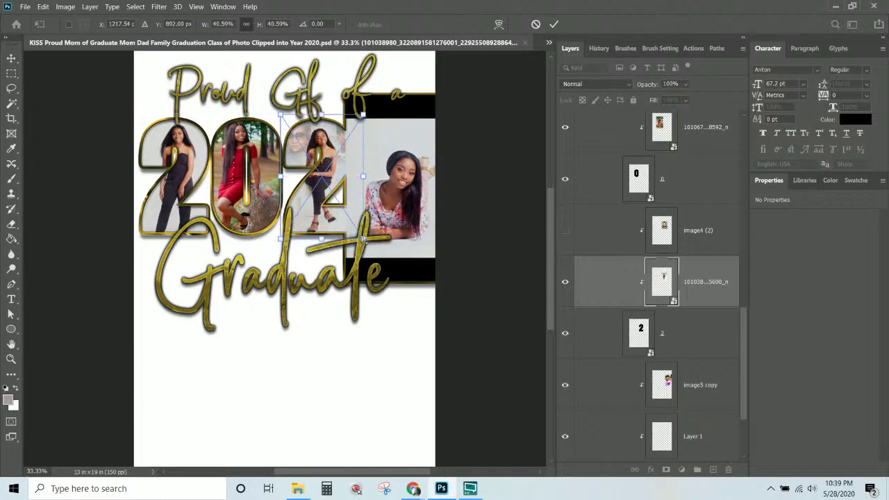
drag(363, 240, 360, 234)
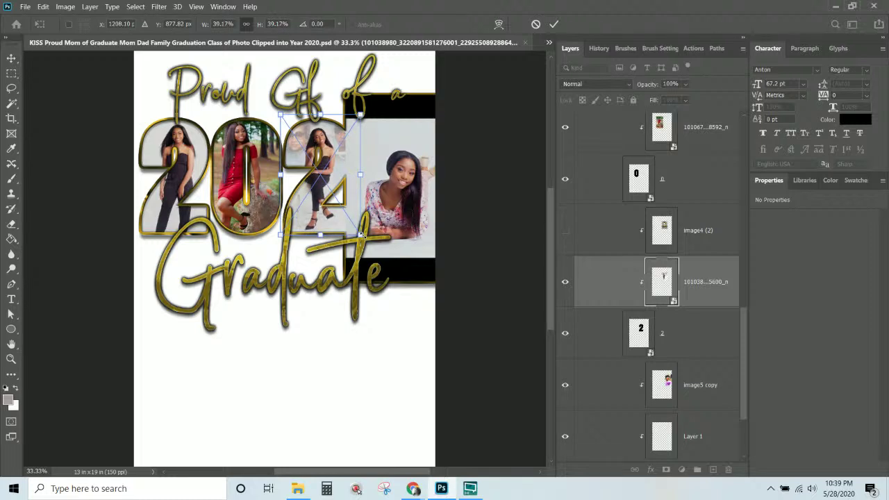
key(Return)
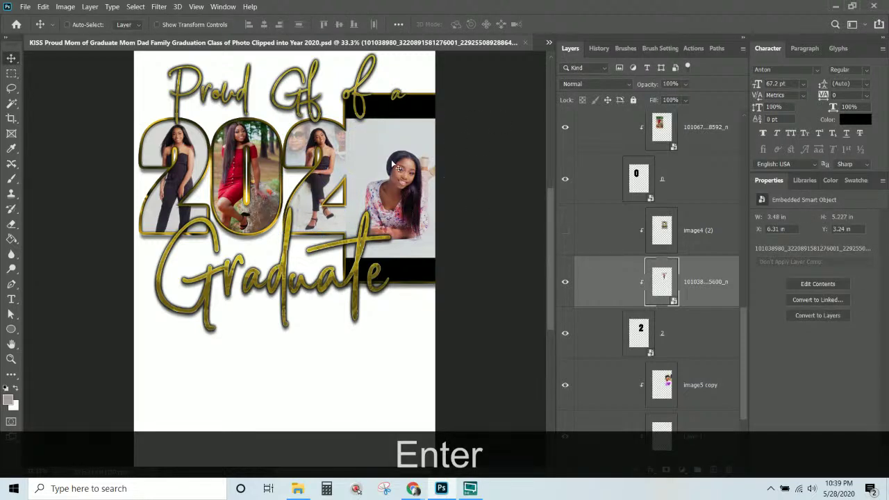
- Clip the floral-top portrait to the year's last 0, directly beneath Layer 1
right_click(394, 165)
click(407, 185)
drag(690, 153, 692, 366)
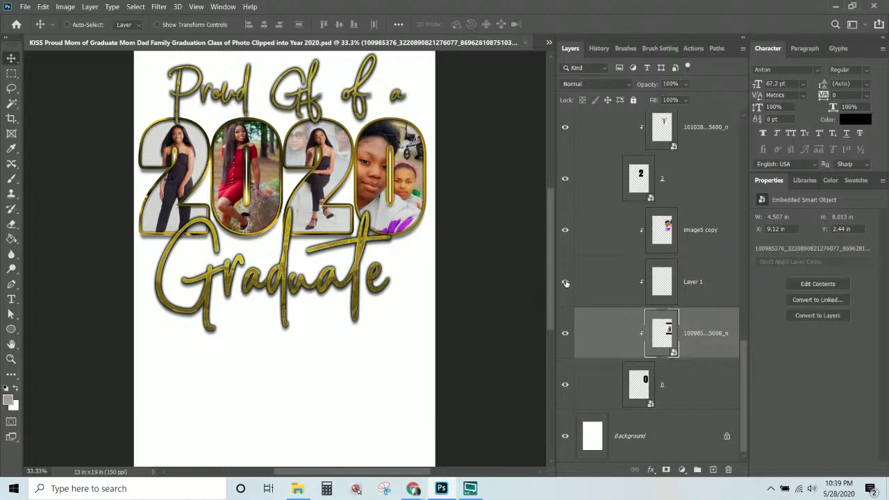
- Merge Layer 1 with image5 copy and hide the merged layer
click(726, 282)
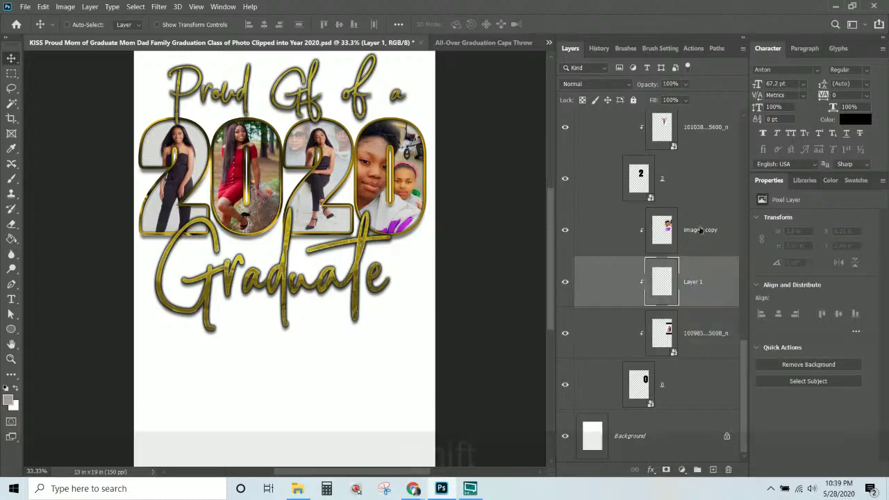
shift+click(700, 230)
right_click(700, 230)
click(722, 332)
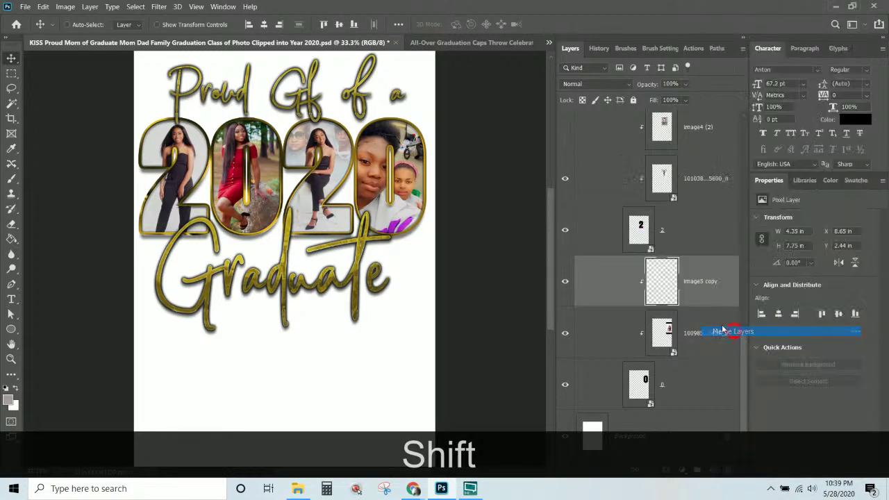
click(564, 283)
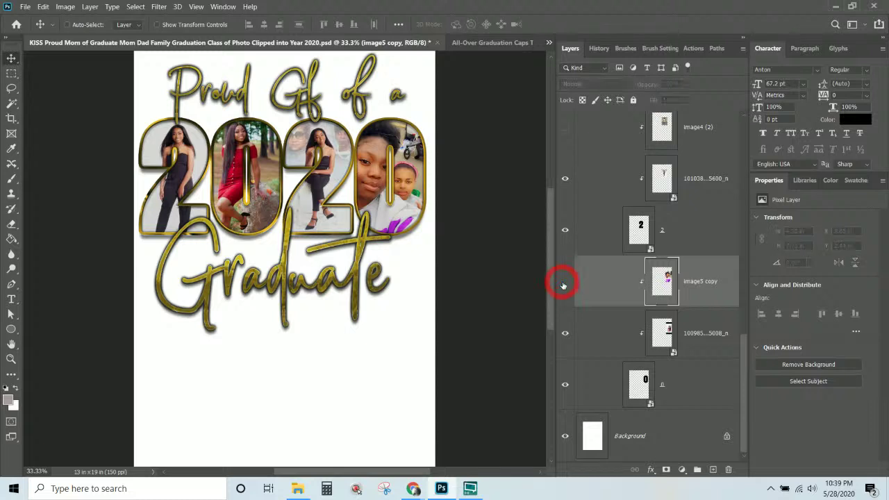
- Move the floral-top portrait up inside the last 0 and enlarge it slightly to fill the digit
click(695, 340)
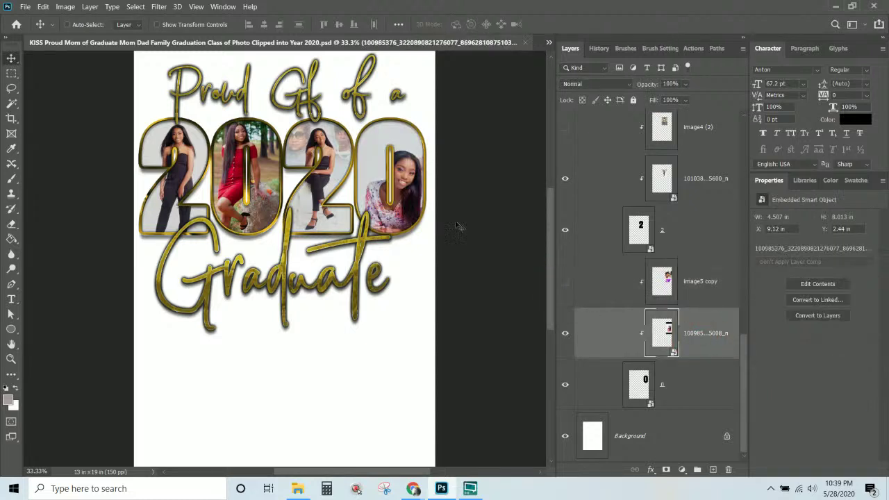
drag(410, 201, 409, 182)
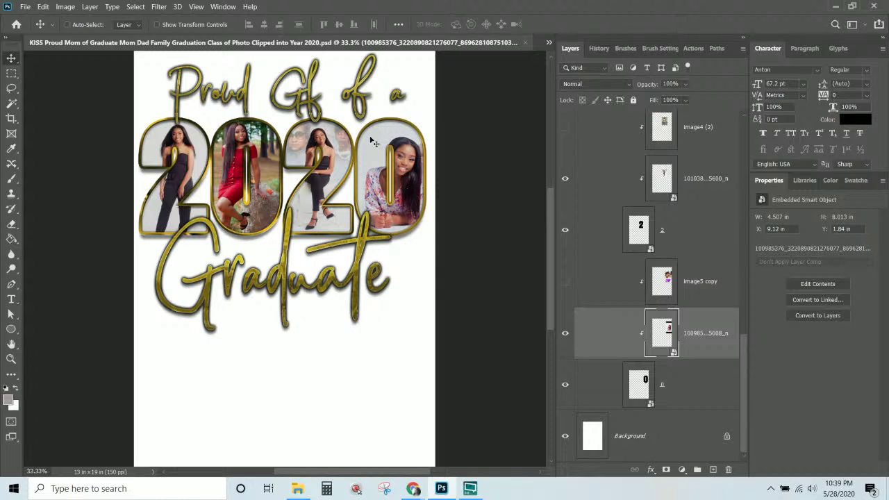
key(ctrl)
key(ctrl+t)
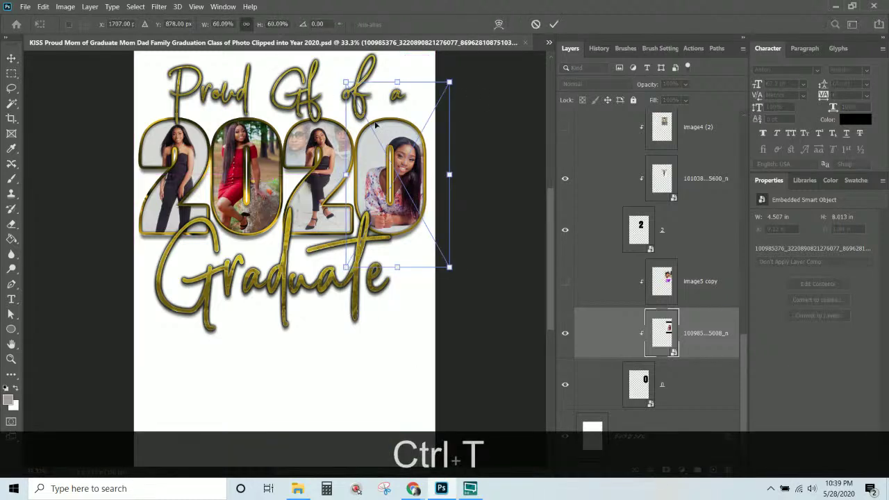
drag(345, 81, 341, 77)
key(Return)
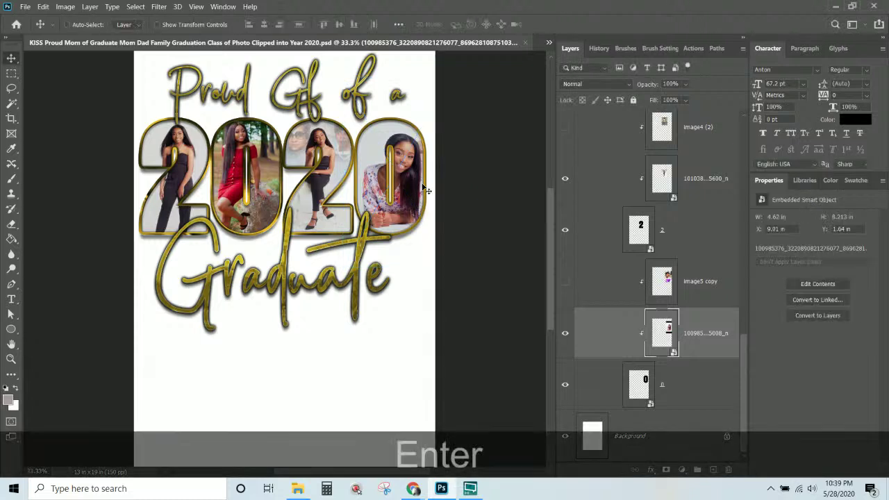
- Hide the "Proud Gf of a" text layer and show "Proud Mom of a" in its place
scroll(593, 194, up, 5)
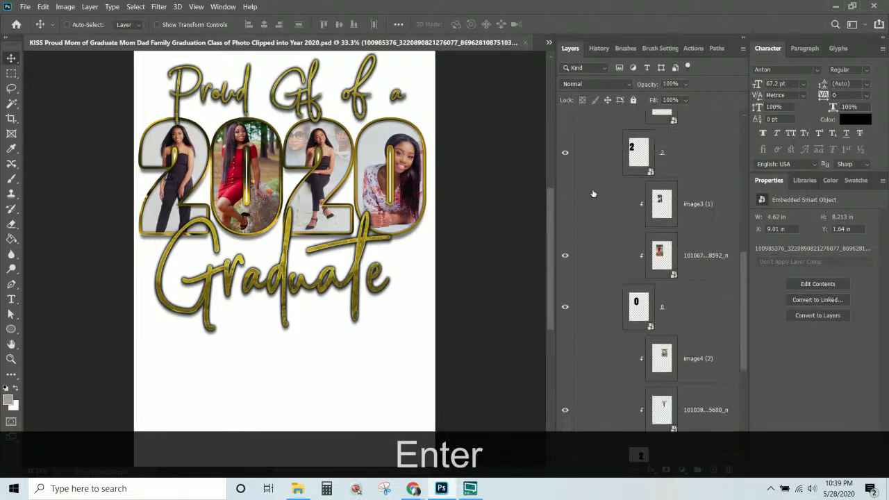
scroll(593, 193, up, 5)
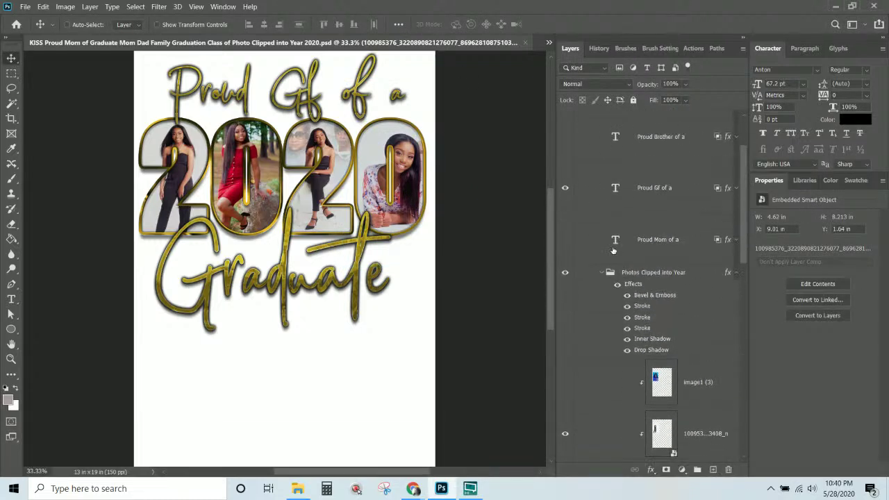
click(565, 231)
click(565, 295)
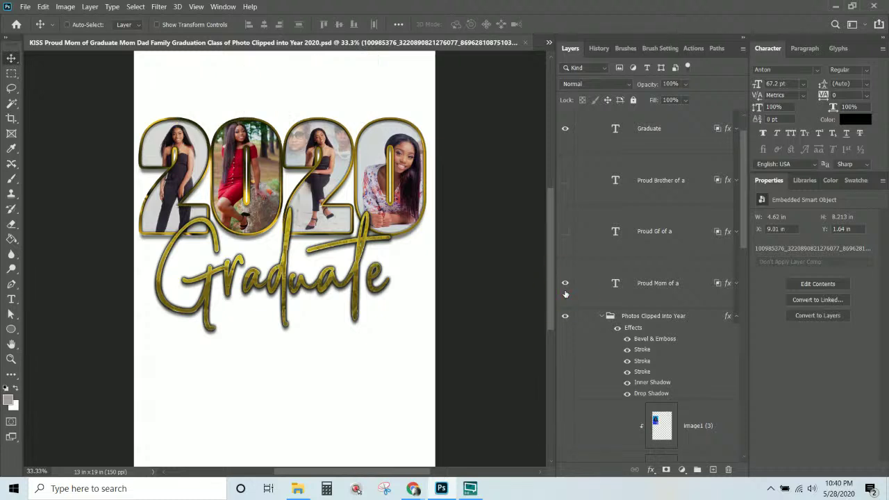
- Preview the "Proud Brother of a" heading in place of "Proud Mom of a" and switch back to the Mom version
click(565, 283)
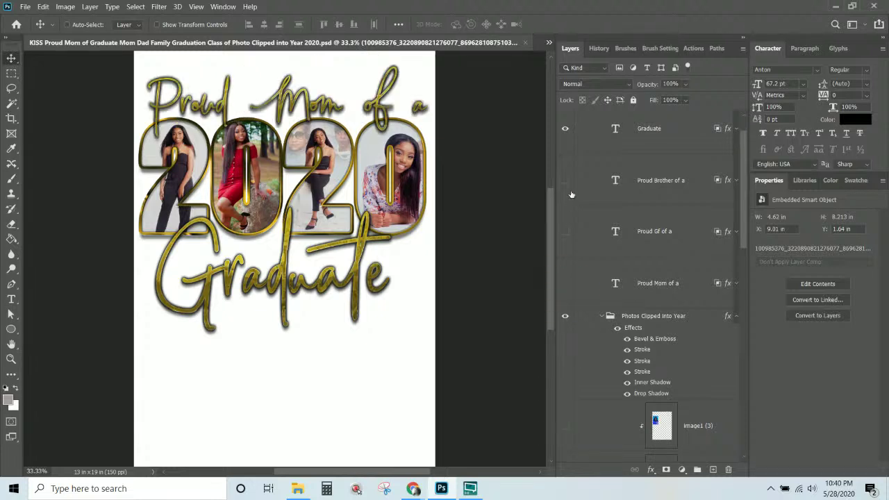
click(565, 180)
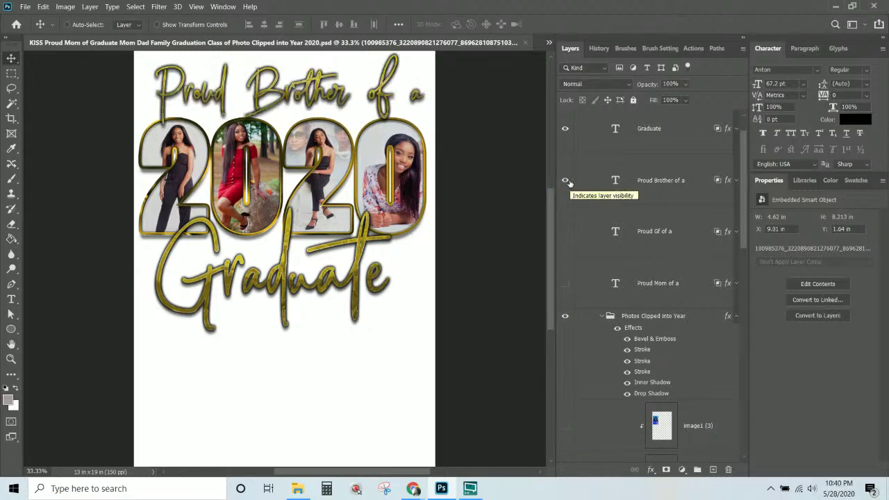
click(565, 180)
click(565, 282)
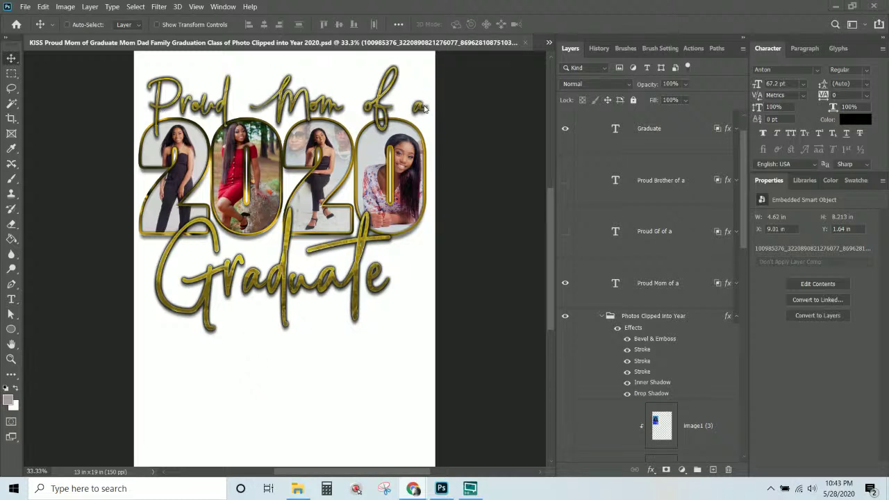
- Open the Graduate text's layer style at its upper Color Overlay effect
click(332, 280)
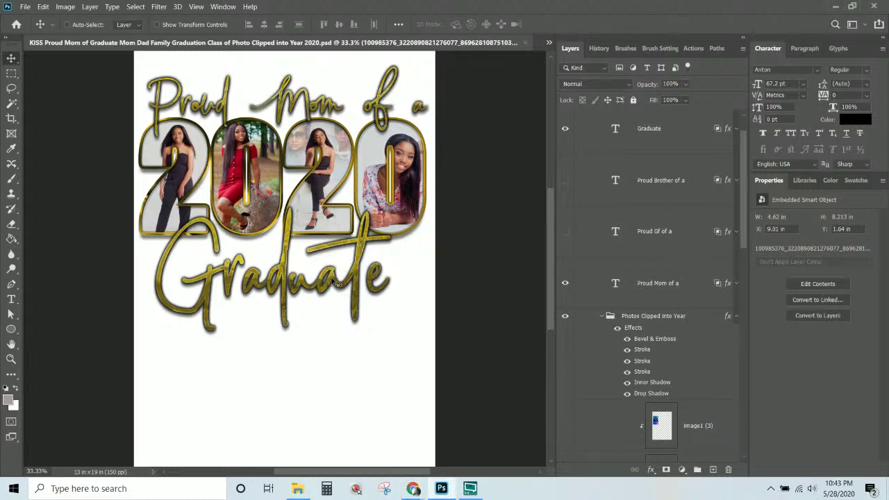
right_click(332, 280)
click(364, 294)
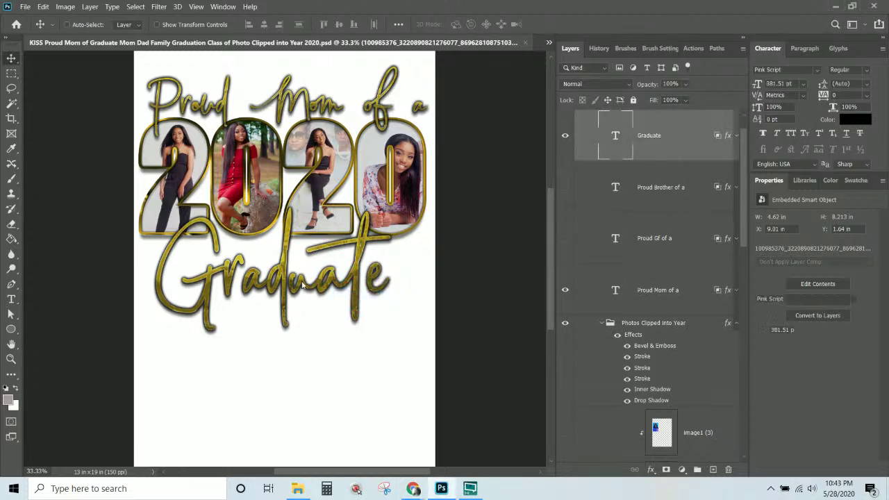
click(725, 138)
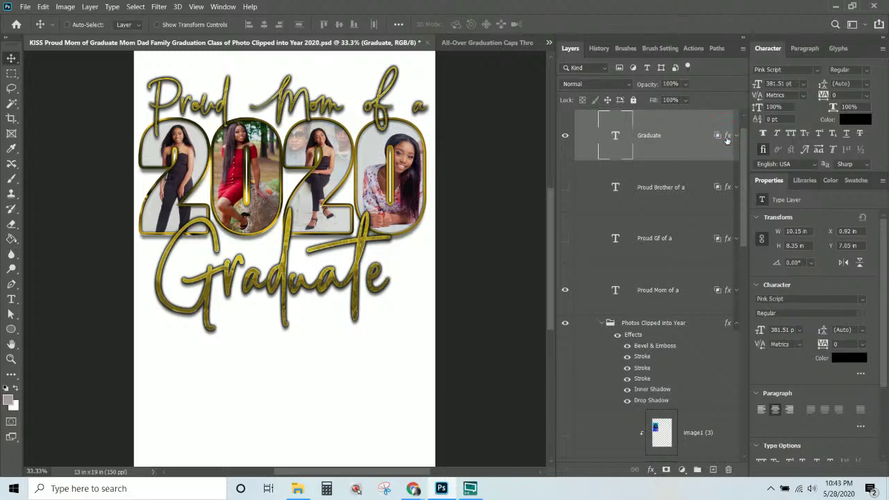
double_click(725, 138)
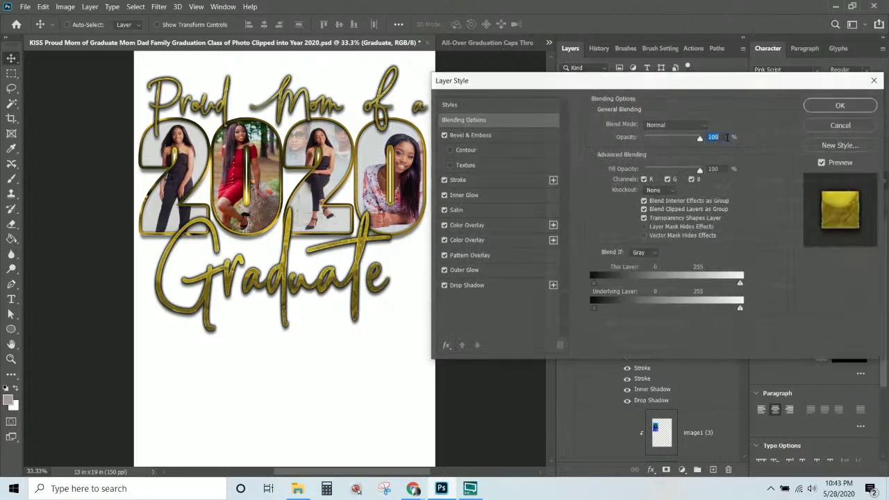
click(467, 226)
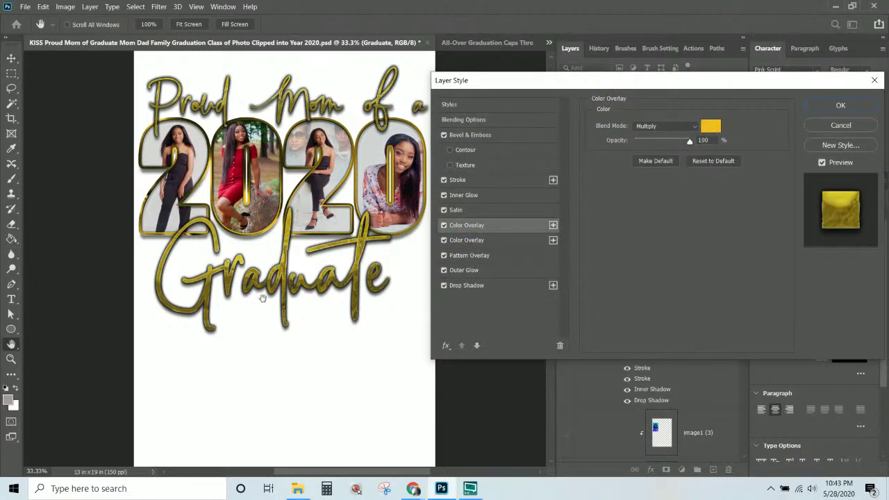
- Add another Color Overlay to the Graduate text above the existing ones and turn off the overlay directly beneath it
click(553, 225)
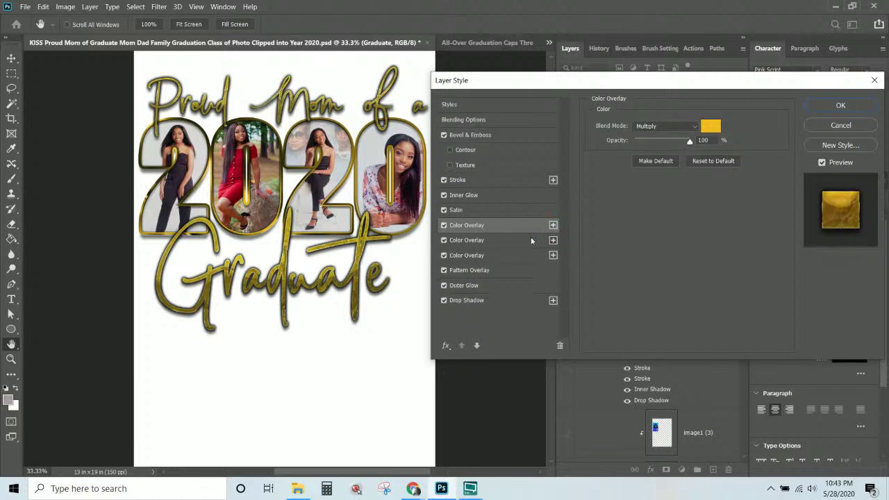
click(445, 240)
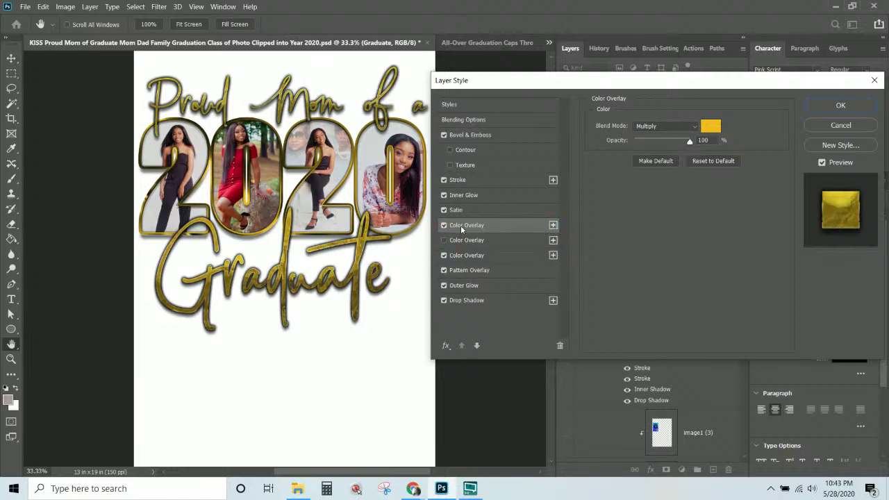
click(715, 129)
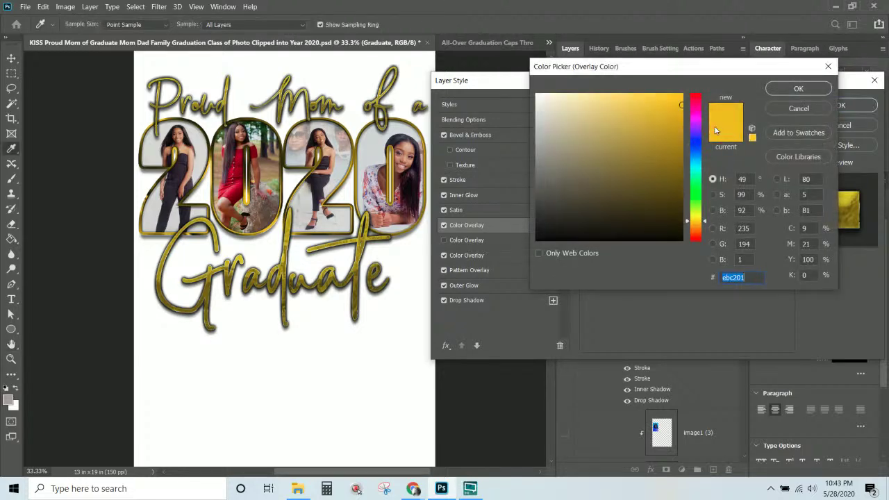
click(810, 108)
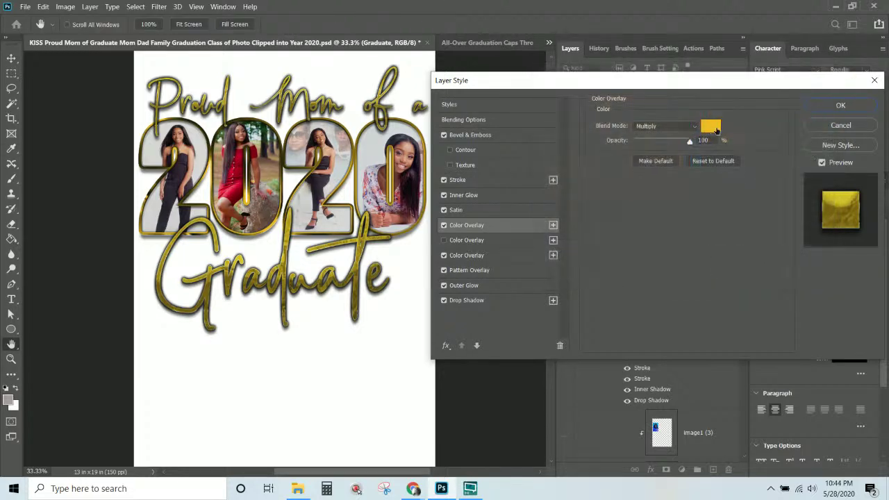
- Recolour the Graduate text's uppermost Color Overlay to a deep burgundy sampled from the red dress and darkened, and apply the layer style
click(713, 128)
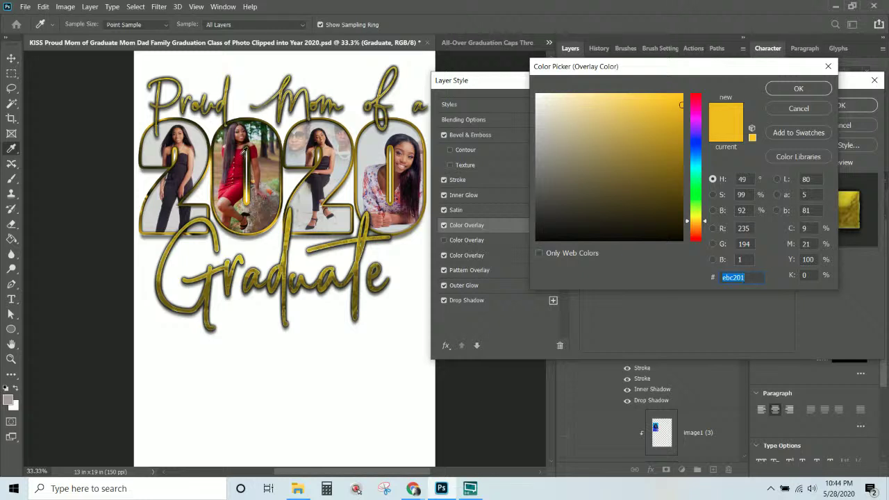
click(240, 150)
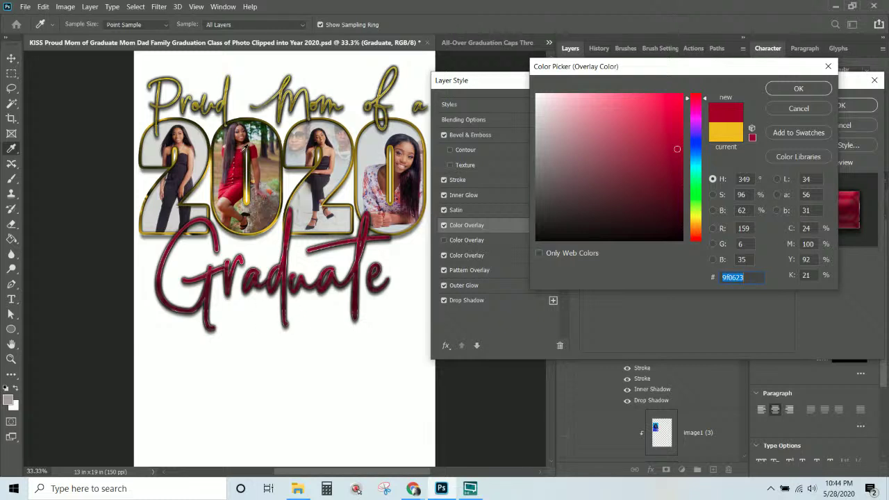
click(243, 148)
text(5c0e1f)
click(665, 181)
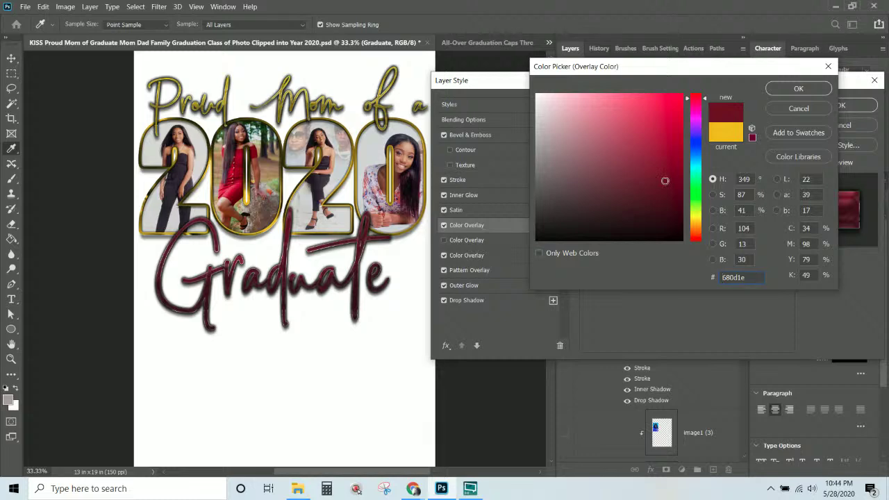
click(669, 176)
click(797, 88)
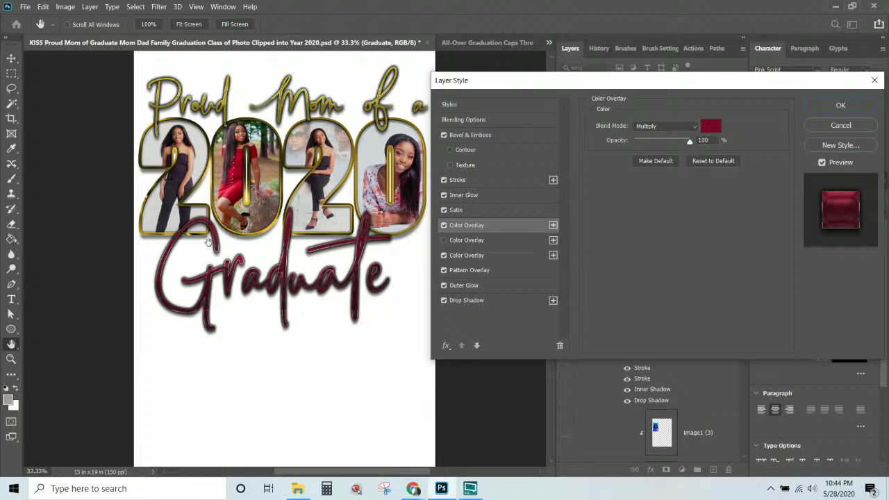
click(842, 104)
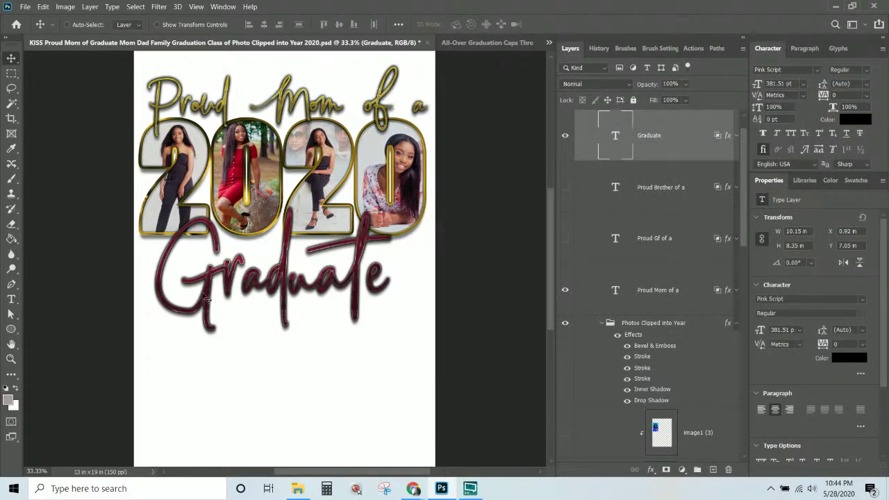
- Copy the Graduate layer style onto the "Proud Mom of a" text and undo the paste
right_click(653, 136)
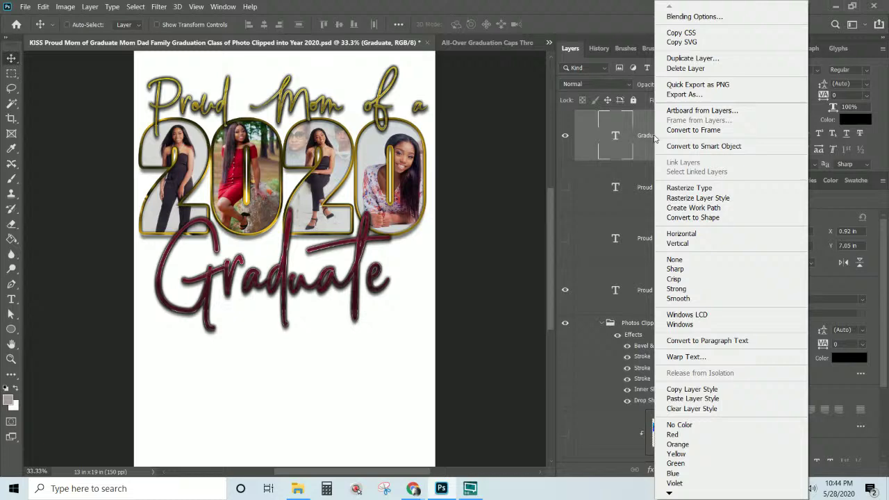
click(706, 388)
right_click(382, 103)
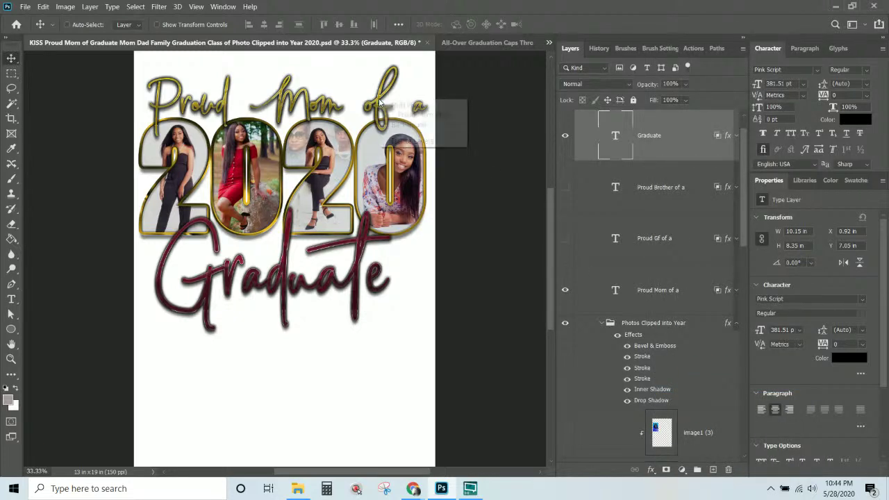
click(411, 115)
right_click(681, 298)
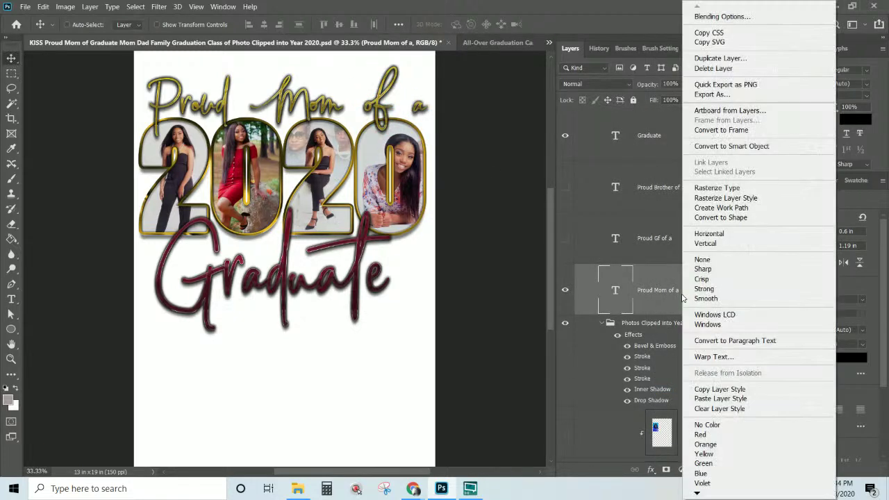
click(717, 400)
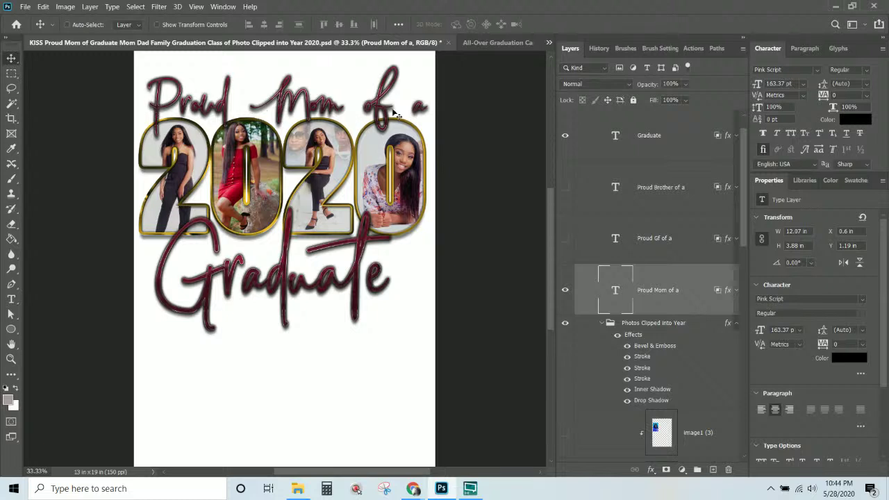
key(ctrl)
key(ctrl+z)
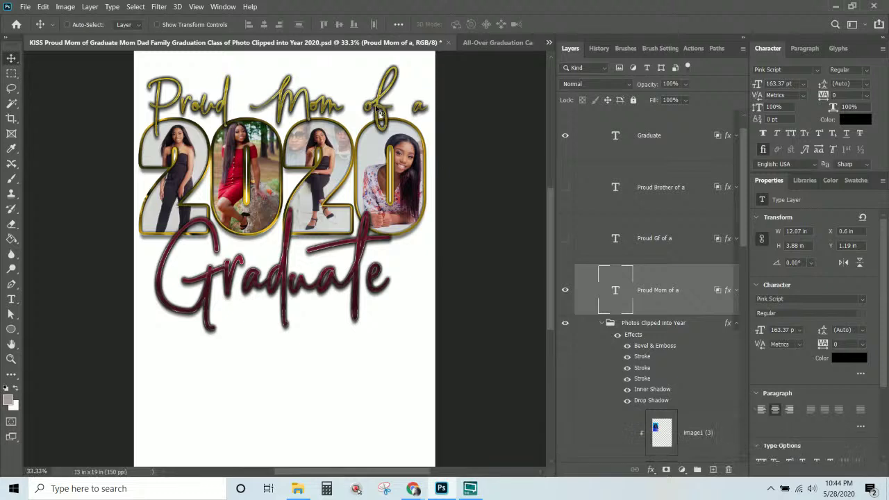
- Reopen the Graduate text's layer style and set its gradient Stroke size to 5 px
right_click(355, 262)
click(361, 276)
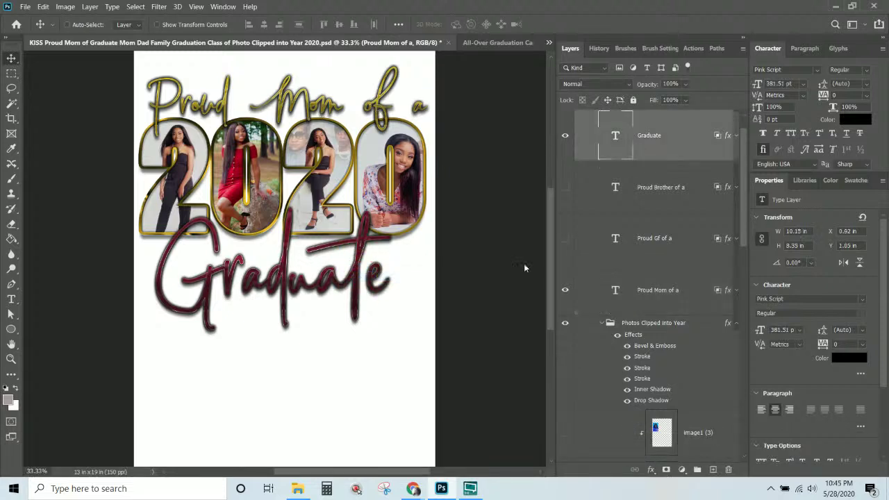
double_click(727, 135)
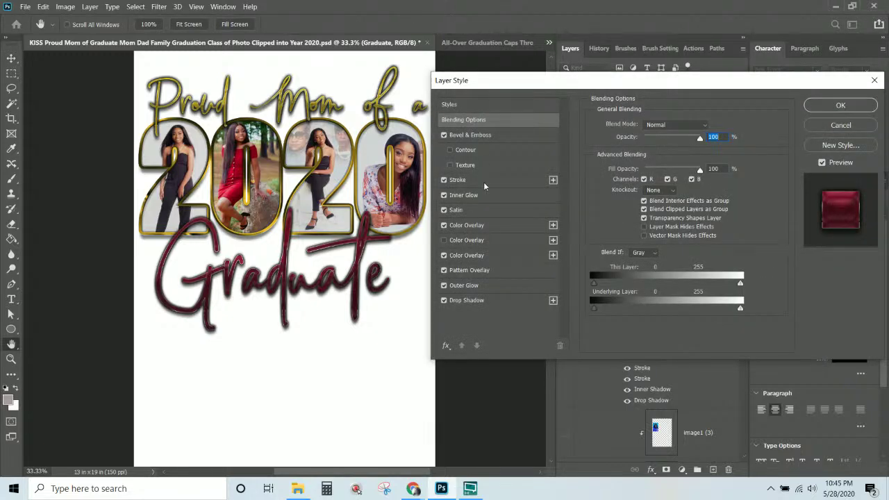
click(484, 180)
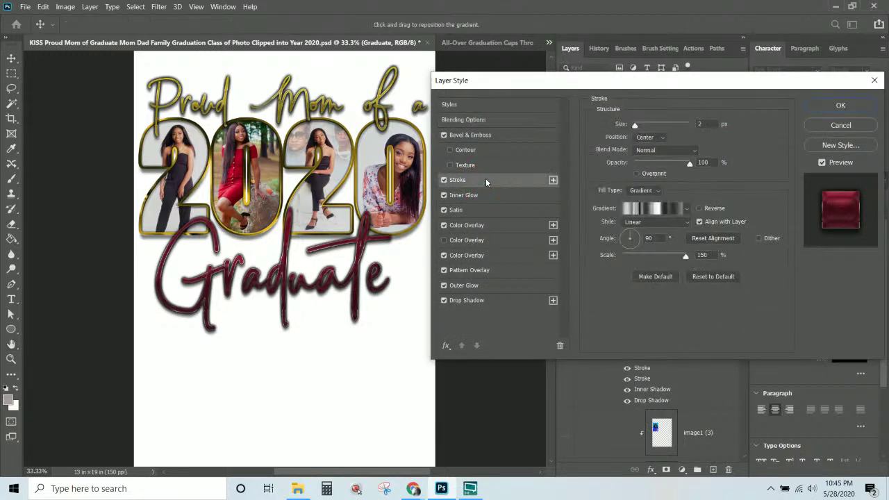
click(637, 129)
drag(636, 128, 638, 129)
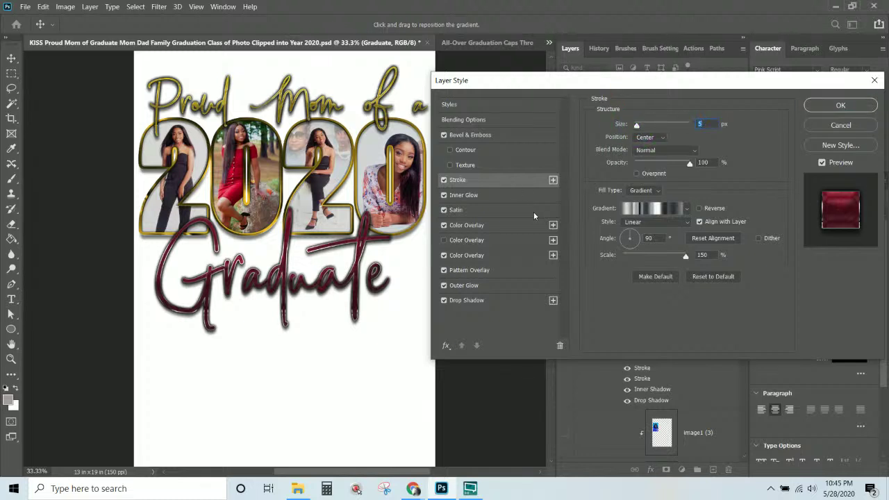
- Add a second Stroke to the Graduate text with a solid Color fill in dark gold ac990d, based on a sample from the heading
click(509, 180)
click(554, 181)
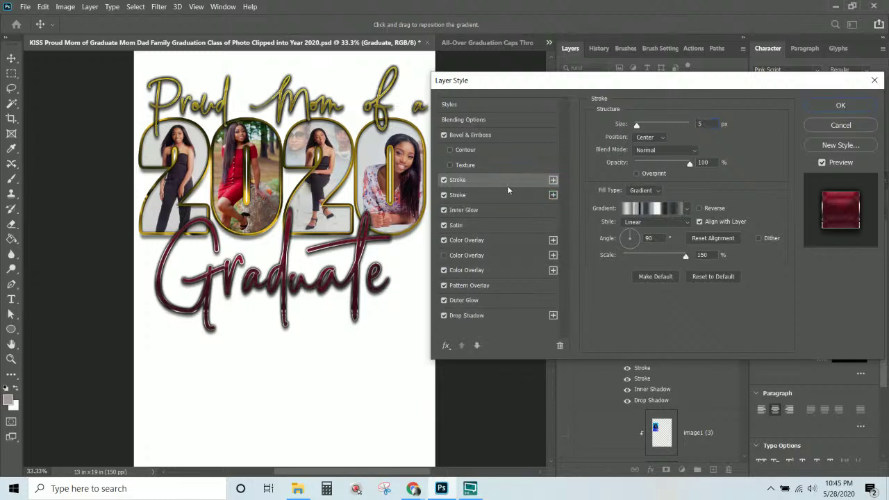
click(644, 191)
click(629, 205)
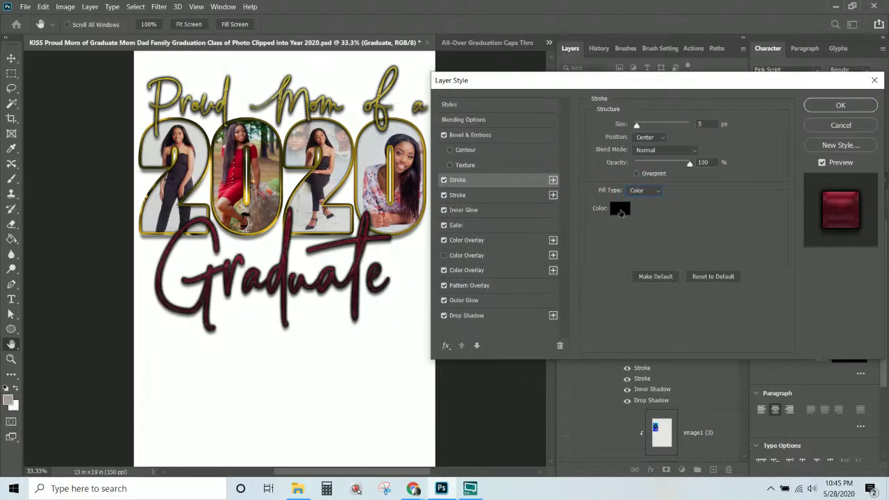
click(625, 210)
drag(562, 132, 518, 77)
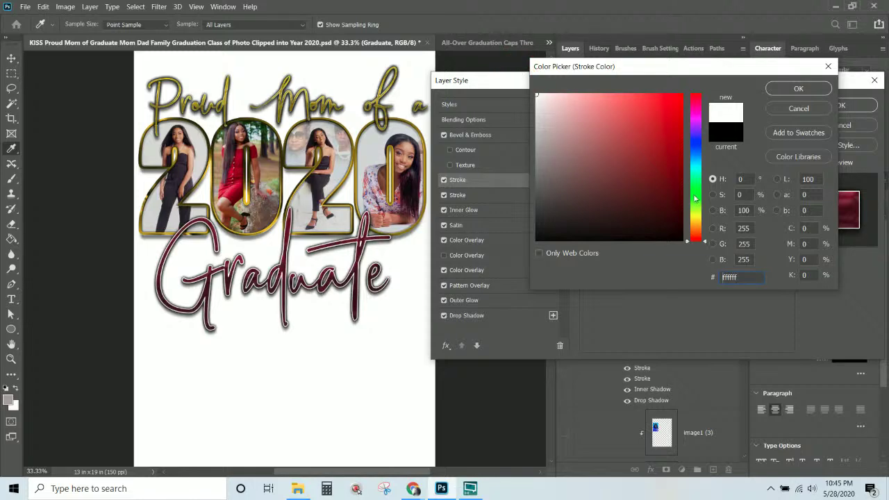
click(380, 94)
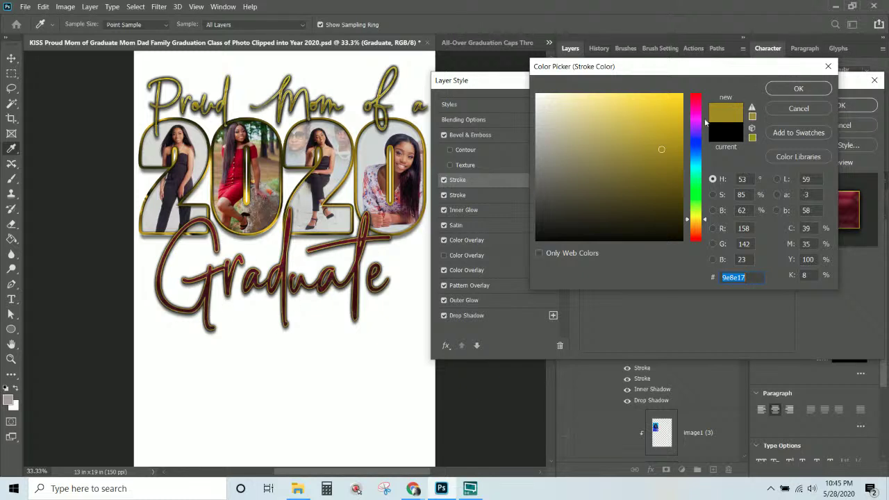
text(a6940f)
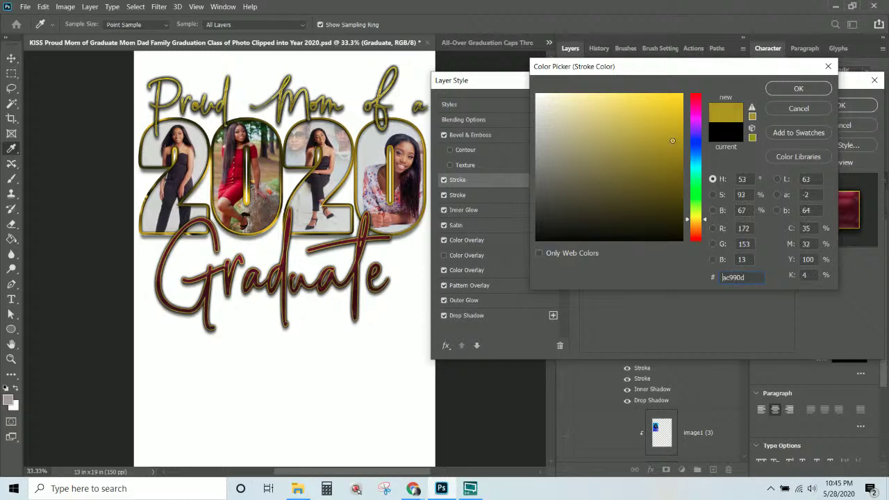
click(791, 89)
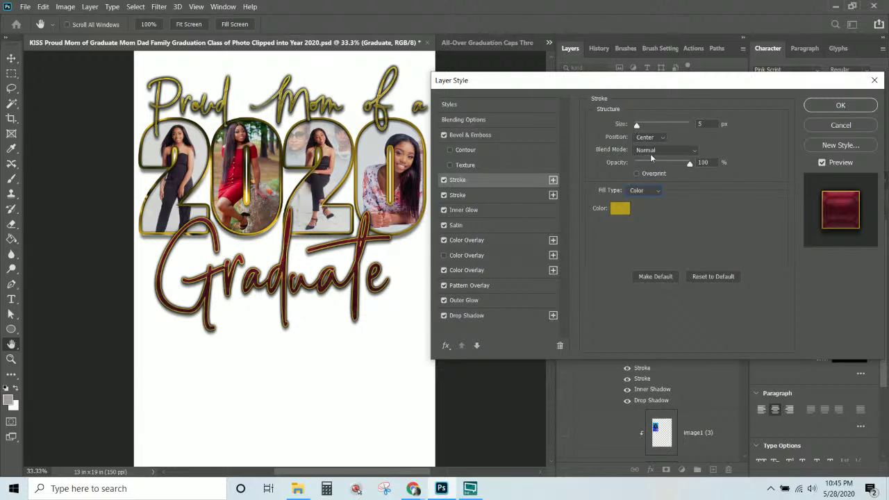
- Compare the Multiply, Color and Overlay blend modes on the Graduate text's gold stroke and settle on Multiply
click(649, 150)
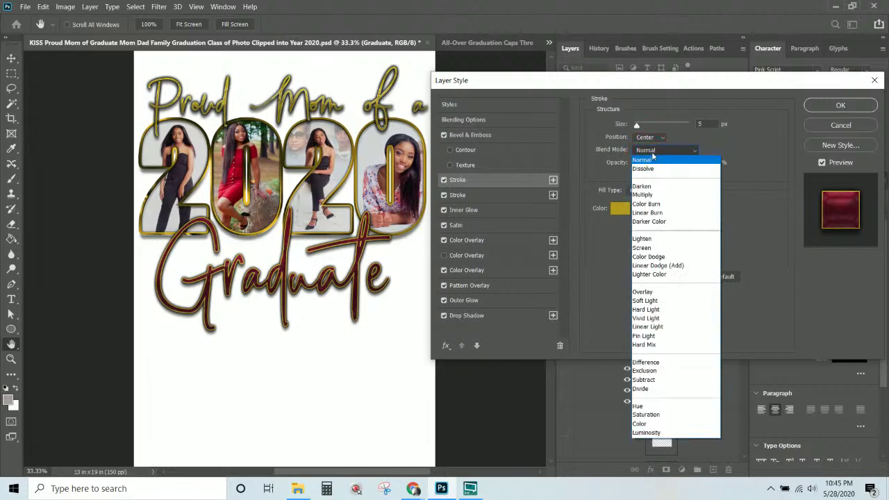
click(650, 195)
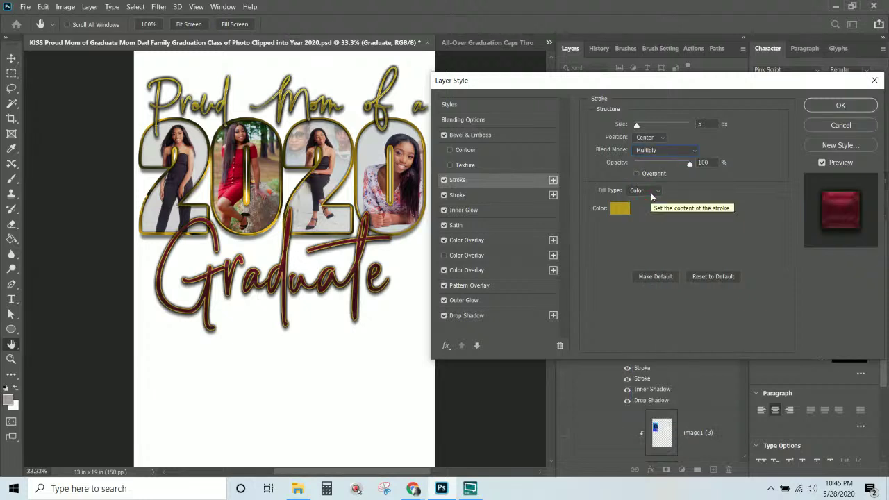
click(653, 152)
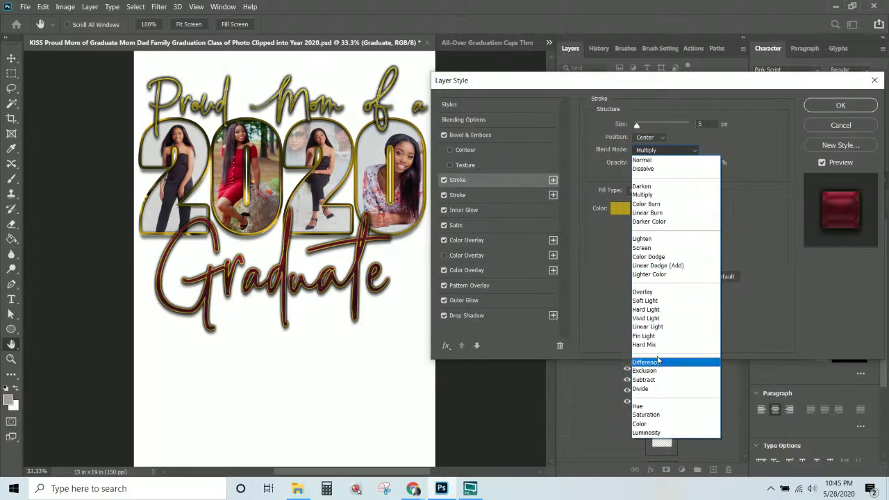
click(655, 423)
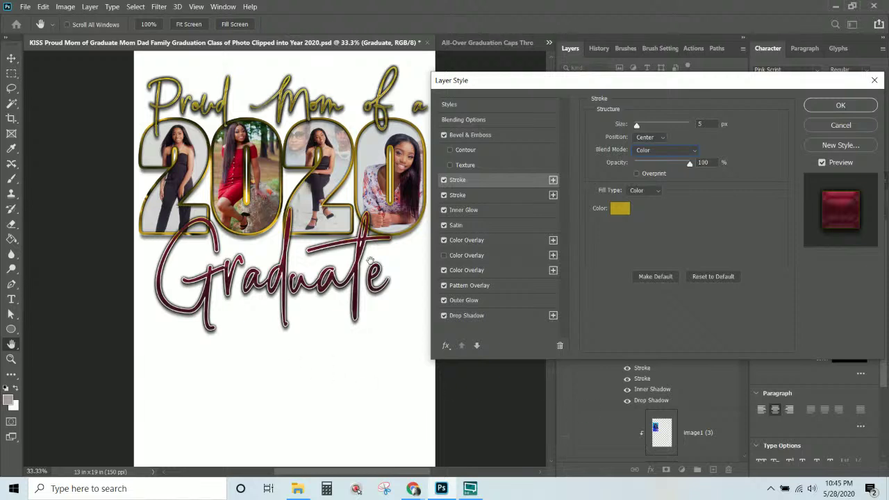
click(668, 150)
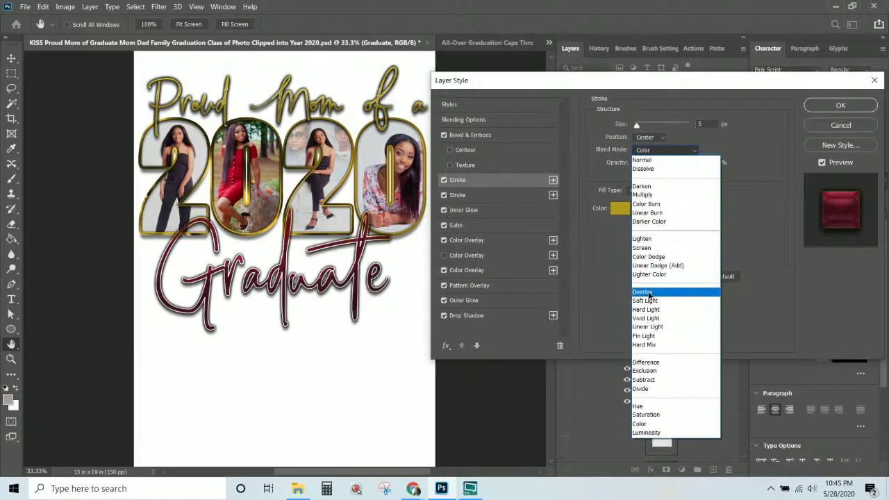
click(649, 292)
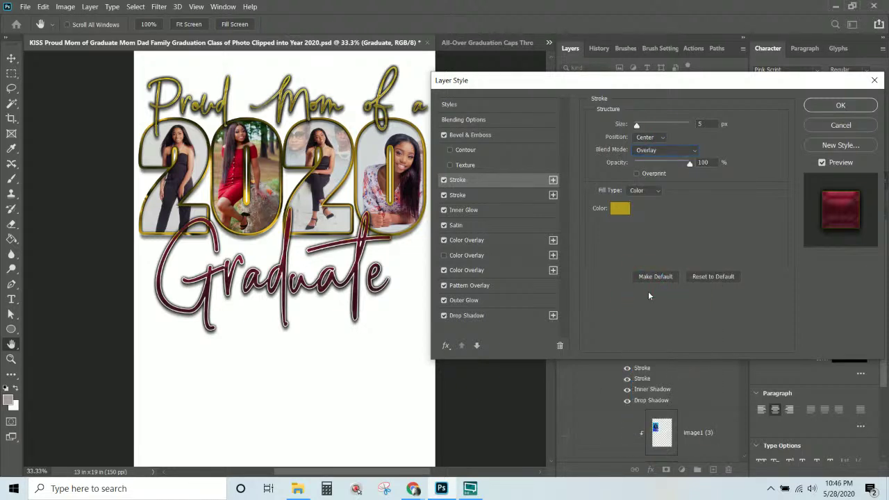
click(672, 151)
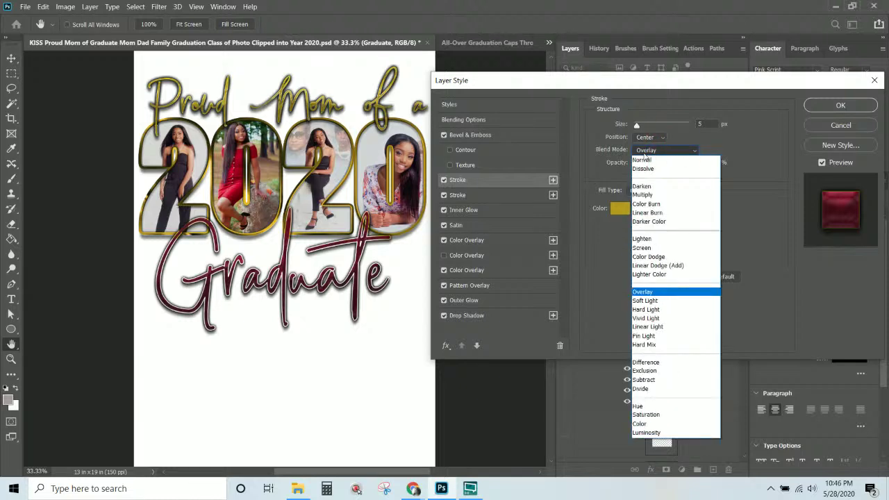
click(653, 194)
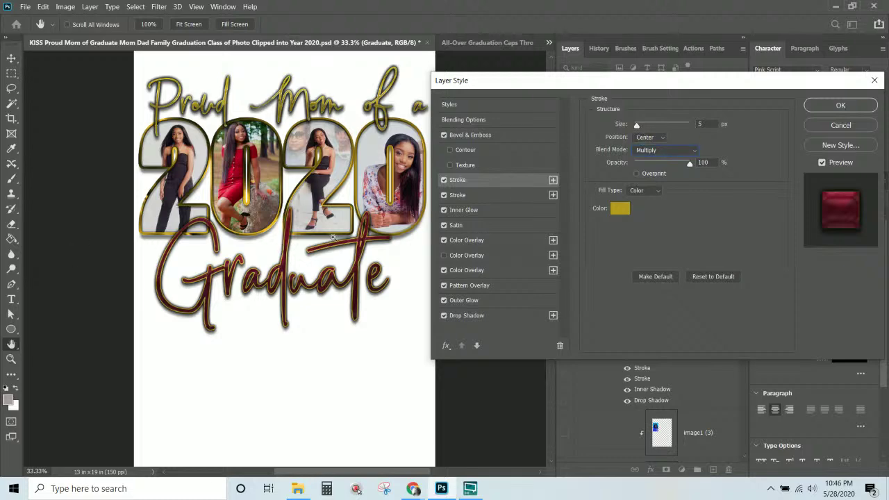
- Try the Overprint option on the Graduate text's gold stroke and turn it off again
key(ctrl+KP_Add)
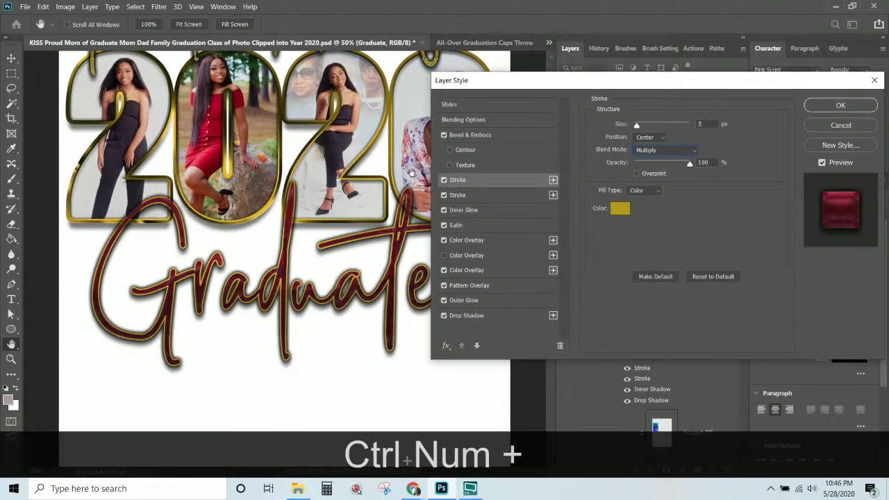
click(637, 174)
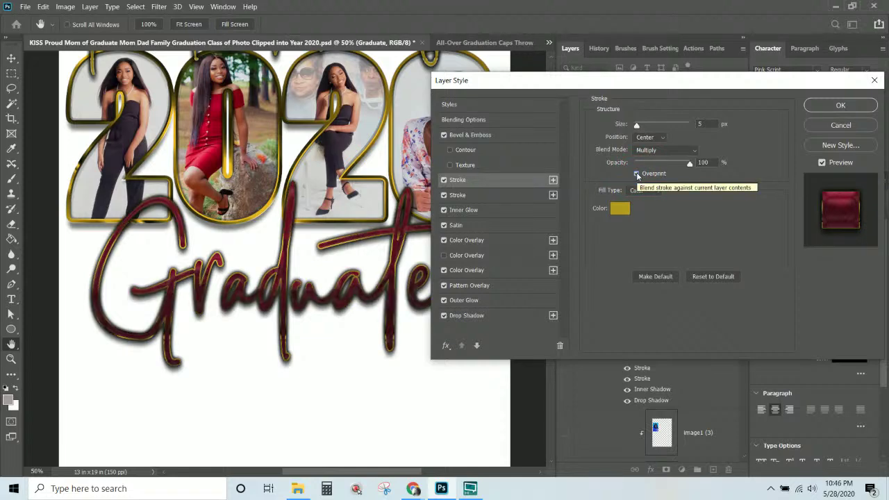
click(637, 174)
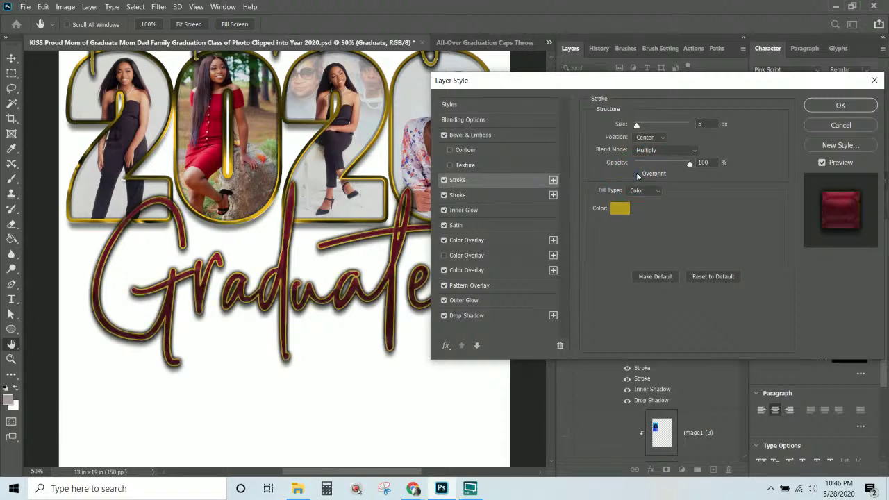
- Apply the stroke settings to the Graduate text's layer style
click(839, 106)
key(ctrl+KP_Subtract)
key(ctrl+KP_Subtract)
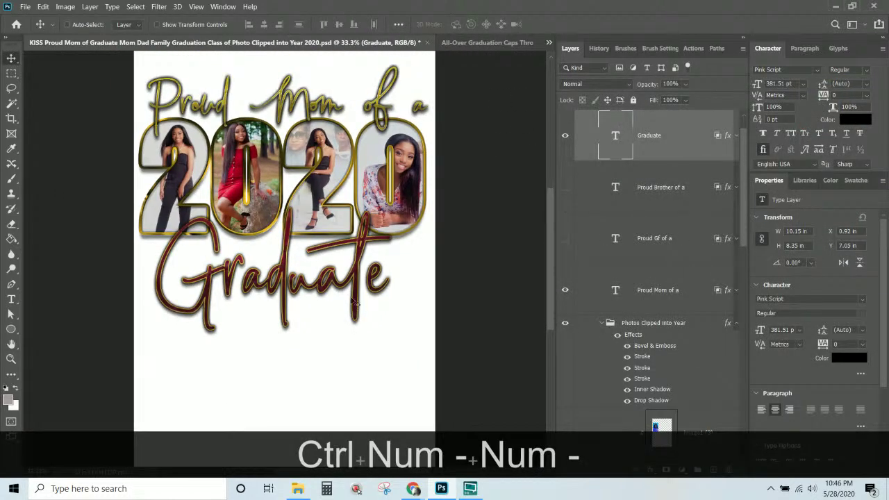
- Duplicate the Graduate text layer in the Multi Photos group and hide the Graduate copy
scroll(655, 168, up, 1)
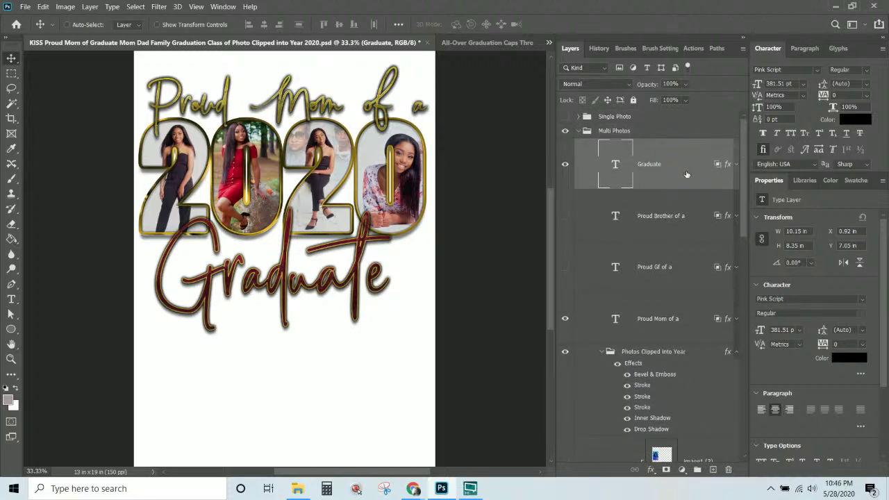
right_click(687, 174)
click(671, 186)
right_click(701, 168)
click(748, 56)
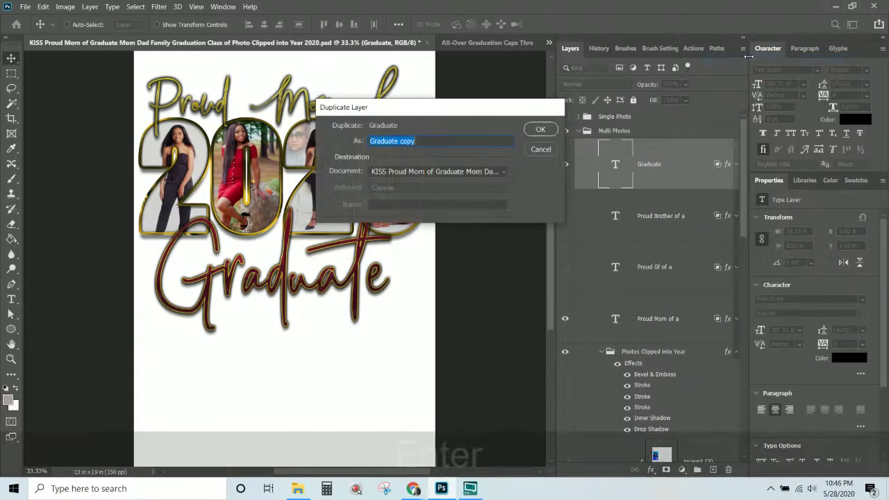
key(Return)
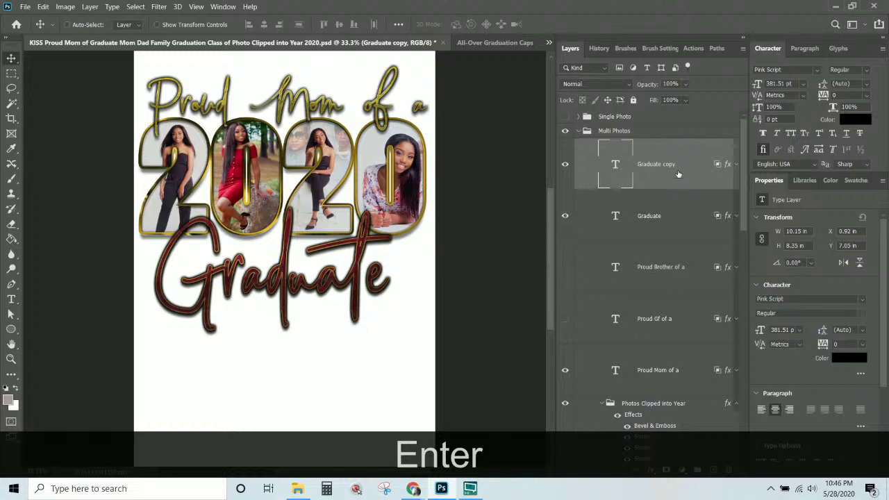
click(565, 165)
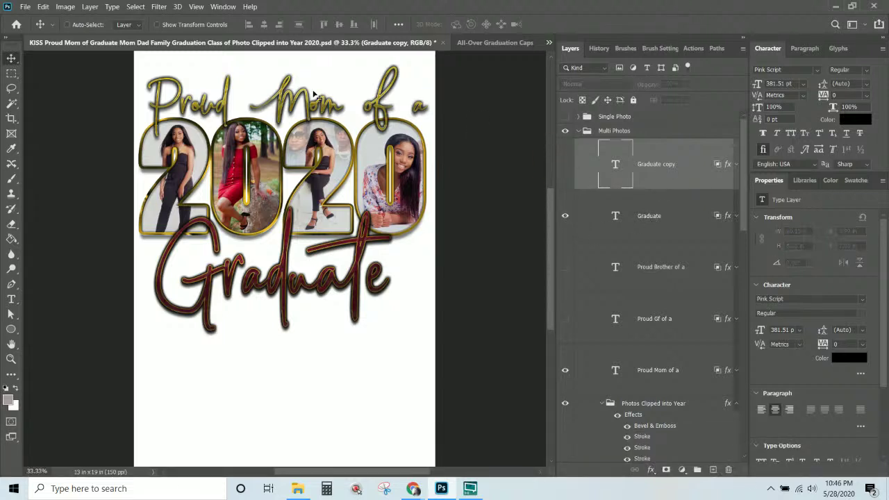
- Copy the layer style of the Proud Mom of a text and paste it onto the original Graduate text layer
click(660, 216)
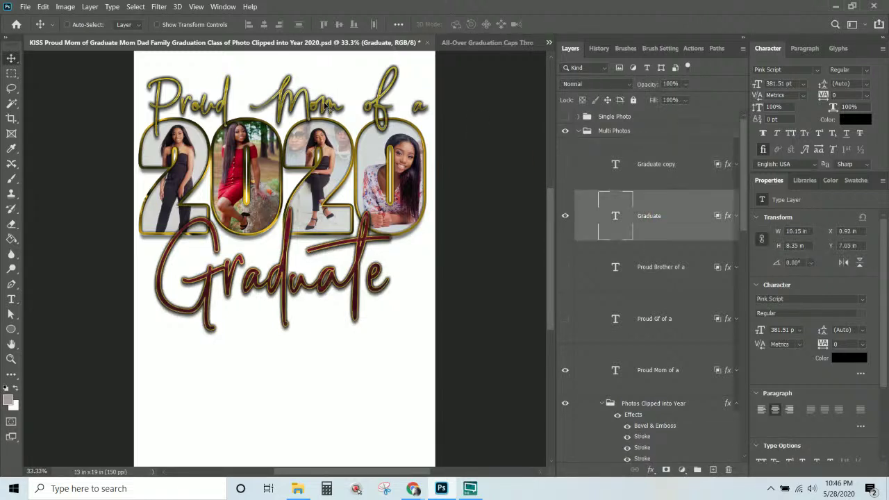
right_click(326, 105)
click(336, 122)
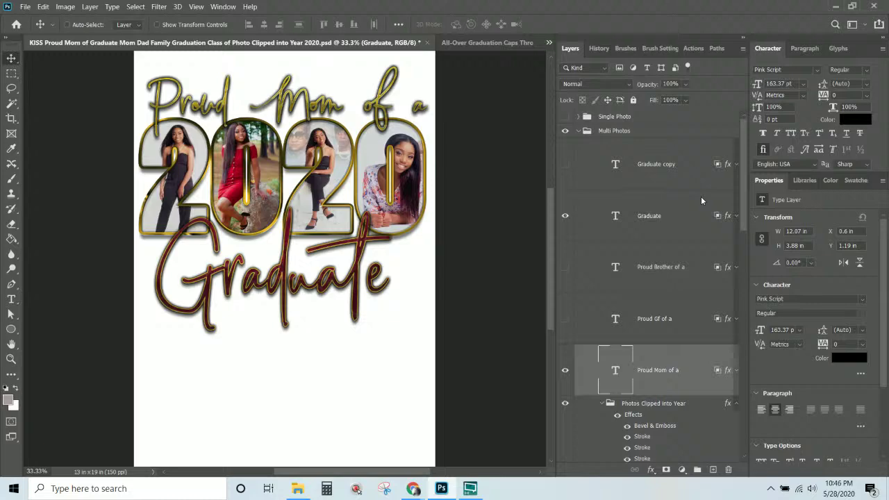
right_click(678, 372)
click(726, 398)
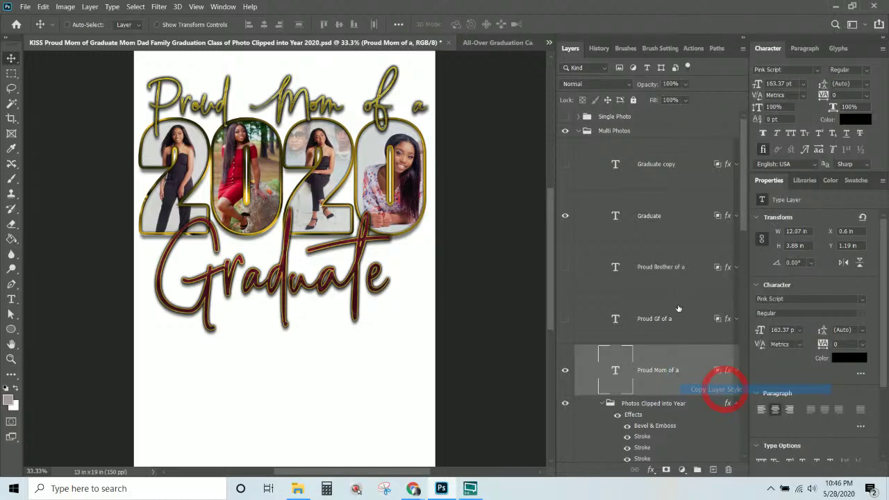
click(662, 216)
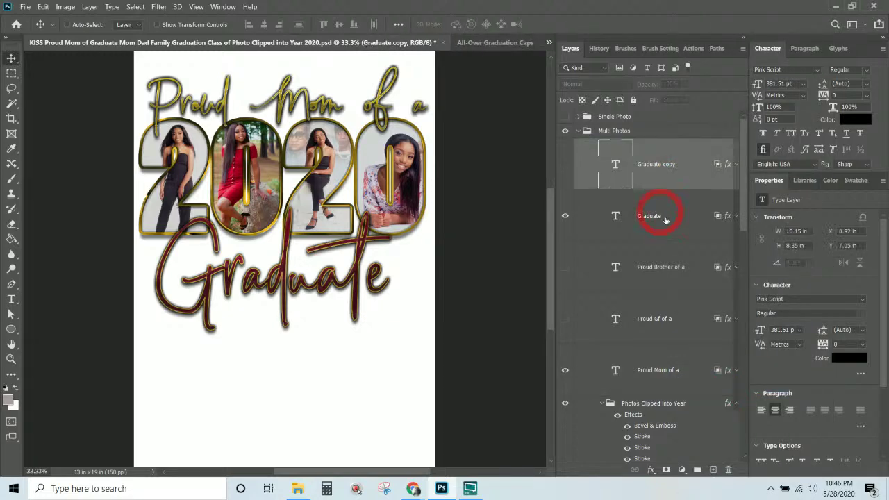
right_click(684, 217)
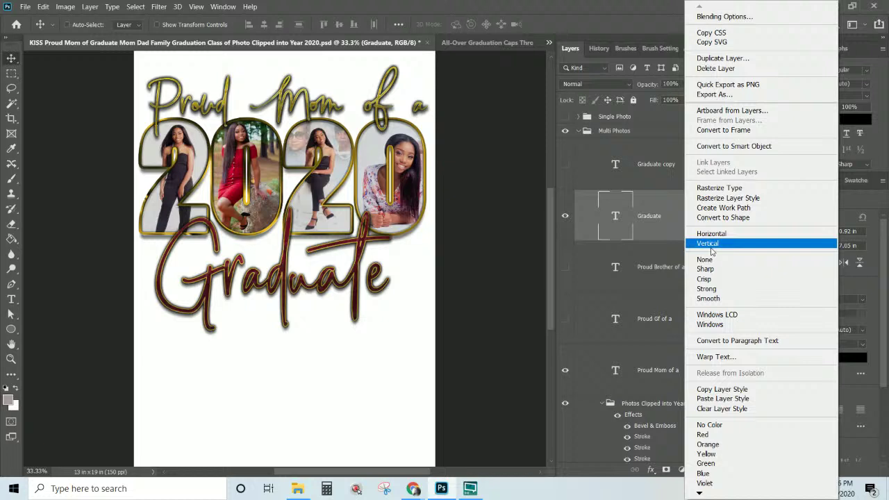
click(725, 400)
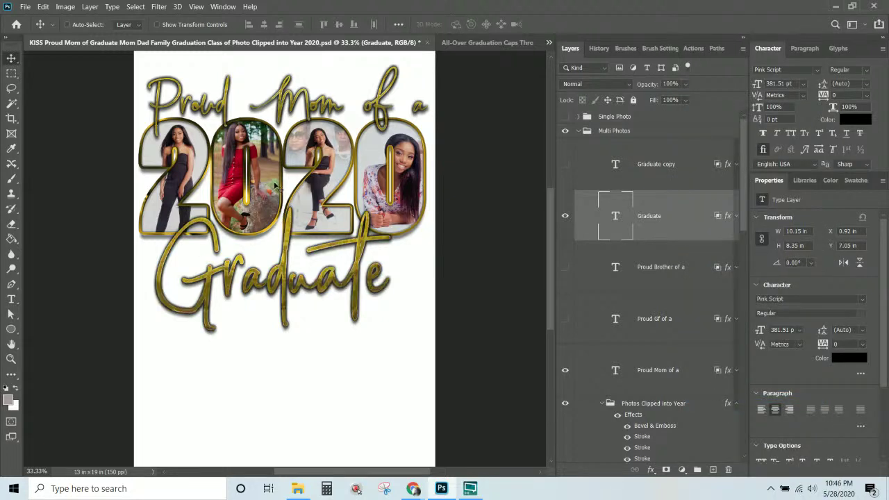
click(675, 230)
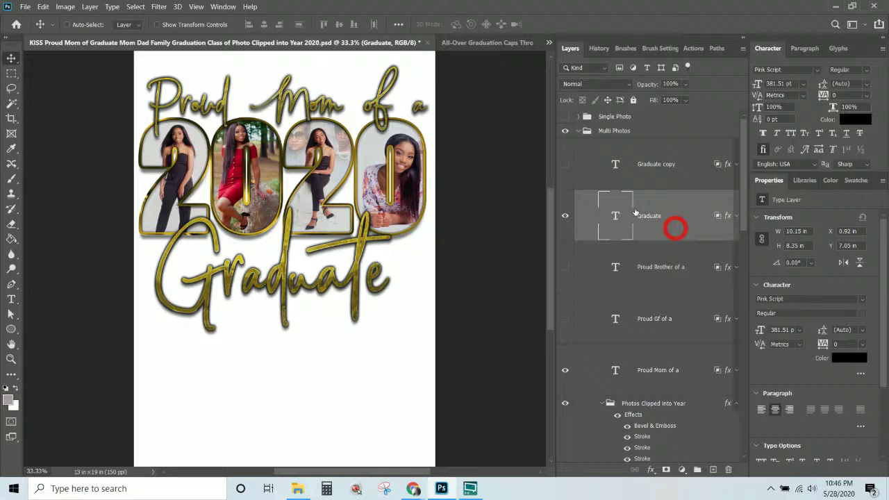
- Show the Graduate copy layer and prepare a Save for Web JPEG export with a height of 500 px
click(565, 164)
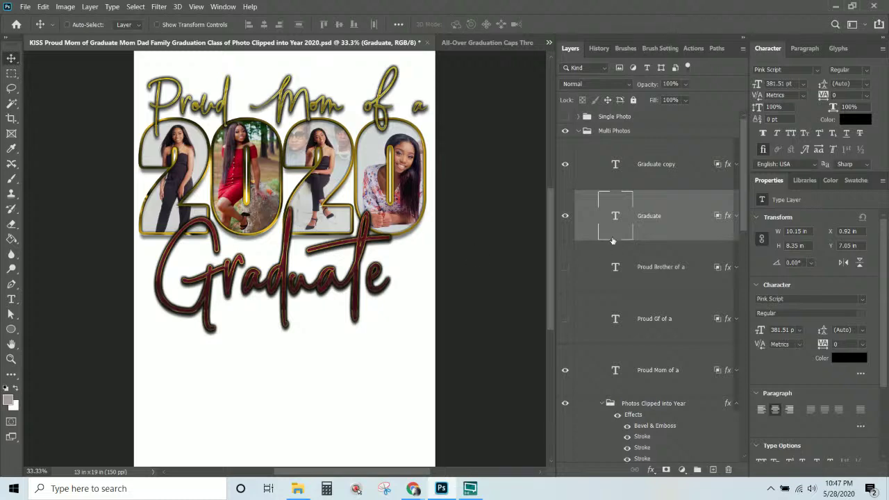
click(577, 130)
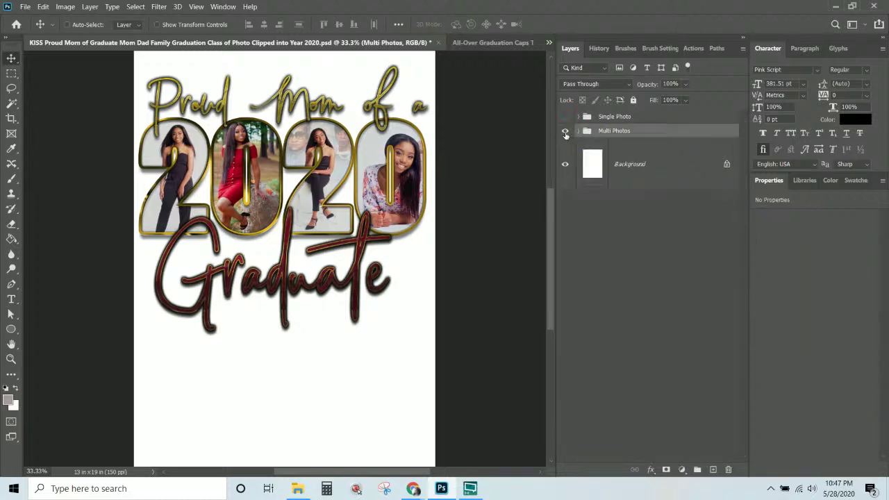
click(25, 7)
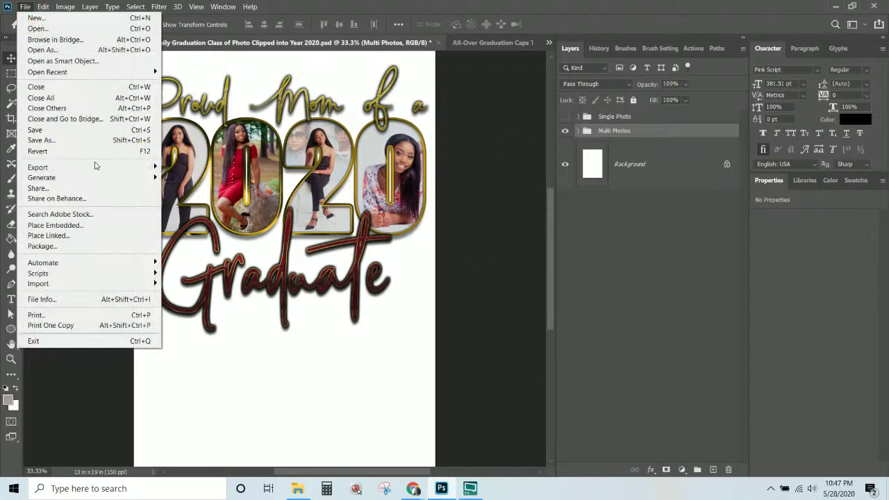
click(94, 168)
click(220, 210)
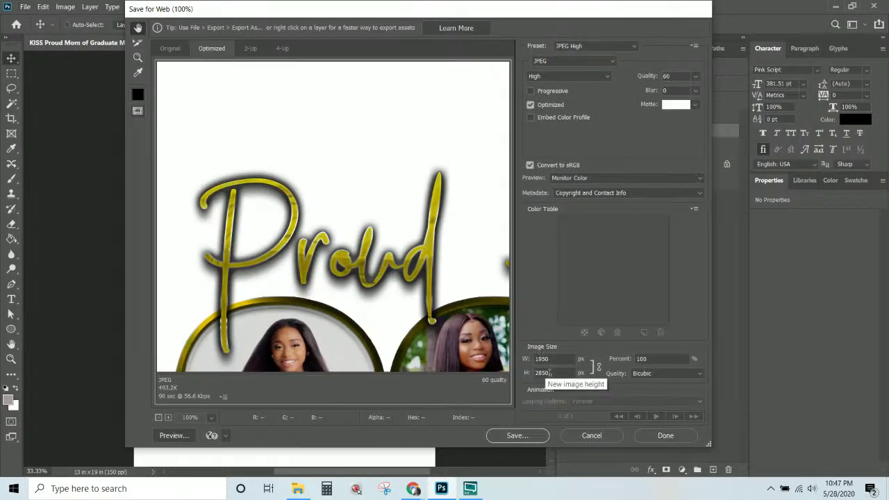
click(527, 374)
text(500)
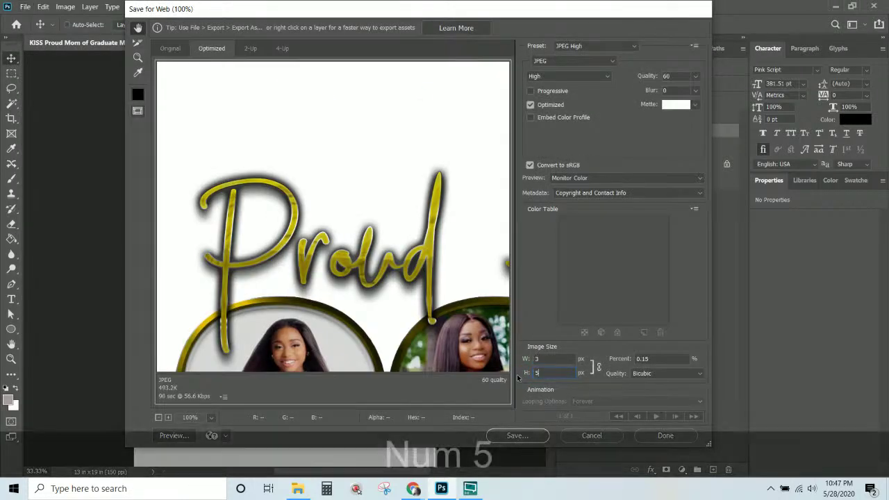
key(Return)
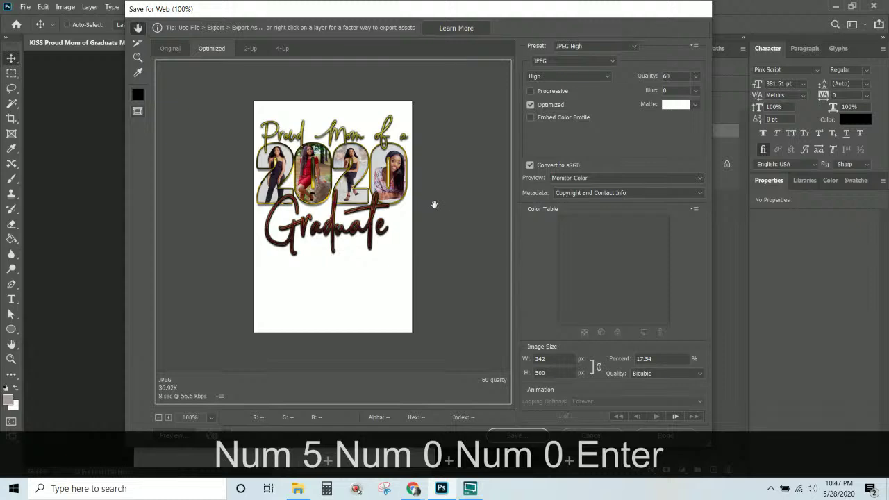
click(519, 434)
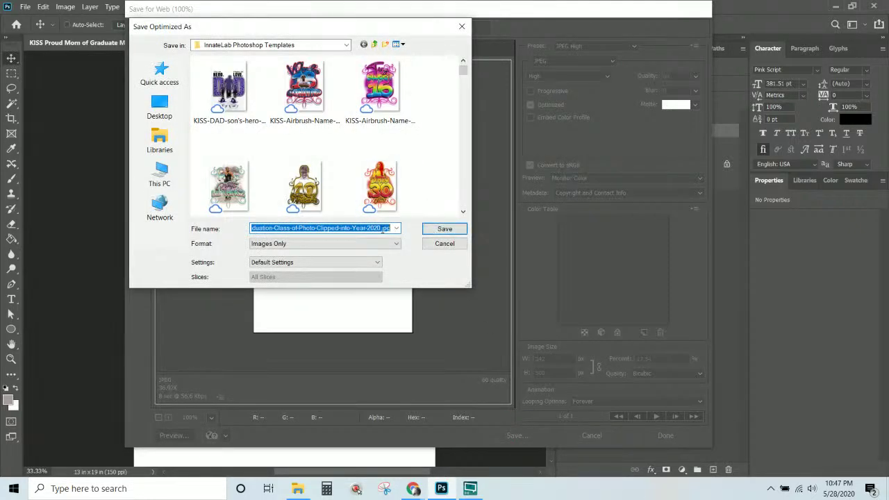
click(381, 228)
text(-2)
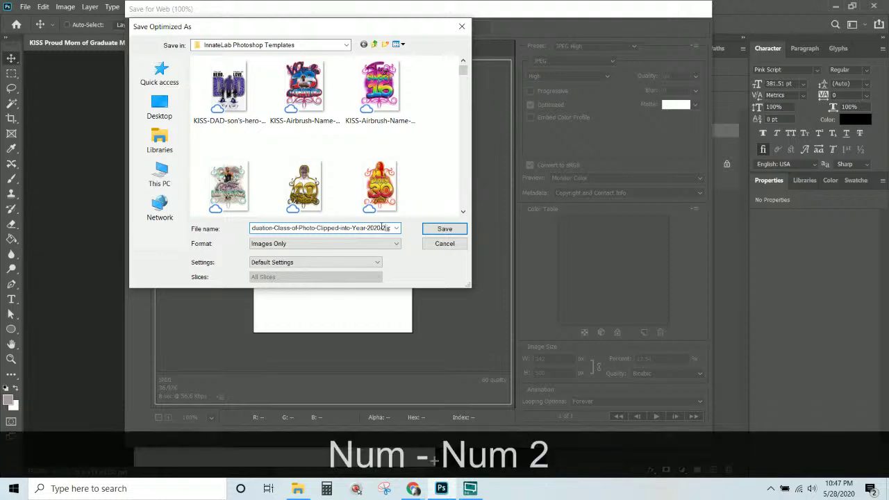
key(BackSpace)
text(1)
key(Return)
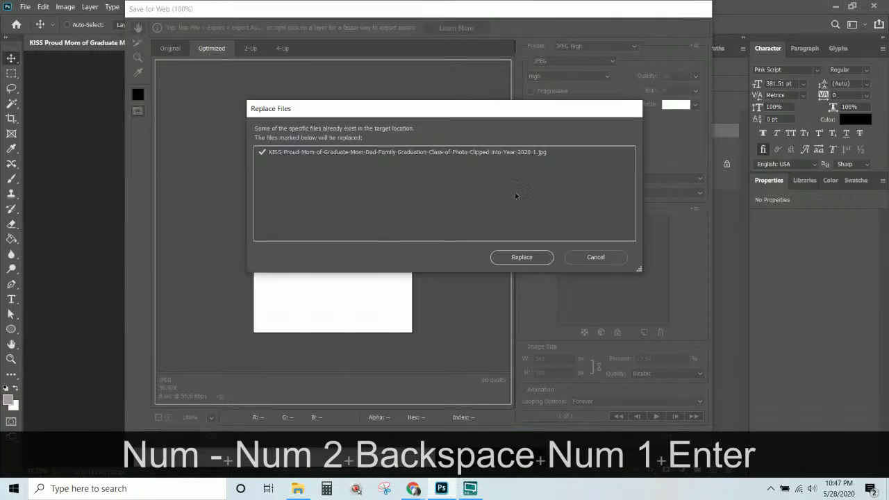
click(586, 257)
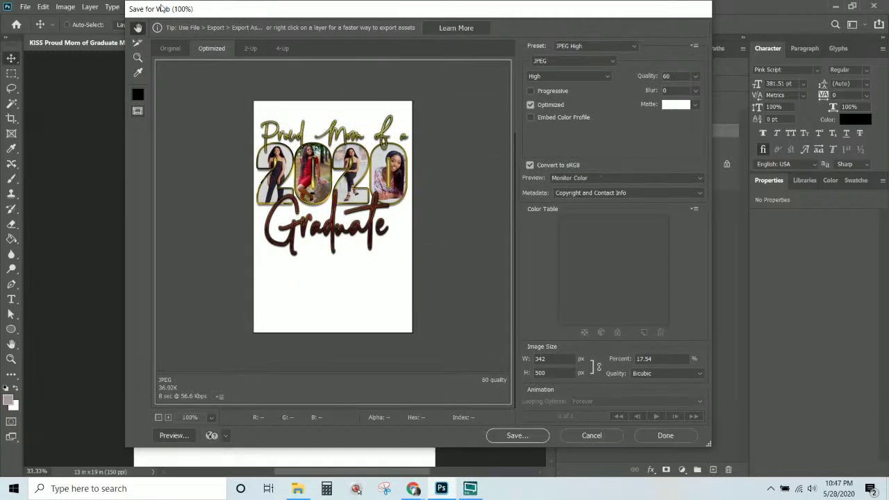
- Save the web image in the InnateLab Photoshop Templates folder with its file name ending in Year-2020-3
click(518, 435)
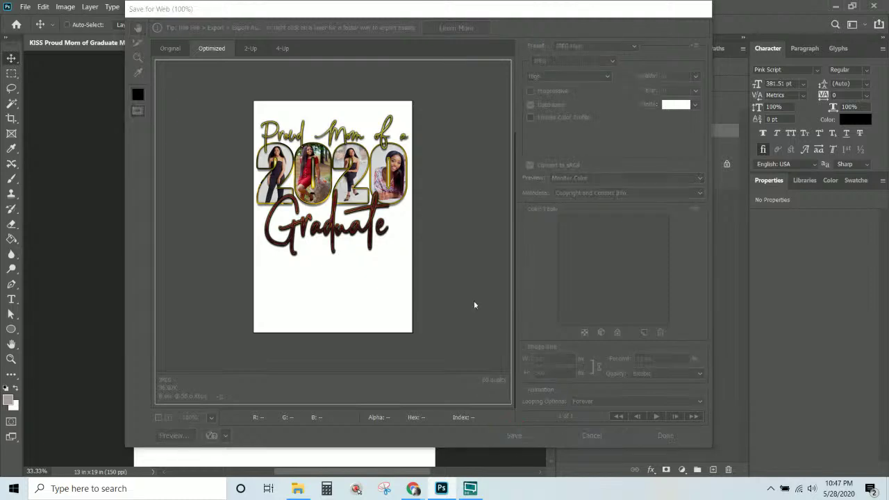
click(380, 228)
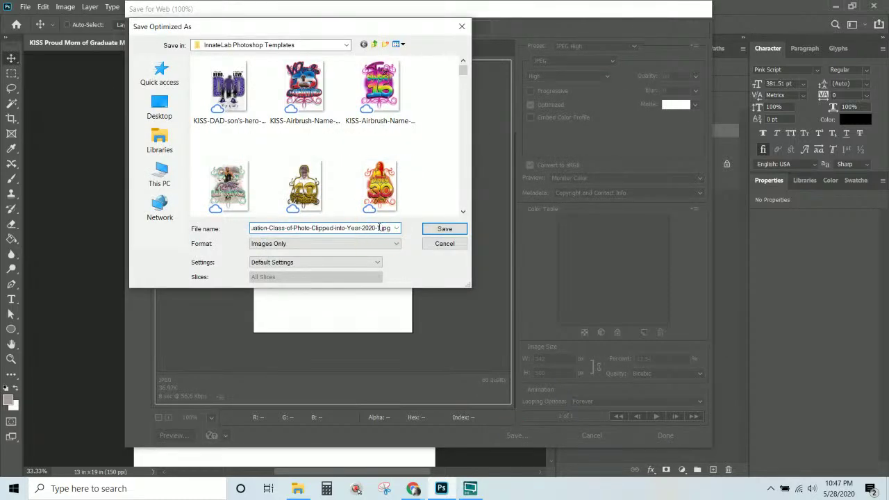
drag(379, 228, 417, 229)
text(3)
key(Return)
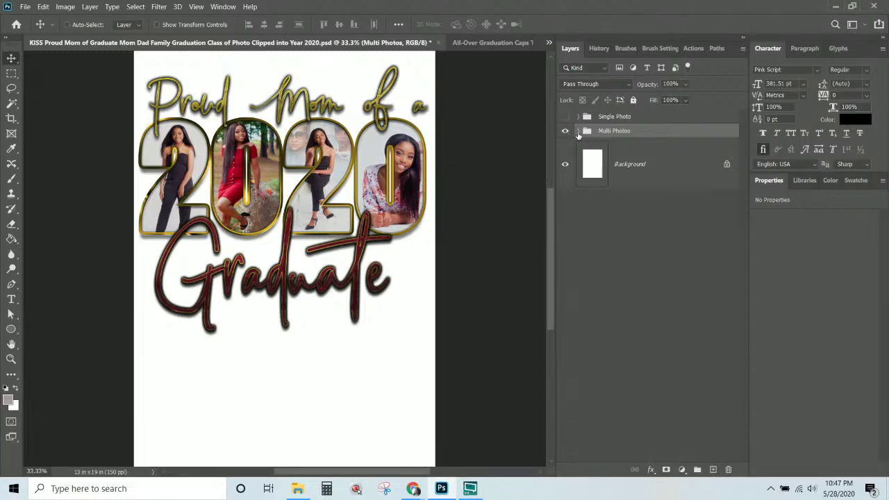
- Compare the two Graduate text layers by toggling their visibility, leaving the gold Graduate shown and Graduate copy hidden
click(578, 131)
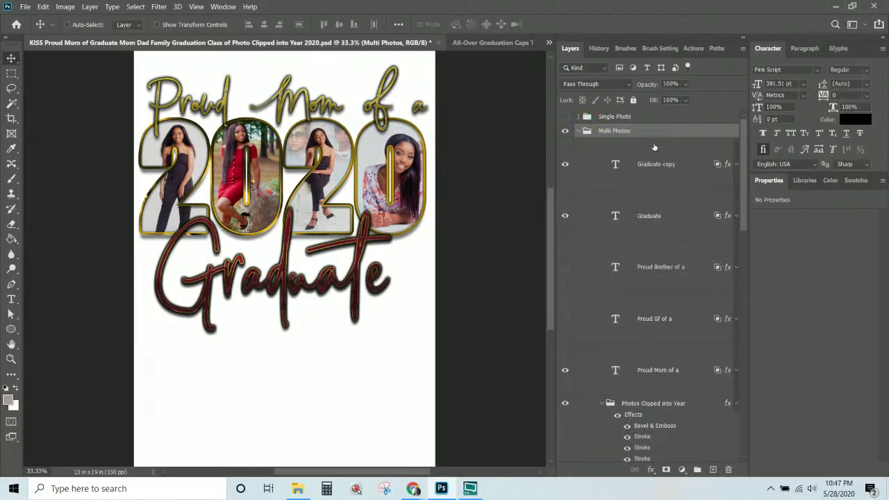
click(565, 217)
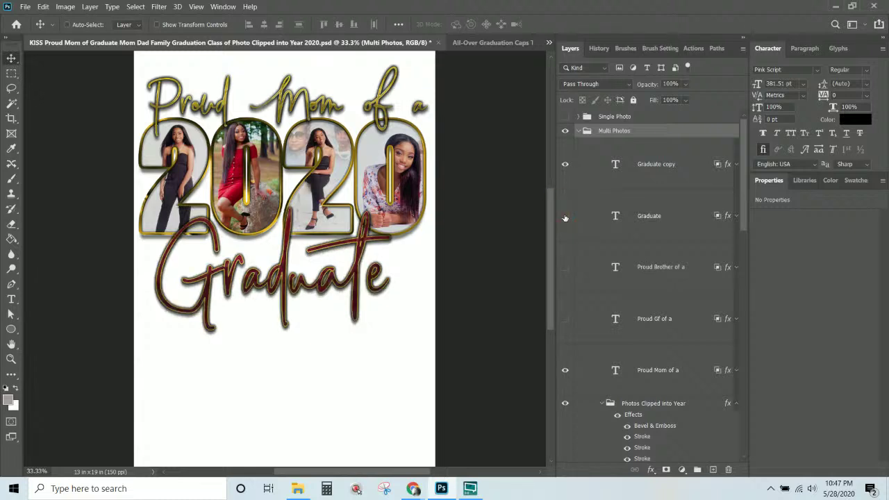
click(565, 217)
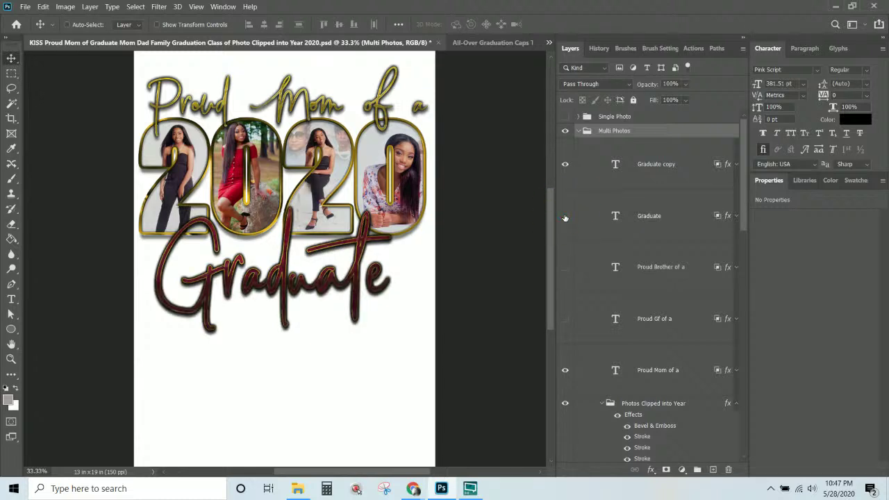
click(565, 216)
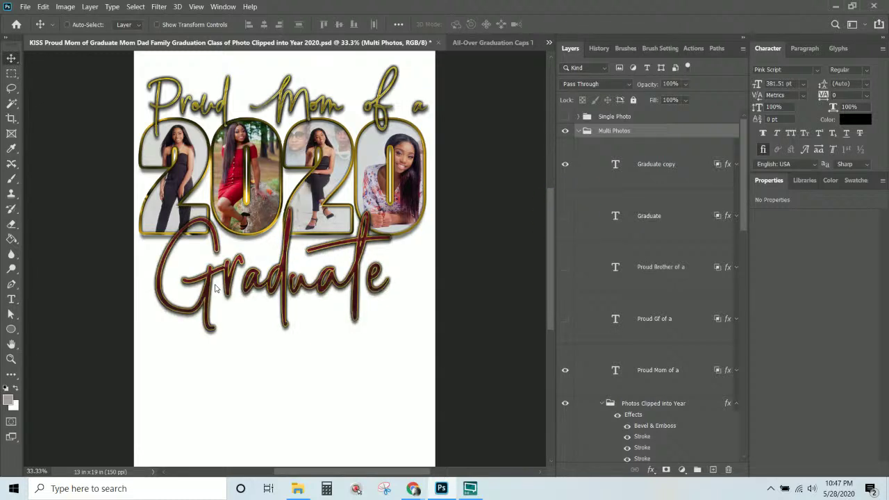
click(564, 164)
click(566, 163)
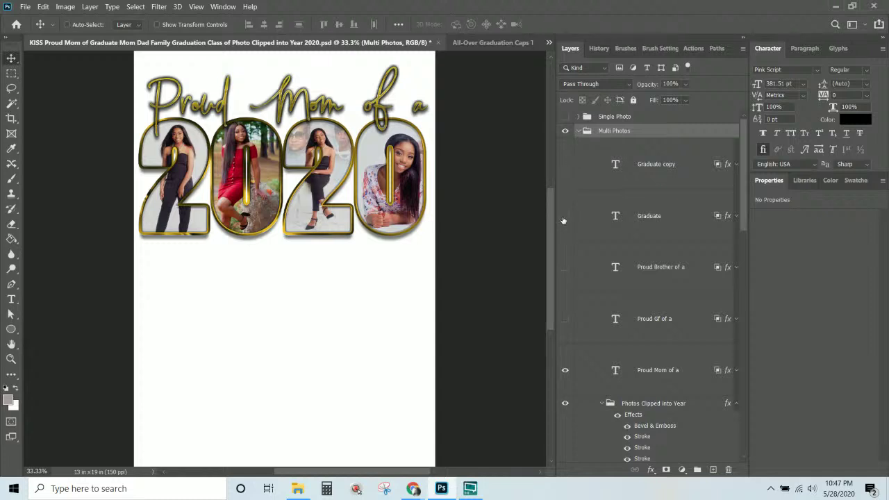
click(565, 216)
- Collapse and hide the Multi Photos group, and show and select the Single Photo group instead
click(579, 131)
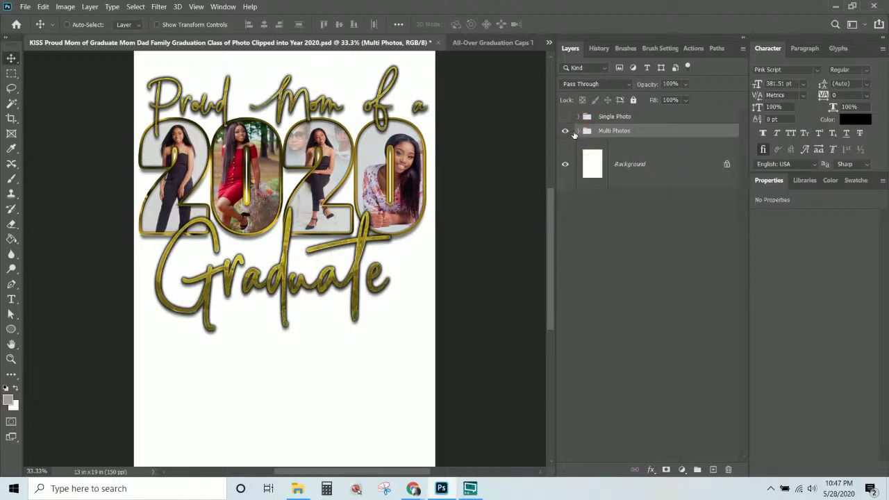
click(567, 132)
click(565, 117)
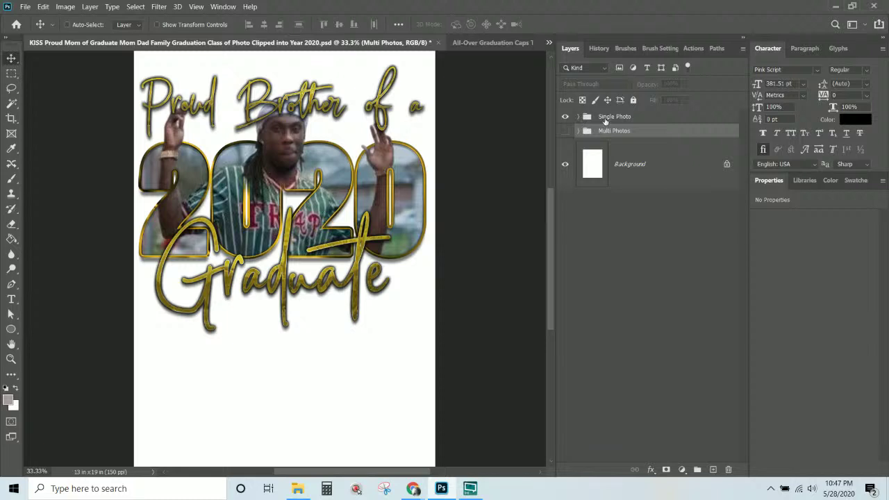
click(612, 119)
- Switch to remove.bg in Chrome and paste in the photo of the graduate in the green gown for background removal
mouse_move(414, 488)
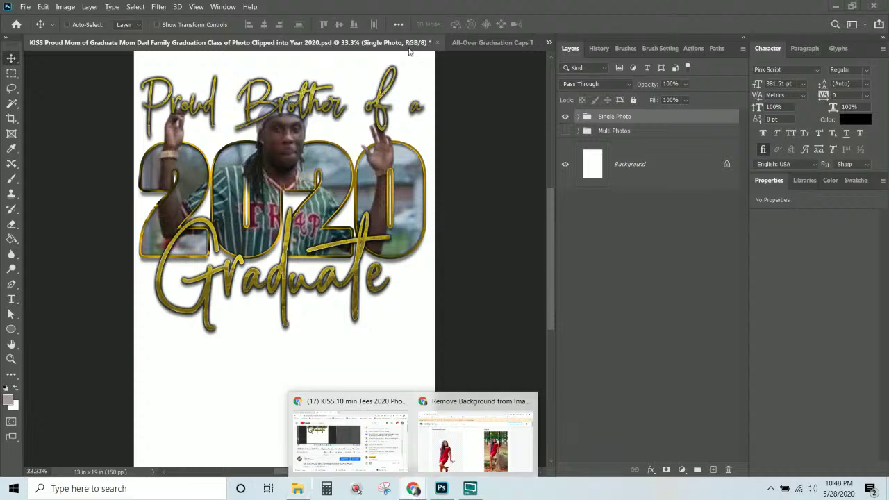
click(476, 434)
scroll(419, 289, up, 2)
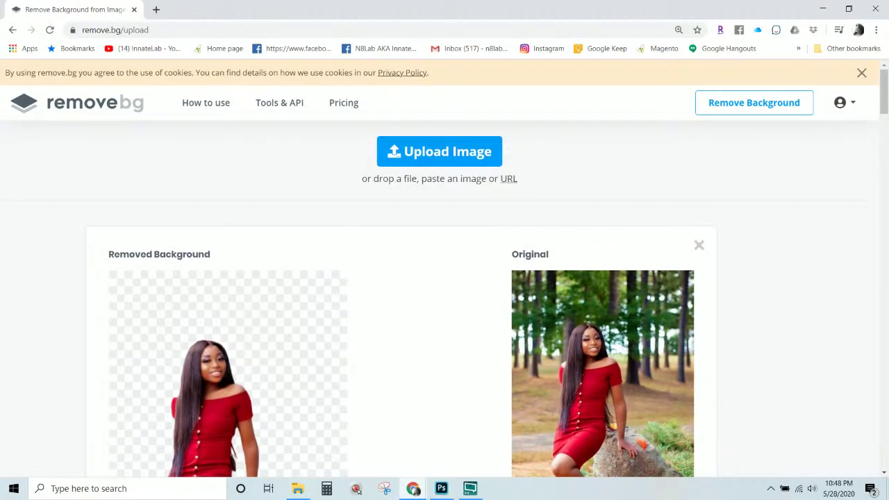
key(ctrl+v)
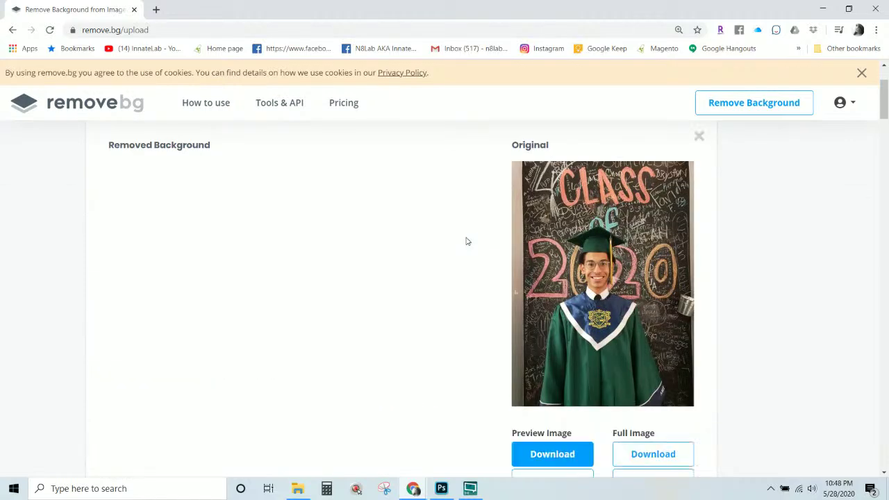
- Check the green-gown graduate's cutout for background remnants and add the photo of the person in the blue hooded jacket for background removal
scroll(413, 290, down, 2)
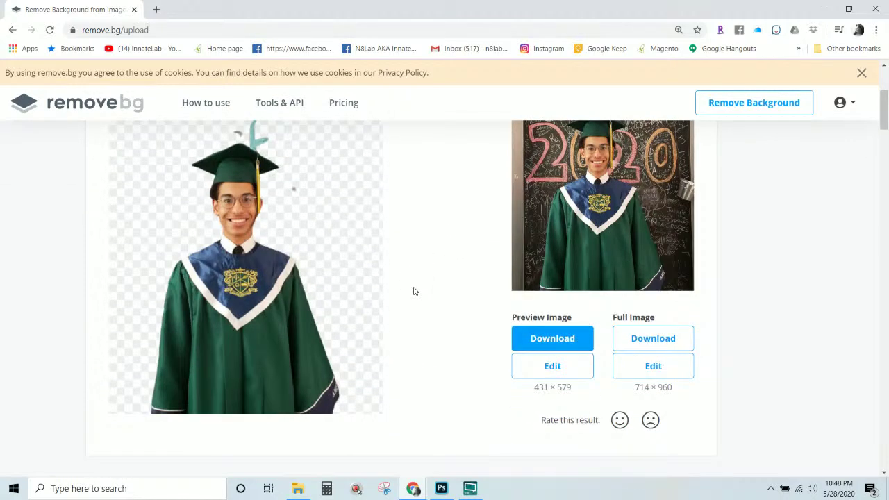
scroll(414, 290, up, 1)
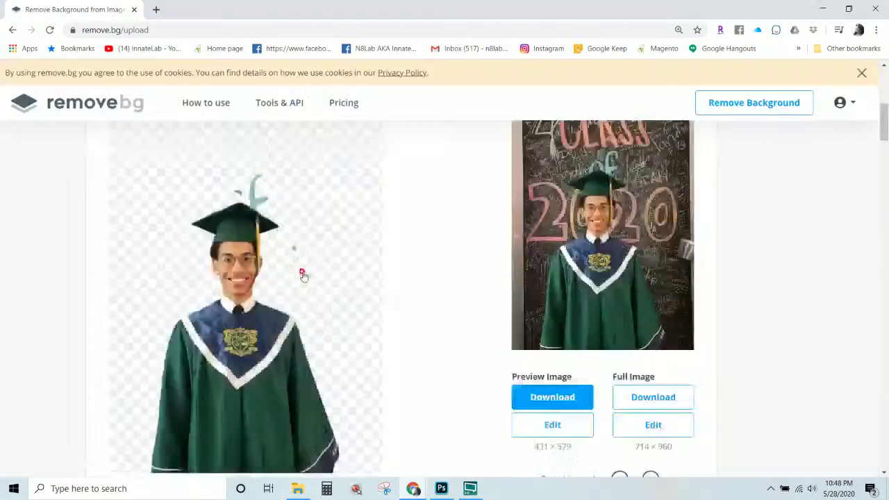
drag(303, 276, 303, 276)
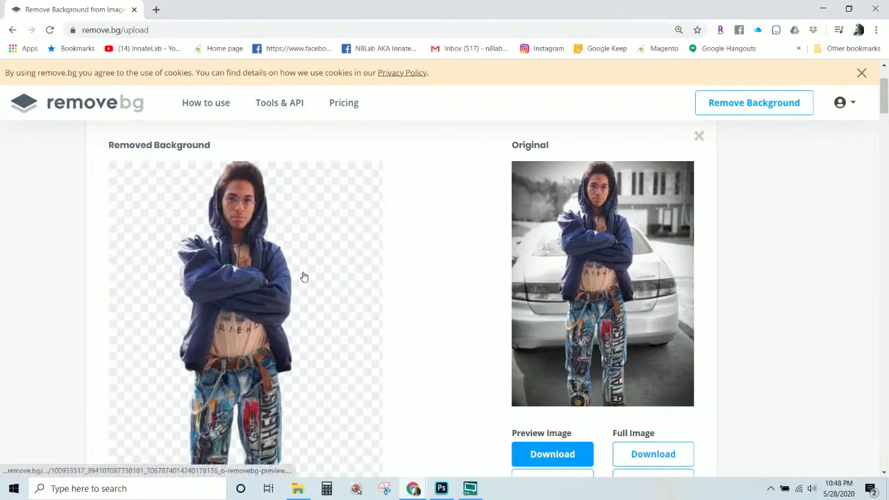
- Examine the blue hooded jacket cutout from head to feet against its original photo
scroll(303, 276, down, 2)
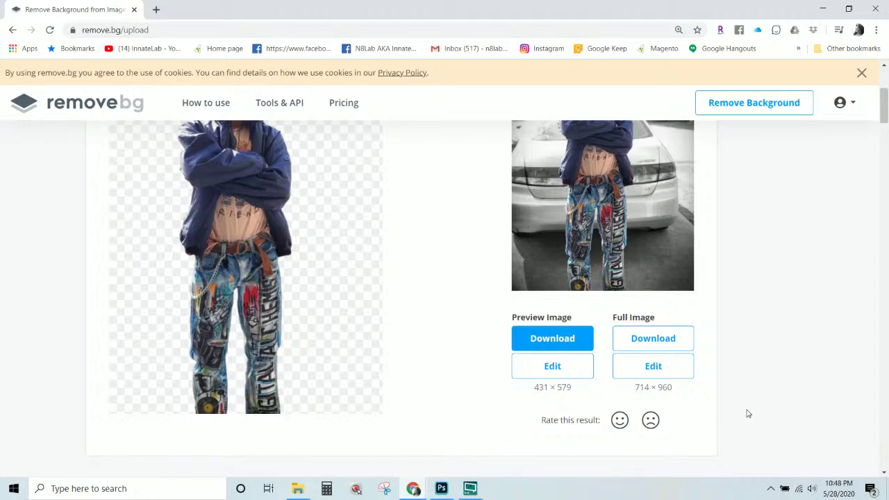
scroll(748, 414, up, 2)
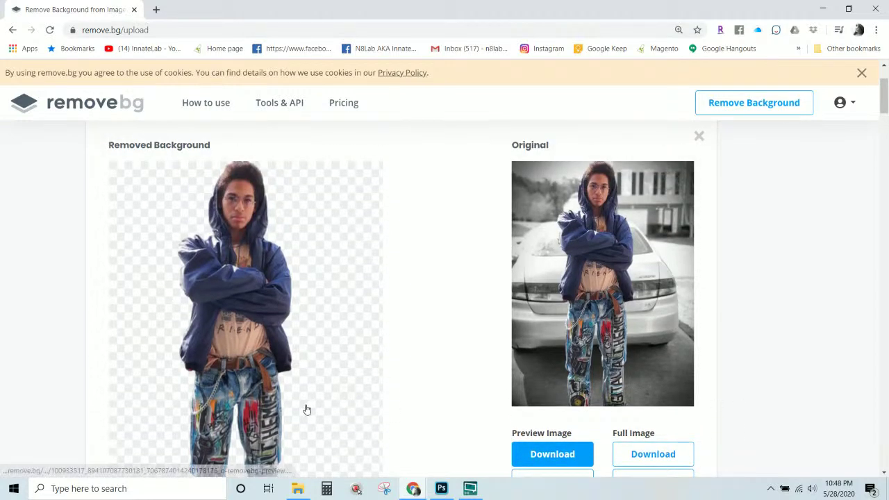
scroll(306, 410, down, 1)
scroll(234, 437, down, 2)
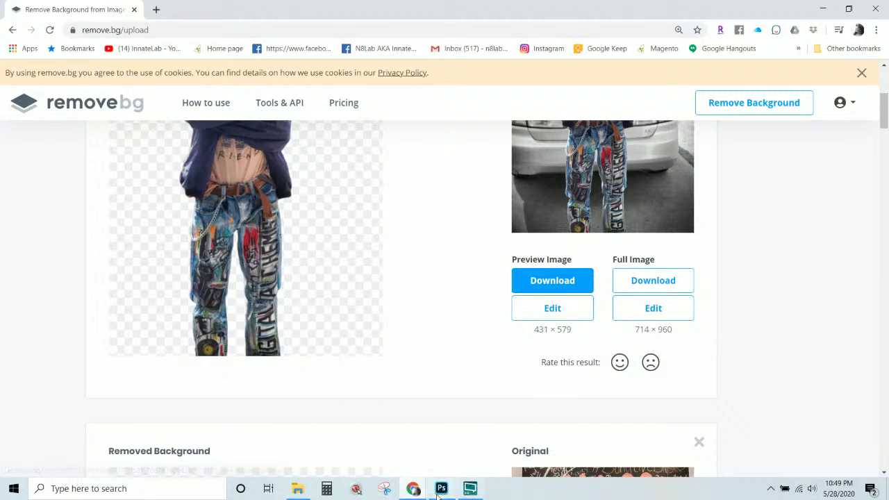
mouse_move(417, 492)
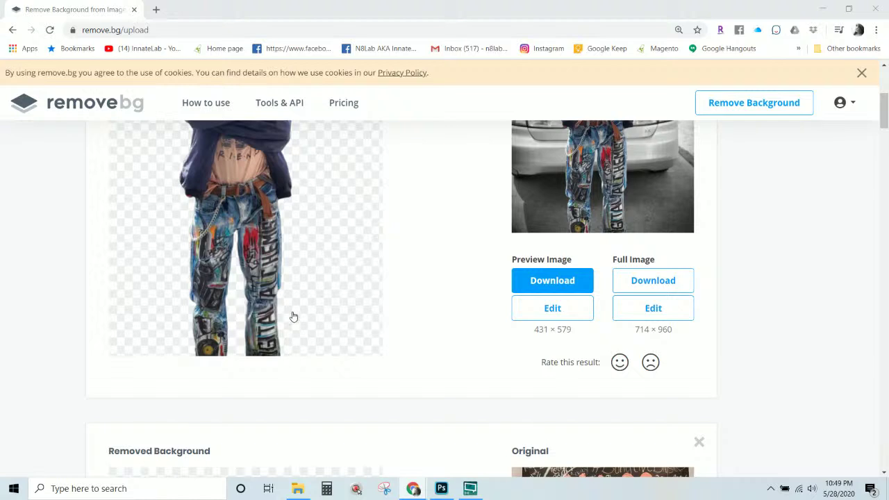
scroll(293, 319, up, 1)
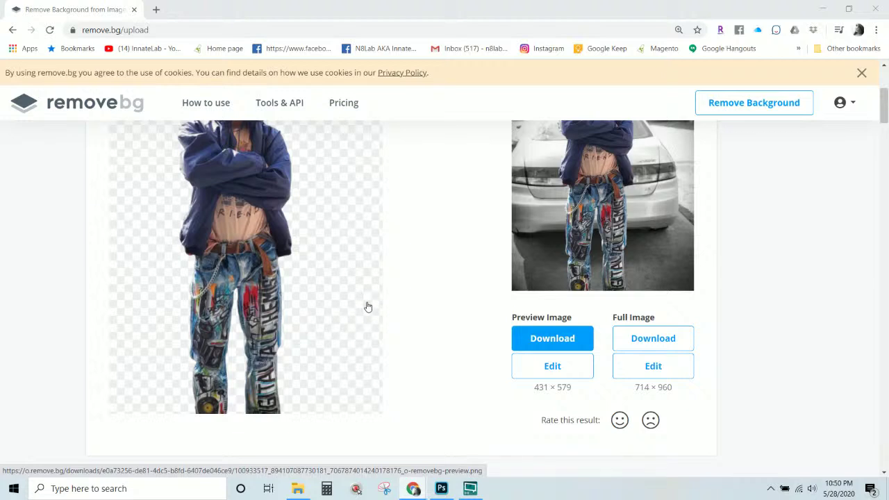
scroll(368, 307, up, 1)
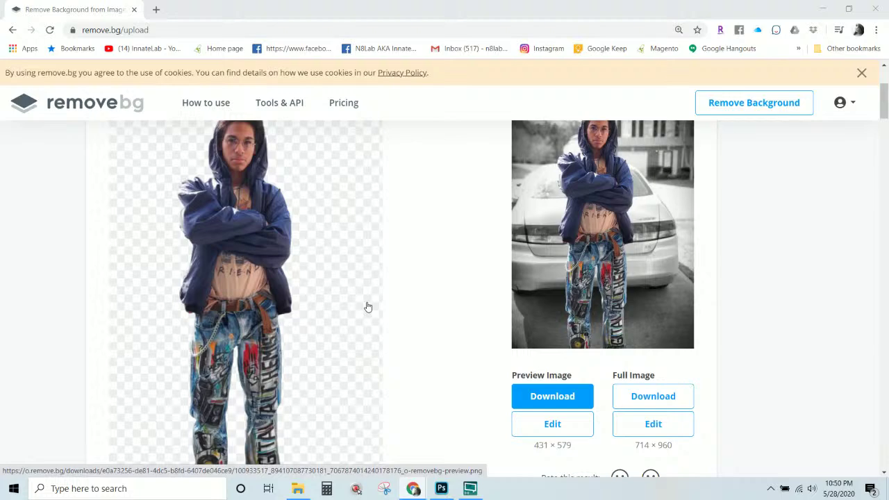
scroll(372, 318, down, 2)
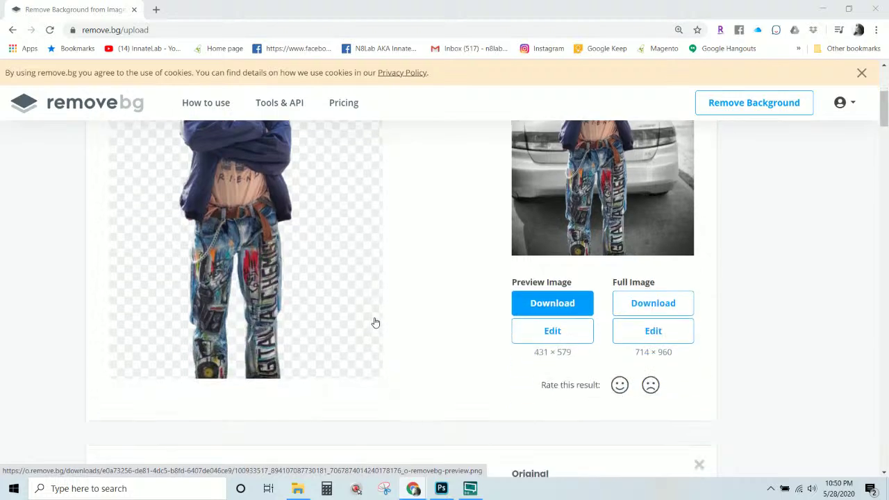
- Open the full-size 714 × 960 cutout of the green-gown graduate for editing
scroll(373, 323, down, 5)
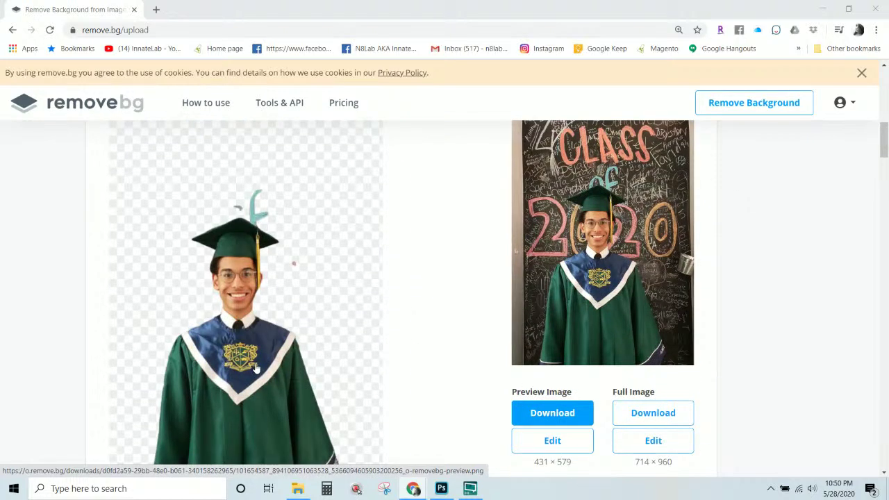
scroll(254, 369, down, 1)
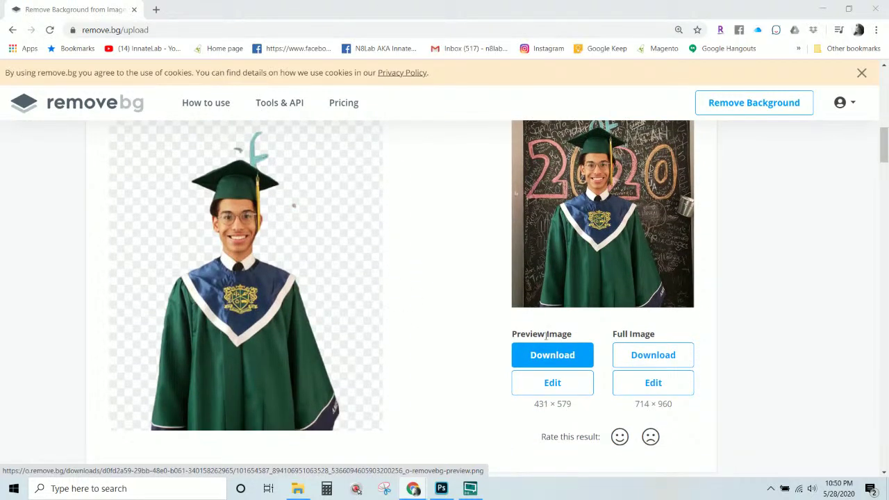
click(660, 390)
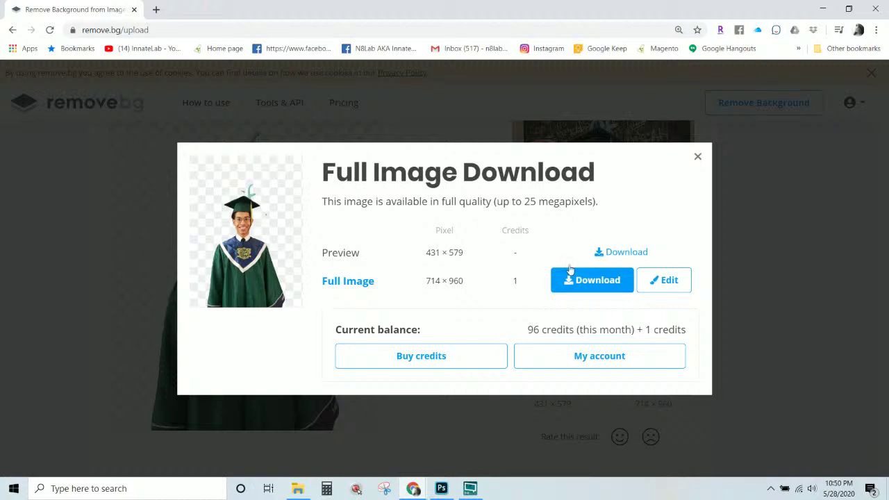
click(604, 284)
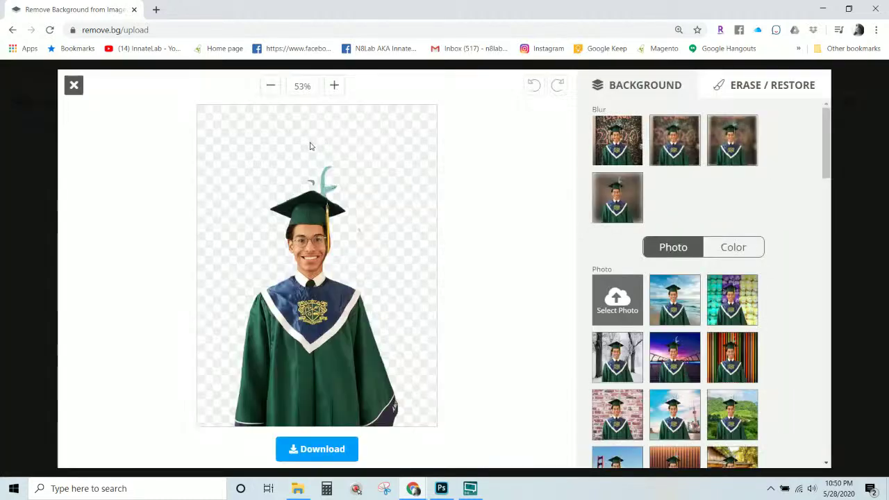
- Erase the leftover chalk lettering and specks around the graduation cap from the cutout
click(334, 86)
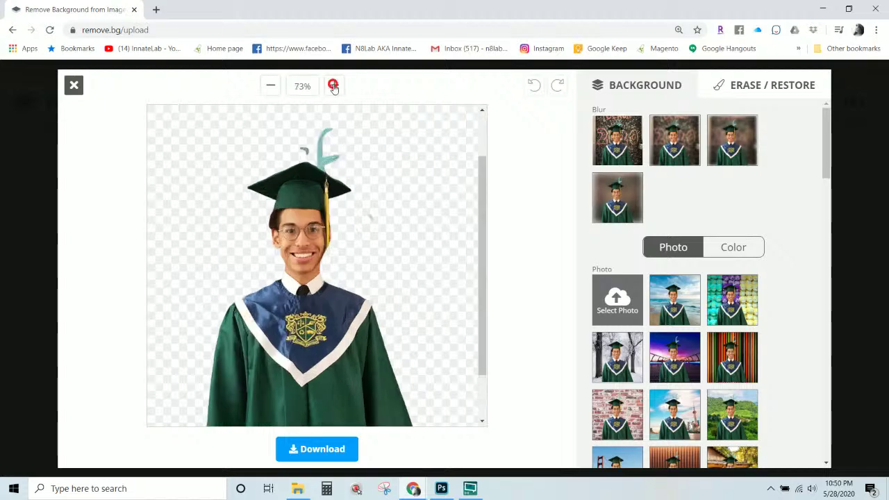
click(334, 86)
scroll(347, 356, up, 2)
scroll(347, 354, down, 1)
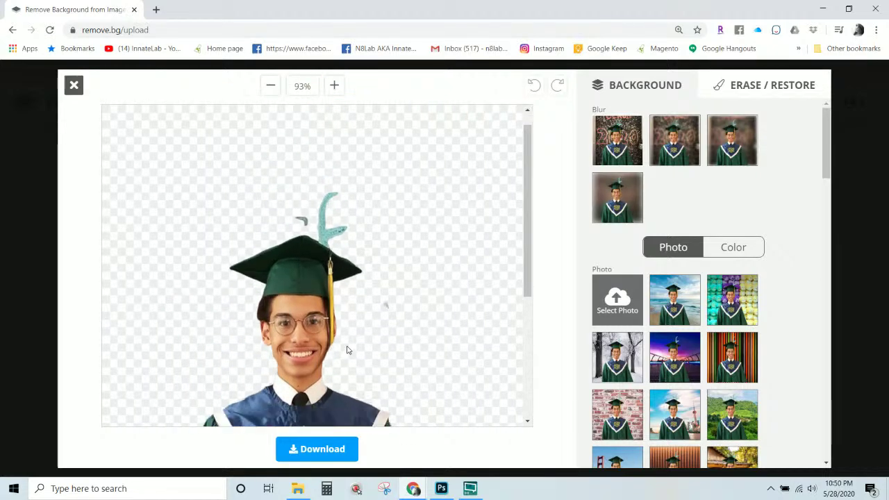
click(769, 86)
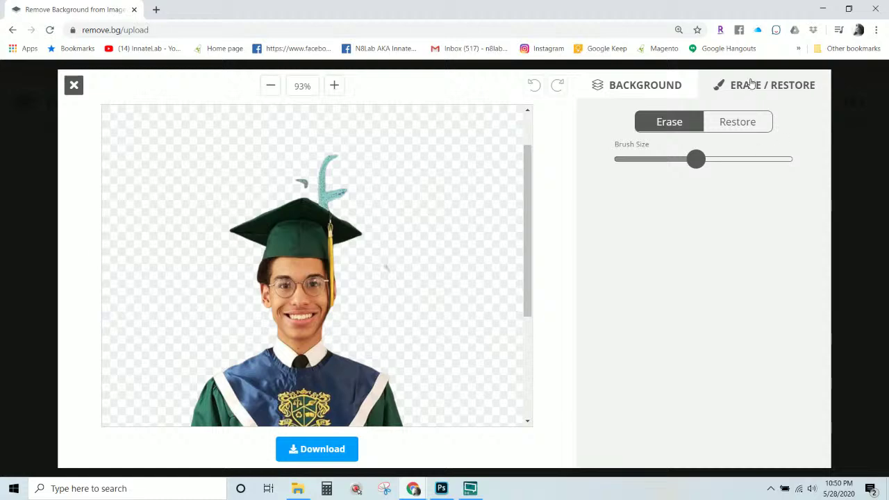
click(675, 124)
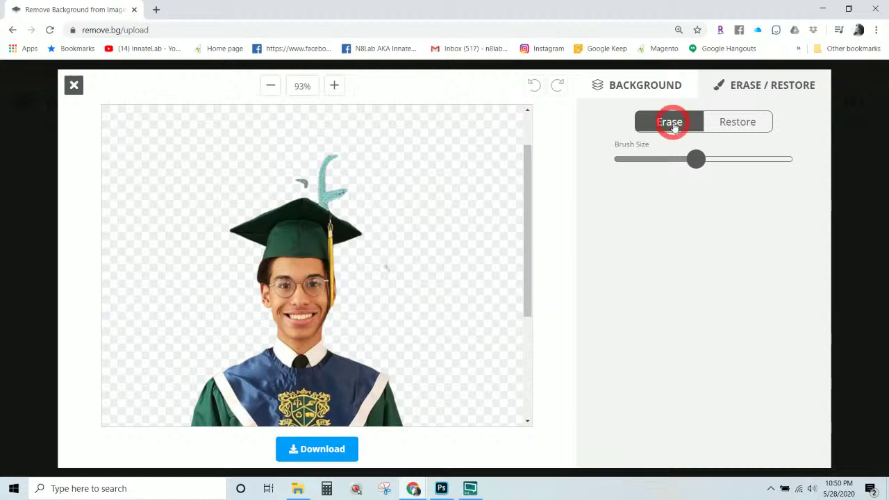
mouse_move(331, 150)
mouse_down()
mouse_move(294, 145)
mouse_move(288, 163)
mouse_move(292, 175)
mouse_move(333, 187)
mouse_move(336, 196)
mouse_up()
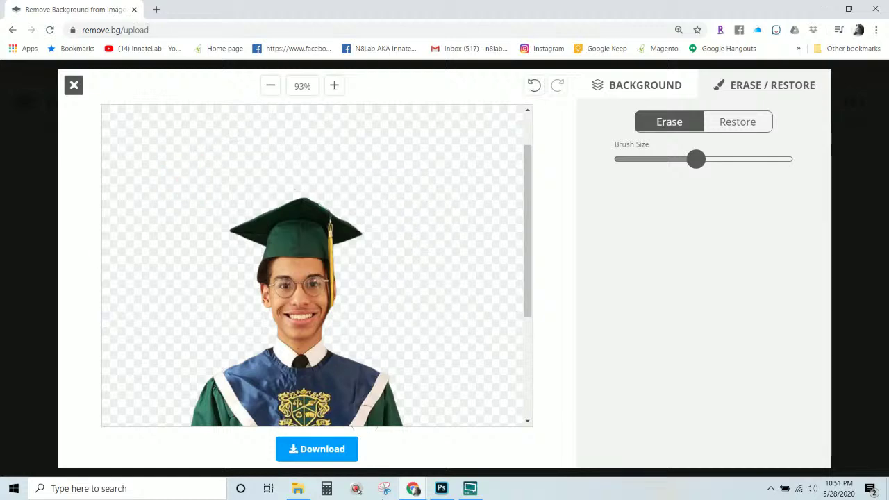
- Download the cleaned graduate cutout as a PNG into the delete and temp files folder
click(314, 453)
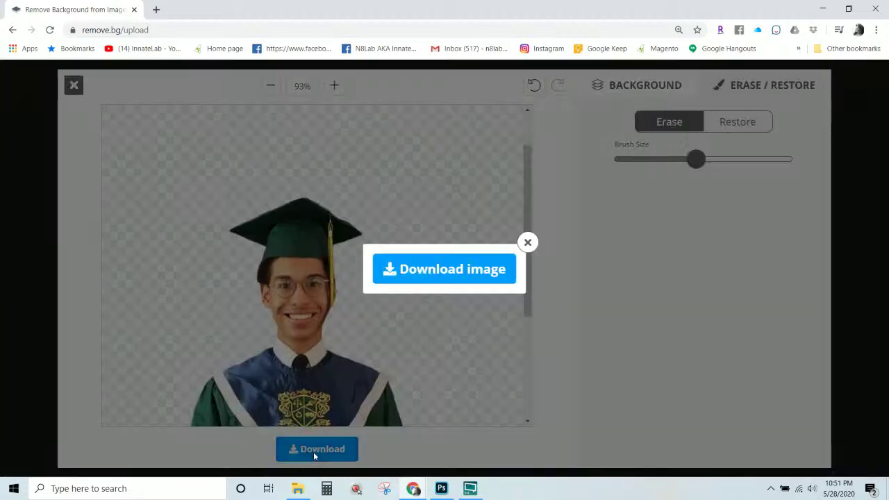
click(464, 271)
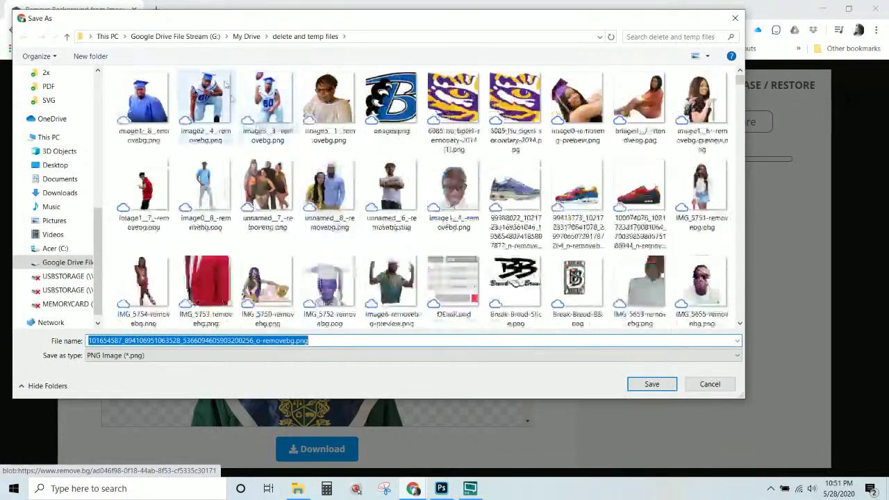
click(643, 384)
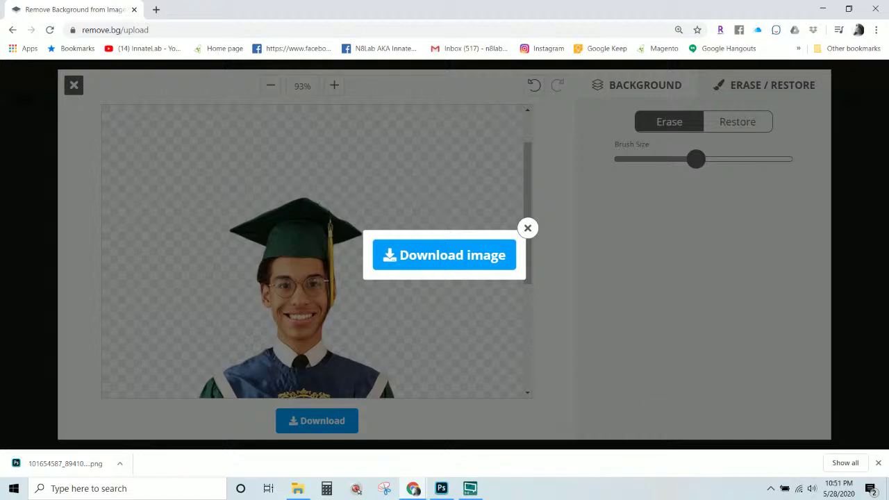
- Switch to Photoshop, expand the Single Photo group and select its masked image6-removebg-preview copy layer
click(441, 489)
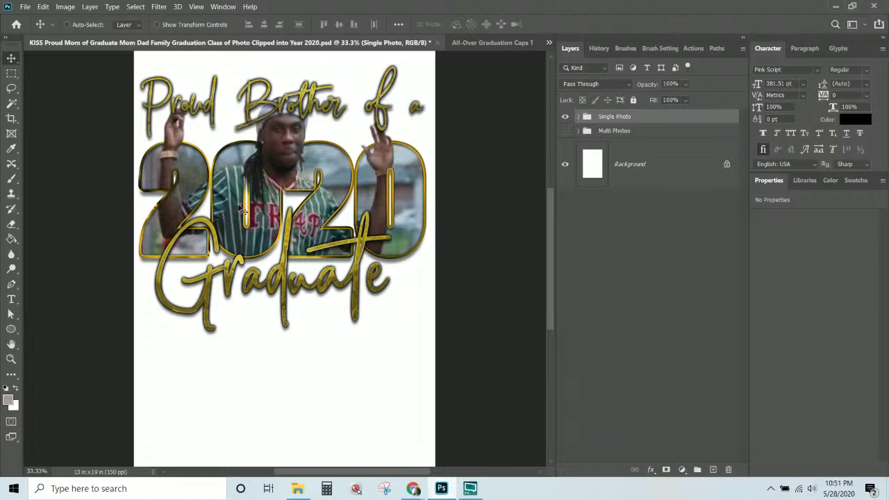
click(578, 116)
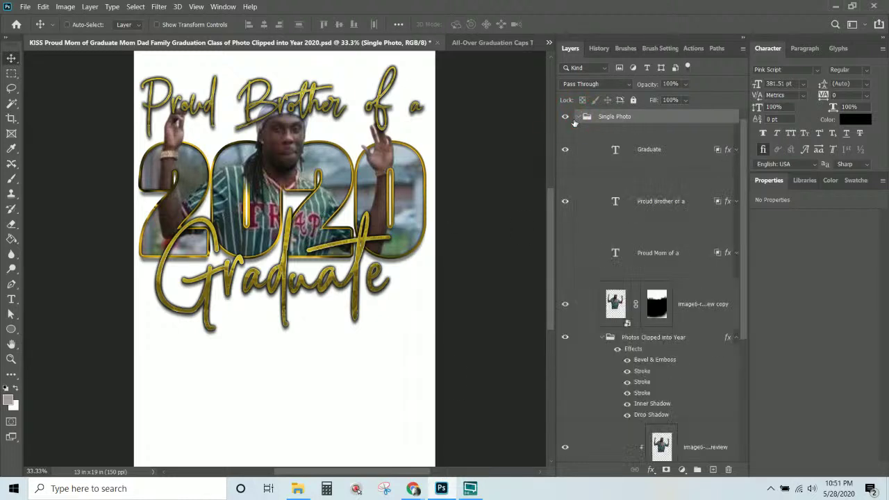
scroll(582, 258, down, 1)
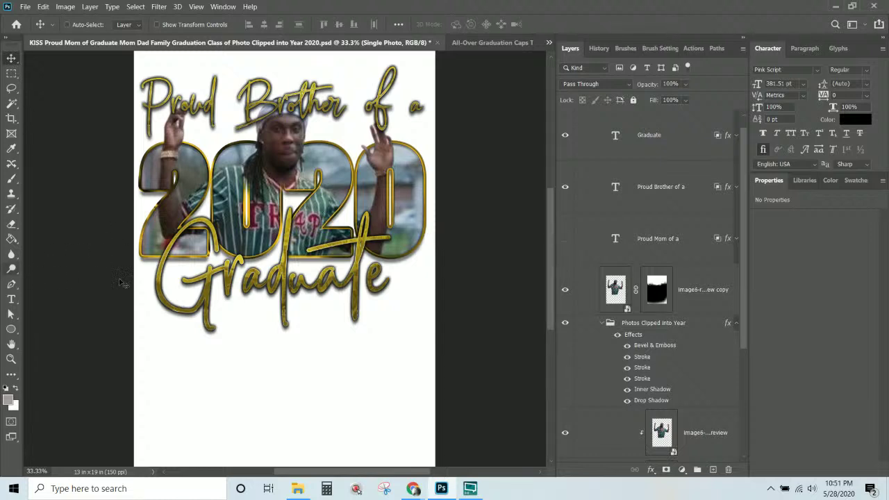
click(705, 294)
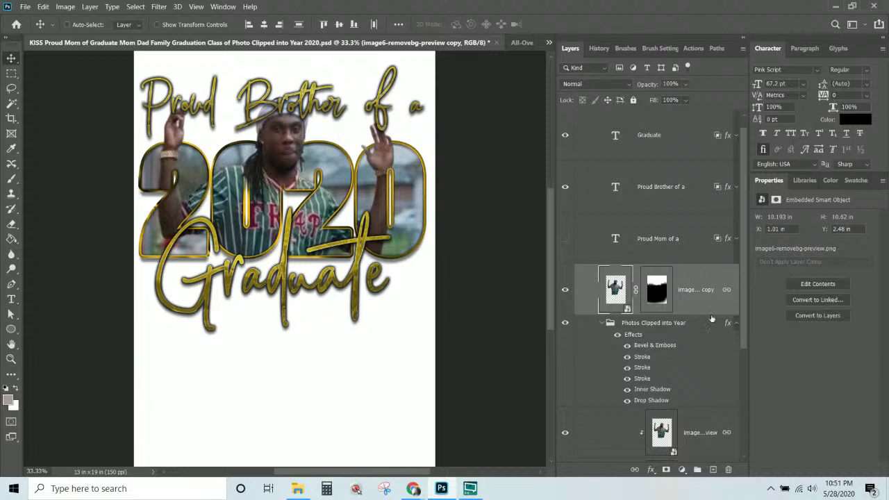
- Toggle the masked copy, the clipped cutout and the image6 layer off and on to examine what each contributes to the 2020 design
click(565, 291)
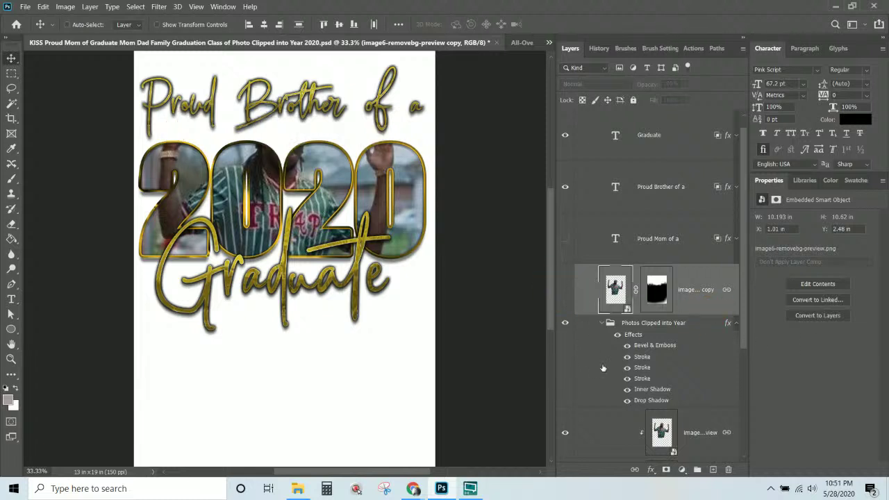
scroll(603, 368, down, 1)
scroll(565, 406, down, 1)
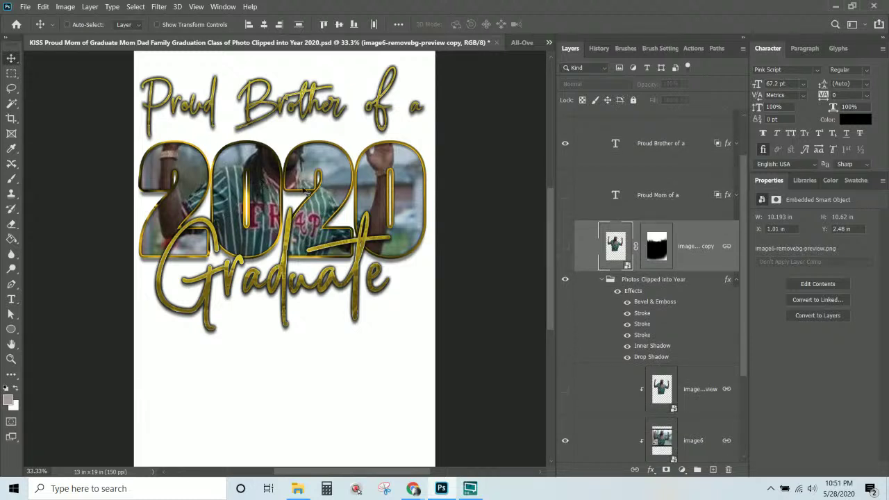
scroll(544, 283, down, 2)
scroll(662, 410, down, 3)
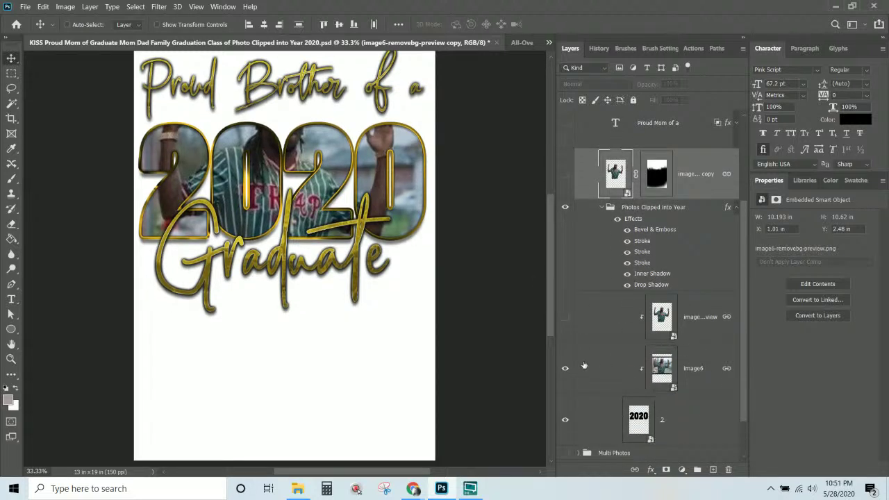
click(566, 370)
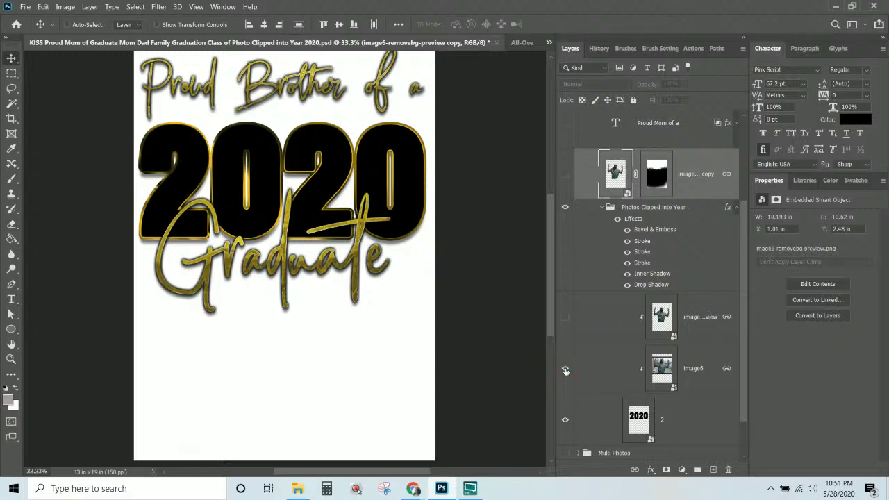
click(566, 369)
click(565, 319)
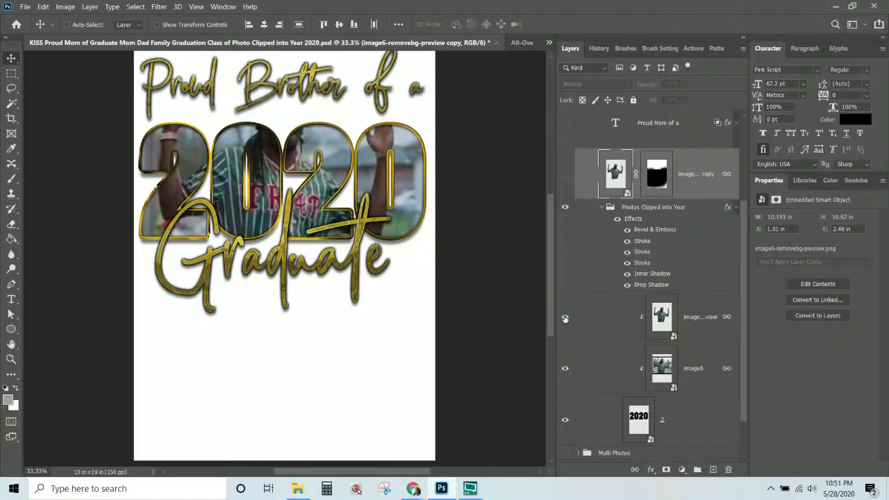
click(565, 175)
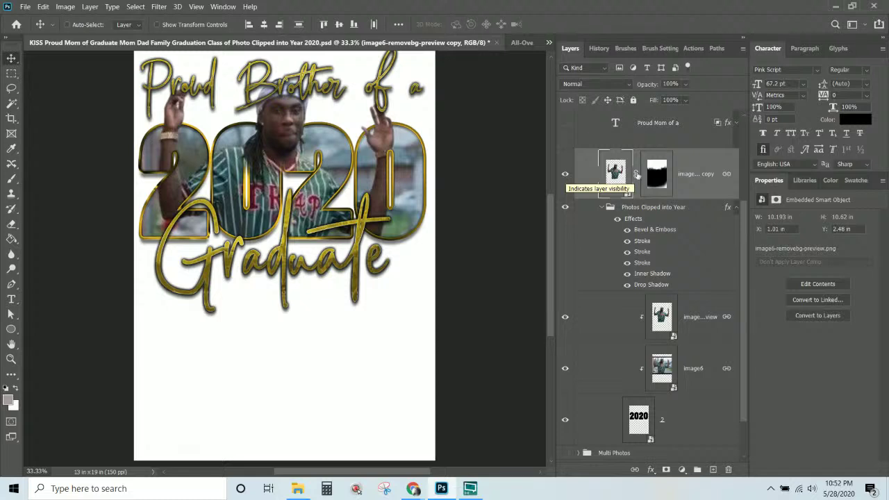
- Hide the image6 background photo, the clipped cutout and the masked cutout copy in the Single Photo group
click(565, 368)
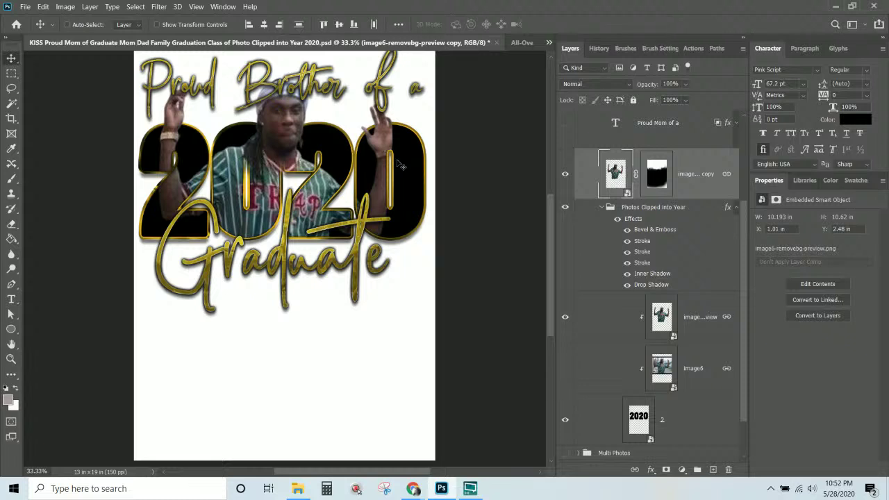
click(565, 317)
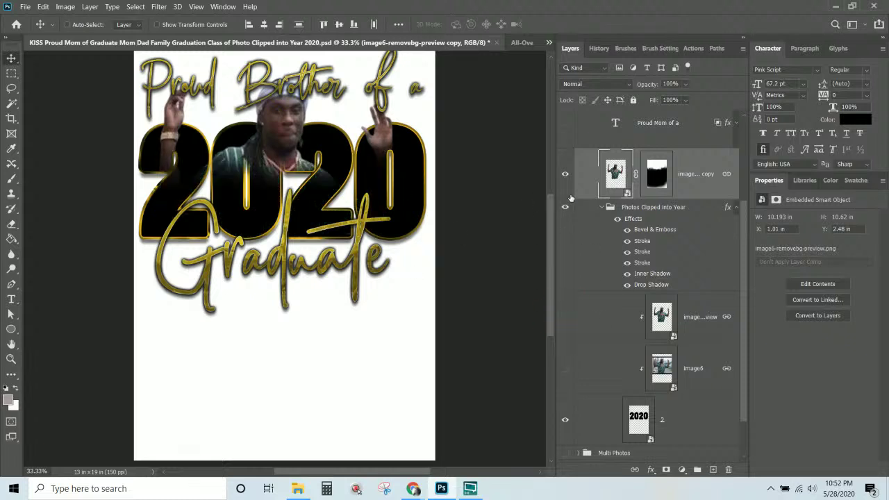
click(565, 173)
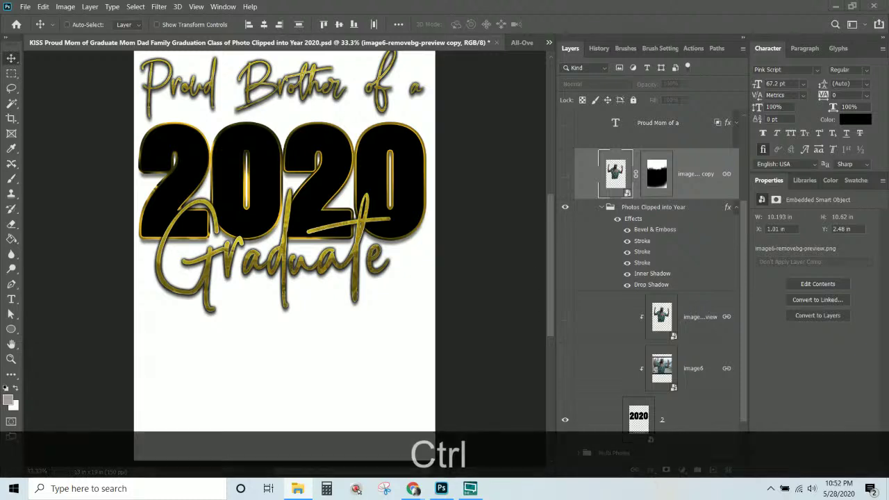
- Place the original chalkboard graduate photo and its removebg cutout above the hidden masked copy, checking the layers' visibility
ctrl+click(250, 184)
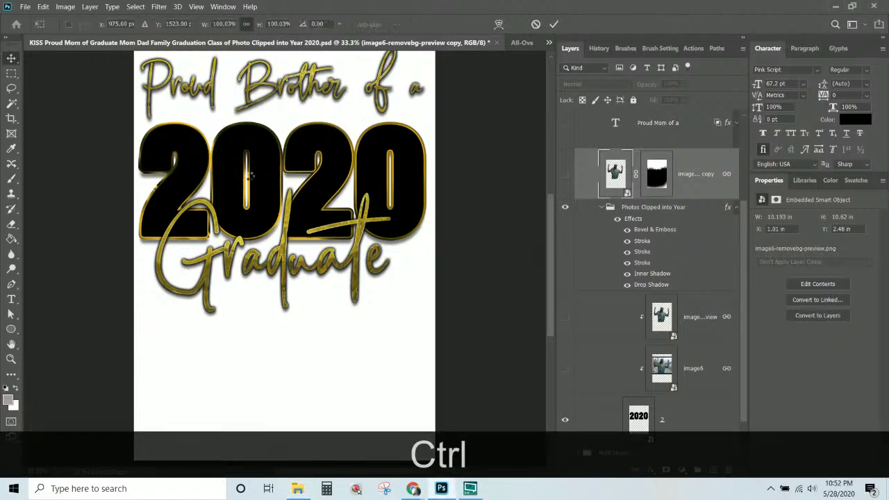
key(Return)
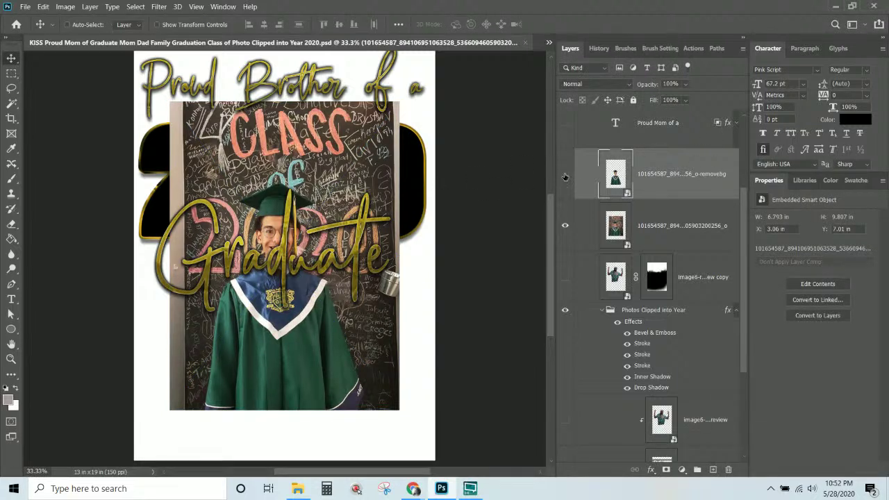
click(565, 174)
click(566, 226)
click(565, 226)
- Select the chalkboard photo and the removebg cutout layers together and link them
click(646, 229)
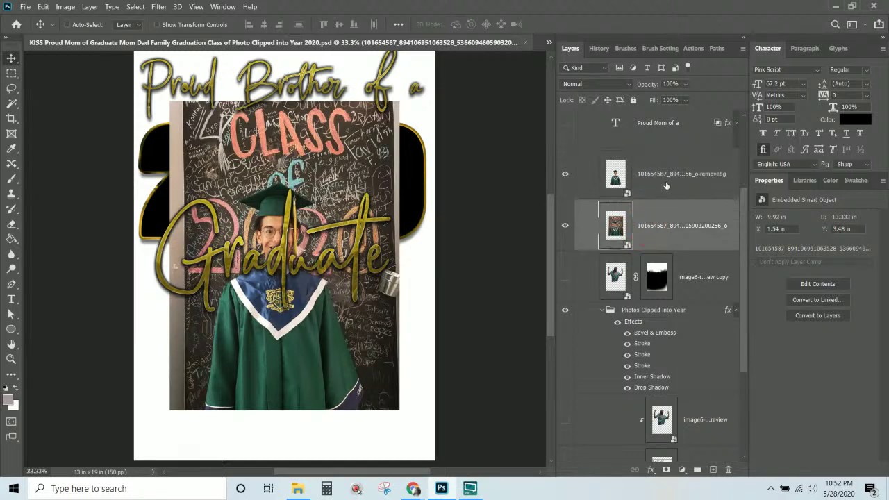
shift+click(603, 196)
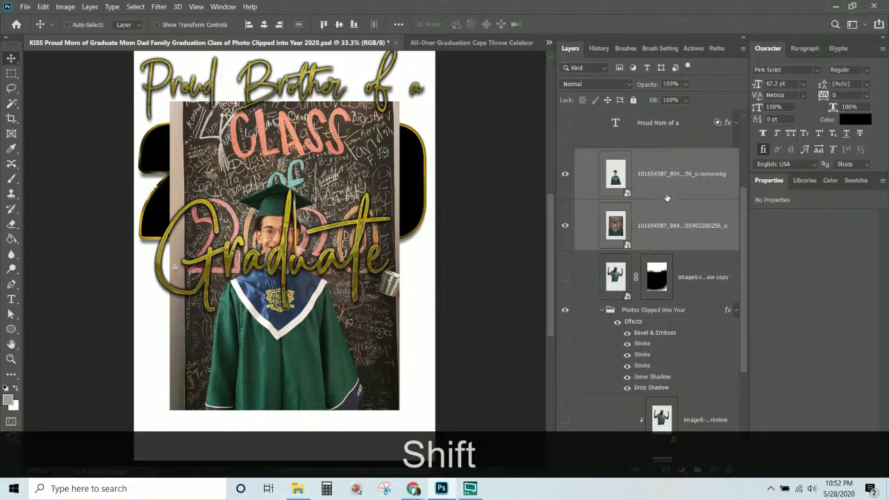
click(665, 226)
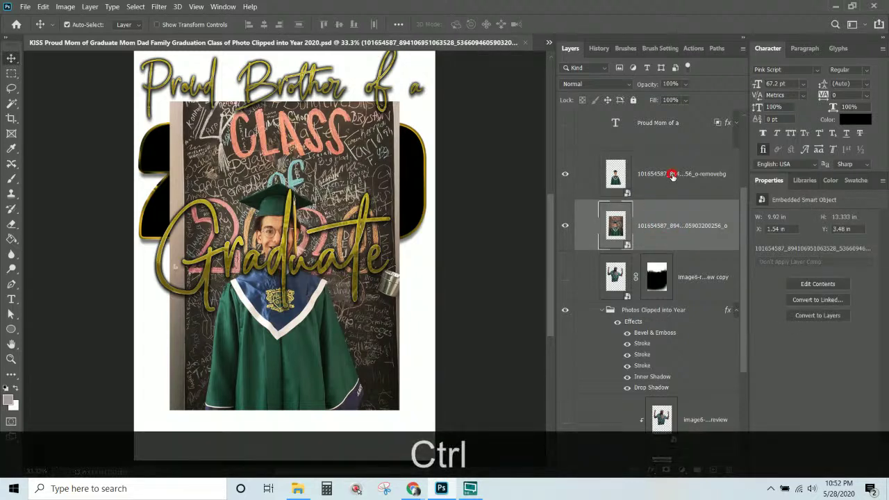
ctrl+click(673, 175)
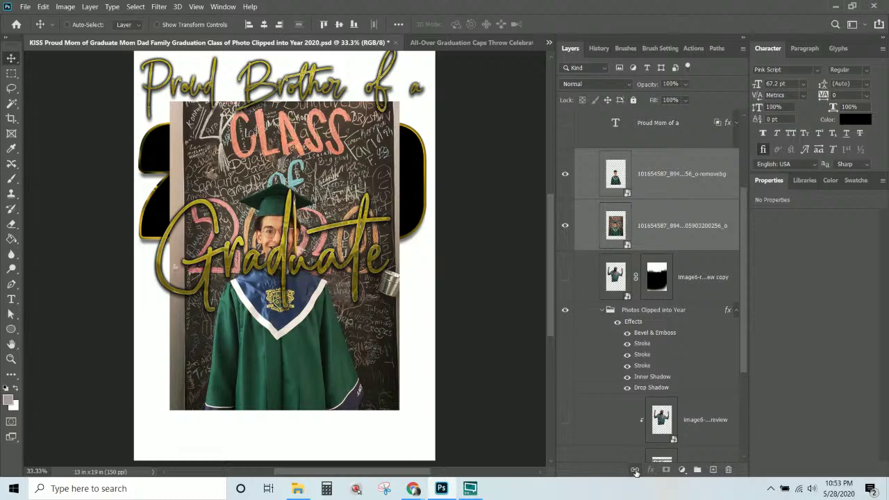
click(634, 470)
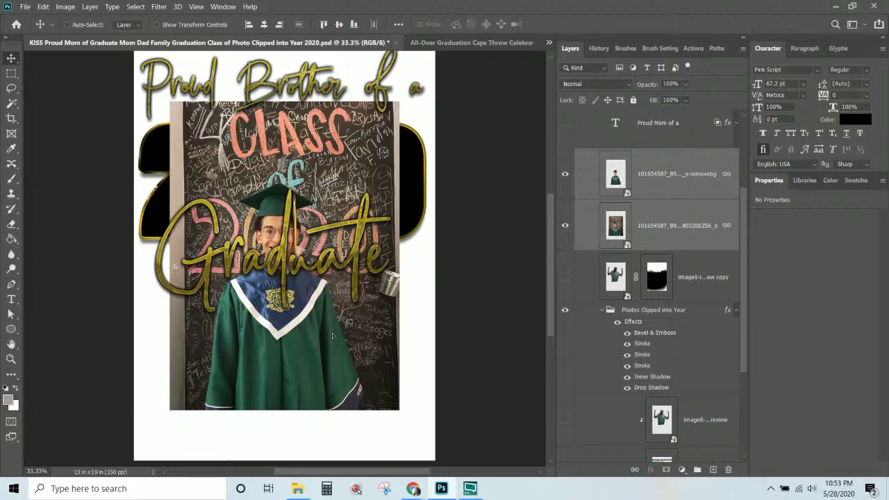
- With the chalkboard photo hidden, move the linked graduate layers up over 2020 and scale them to about 81.5%, centring the cutout
drag(332, 335, 313, 237)
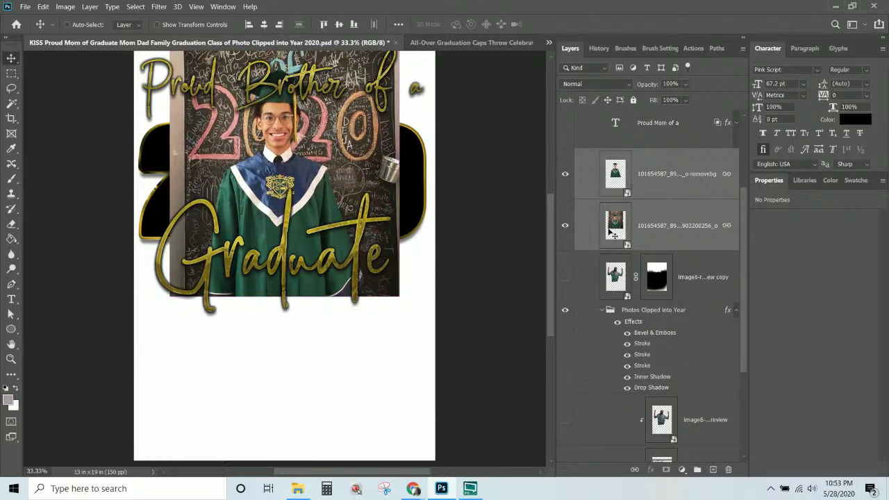
click(565, 228)
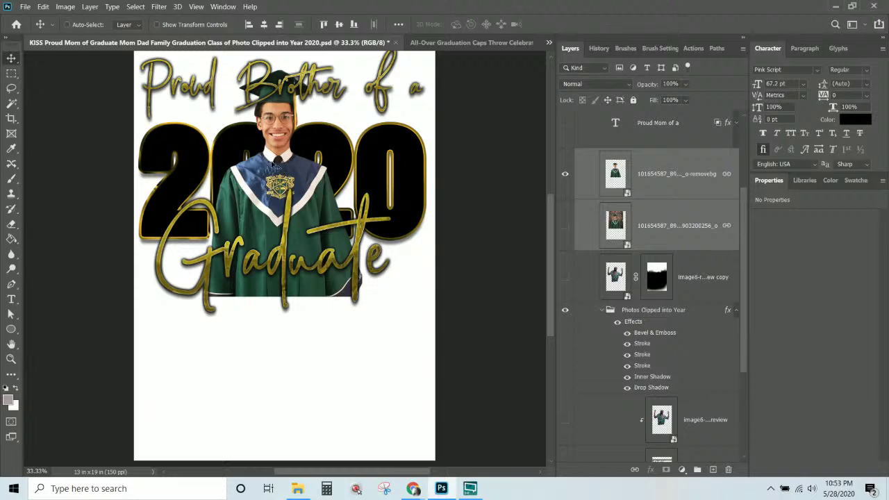
key(ctrl+t)
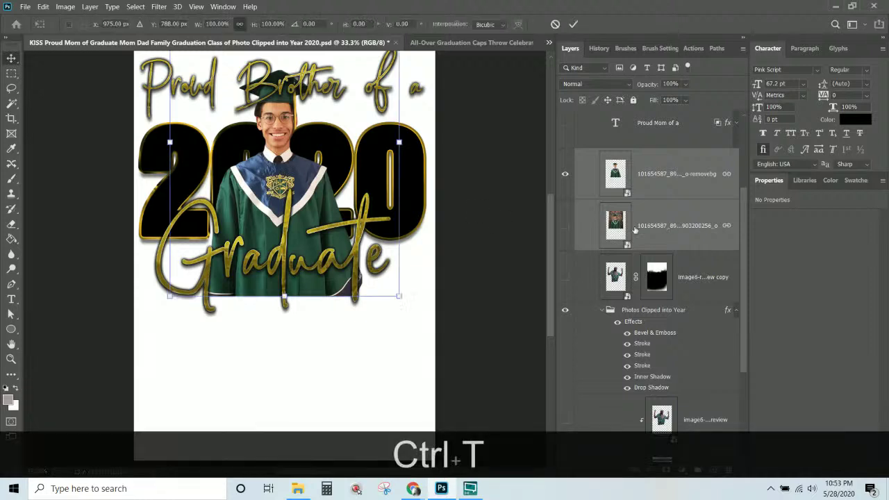
drag(400, 297, 389, 256)
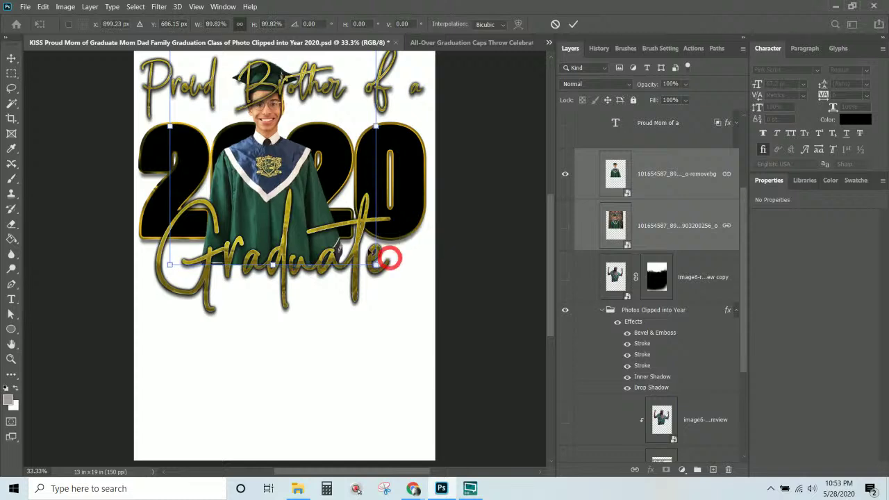
drag(277, 187, 293, 205)
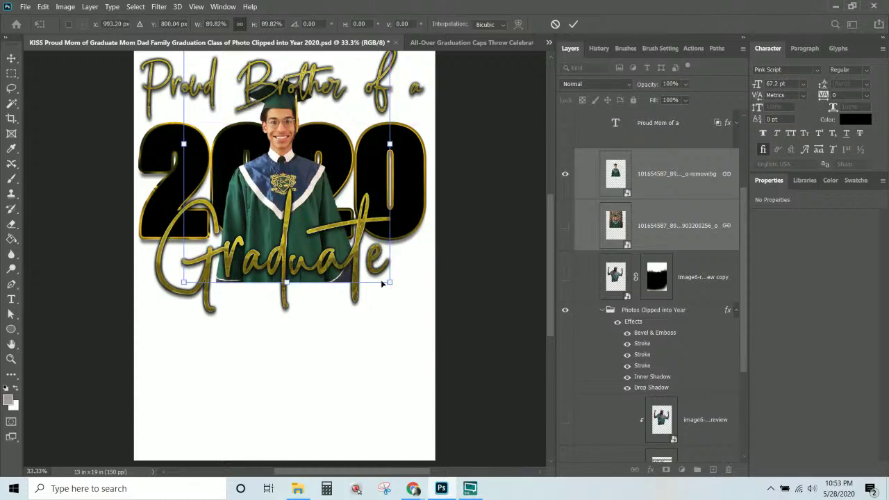
drag(389, 283, 372, 256)
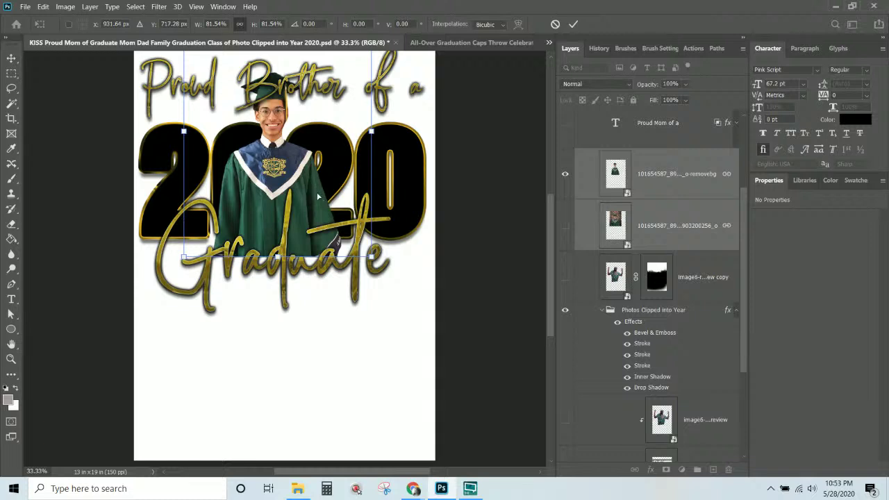
mouse_move(318, 197)
mouse_down()
mouse_move(232, 202)
mouse_move(320, 200)
mouse_up()
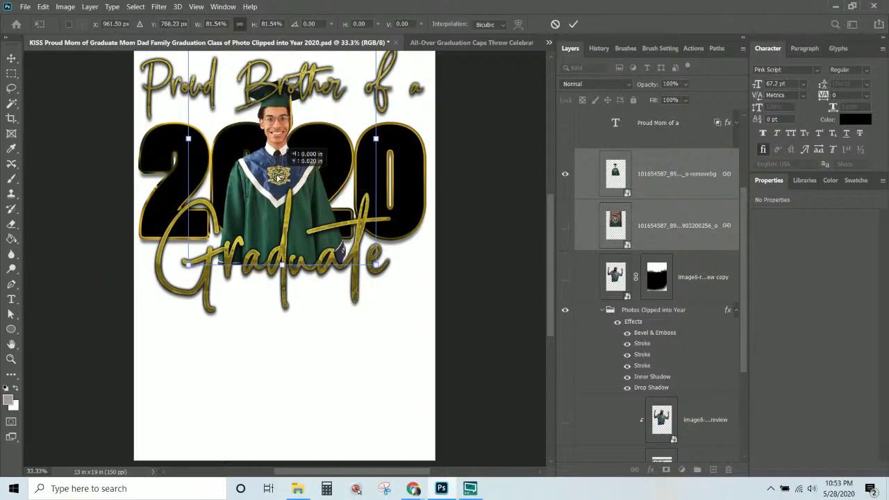
key(Up)
key(Up)
key(Up)
key(Up)
key(Up)
key(Up)
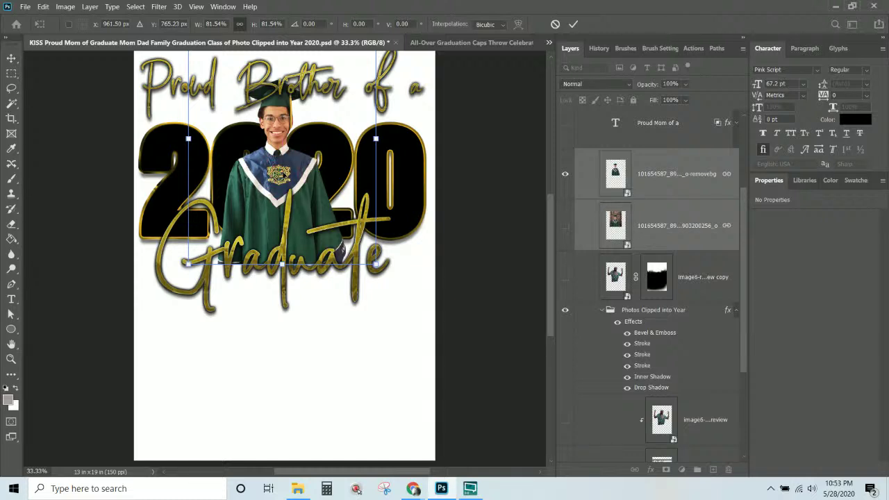
key(Return)
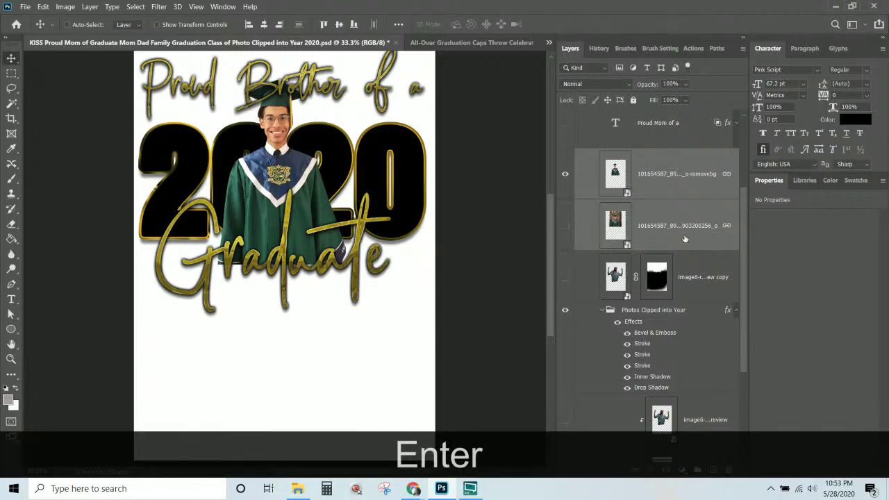
- Show the chalkboard photo again, then scale both linked photos to about 88% and reposition them over the 2020
click(566, 234)
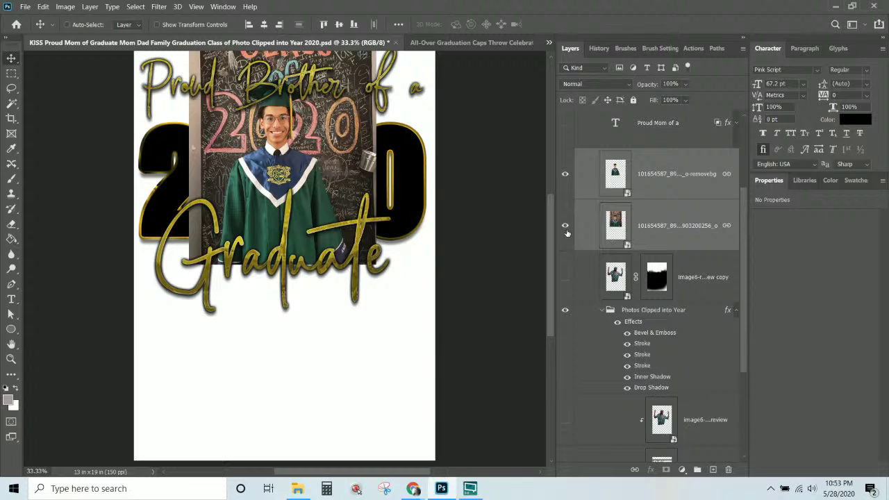
scroll(651, 236, up, 3)
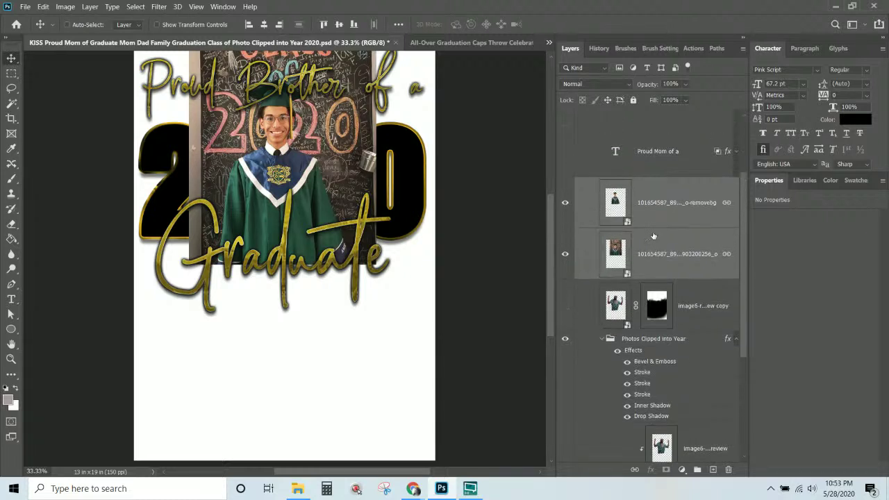
click(665, 218)
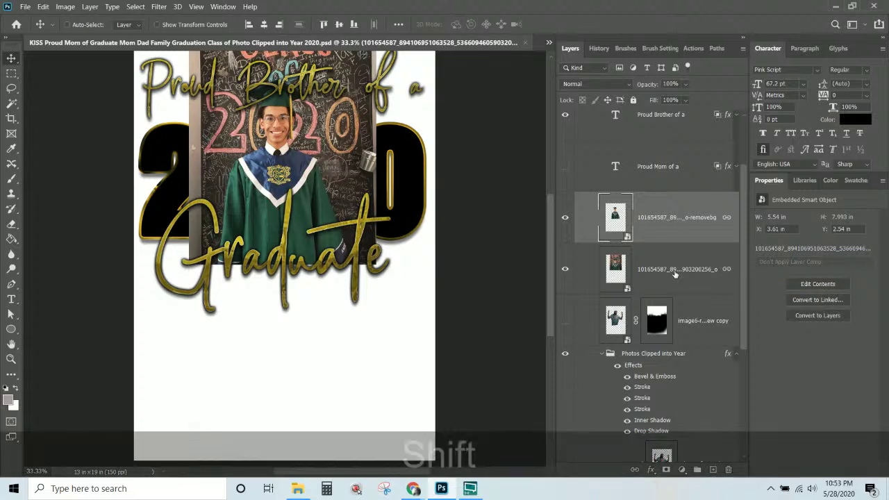
shift+click(673, 274)
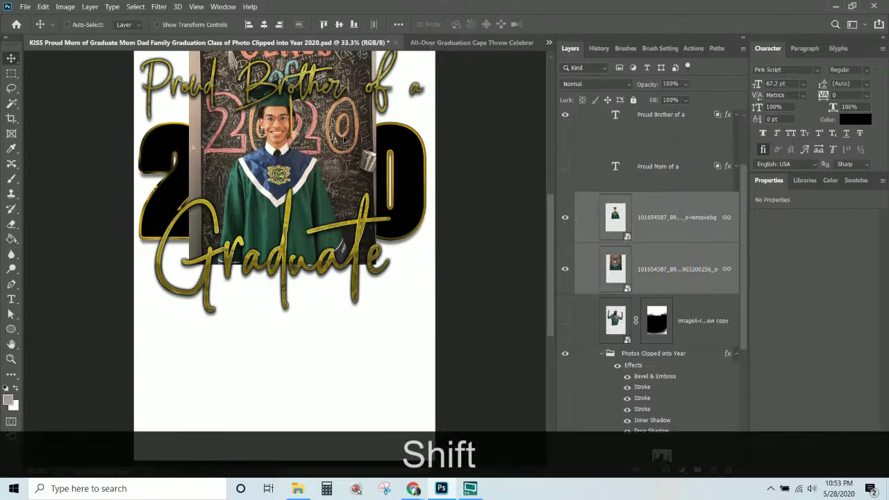
drag(347, 139, 341, 180)
key(ctrl+t)
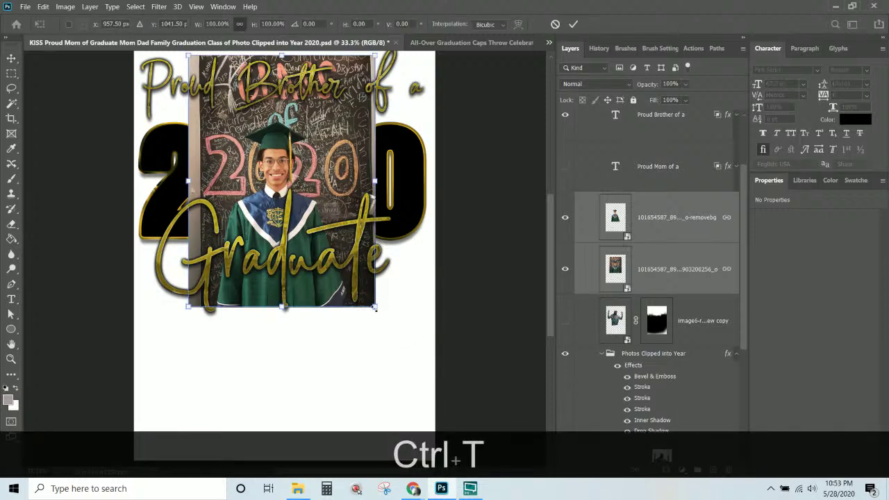
drag(374, 307, 357, 274)
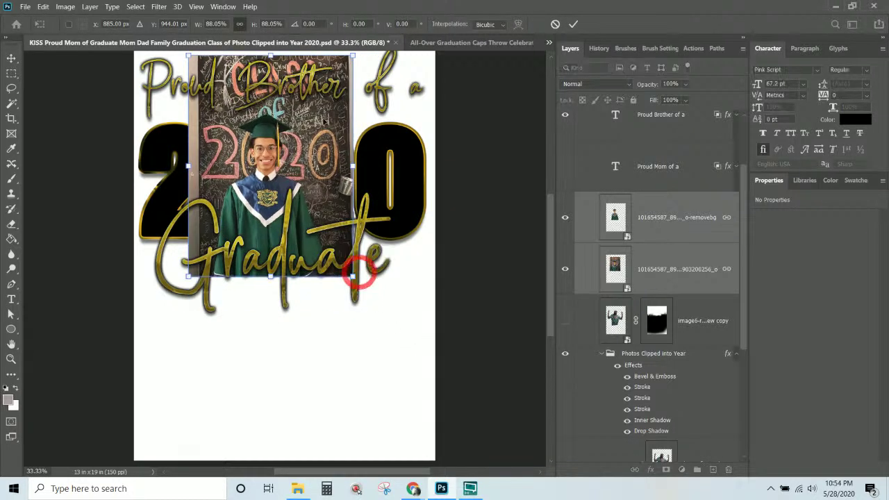
drag(318, 162, 327, 161)
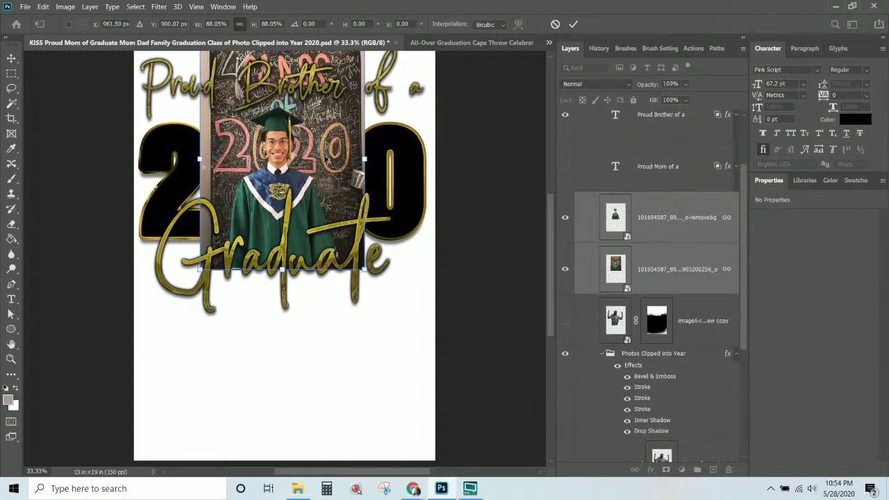
key(Return)
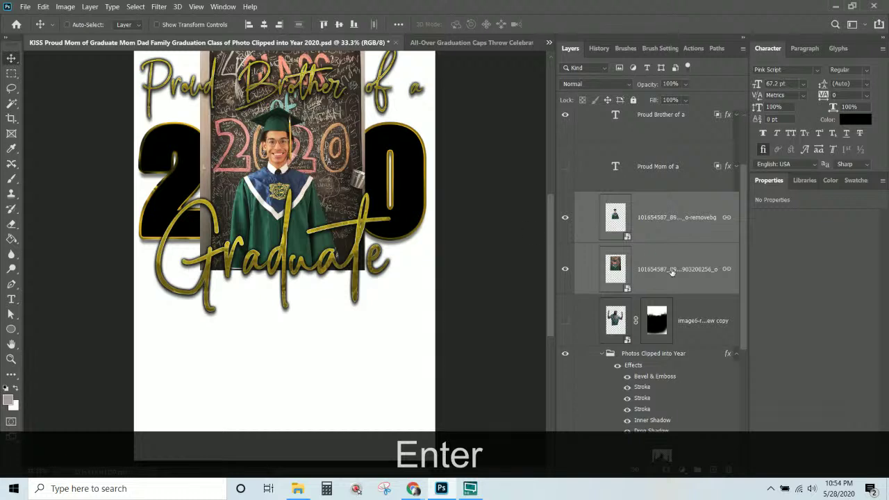
- Move both linked photo layers into the Photos Clipped into Year group, directly above the 2020 layer so they clip to it
scroll(662, 226, down, 1)
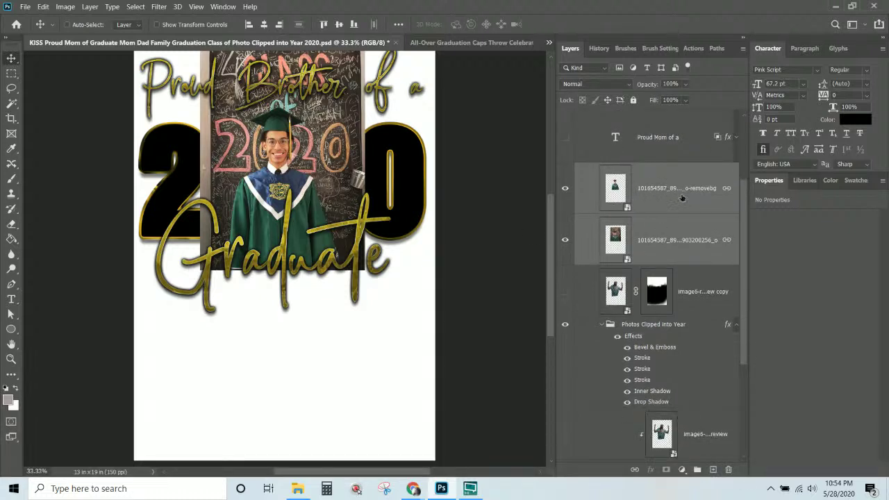
drag(682, 198, 639, 423)
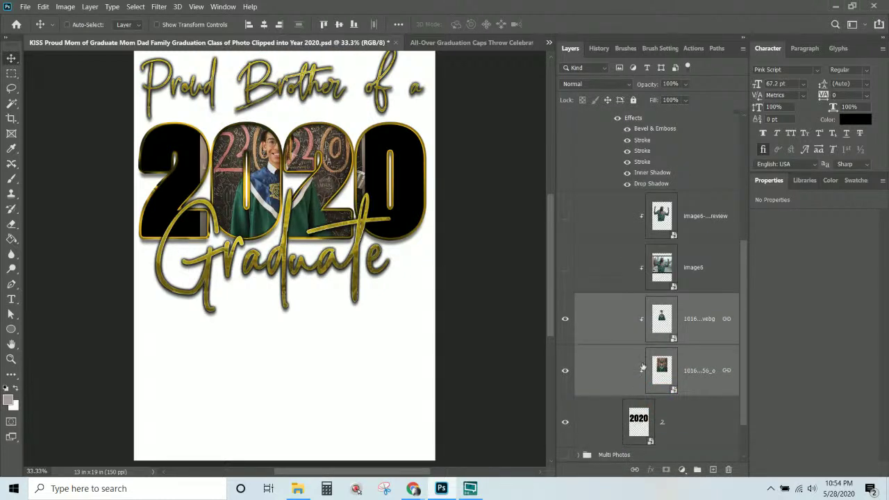
click(563, 217)
- Reposition the clipped photos within the 2020 numerals, scaling them to about 110.9% and centring them horizontally on the canvas
drag(338, 173, 336, 172)
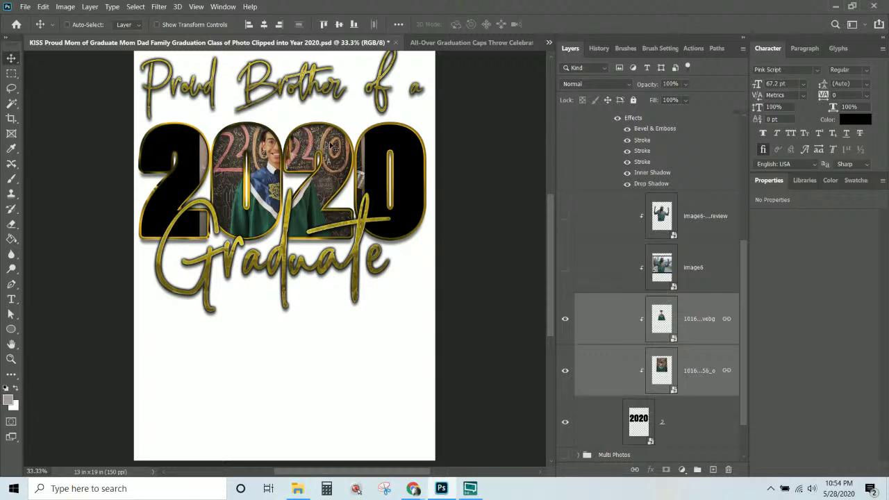
drag(330, 144, 330, 147)
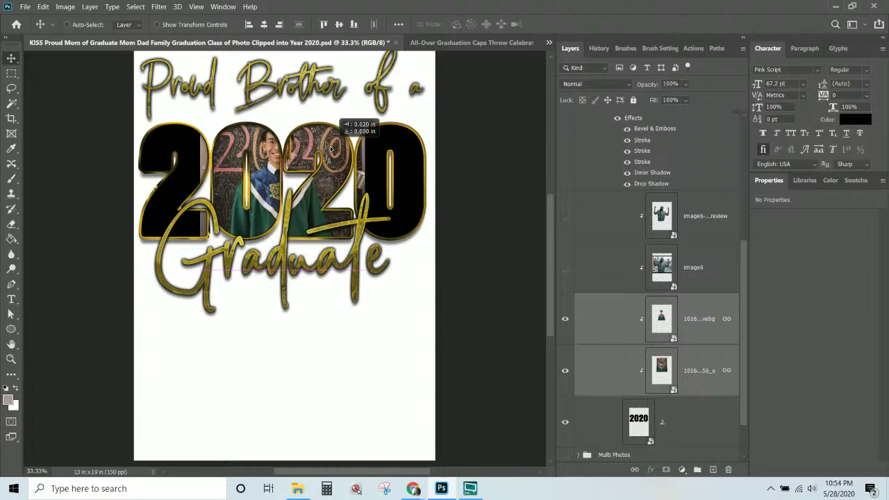
mouse_move(330, 147)
mouse_down()
mouse_move(329, 135)
mouse_move(328, 144)
mouse_move(345, 146)
mouse_up()
key(ctrl+t)
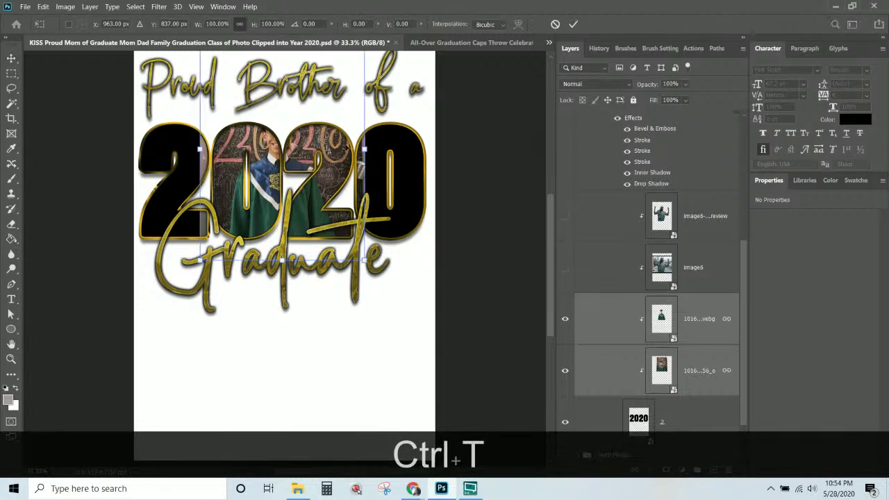
drag(361, 259, 382, 283)
drag(326, 207, 305, 183)
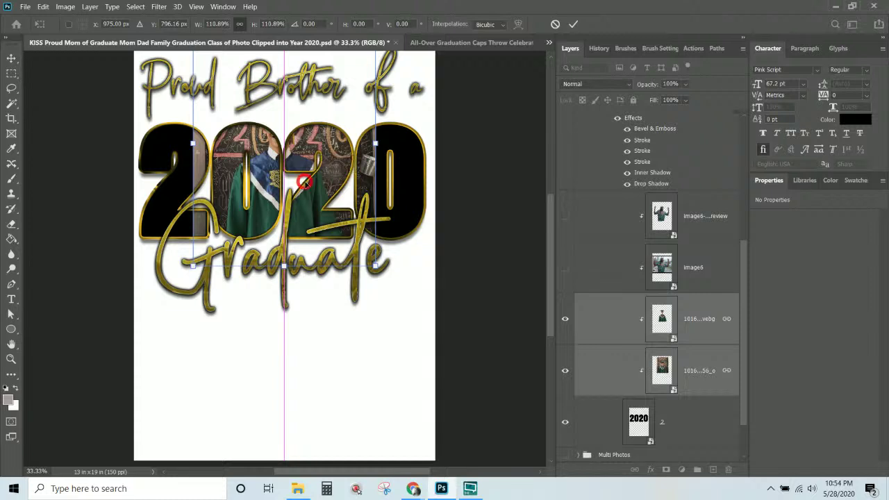
key(Return)
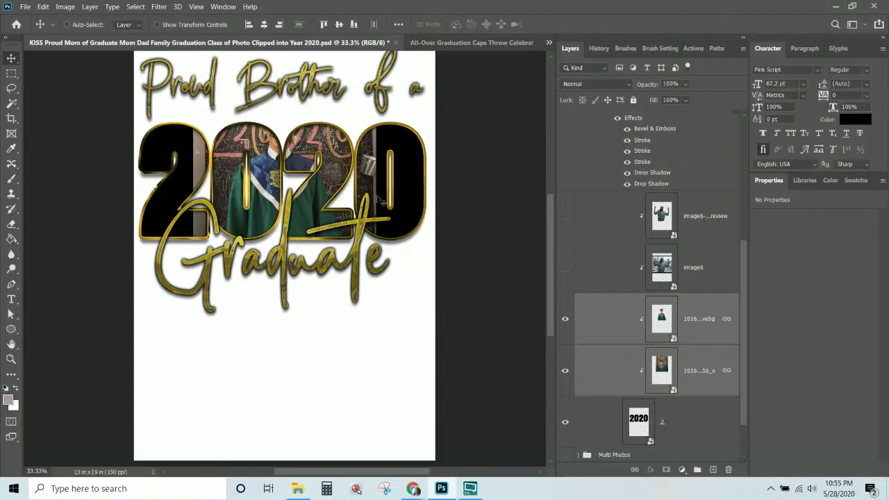
- Add a layer mask to the clipped chalkboard background photo only
click(698, 328)
click(647, 375)
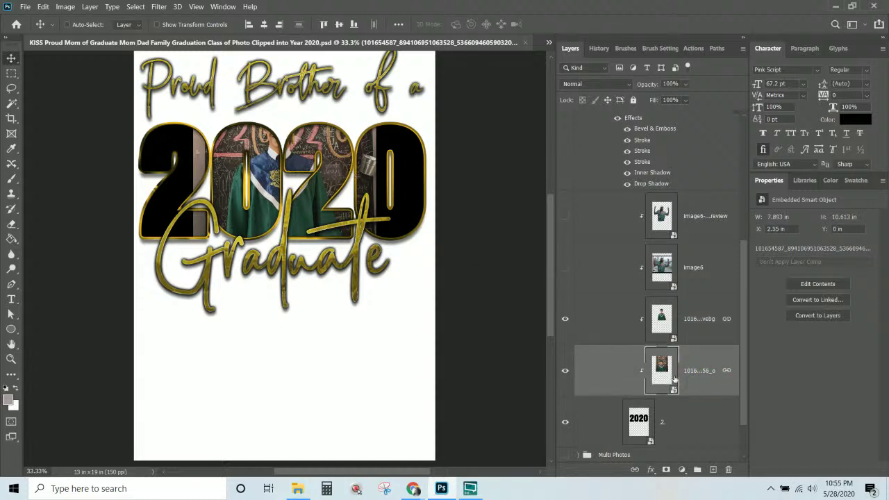
click(666, 470)
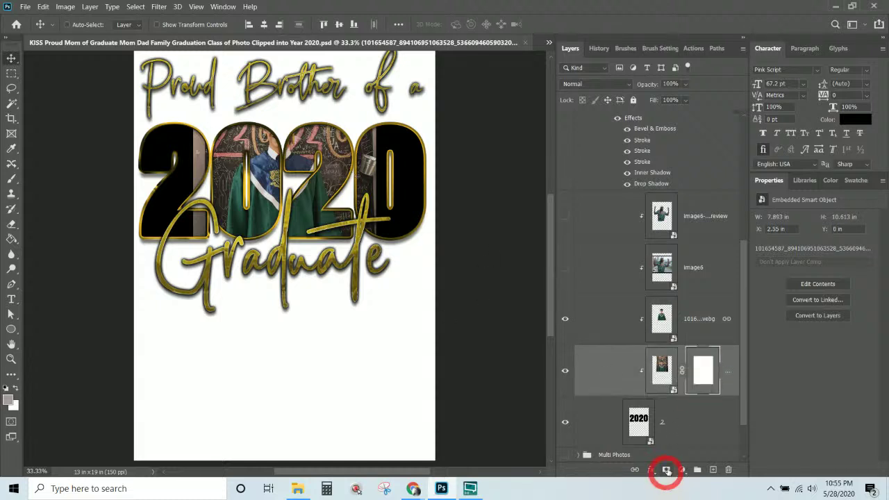
- Paint black with the Brush on the chalkboard photo's layer mask to fade its left and right edges inside the 2020
click(11, 178)
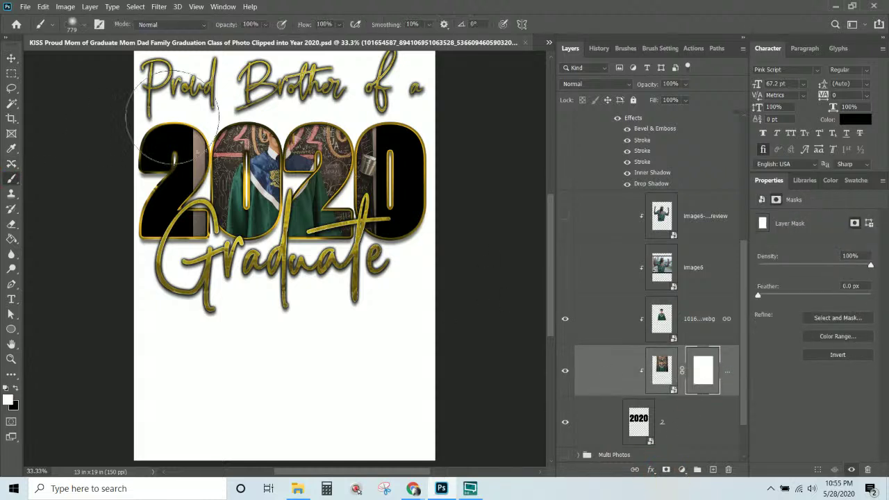
click(145, 230)
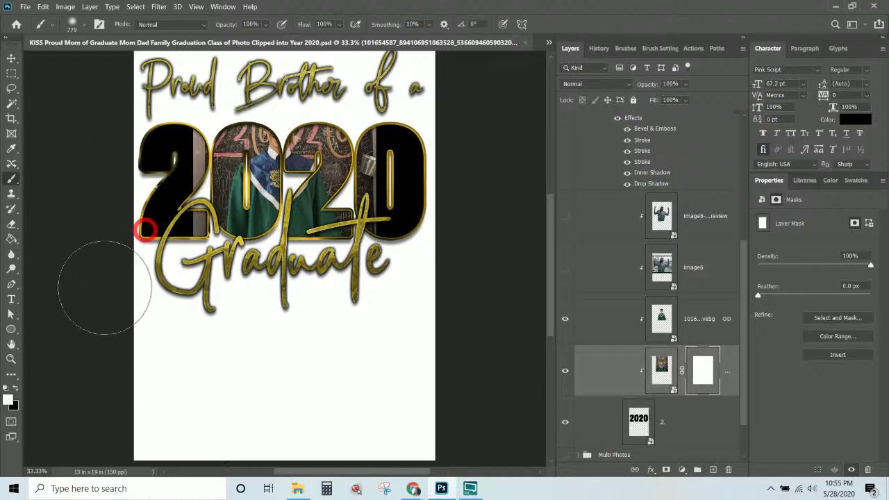
click(16, 388)
mouse_move(111, 241)
mouse_down()
mouse_move(119, 139)
mouse_move(138, 235)
mouse_move(121, 239)
mouse_move(143, 137)
mouse_move(118, 148)
mouse_up()
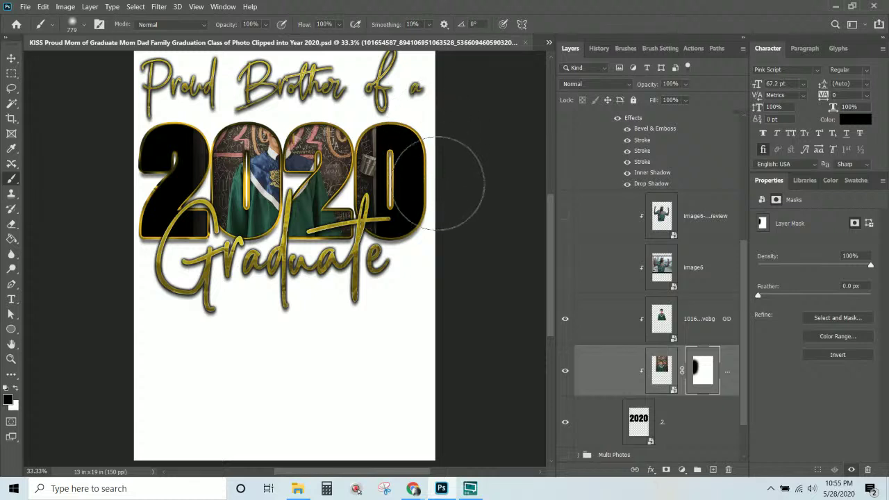
mouse_move(436, 135)
mouse_down()
mouse_move(438, 242)
mouse_move(431, 143)
mouse_move(427, 257)
mouse_move(422, 139)
mouse_move(431, 143)
mouse_up()
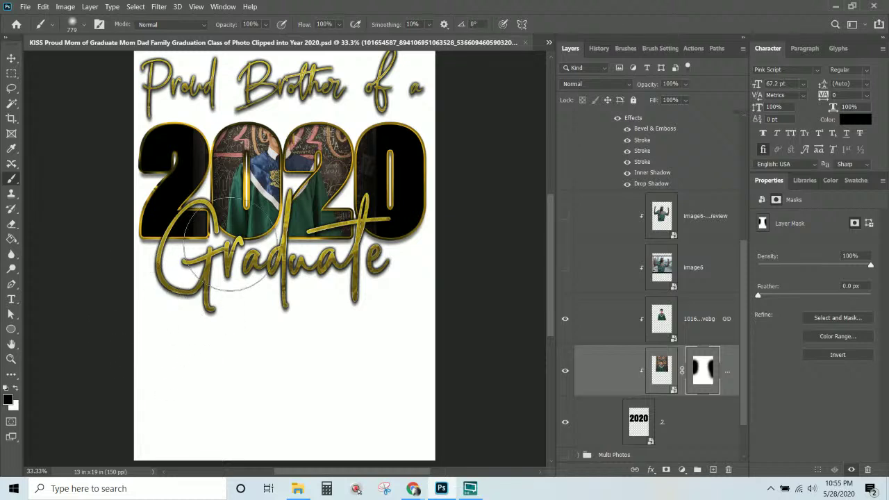
- Add a Color Overlay effect to the 2020 lettering layer with the blend mode set to Normal
click(644, 425)
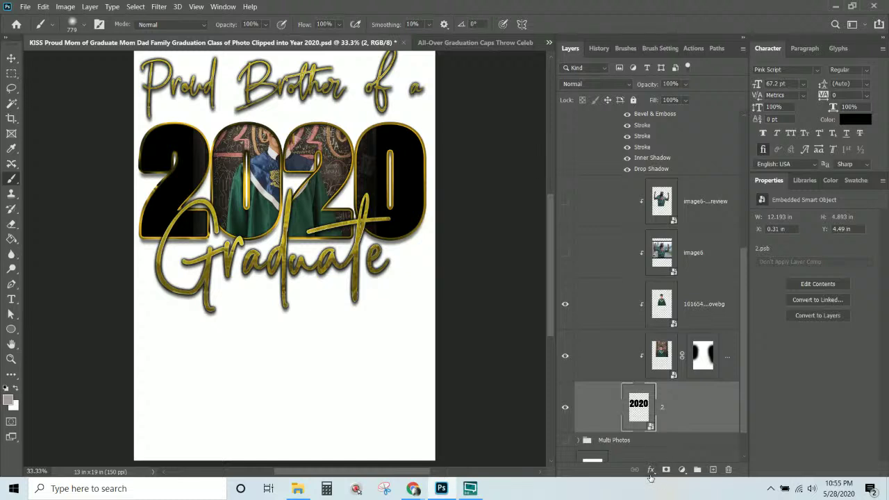
click(651, 470)
click(685, 430)
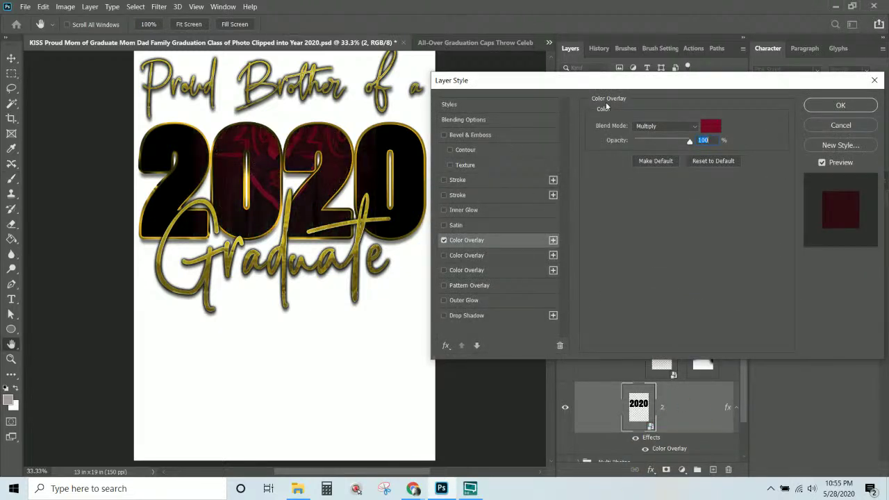
click(672, 126)
click(677, 137)
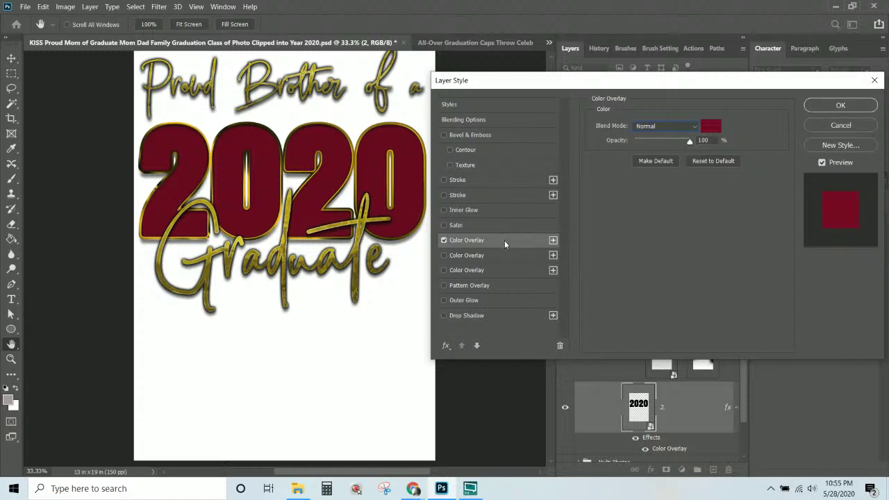
- In the 2020 layer's blending options, enable Blend Interior Effects as Group, Layer Mask Hides Effects and Vector Mask Hides Effects; disable Blend Clipped Layers as Group
click(470, 123)
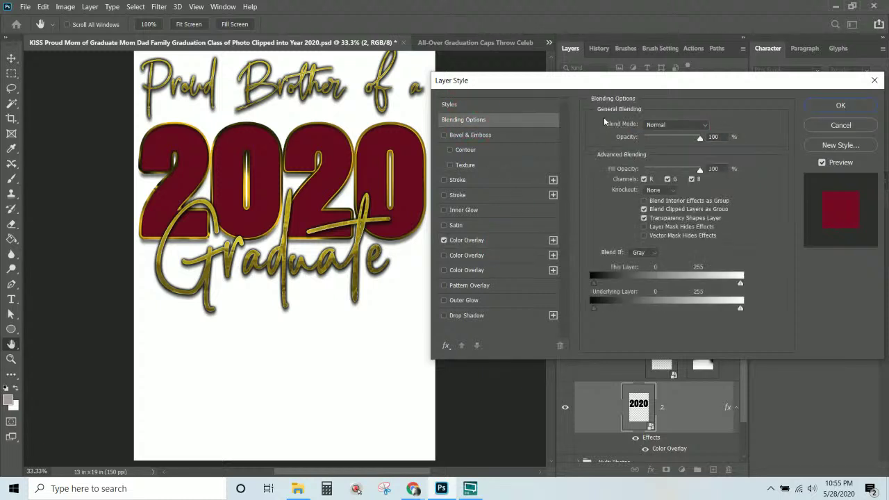
click(644, 202)
click(645, 209)
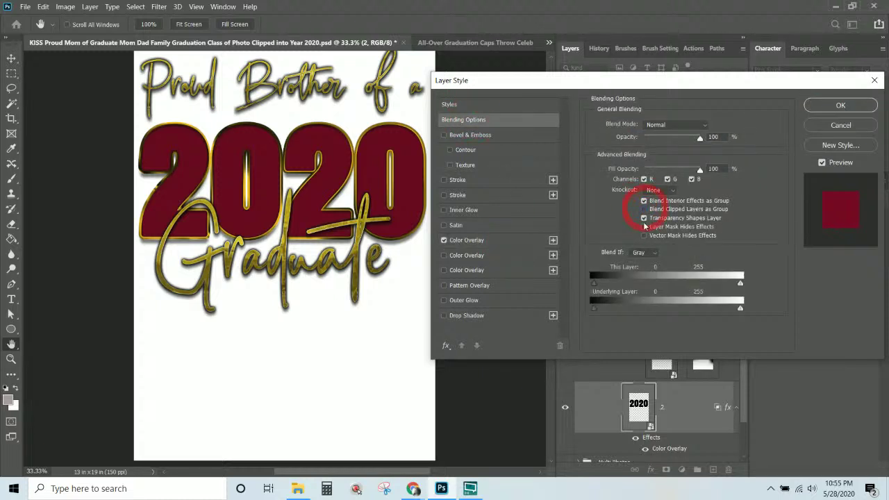
click(644, 237)
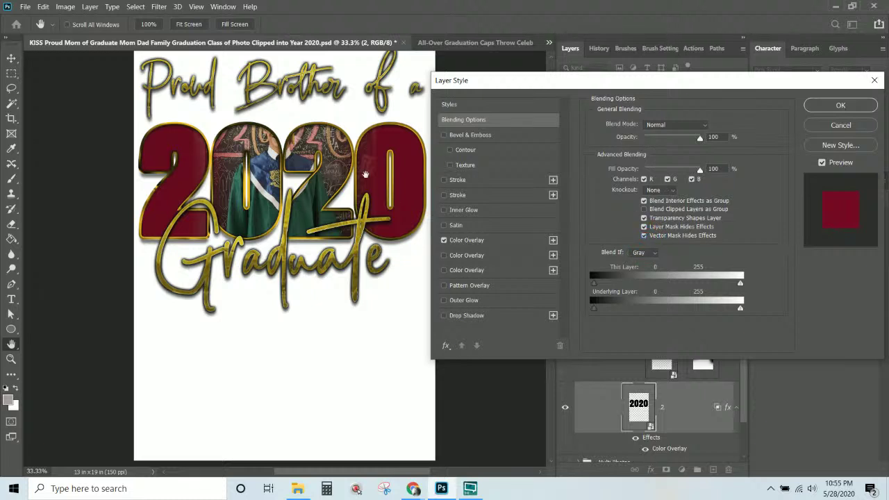
- Set the 2020 overlay color to a neutral dark gray, starting from a tone sampled from the chalkboard, and apply the layer style
click(470, 241)
click(716, 127)
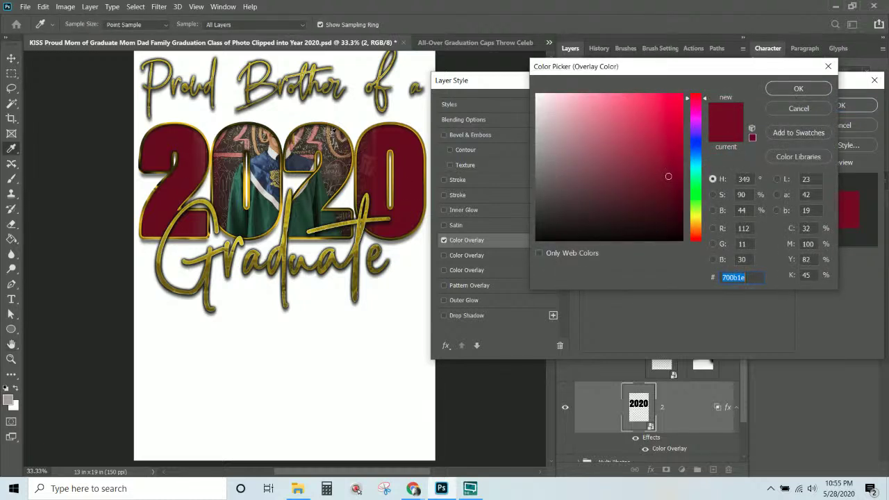
click(321, 137)
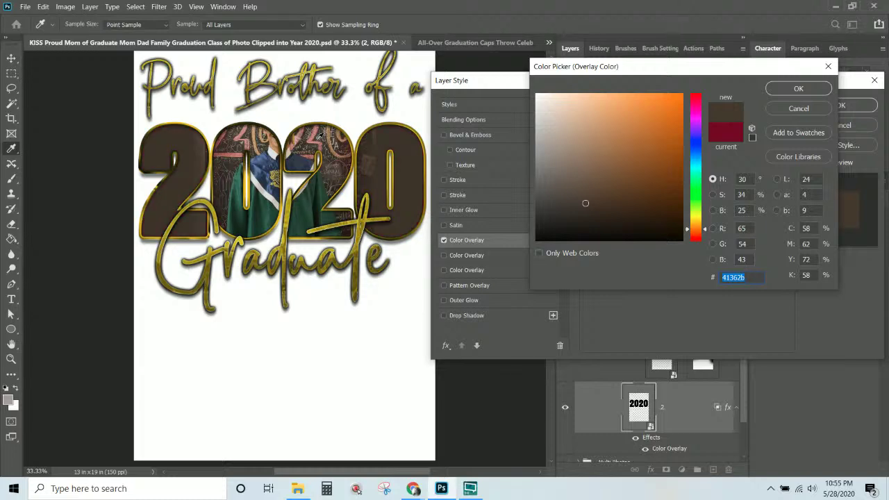
key(ctrl+KP_Add)
key(ctrl+KP_Add)
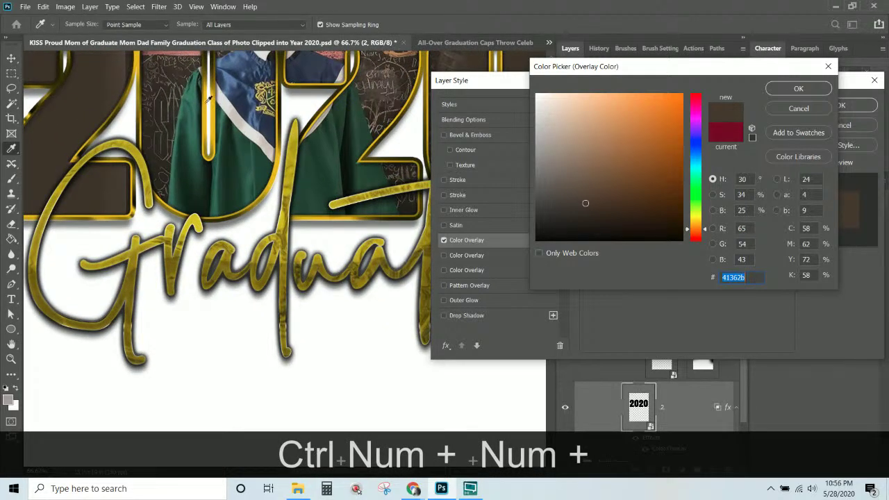
click(164, 97)
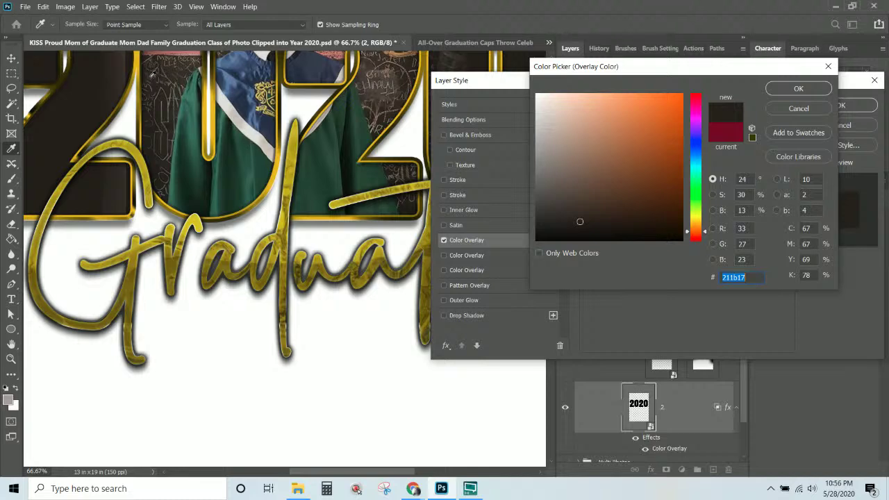
drag(577, 221, 533, 219)
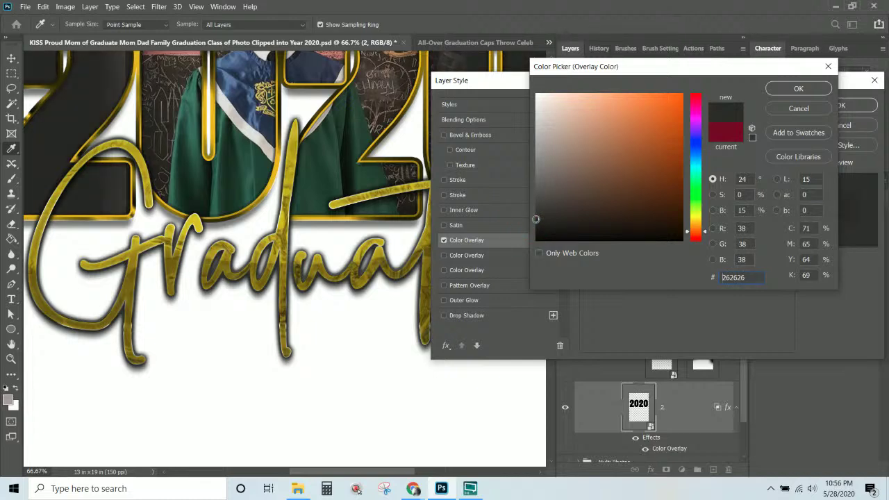
drag(536, 219, 536, 214)
click(797, 89)
click(834, 105)
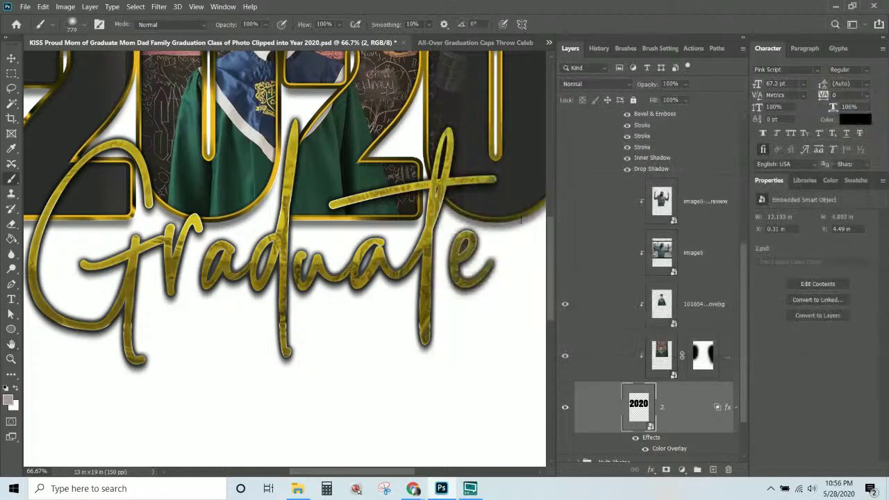
- Paint more black on the chalkboard photo's mask to blend its remaining edges into the first and last digits
key(ctrl+KP_Subtract)
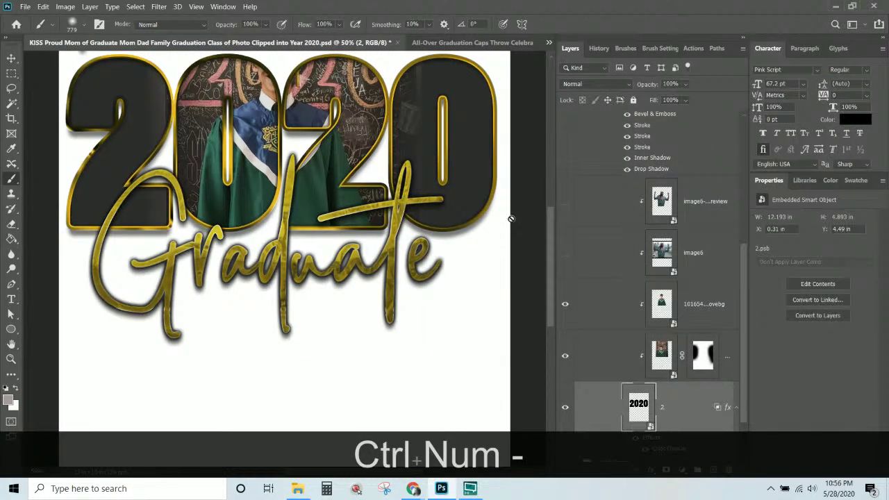
click(719, 359)
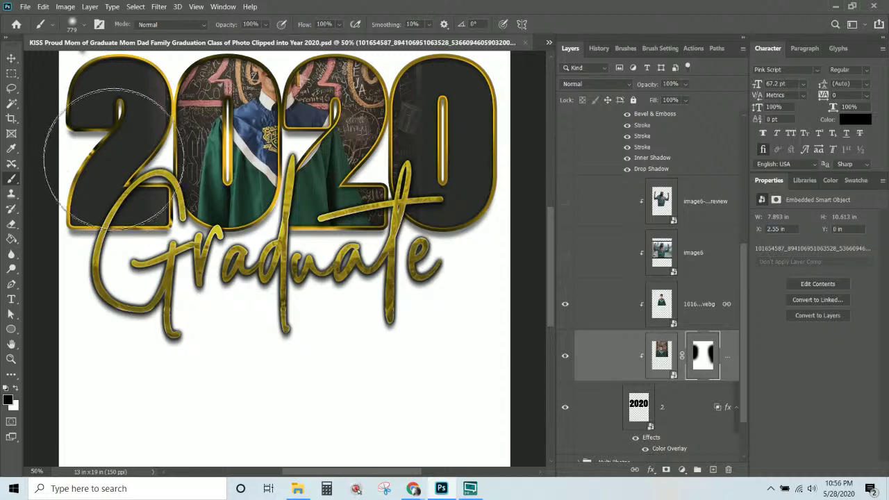
key(ctrl+KP_Subtract)
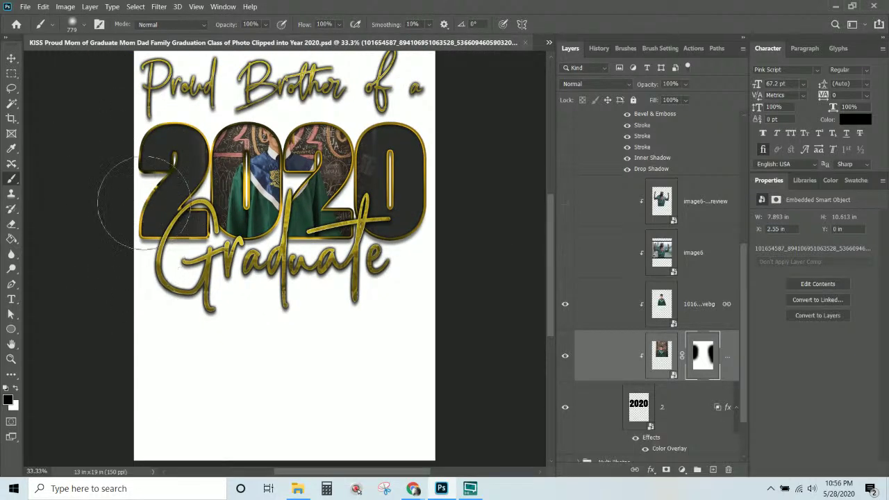
click(145, 151)
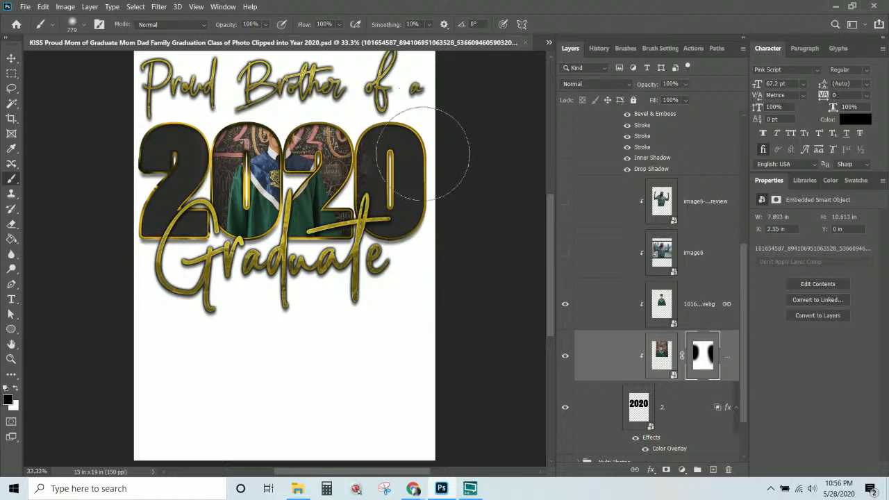
click(421, 104)
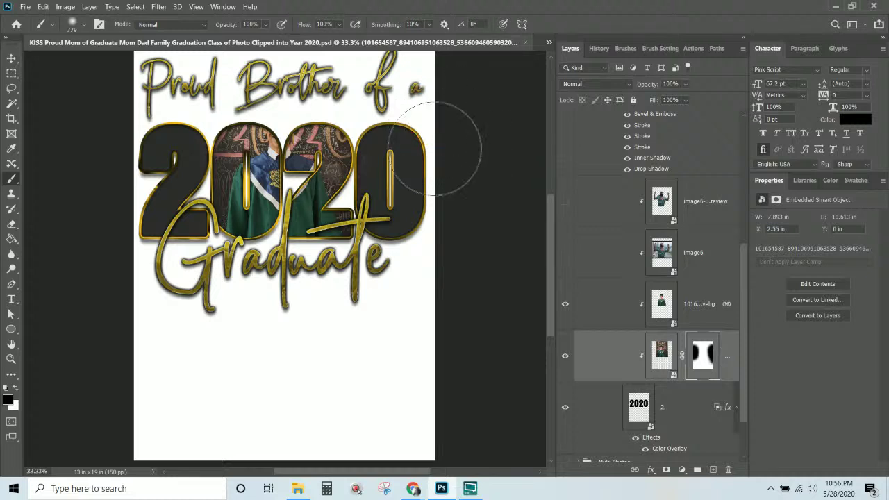
click(431, 232)
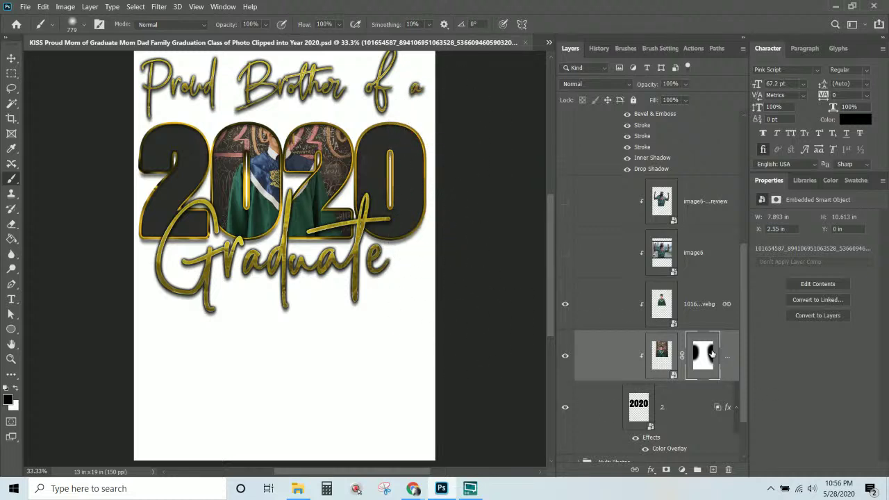
- Hide the masked chalkboard photo and duplicate the cutout graduate layer above the Photos Clipped into Year group
click(700, 306)
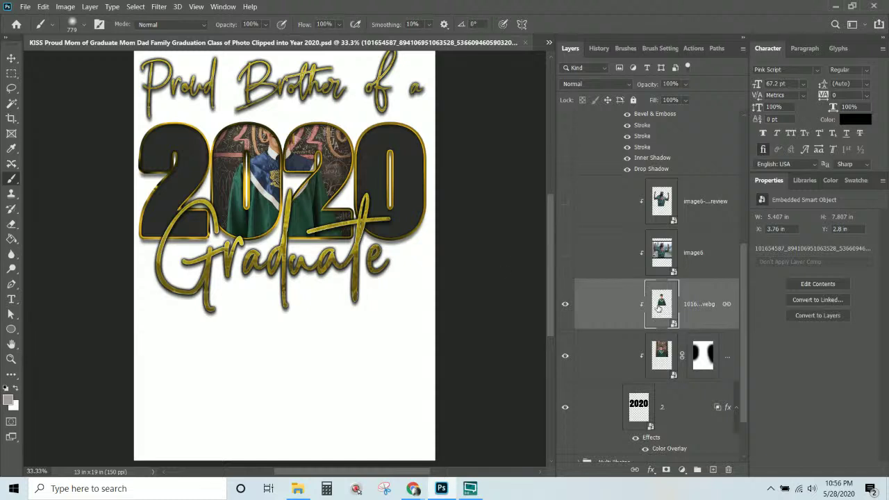
click(566, 304)
click(565, 304)
click(564, 357)
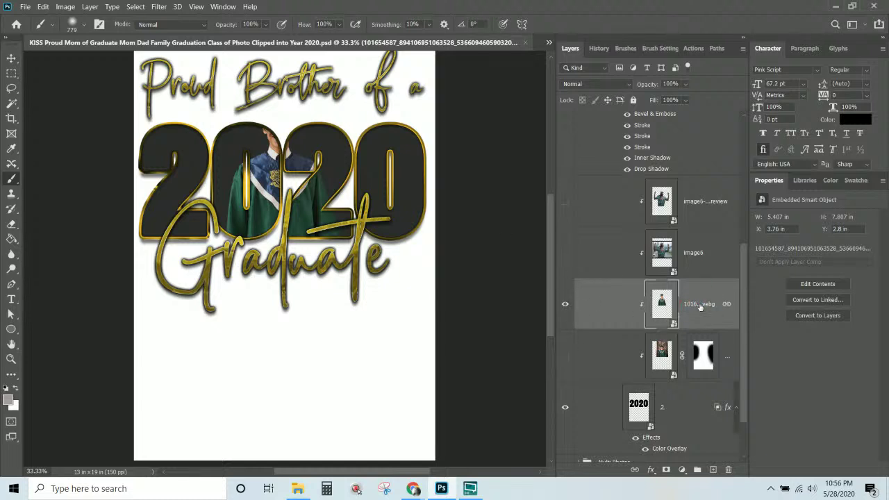
drag(700, 308, 659, 213)
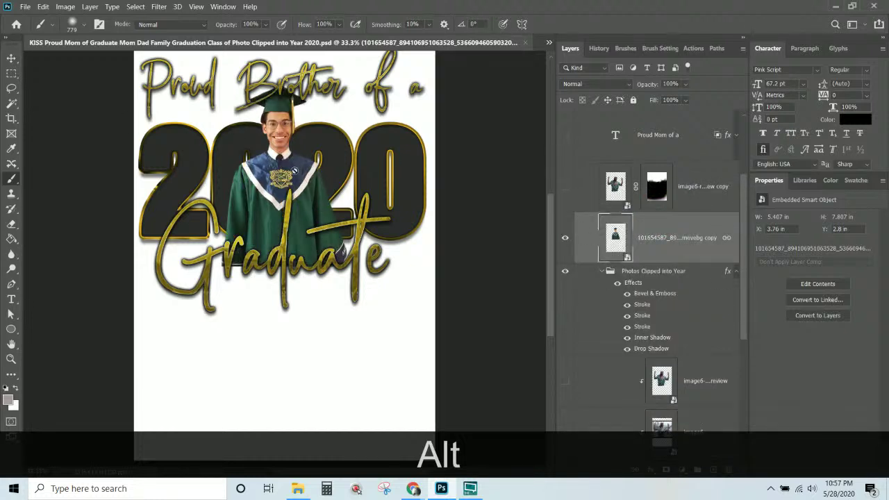
- Load the outline of the 2020 lettering layer as a selection and invert it
scroll(687, 270, down, 2)
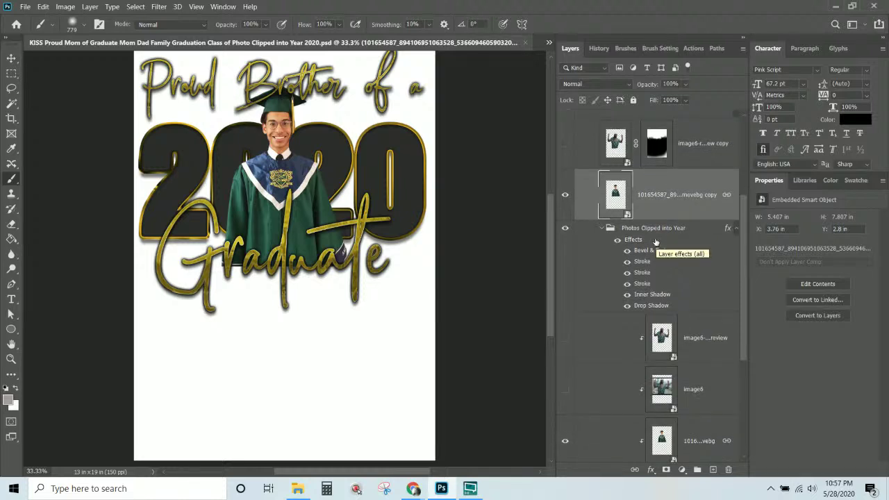
scroll(652, 236, down, 7)
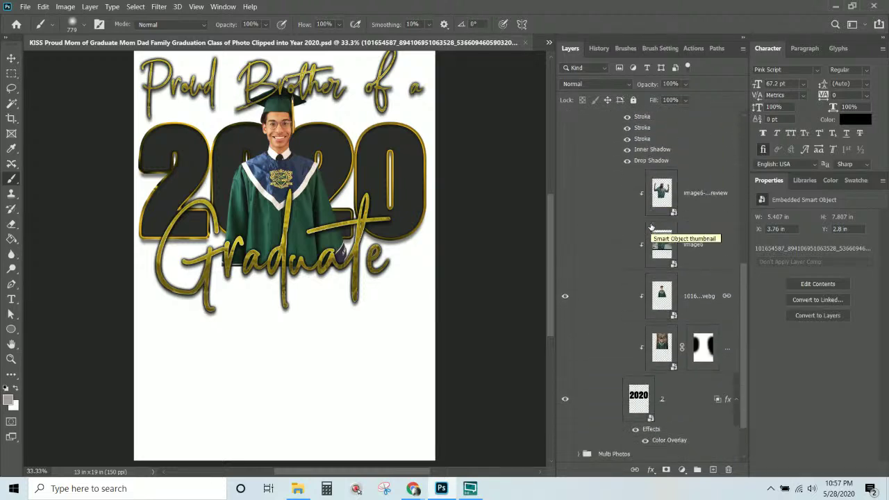
scroll(651, 227, down, 2)
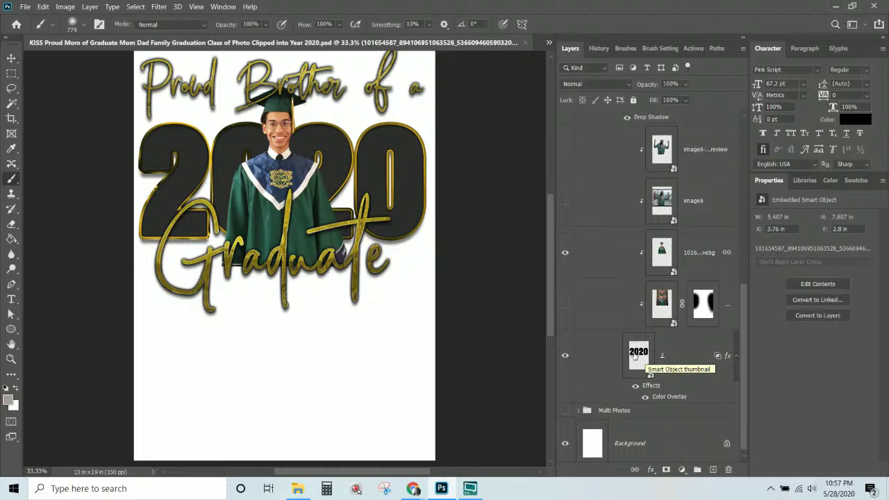
key(ctrl)
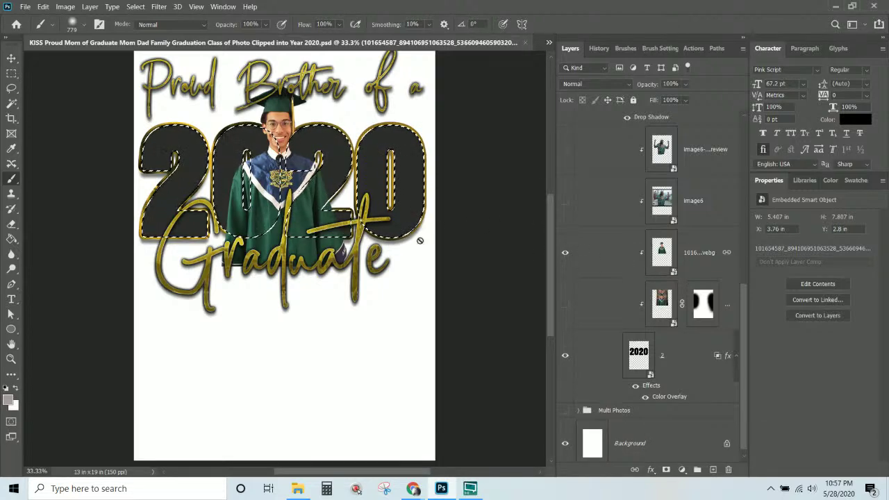
scroll(480, 237, up, 2)
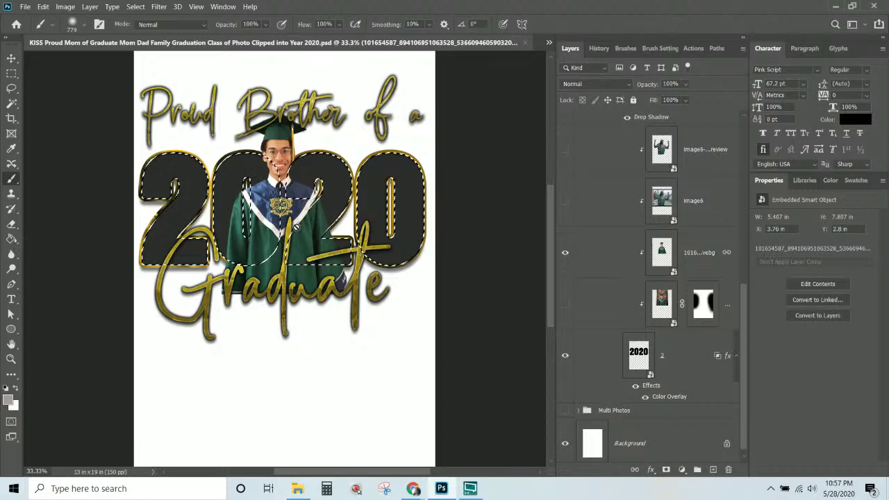
click(135, 7)
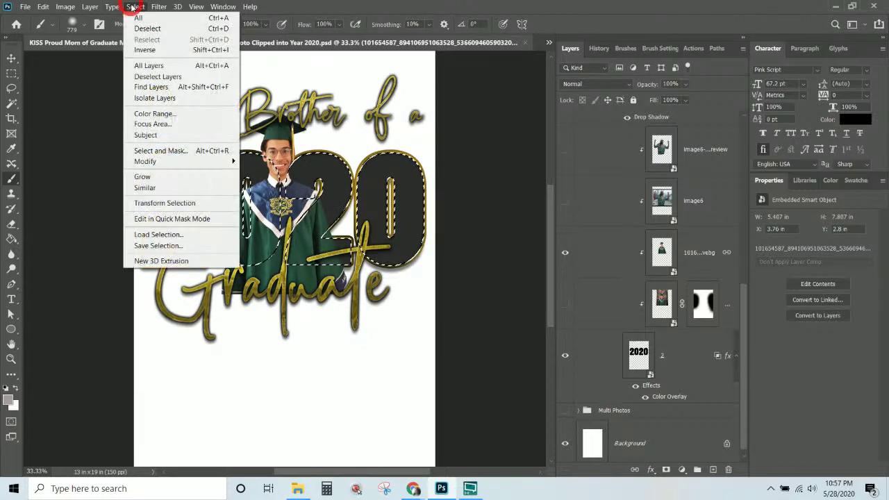
click(144, 50)
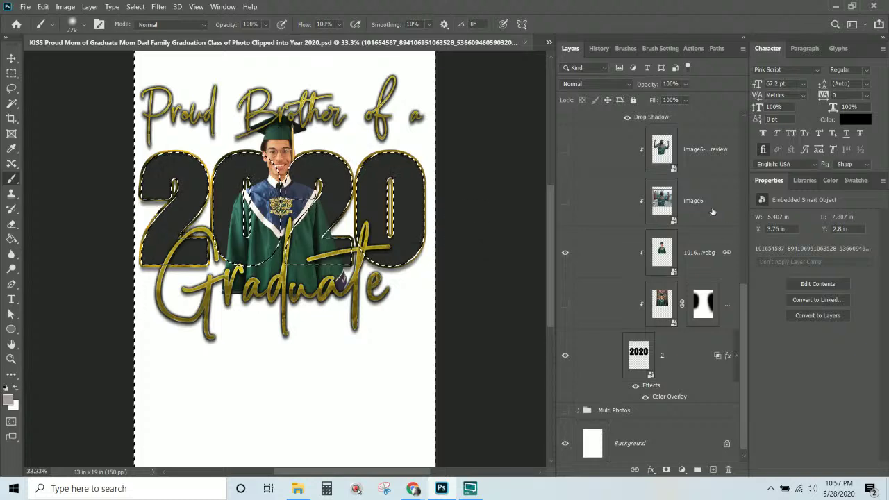
- Toggle the graduate copy's visibility off and on to compare the artwork with and without it
scroll(712, 211, up, 5)
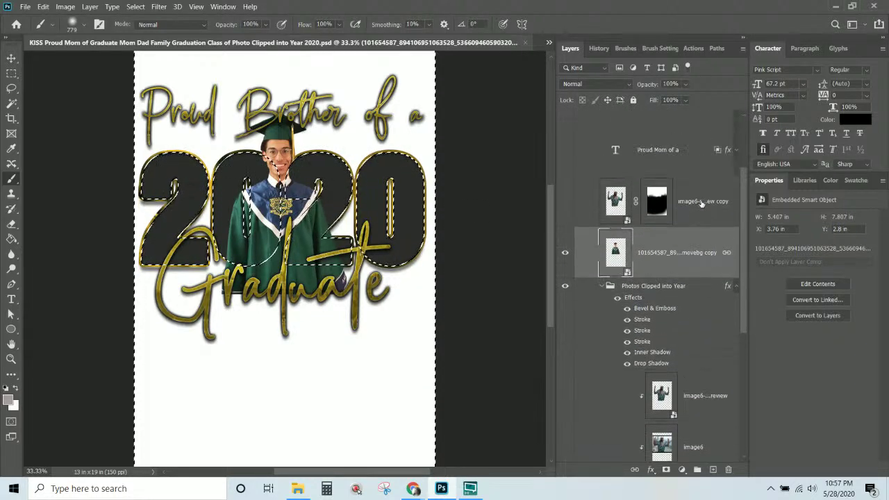
click(564, 253)
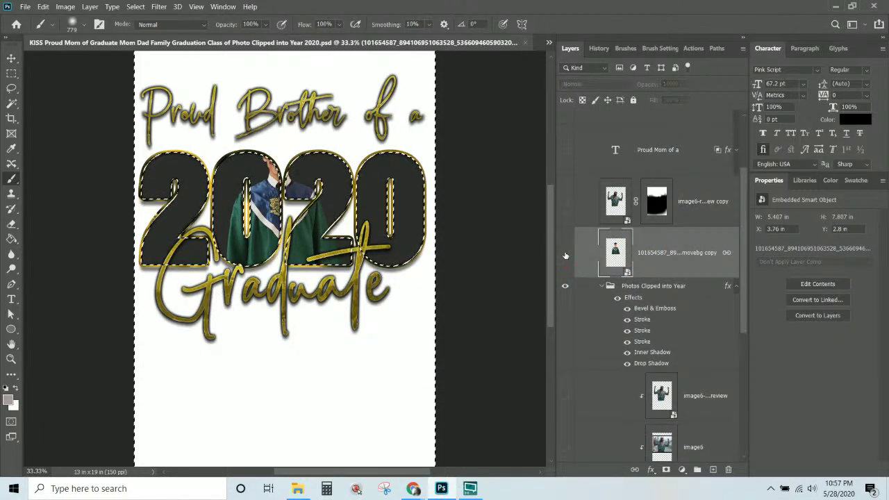
click(565, 253)
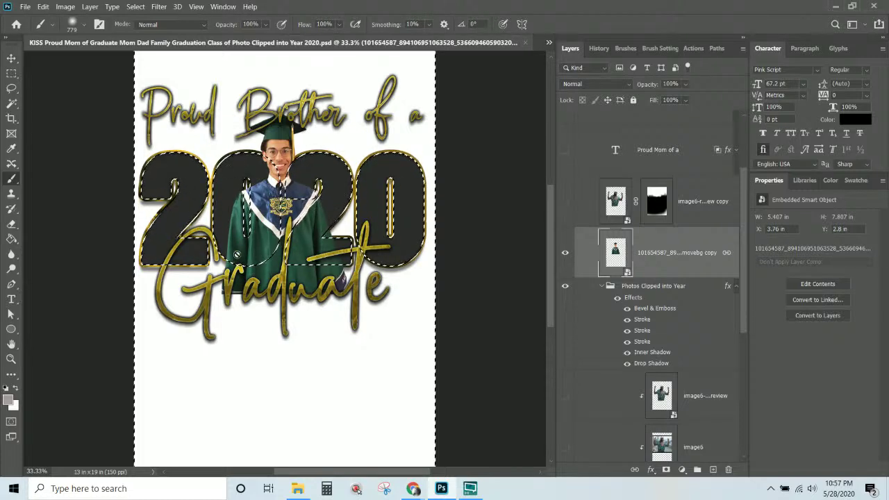
- Try to add a layer mask to the graduate copy from the inverted 2020 selection
click(696, 263)
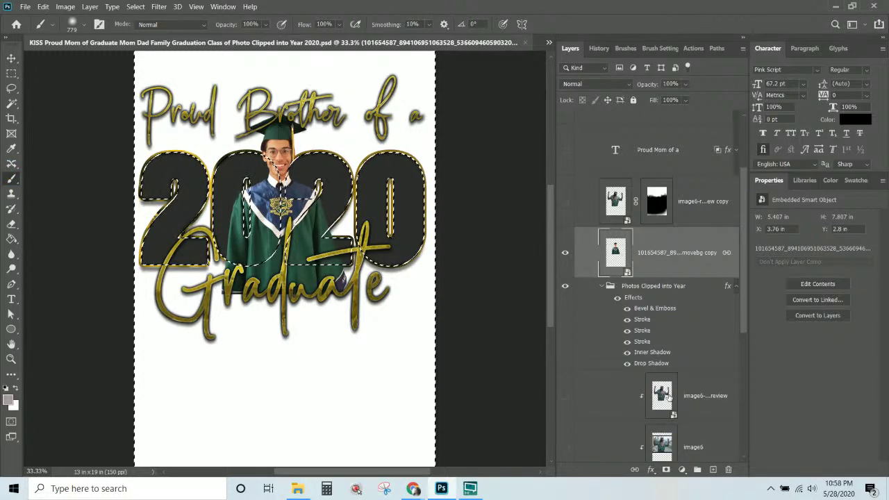
click(666, 469)
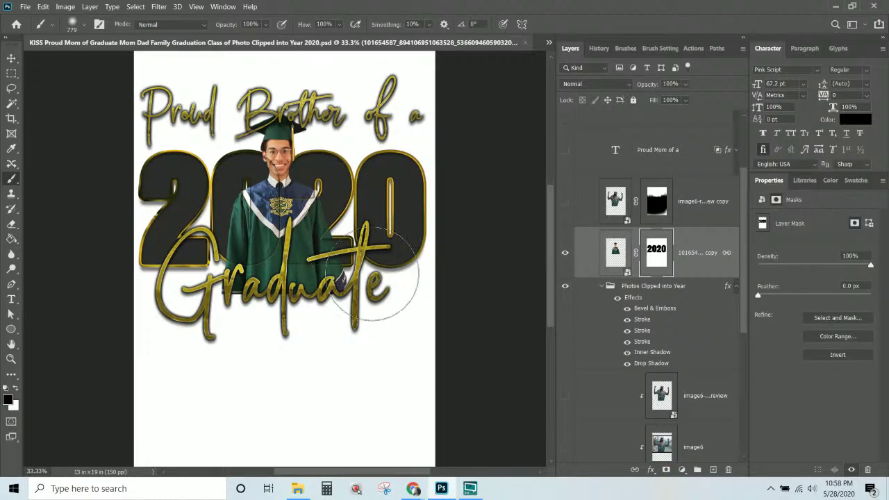
click(44, 7)
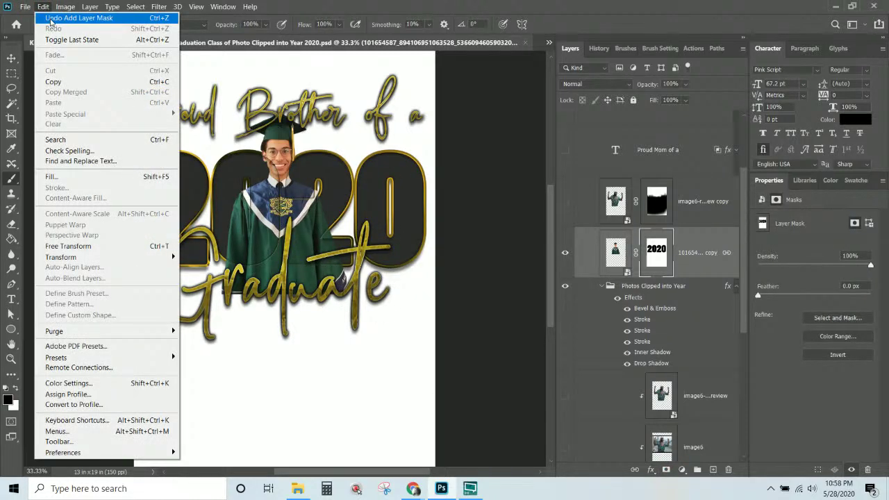
click(50, 18)
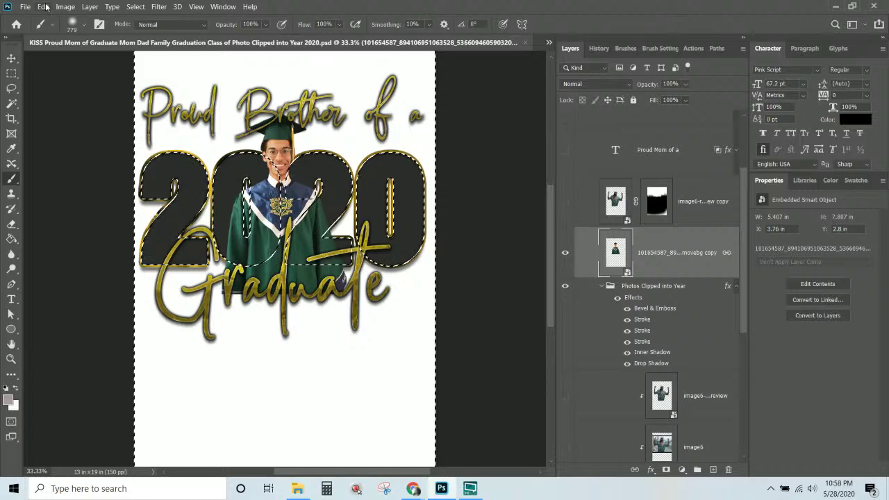
- Add a Reveal All layer mask to the graduate copy while keeping the inverted 2020 selection active
click(44, 7)
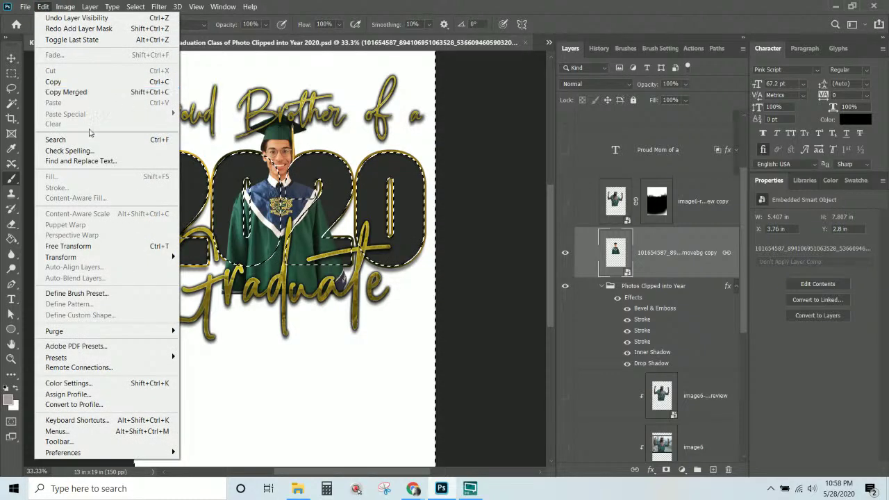
mouse_move(87, 8)
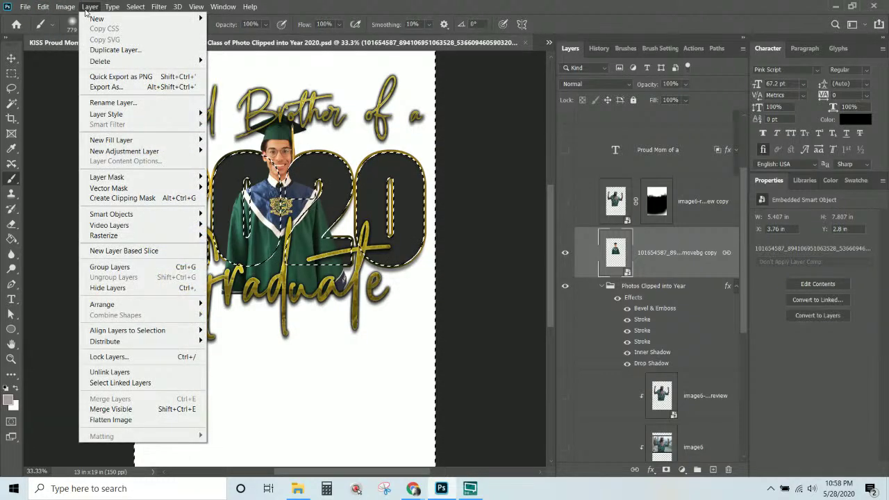
mouse_move(175, 177)
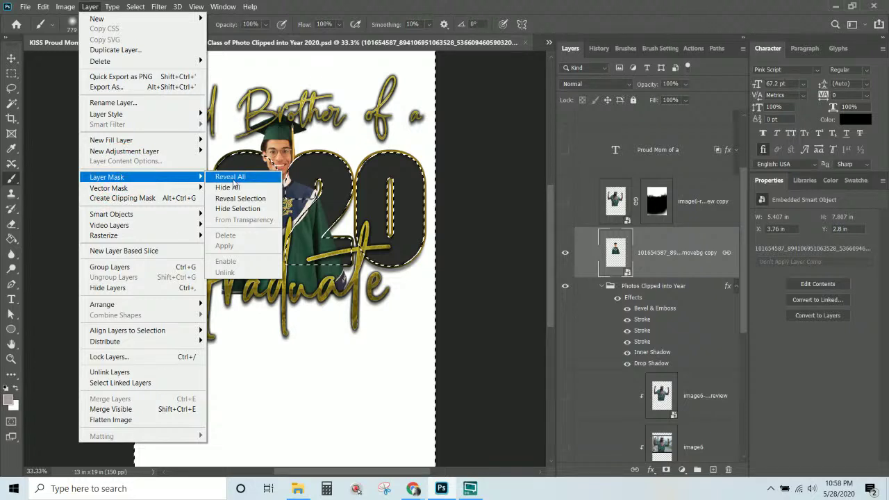
click(232, 178)
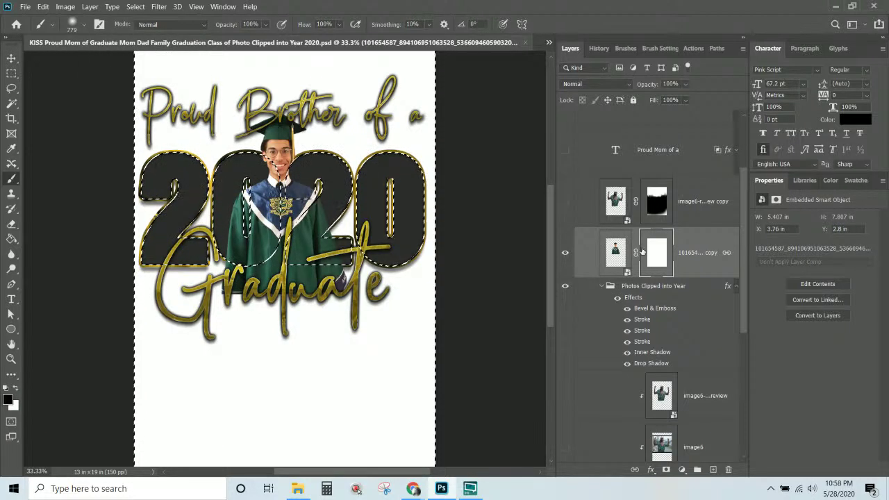
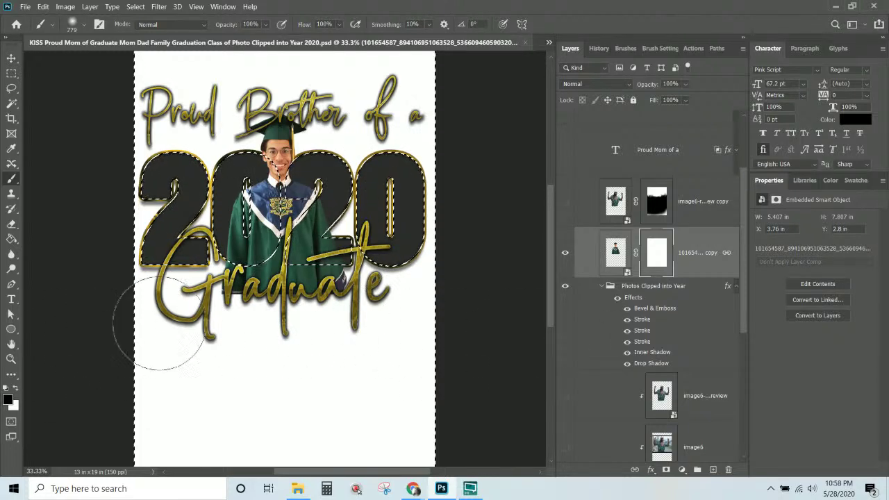
- Paint black on the graduate copy's mask to hide the lower gown outside the 2020 digits, and deselect
mouse_move(169, 327)
mouse_down()
mouse_move(199, 318)
mouse_move(336, 337)
mouse_move(372, 330)
mouse_move(197, 307)
mouse_move(193, 300)
mouse_move(382, 311)
mouse_move(388, 299)
mouse_move(248, 284)
mouse_move(348, 287)
mouse_move(288, 260)
mouse_move(285, 293)
mouse_move(302, 297)
mouse_move(394, 273)
mouse_move(340, 313)
mouse_move(362, 239)
mouse_move(362, 255)
mouse_move(342, 246)
mouse_move(229, 249)
mouse_move(260, 246)
mouse_move(261, 260)
mouse_move(305, 270)
mouse_move(340, 214)
mouse_move(337, 269)
mouse_move(337, 201)
mouse_up()
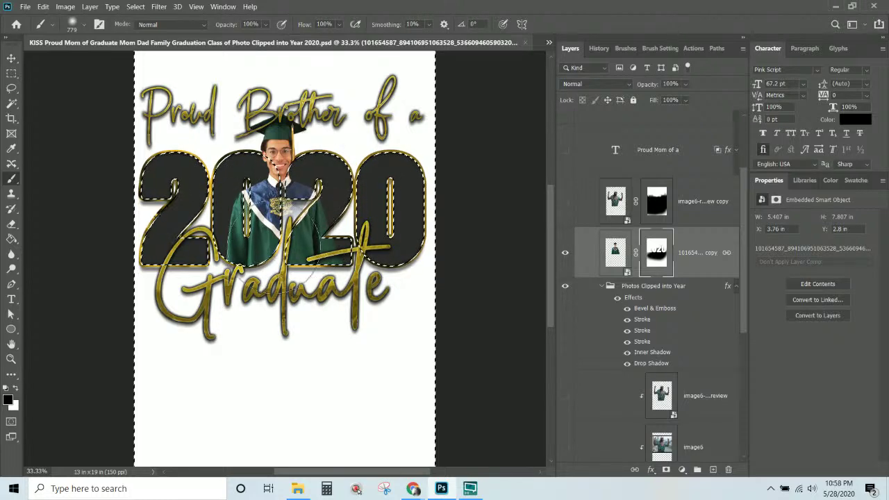
mouse_move(219, 251)
mouse_down()
mouse_move(214, 202)
mouse_move(232, 274)
mouse_move(309, 239)
mouse_move(303, 275)
mouse_move(353, 248)
mouse_move(353, 200)
mouse_up()
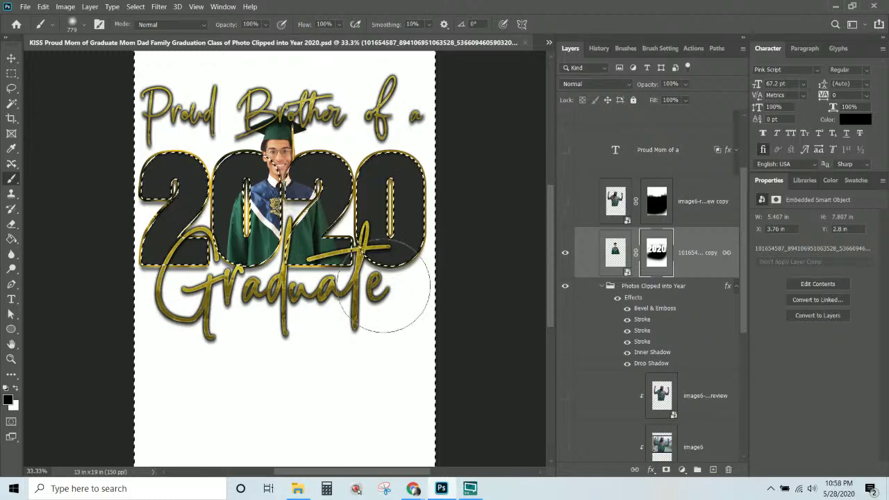
click(192, 327)
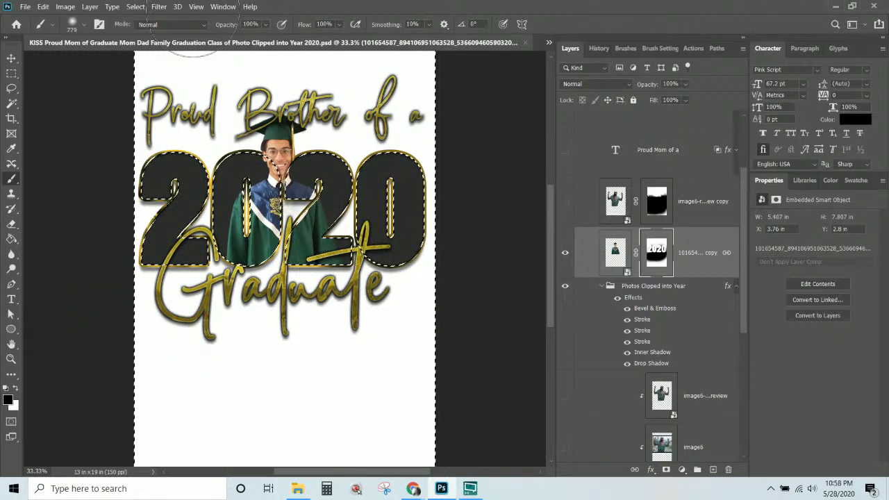
click(125, 7)
click(147, 27)
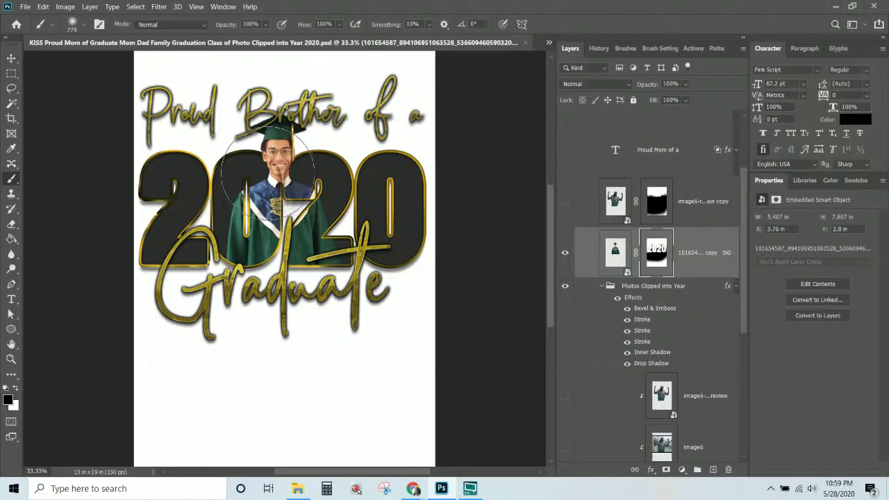
- Paint white on the graduate copy's mask with an 85 px brush to restore the face, neck and collar over the digits
key(ctrl+KP_Add)
key(ctrl+KP_Add)
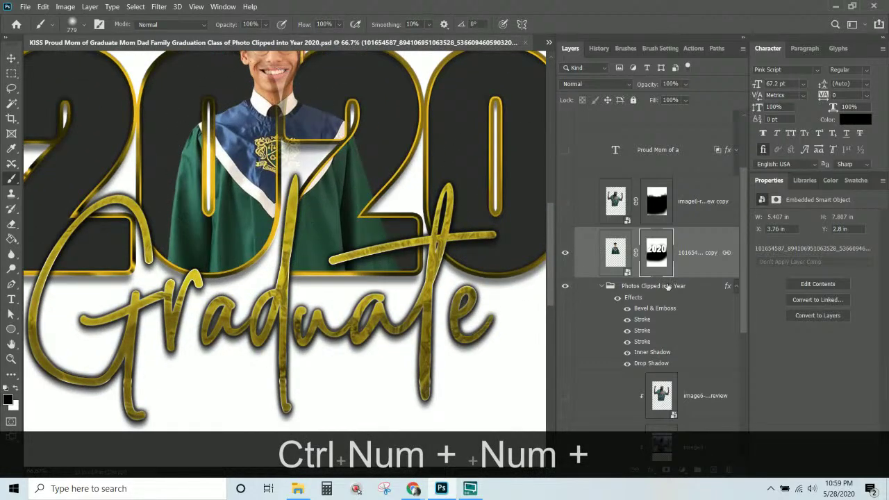
click(657, 248)
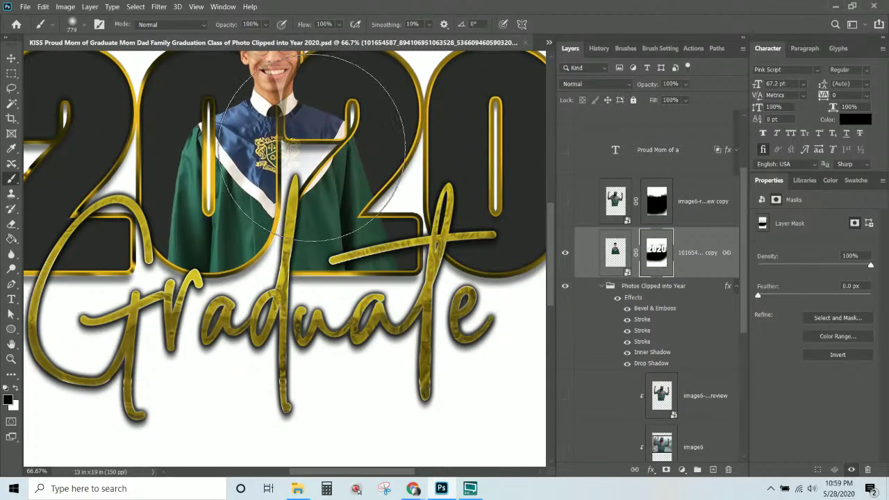
scroll(375, 118, up, 3)
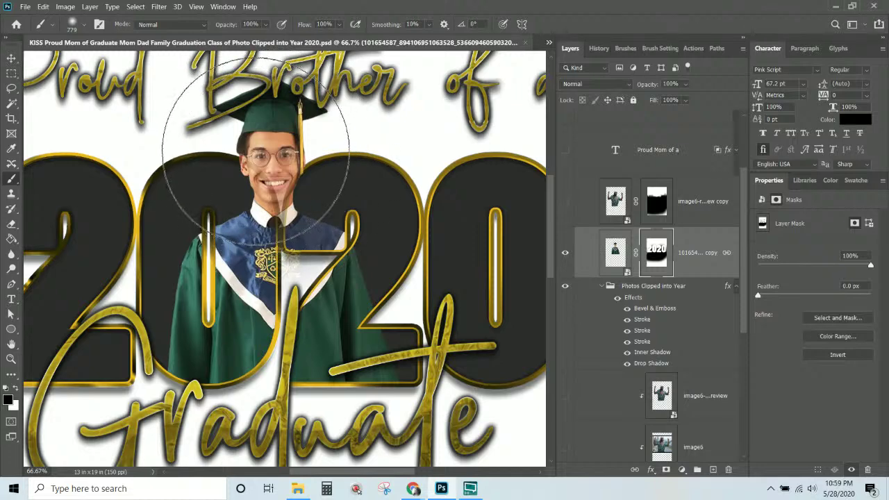
click(660, 256)
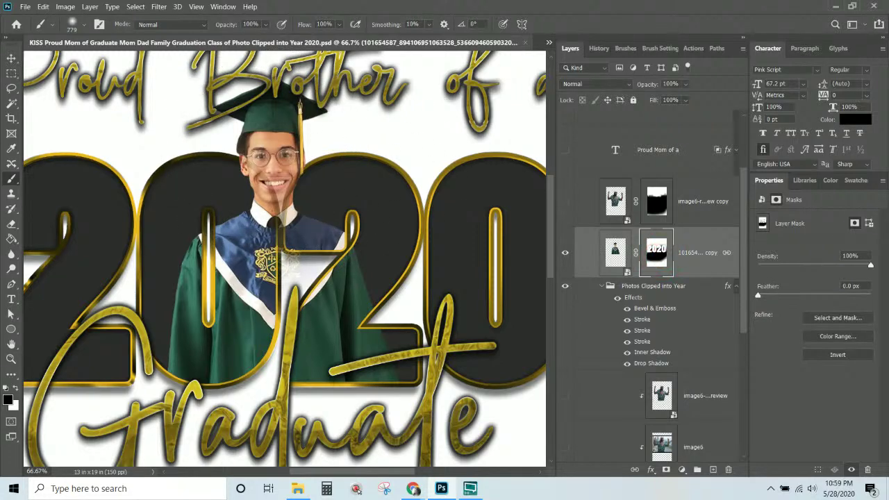
click(16, 389)
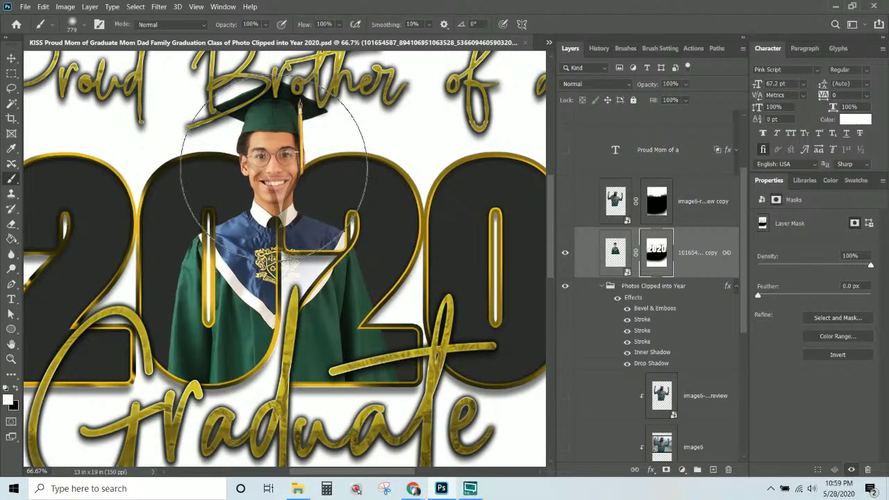
key(ctrl)
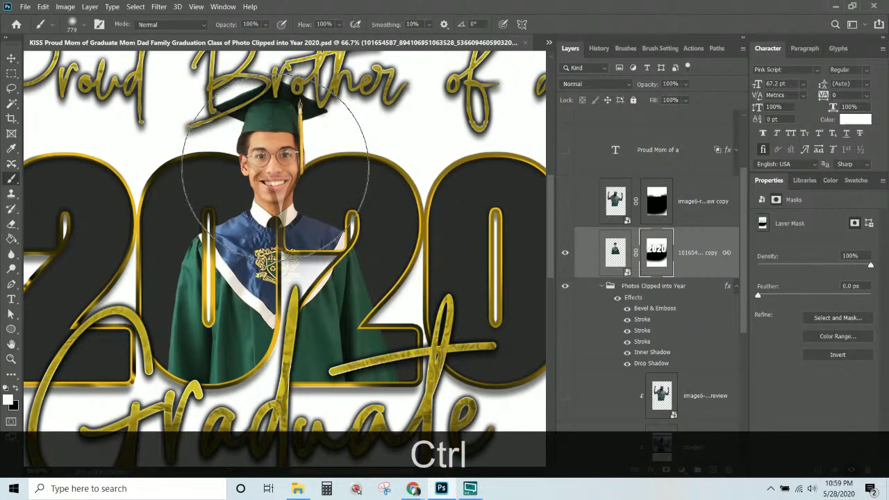
ctrl+alt+right_click(283, 171)
mouse_move(282, 171)
mouse_down()
mouse_move(178, 173)
mouse_move(234, 332)
mouse_move(236, 309)
mouse_move(206, 298)
mouse_move(203, 286)
mouse_up()
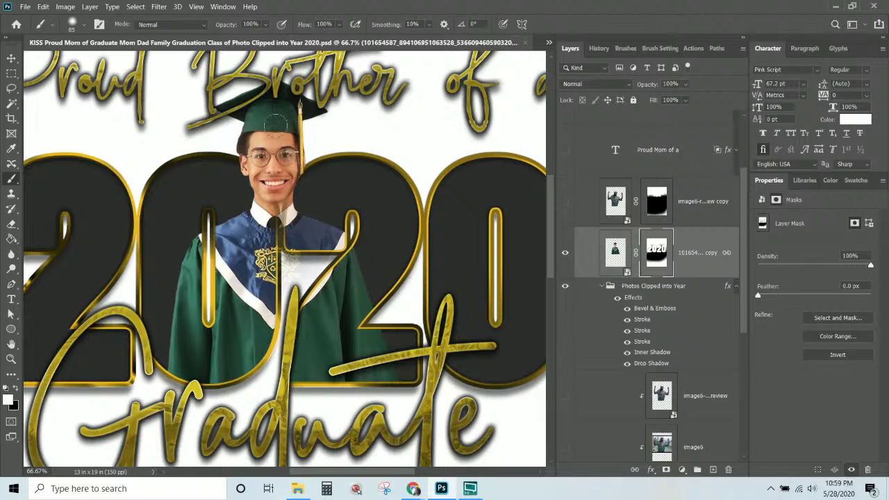
drag(268, 196, 275, 222)
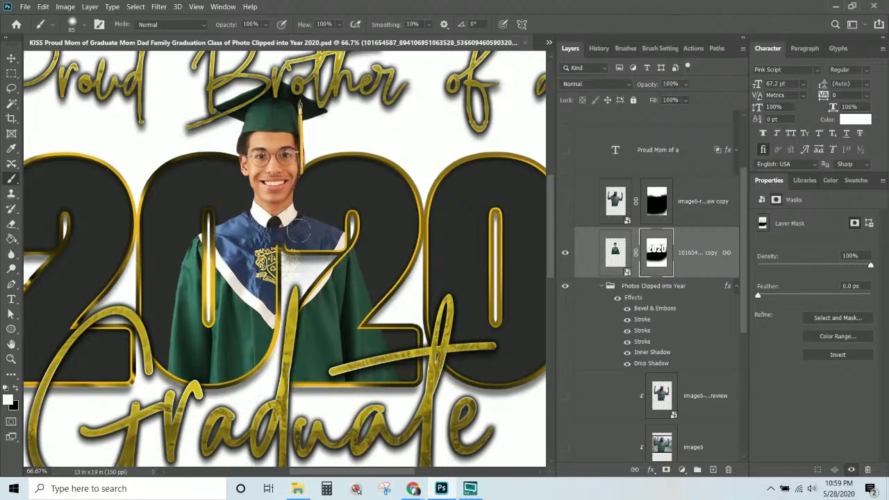
click(275, 229)
click(256, 277)
- Show the masked chalkboard photo inside the Photos Clipped into Year group again
key(ctrl+KP_Subtract)
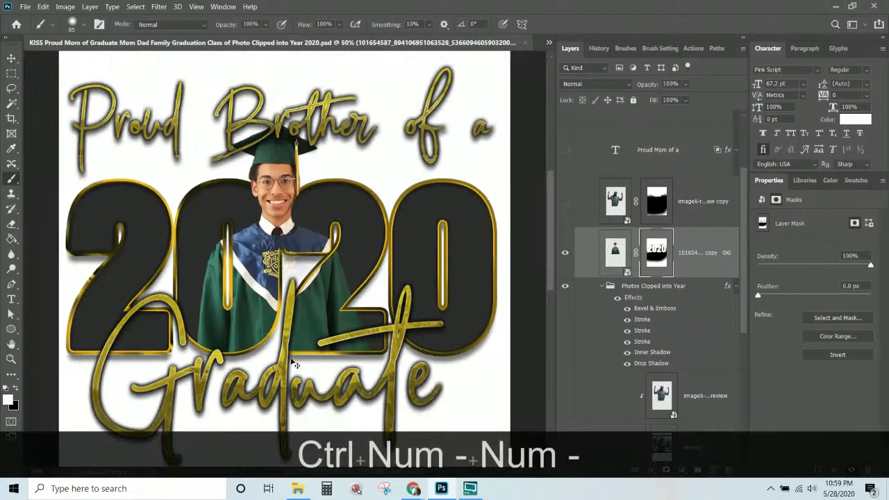
key(ctrl+KP_Subtract)
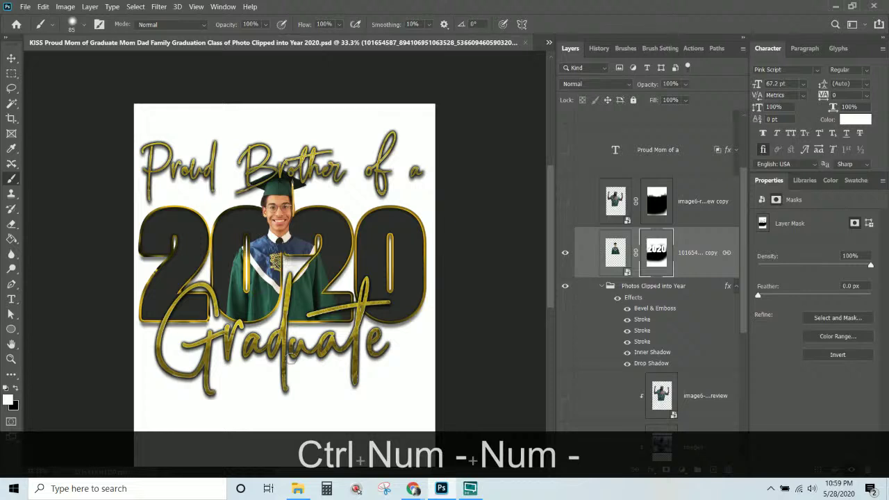
scroll(661, 385, down, 5)
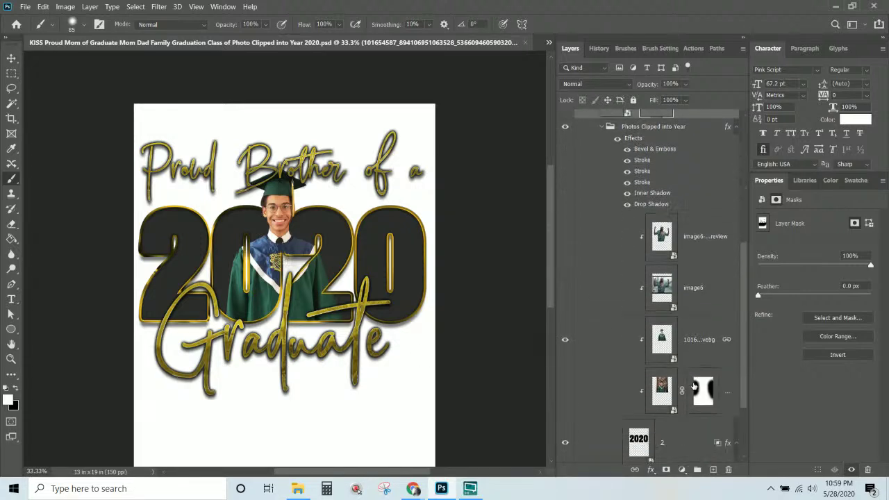
click(564, 297)
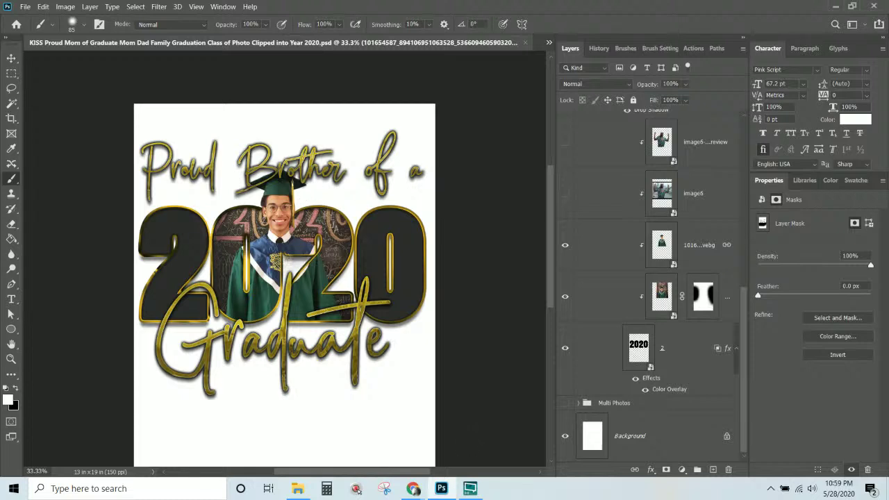
mouse_move(295, 497)
scroll(675, 162, up, 2)
- Hide the "Proud Brother of a" text layer and show the "Proud Mom of a" text layer instead
click(11, 59)
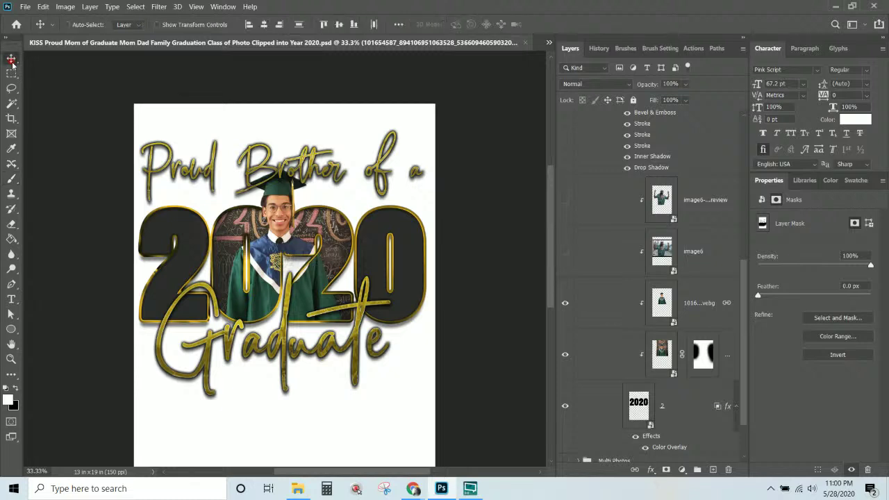
right_click(304, 166)
click(333, 185)
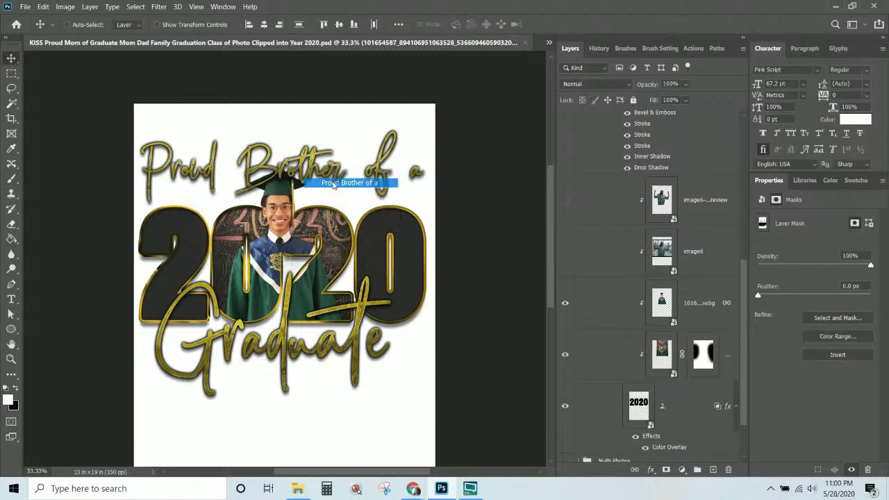
scroll(643, 146, up, 2)
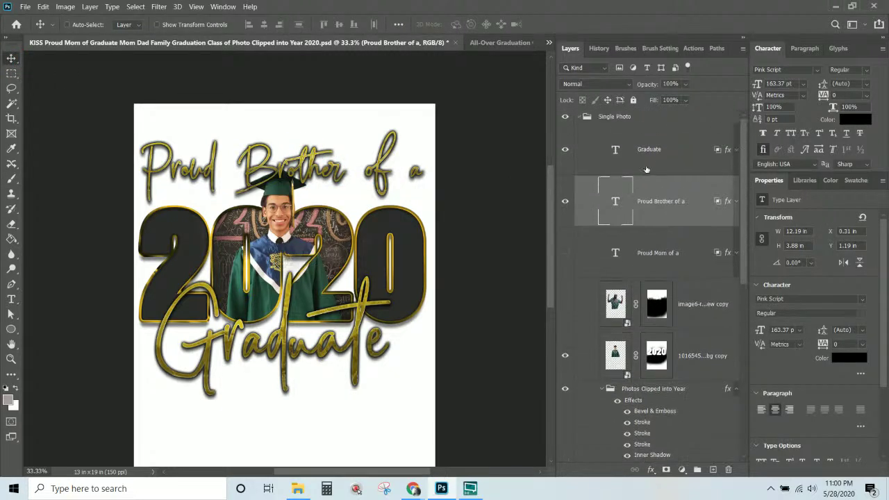
click(564, 201)
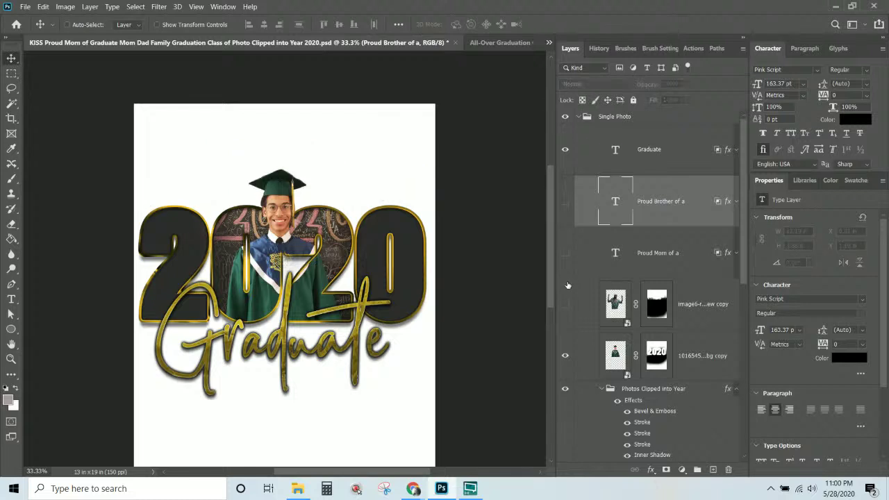
click(566, 253)
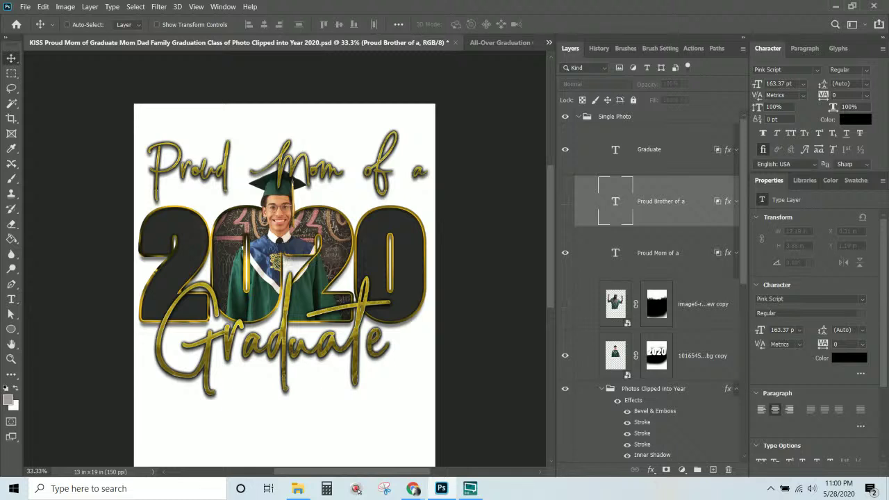
- Create a new layer above the Graduate text and sample the gown's green as the brush color
click(673, 162)
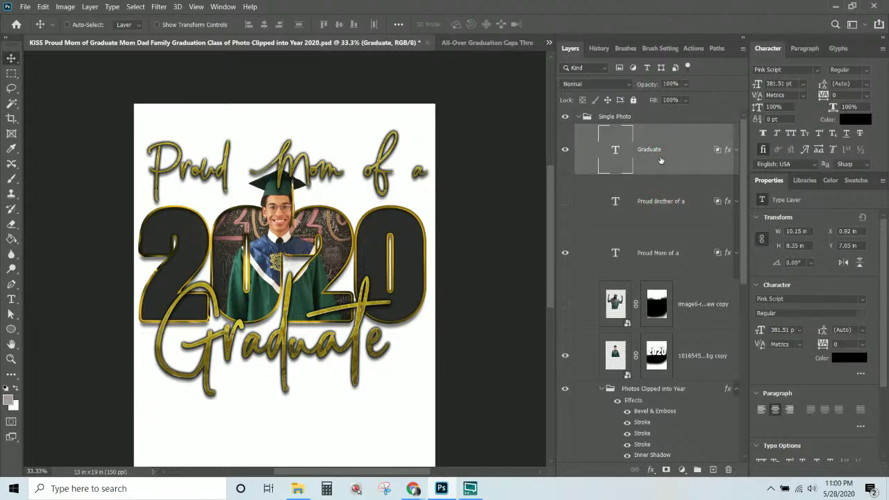
click(712, 469)
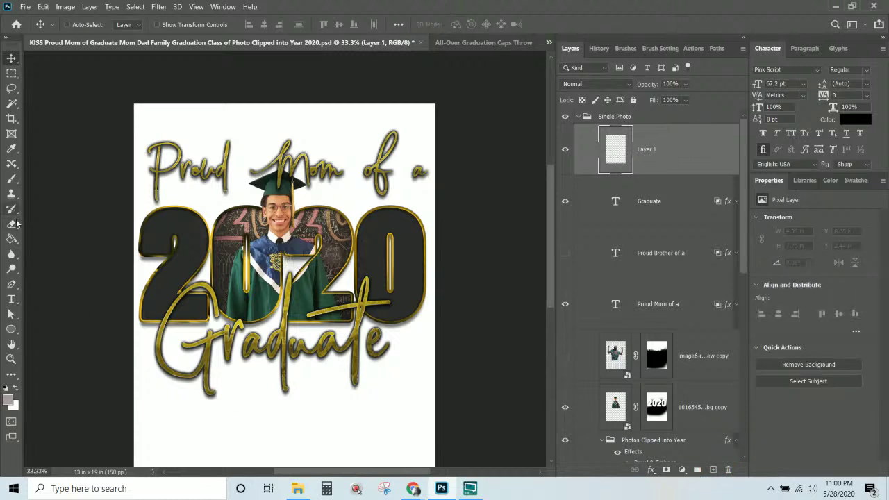
click(11, 179)
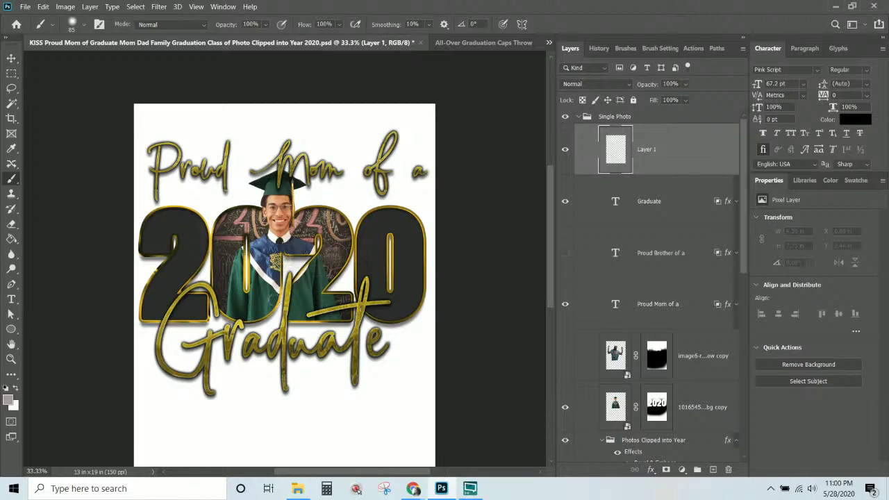
alt+click(267, 286)
key(ctrl+alt+KP_Add)
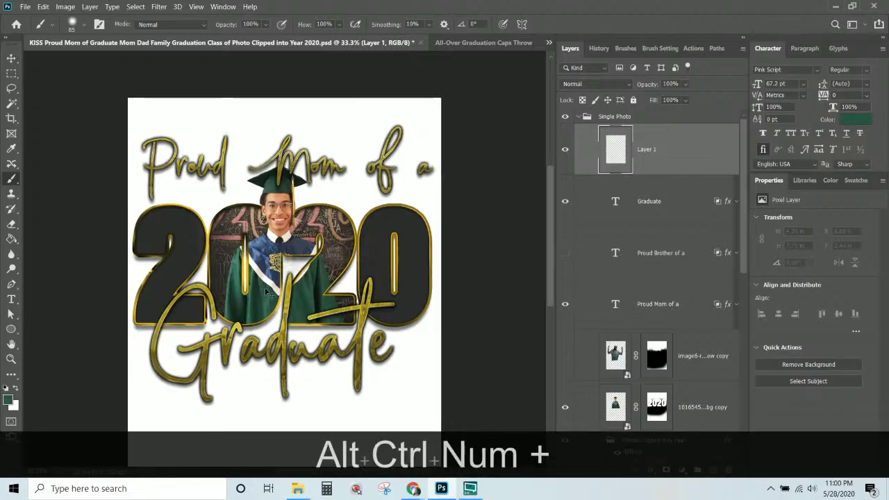
key(ctrl+alt+KP_Add)
scroll(229, 251, down, 5)
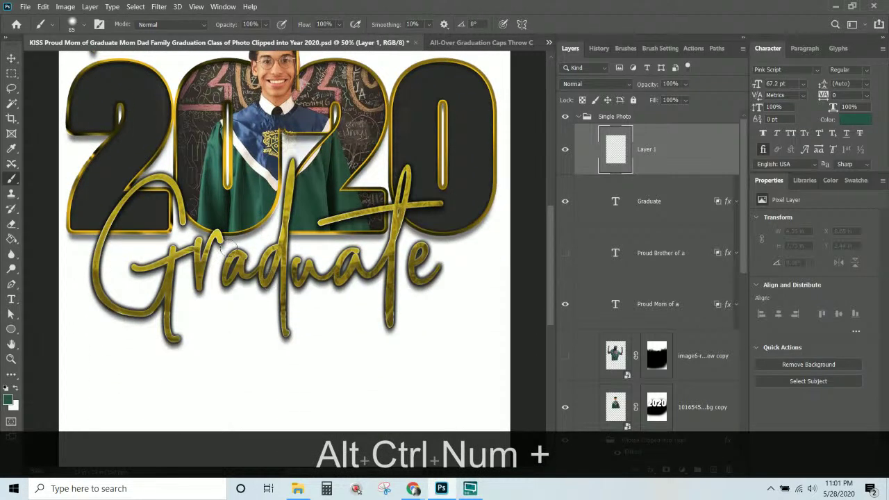
- Set the brush to a soft 385 px tip with 3% hardness
right_click(229, 248)
click(343, 111)
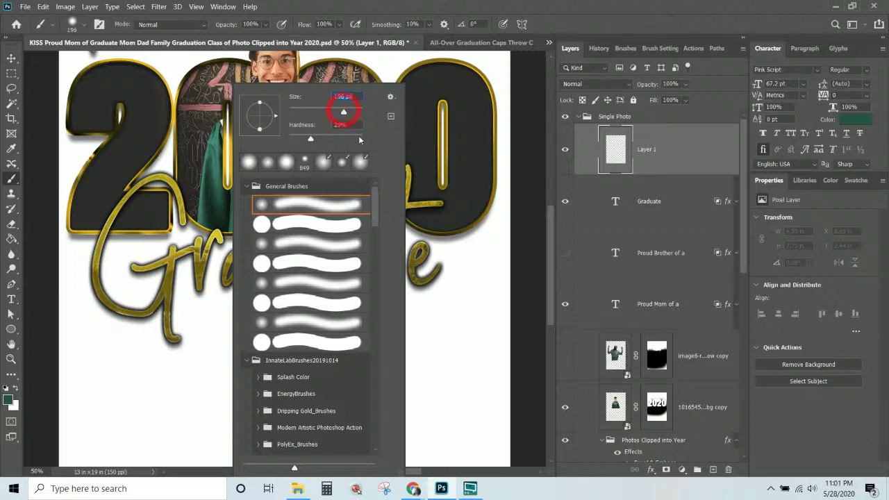
click(359, 167)
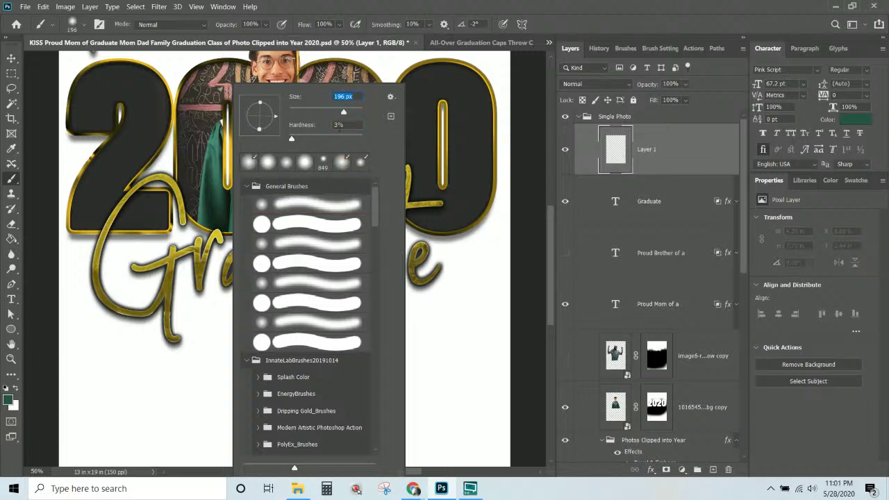
drag(351, 111, 355, 111)
click(311, 4)
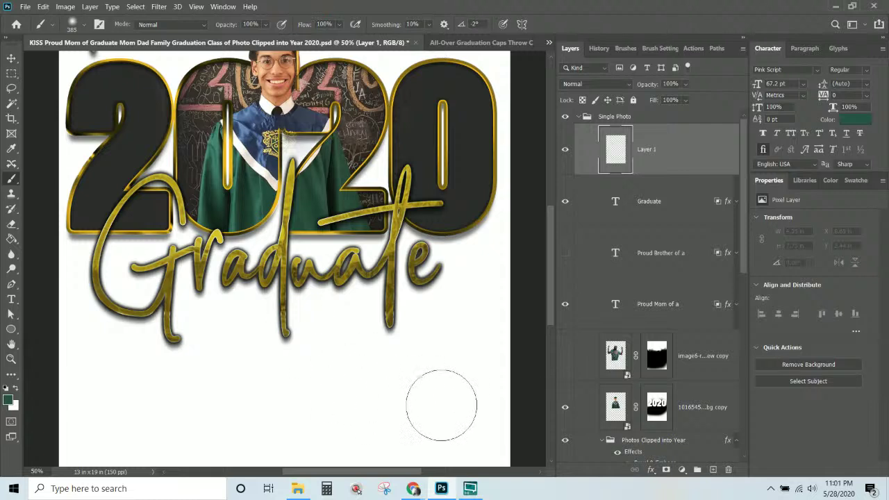
- Paint soft green patches over the G and t of the Graduate lettering on the new layer
mouse_move(438, 347)
mouse_down()
mouse_move(384, 320)
mouse_move(327, 316)
mouse_up()
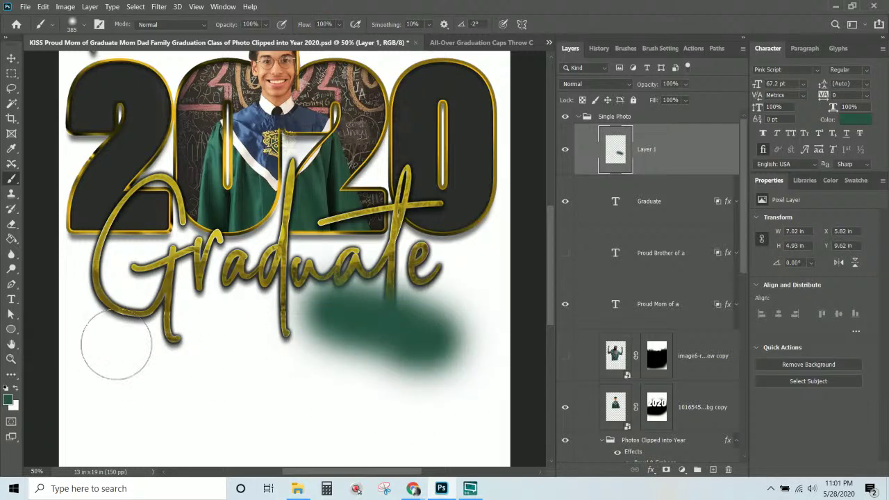
mouse_move(116, 341)
mouse_down()
mouse_move(170, 307)
mouse_move(174, 274)
mouse_up()
click(392, 221)
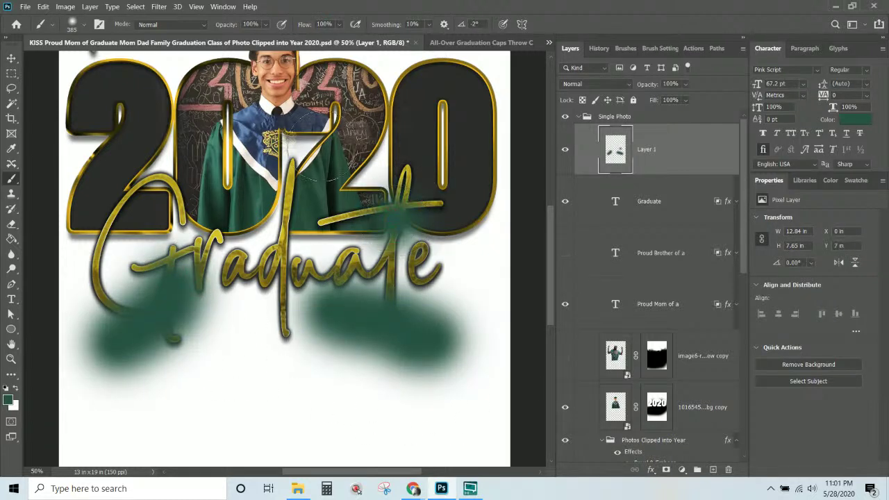
click(168, 190)
drag(95, 278, 117, 283)
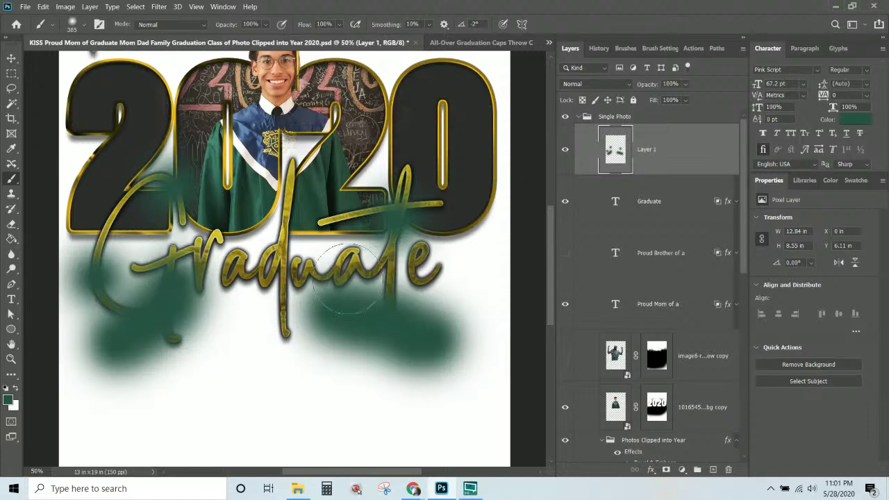
- Clip the green paint layer to the Graduate text layer with a clipping mask
right_click(685, 155)
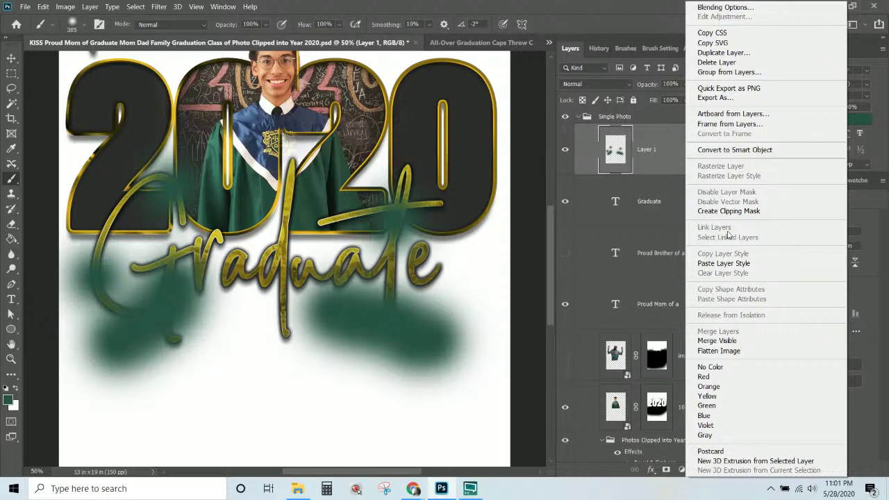
click(650, 153)
right_click(697, 154)
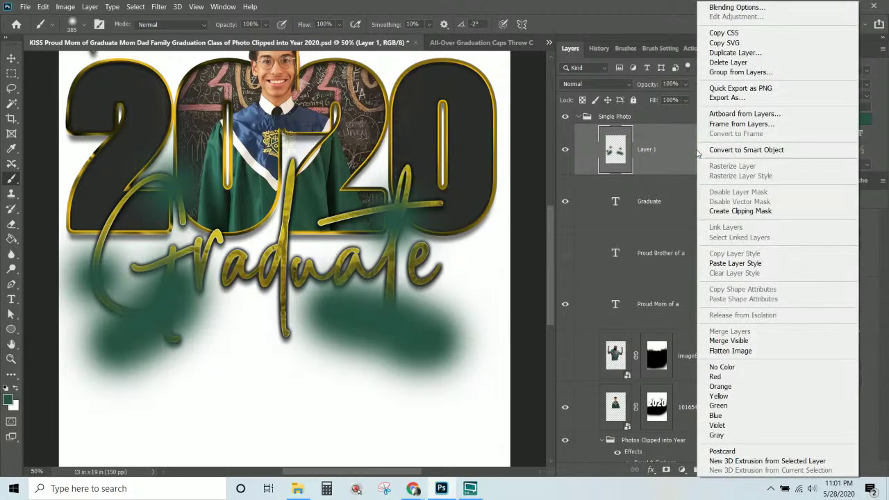
click(761, 209)
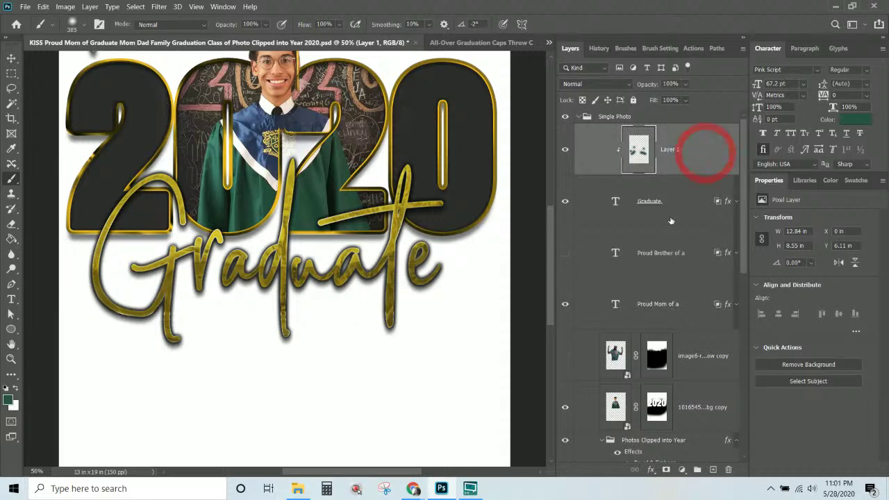
- In the Graduate text's blending options, disable Blend Clipped Layers as Group and enable Layer Mask Hides Effects and Vector Mask Hides Effects
click(727, 203)
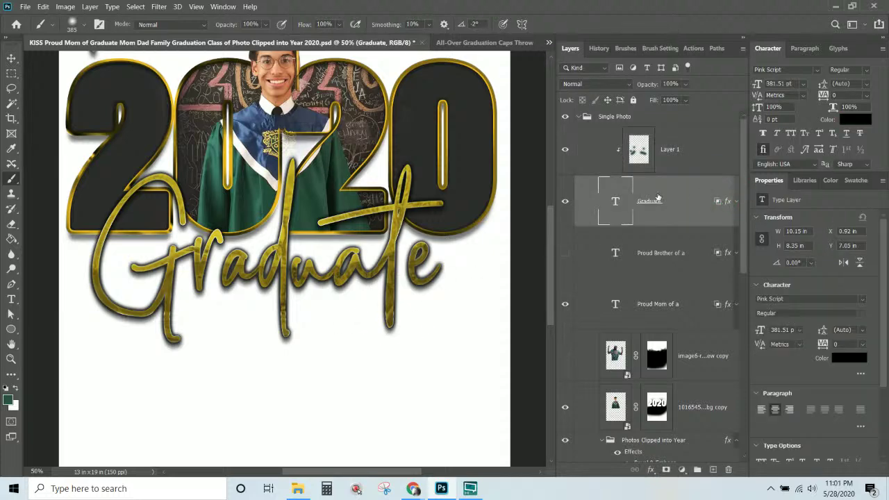
double_click(687, 208)
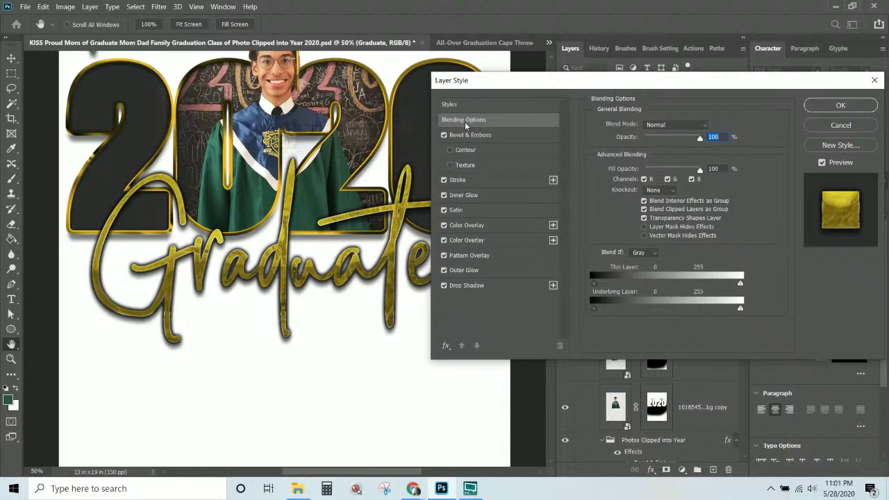
click(644, 208)
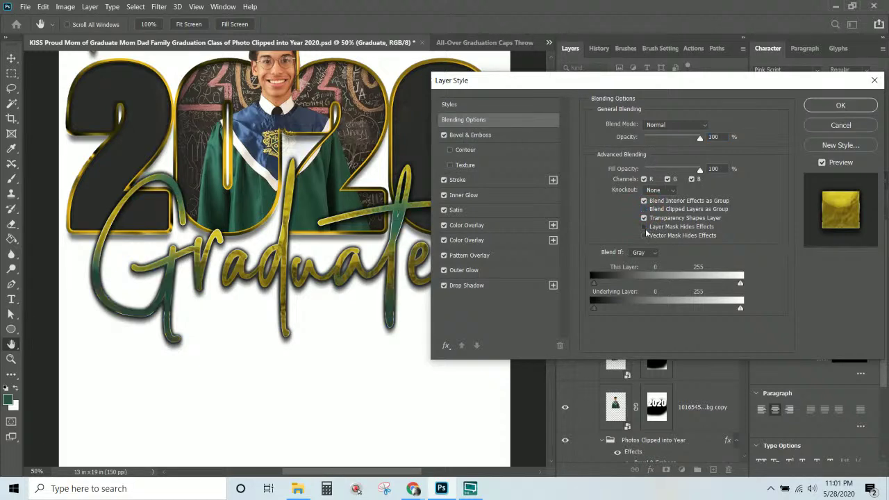
click(644, 226)
click(644, 236)
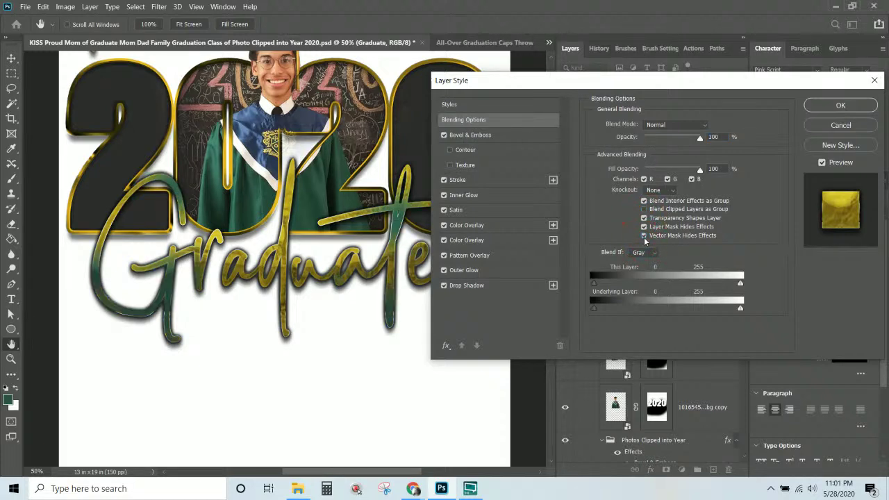
click(827, 105)
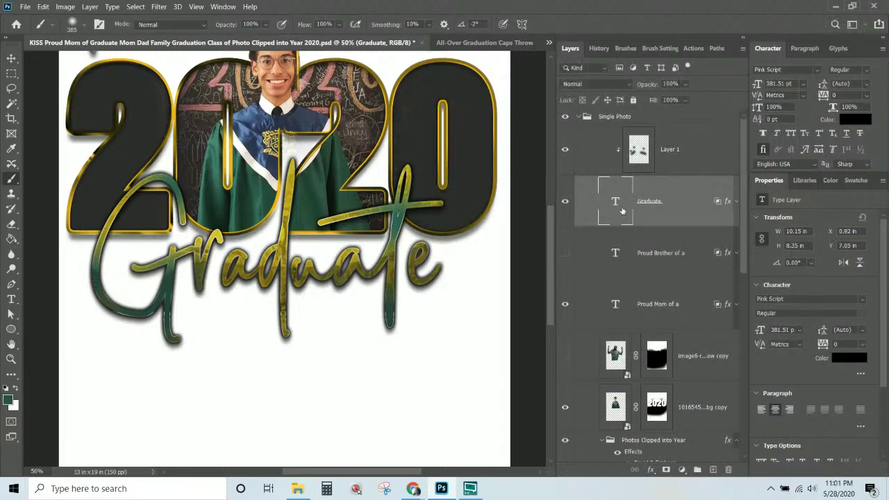
- Set the green paint layer's blend mode to Overlay and brush more green over the d in Graduate
click(671, 150)
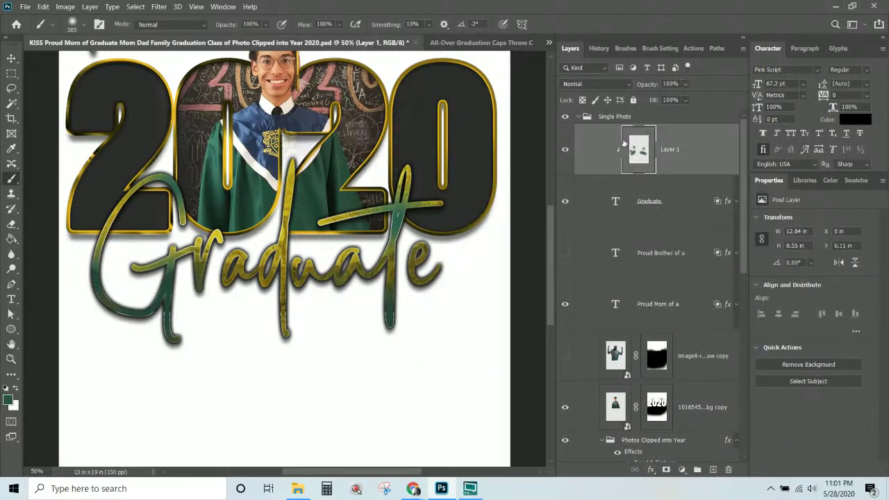
click(627, 84)
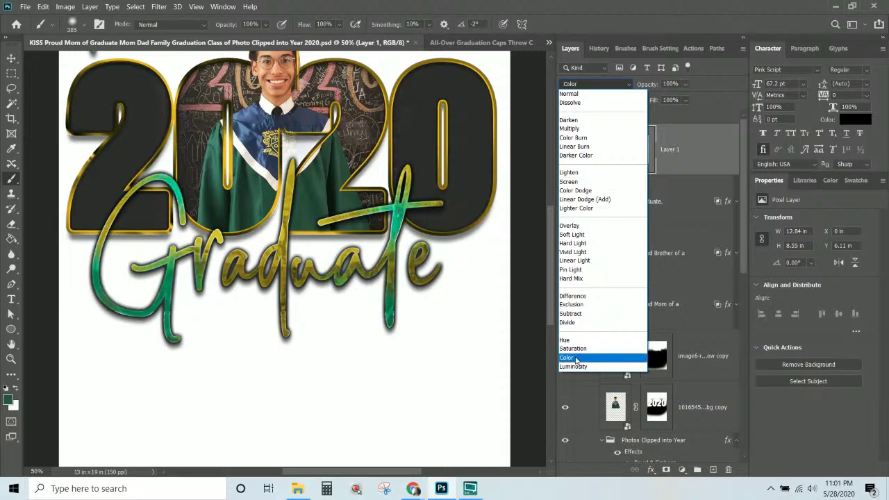
click(578, 229)
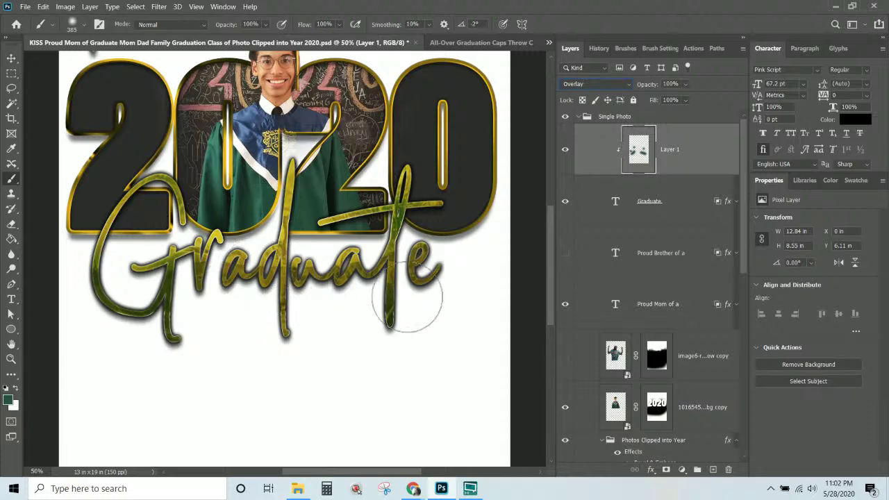
mouse_move(272, 214)
mouse_down()
mouse_move(305, 226)
mouse_move(294, 351)
mouse_move(268, 315)
mouse_up()
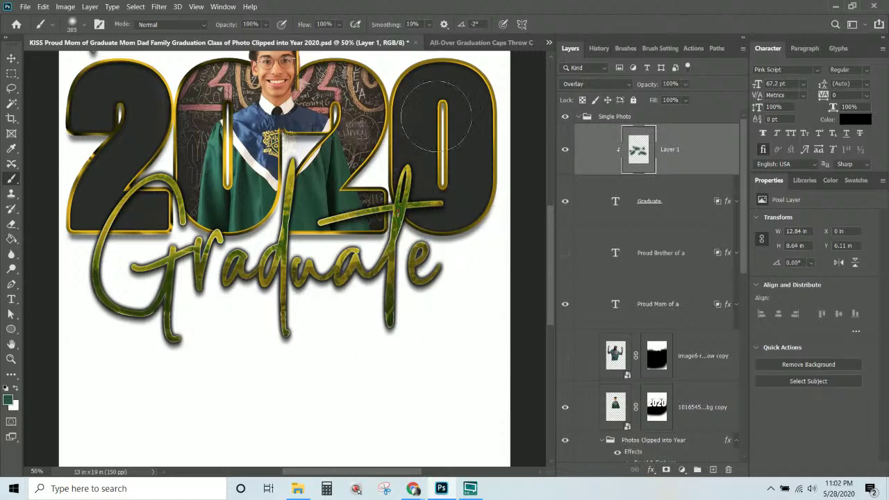
- Add a new layer and move it beneath the green paint layer so it is clipped to the Graduate text
scroll(445, 254, up, 3)
scroll(440, 243, up, 3)
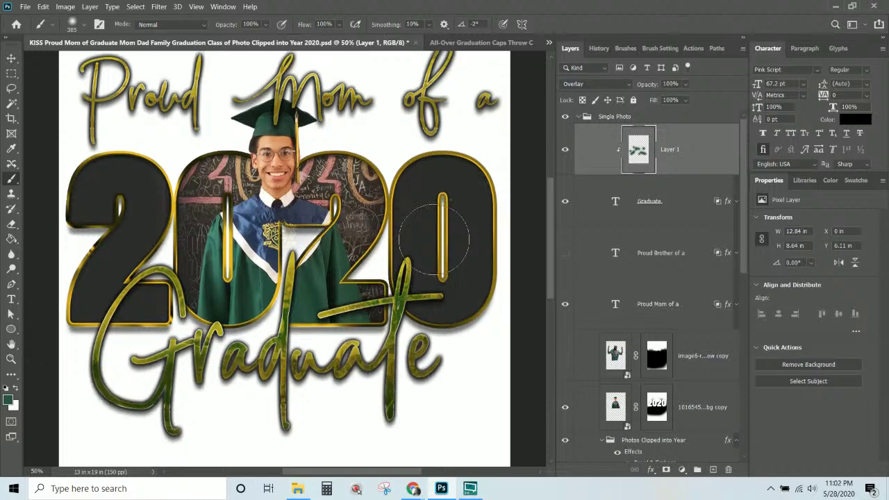
click(681, 156)
click(692, 153)
click(714, 470)
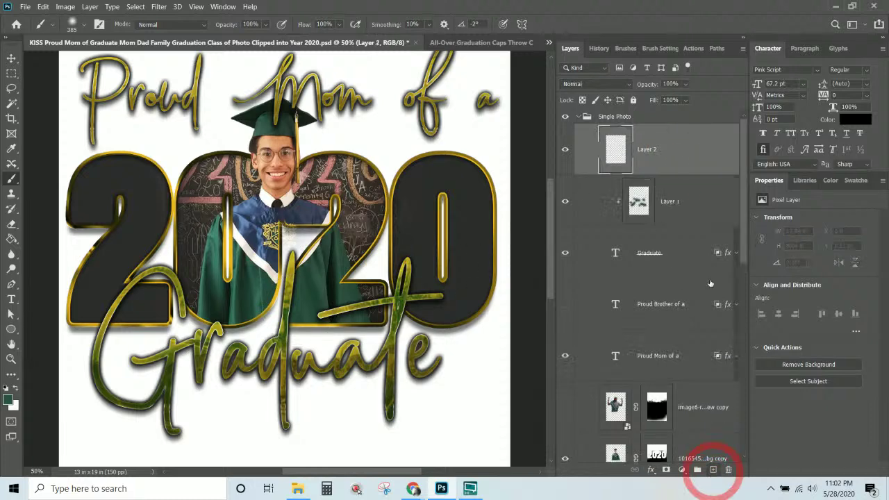
key(ctrl+bracketleft)
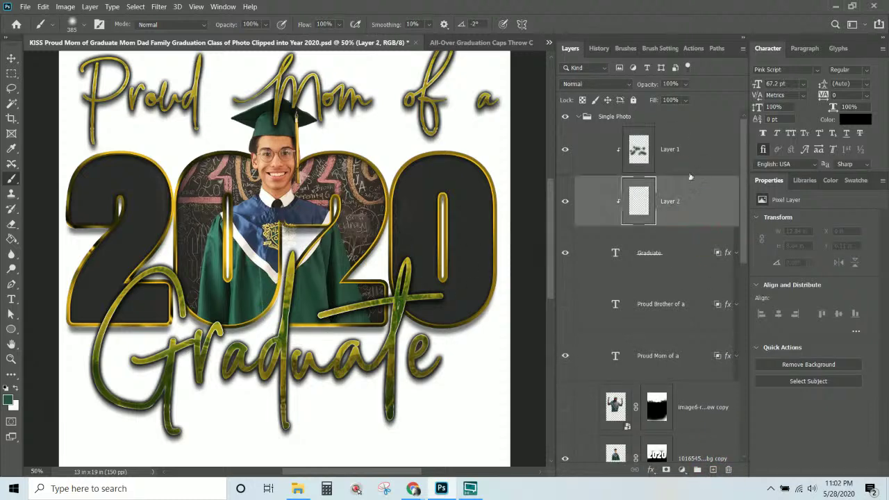
- Sample the navy from the gown's yoke for the foreground color and shift it to the more saturated #152653
click(8, 400)
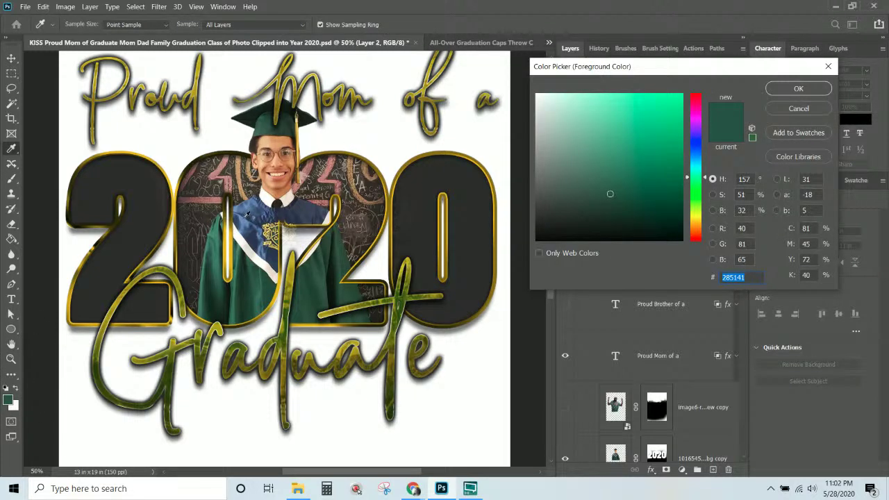
click(254, 214)
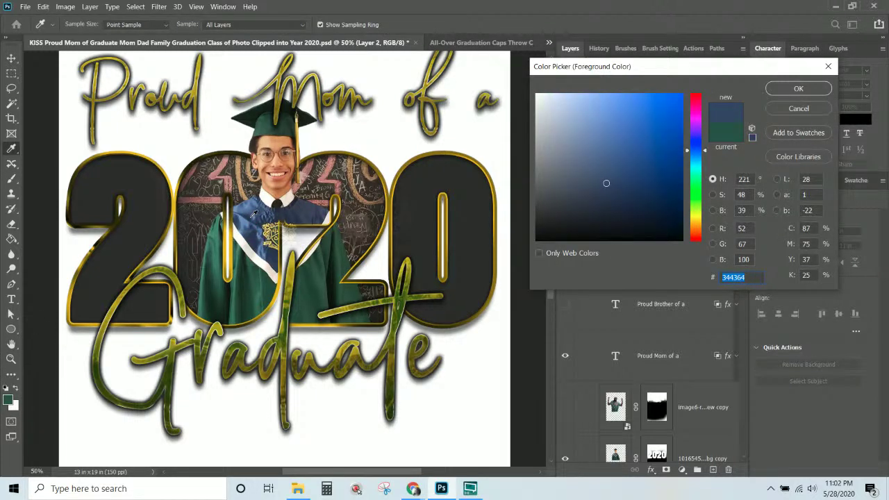
click(253, 215)
click(252, 216)
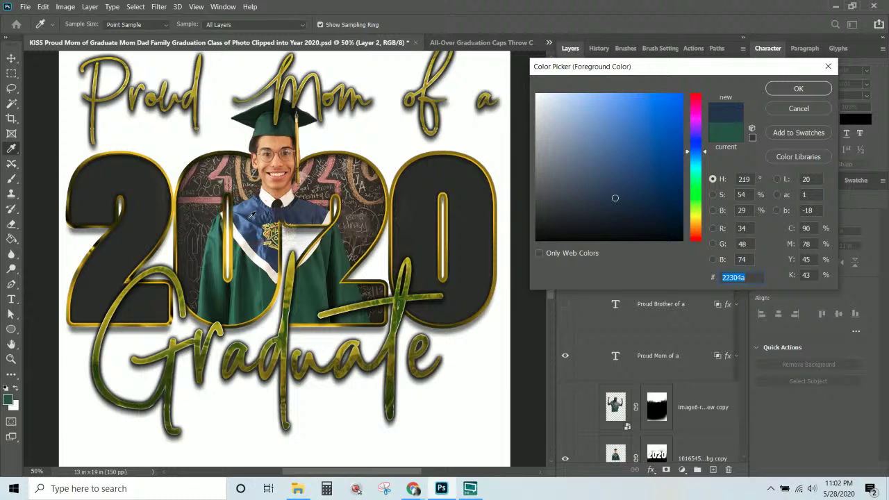
click(258, 240)
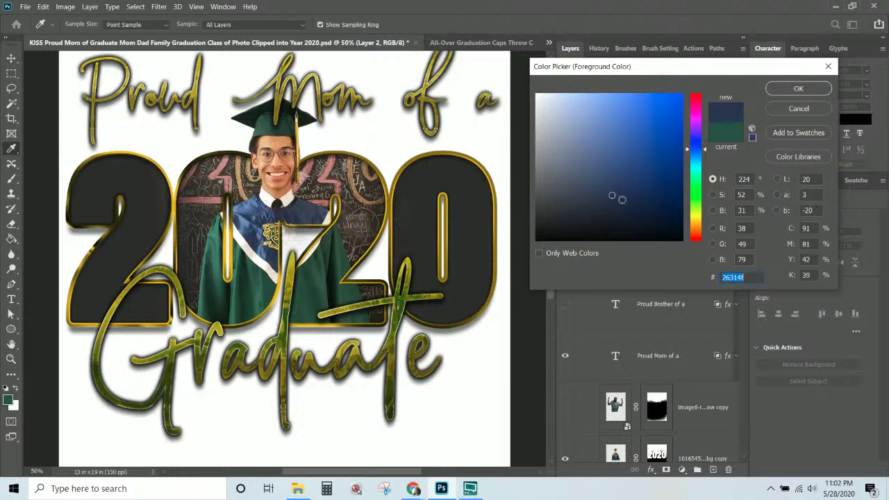
drag(617, 198, 644, 194)
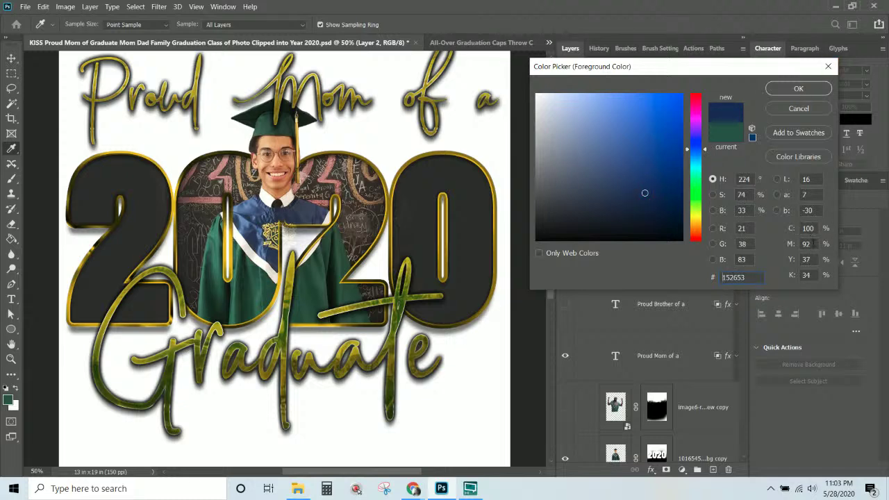
- Set the foreground color's magenta to 78% and its yellow and black to 0%
double_click(806, 244)
text(78)
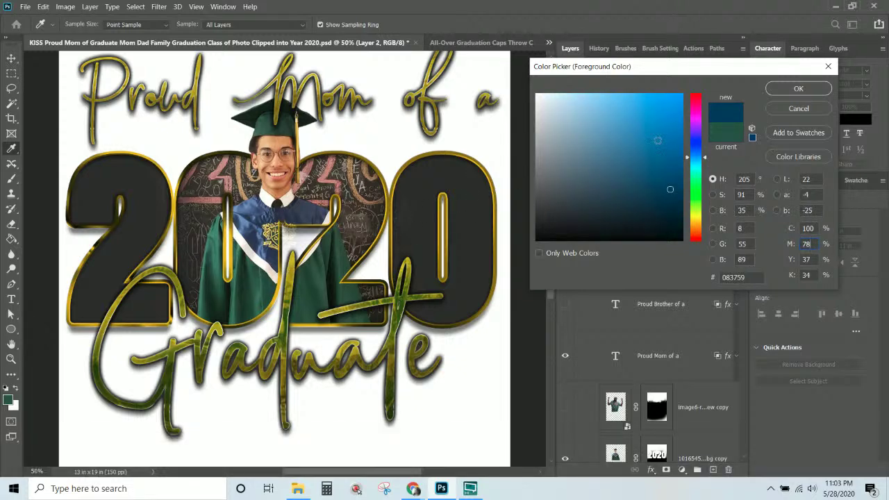
click(809, 259)
text(0)
key(Tab)
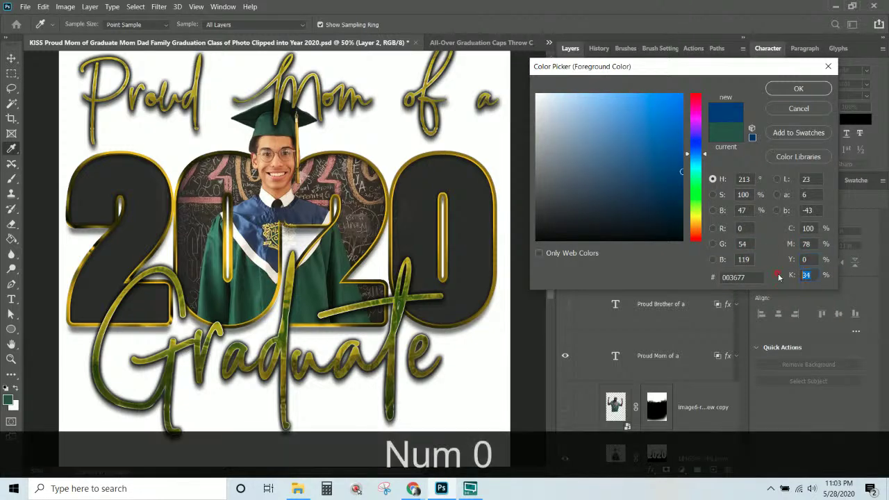
text(0)
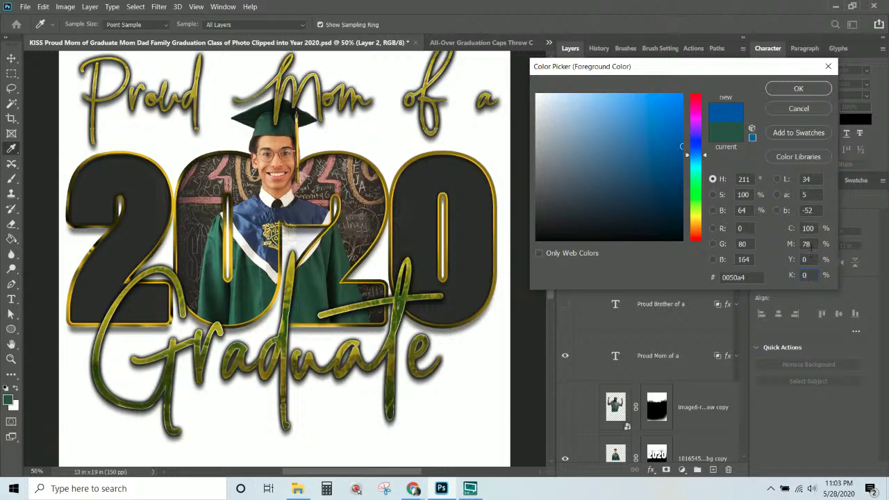
- Change the color's magenta to 72% and black to 70%, pick a slightly less saturated dark navy, and apply it
click(808, 244)
text(72)
text(10)
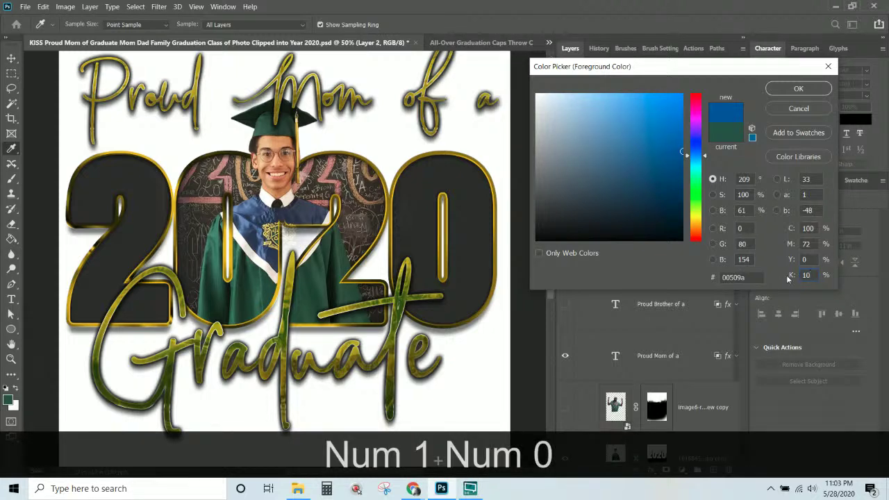
key(BackSpace)
key(BackSpace)
text(30)
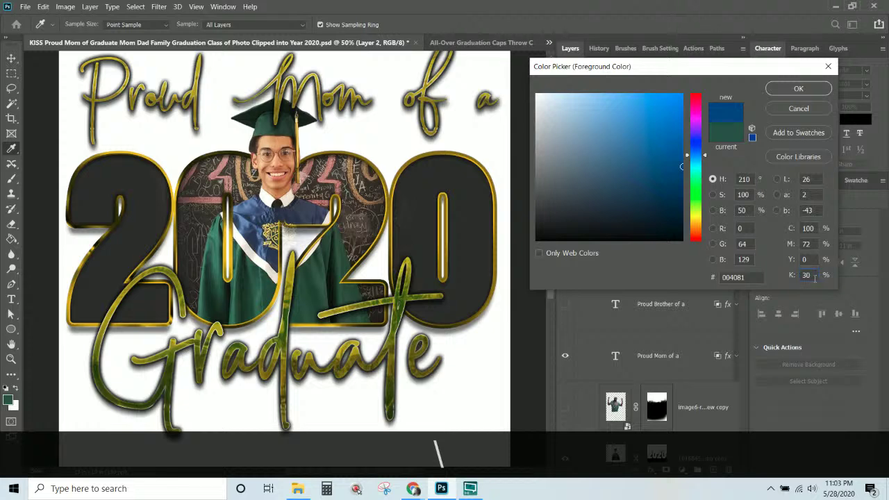
text(70)
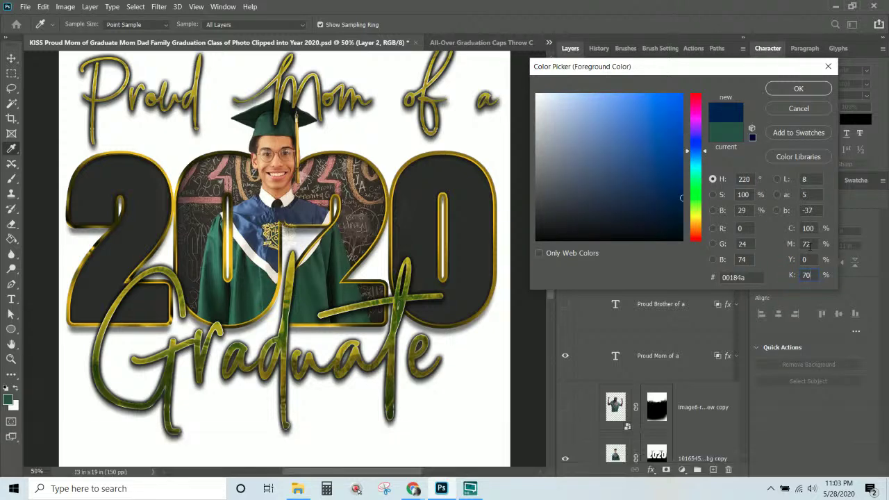
drag(672, 197, 657, 200)
click(819, 91)
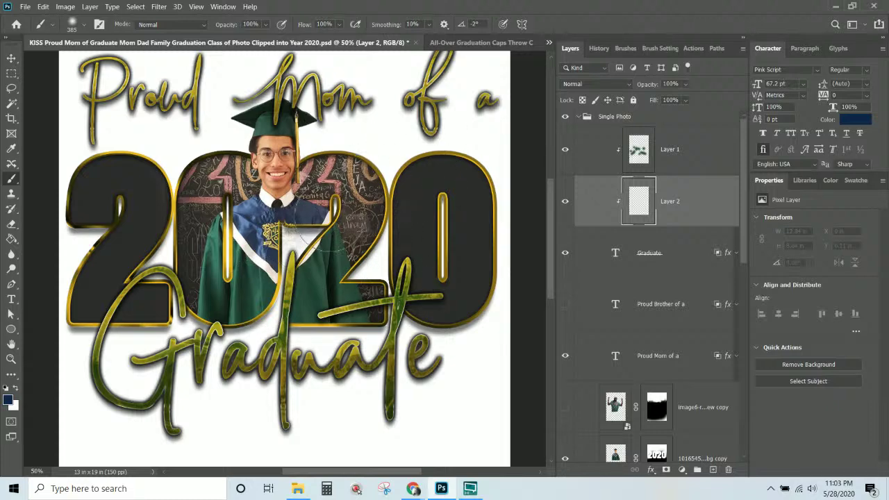
- Paint navy patches across the Graduate lettering on Layer 2 with the 385 px soft brush, leaving some green areas
scroll(326, 149, up, 2)
scroll(285, 259, down, 3)
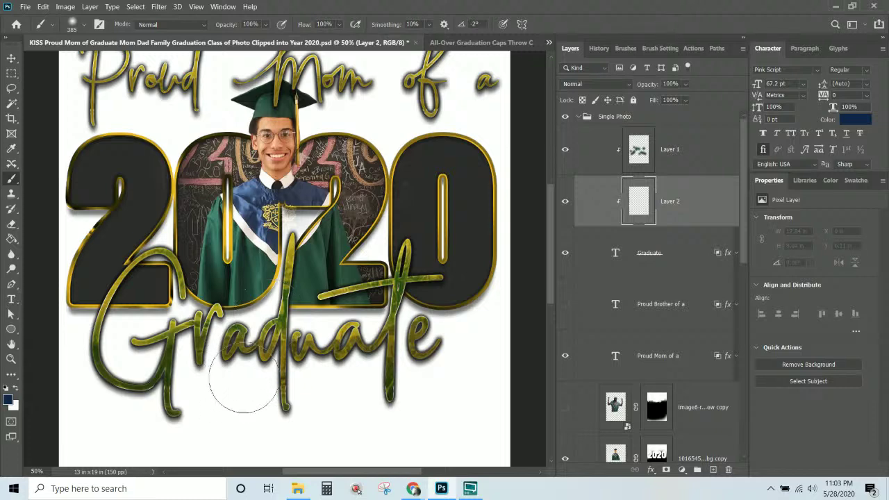
mouse_move(237, 378)
mouse_down()
mouse_move(313, 434)
mouse_move(360, 402)
mouse_move(409, 417)
mouse_move(414, 390)
mouse_move(396, 353)
mouse_move(410, 394)
mouse_move(417, 363)
mouse_move(451, 359)
mouse_move(326, 357)
mouse_move(337, 362)
mouse_move(341, 380)
mouse_move(332, 344)
mouse_move(331, 382)
mouse_up()
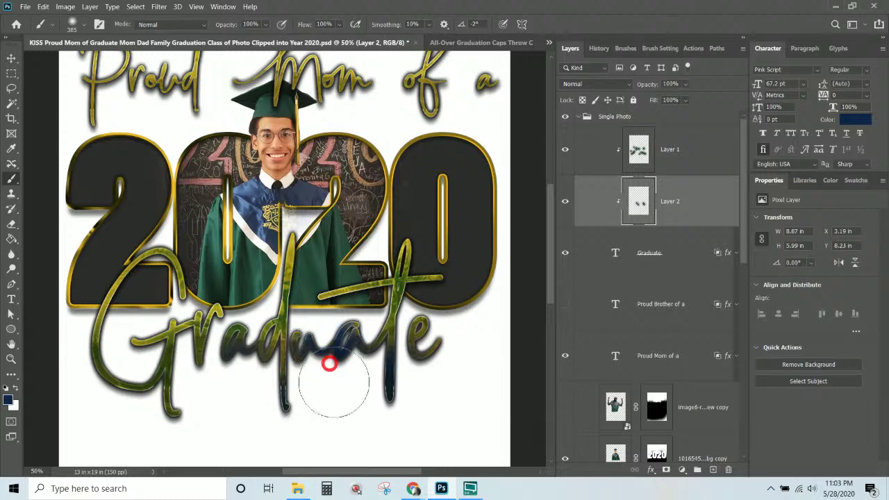
mouse_move(175, 378)
mouse_down()
mouse_move(180, 314)
mouse_move(199, 321)
mouse_move(177, 273)
mouse_move(195, 272)
mouse_move(145, 321)
mouse_move(91, 401)
mouse_move(75, 334)
mouse_move(145, 357)
mouse_move(129, 407)
mouse_up()
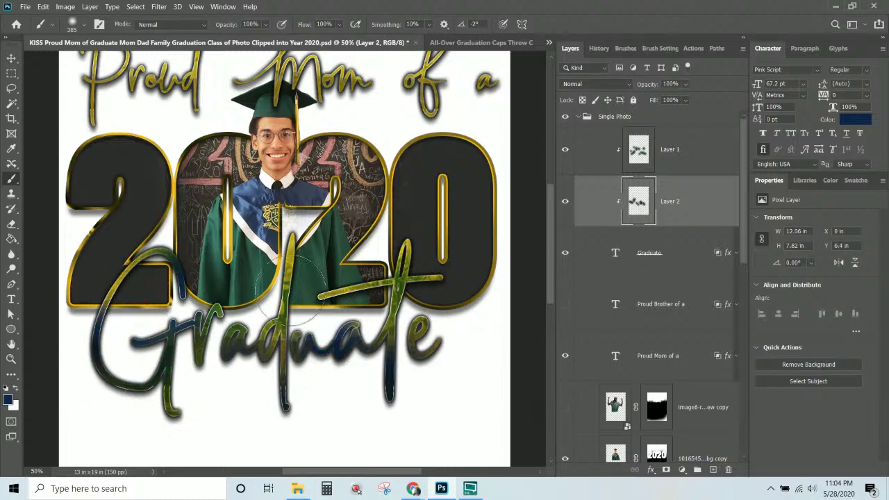
mouse_move(295, 248)
mouse_down()
mouse_move(387, 191)
mouse_move(432, 264)
mouse_move(399, 259)
mouse_move(434, 236)
mouse_move(410, 247)
mouse_move(469, 270)
mouse_move(422, 264)
mouse_move(457, 279)
mouse_move(423, 287)
mouse_move(375, 263)
mouse_move(378, 240)
mouse_move(417, 254)
mouse_up()
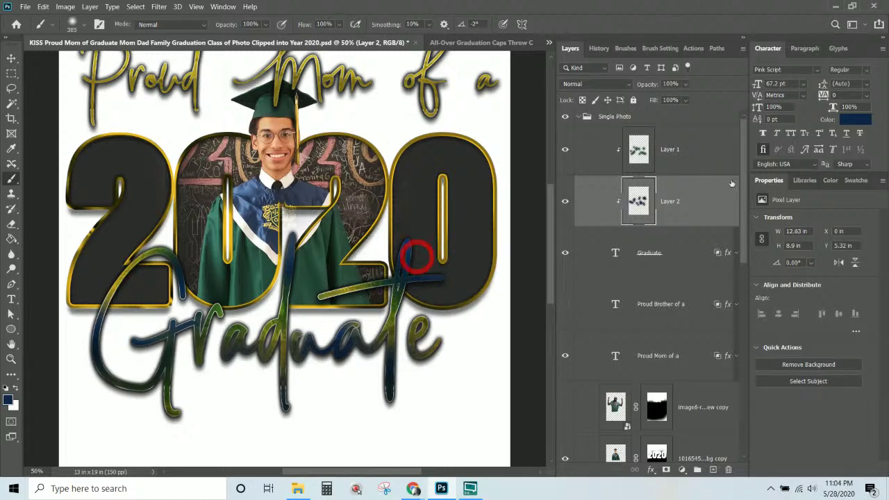
click(231, 337)
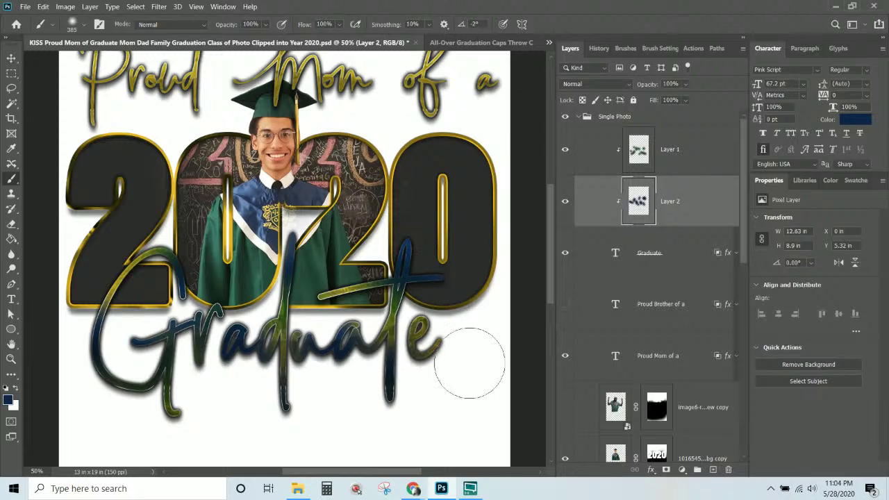
- Set the blend mode of the navy paint layer, Layer 2, to Darken
click(674, 172)
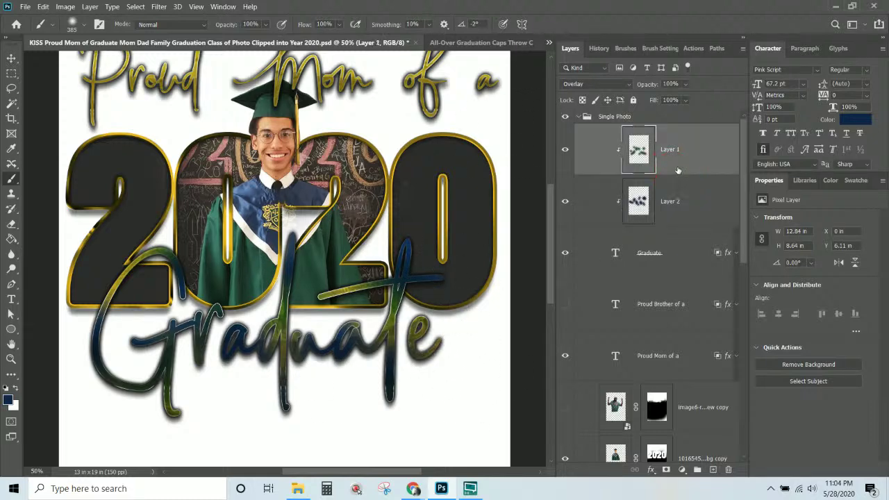
click(677, 191)
click(596, 83)
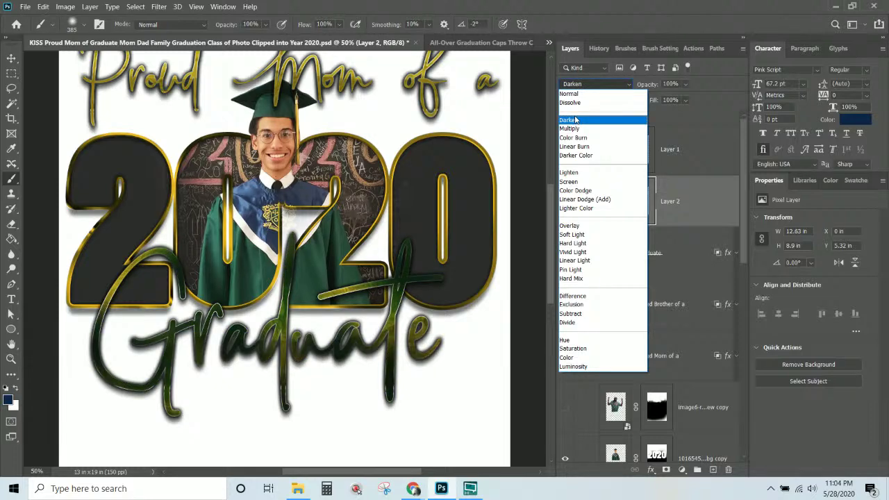
click(575, 119)
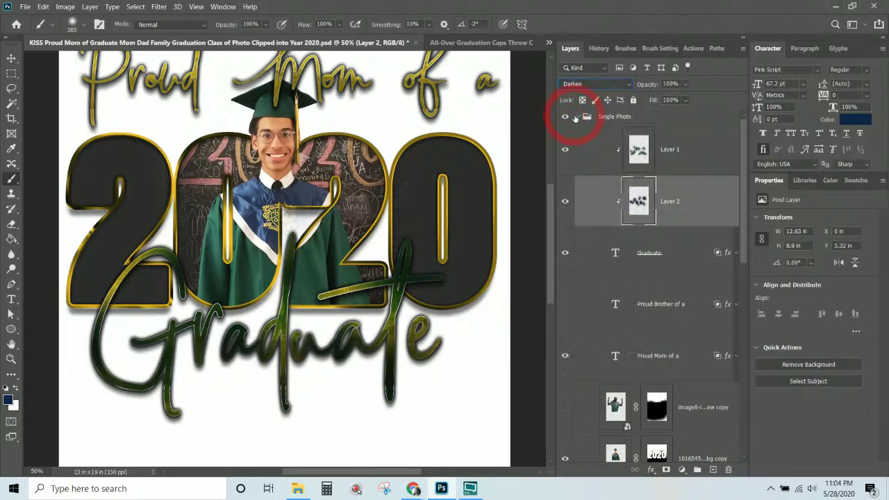
- Duplicate the Graduate text layer, accepting the default copy name
click(673, 208)
click(671, 256)
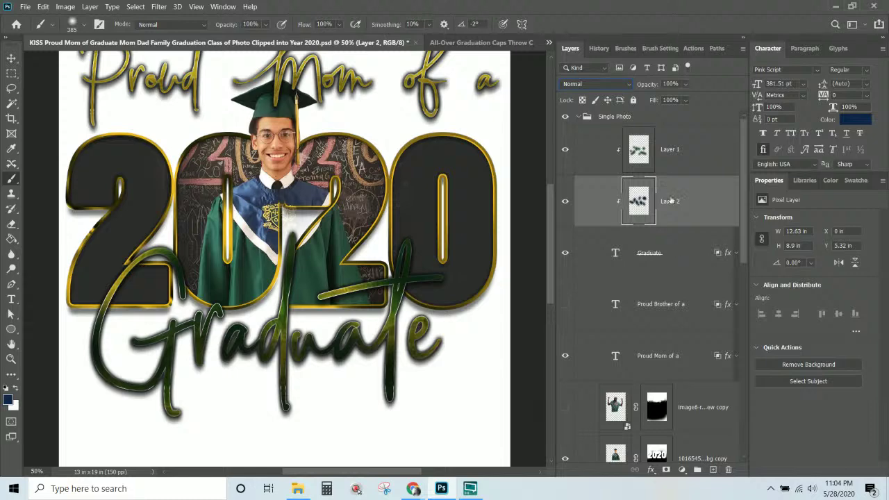
right_click(688, 216)
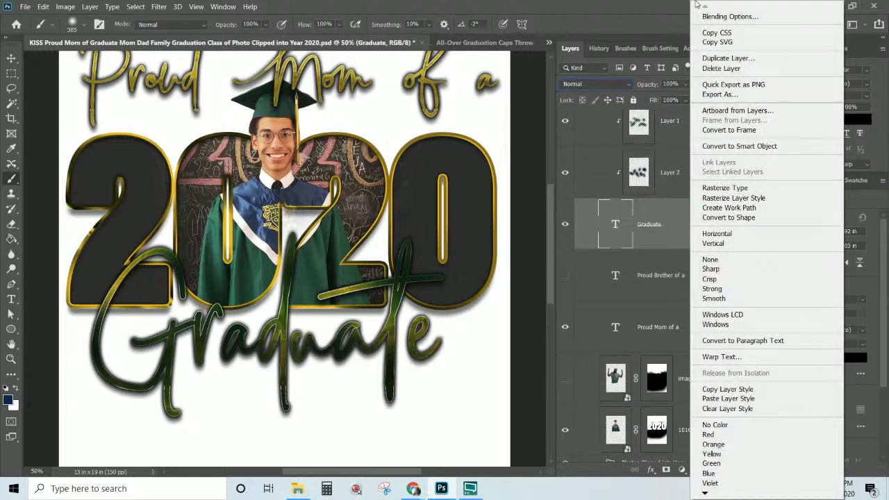
click(733, 59)
key(Return)
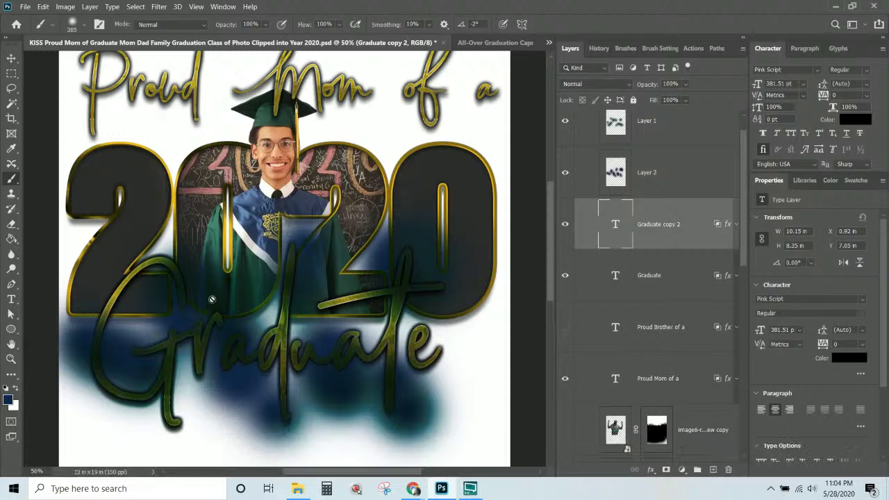
- Clip the green and navy paint layers to the duplicated Graduate text and hide the original Graduate layer
scroll(684, 203, up, 1)
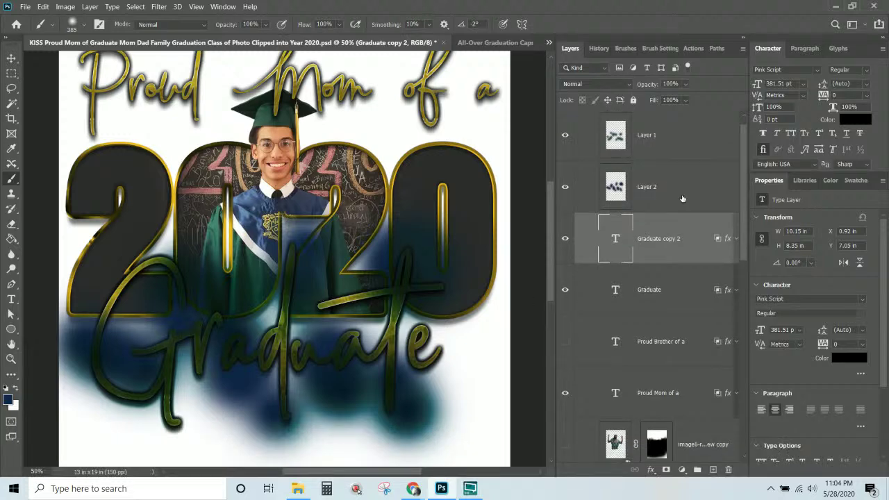
click(673, 136)
scroll(673, 137, up, 1)
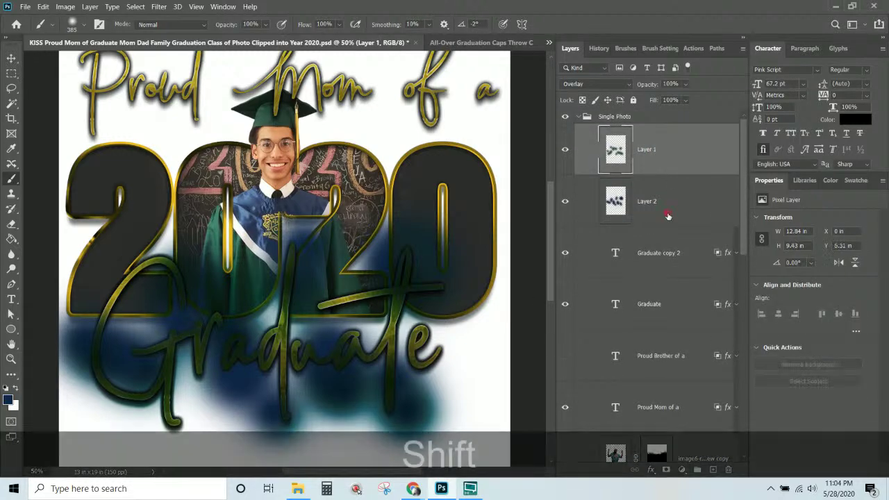
shift+click(670, 210)
right_click(673, 209)
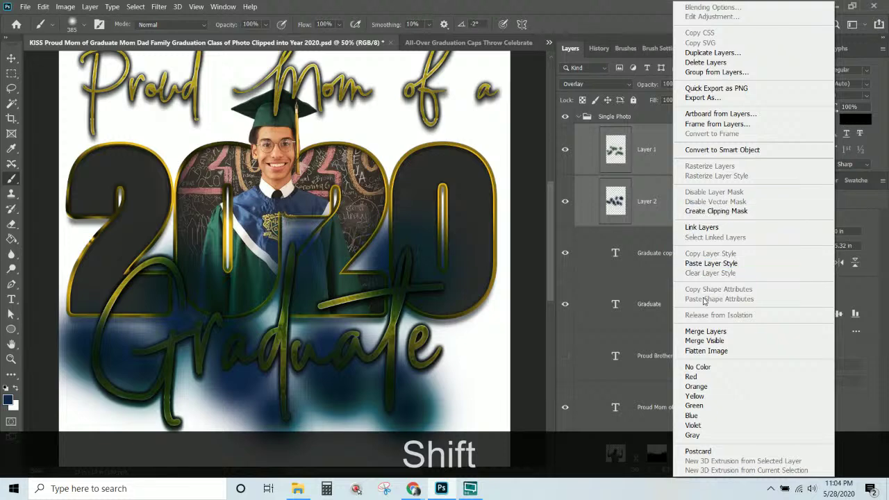
click(716, 210)
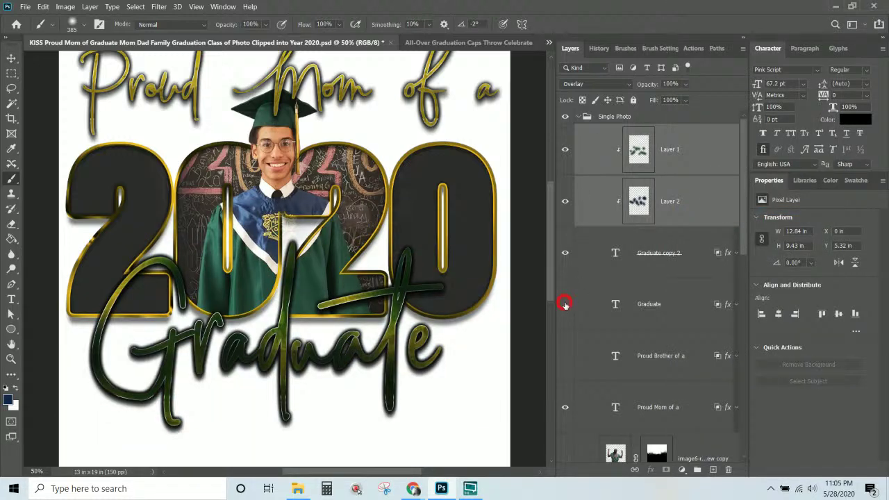
click(564, 304)
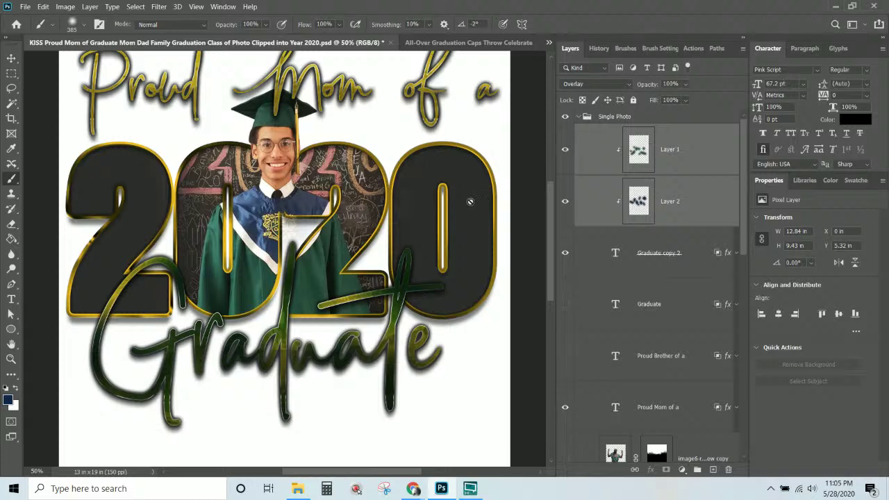
- Try the duplicated Graduate text without its gold Multiply Color Overlay
click(724, 254)
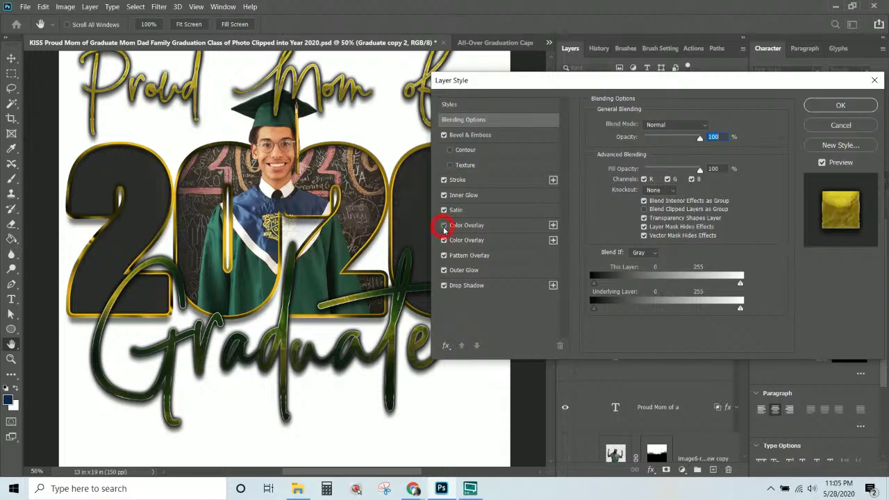
click(443, 227)
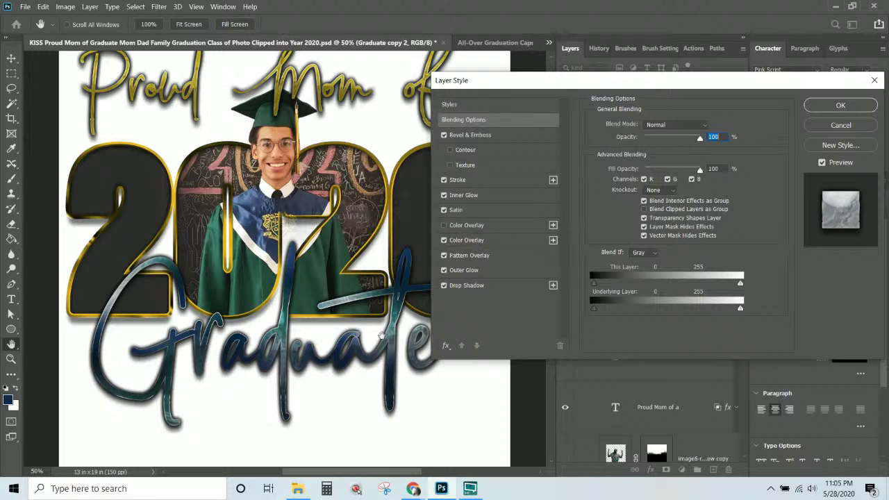
click(452, 225)
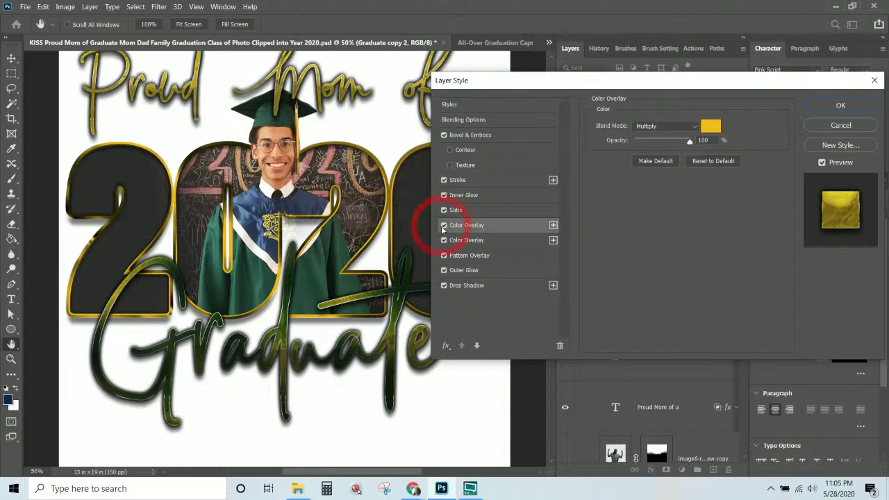
click(841, 108)
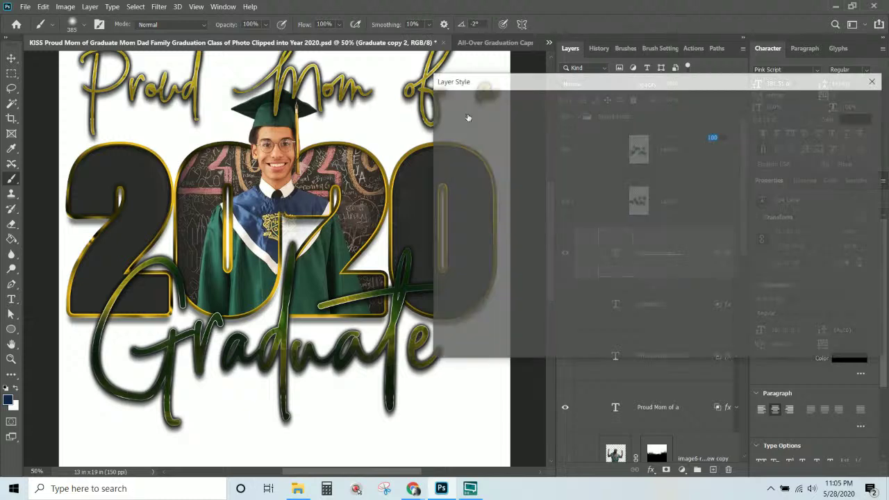
- Turn off the gold Multiply Color Overlay on the duplicated Graduate text, keep the gray Color-mode overlay on, and apply the style
click(443, 225)
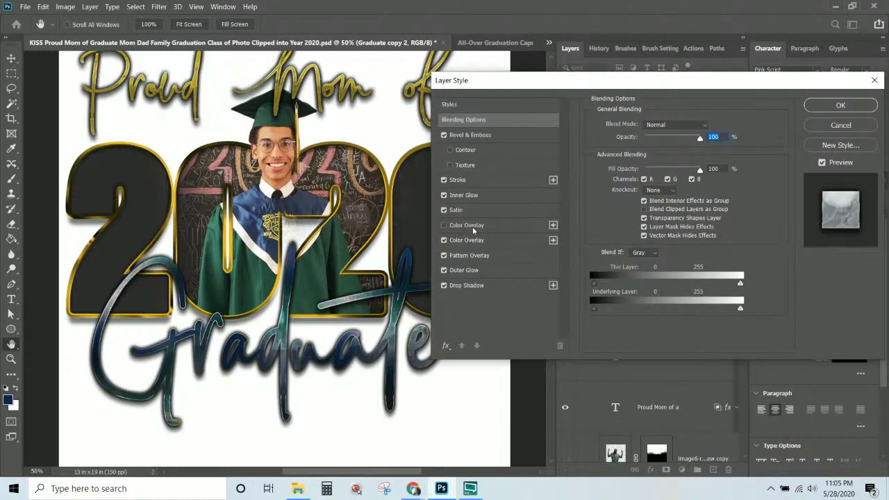
click(478, 226)
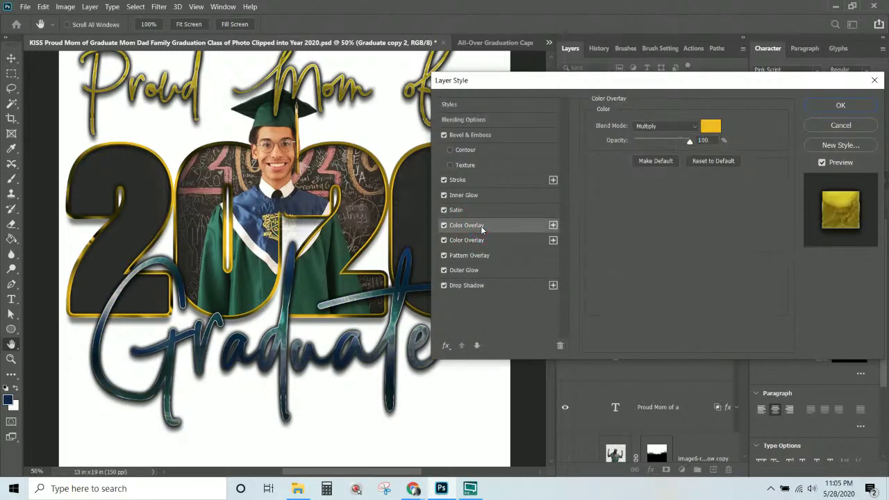
click(444, 225)
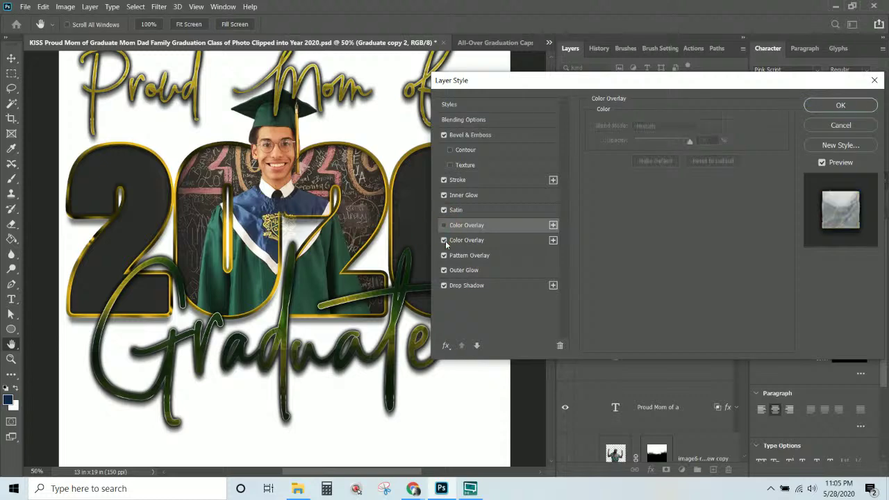
click(466, 240)
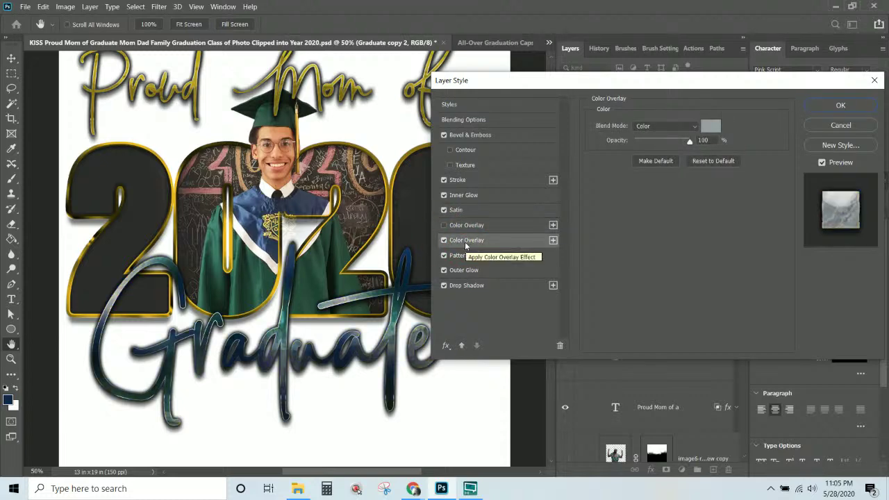
click(443, 241)
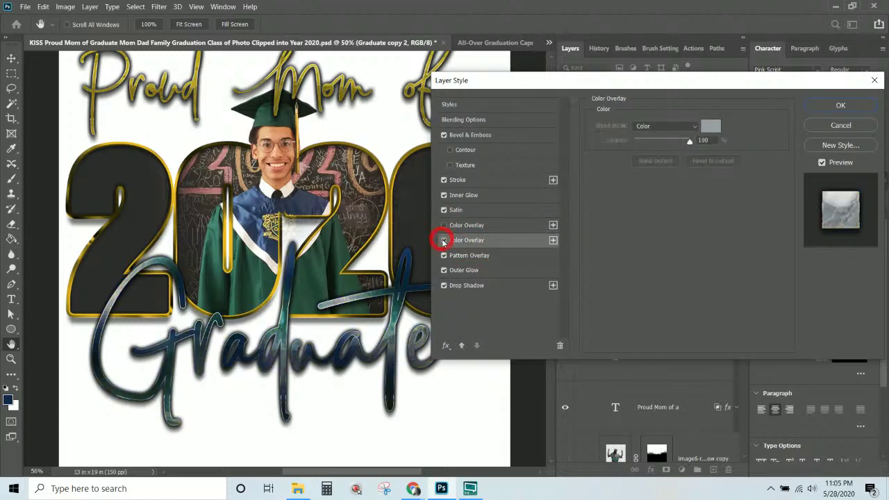
click(444, 241)
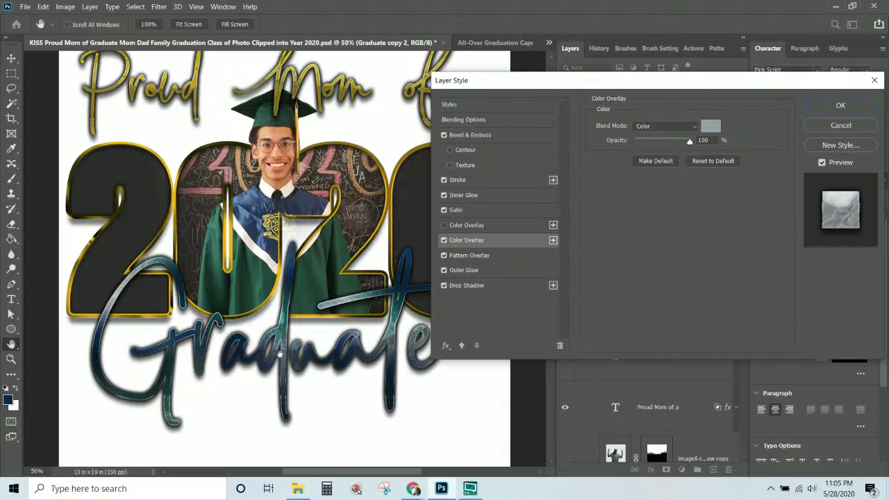
click(836, 108)
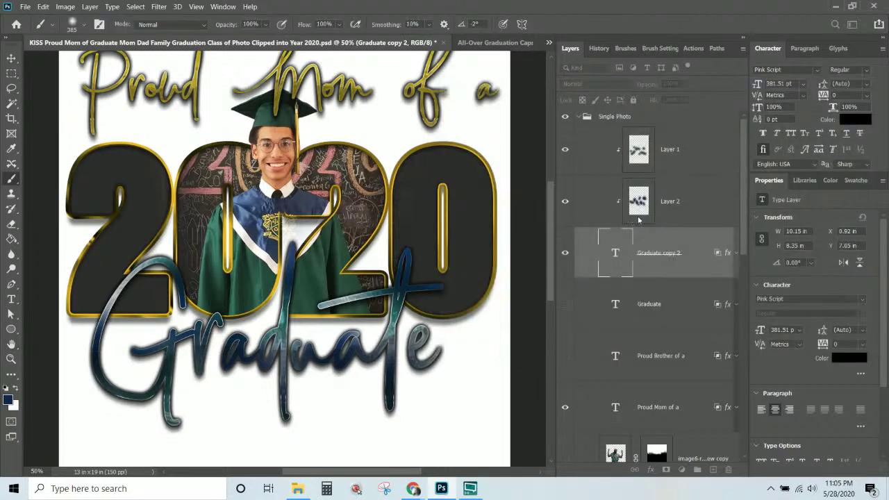
- Add a new layer between Layer 1 and Layer 2 so it is clipped to the duplicated Graduate text
click(688, 149)
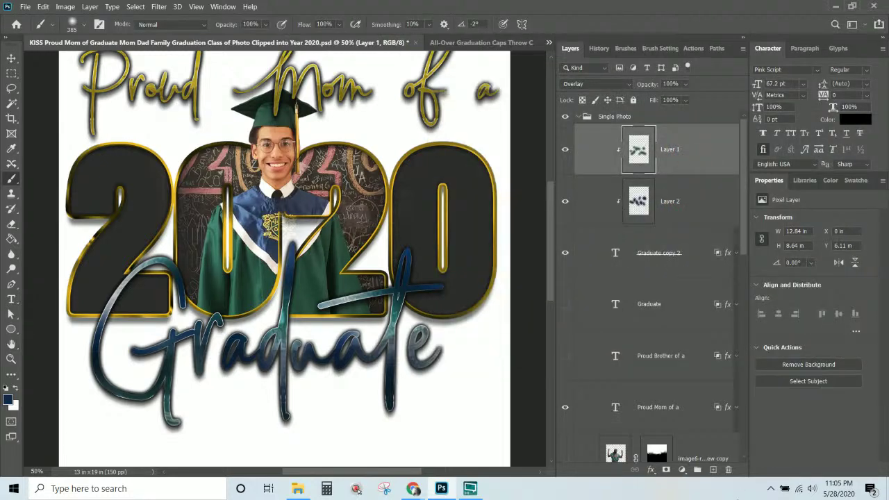
click(713, 470)
drag(678, 226, 680, 223)
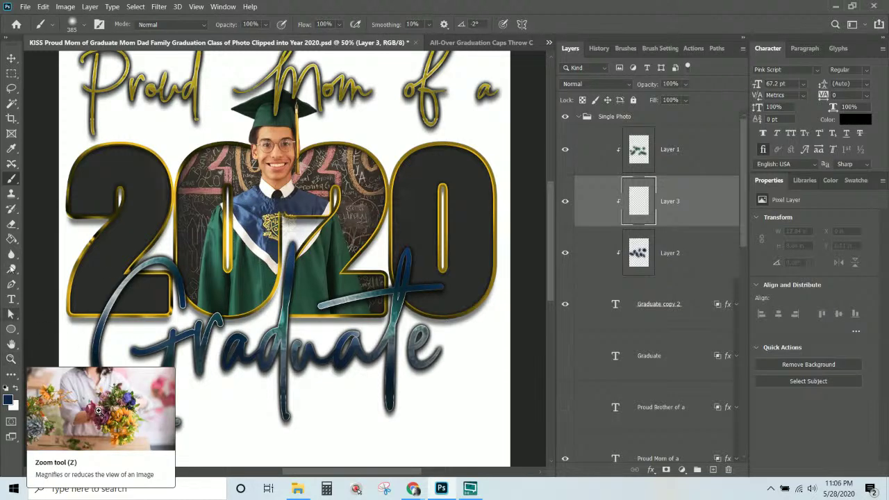
- Sample the bright gold from the 2020 digits' outline as the foreground color and reduce the brush size to 228 px
click(11, 178)
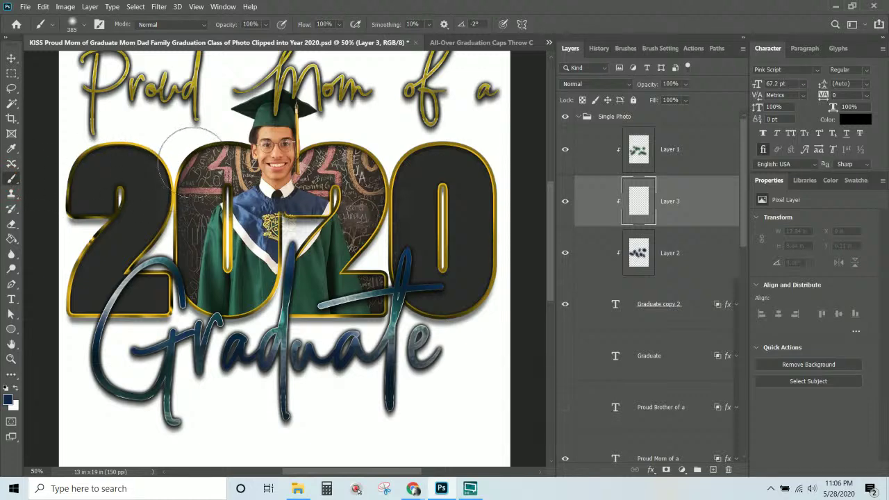
key(alt)
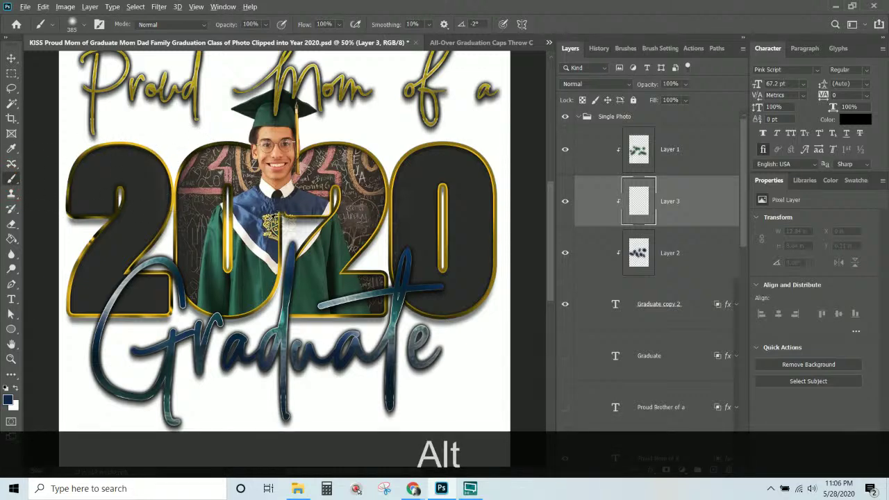
alt+click(272, 222)
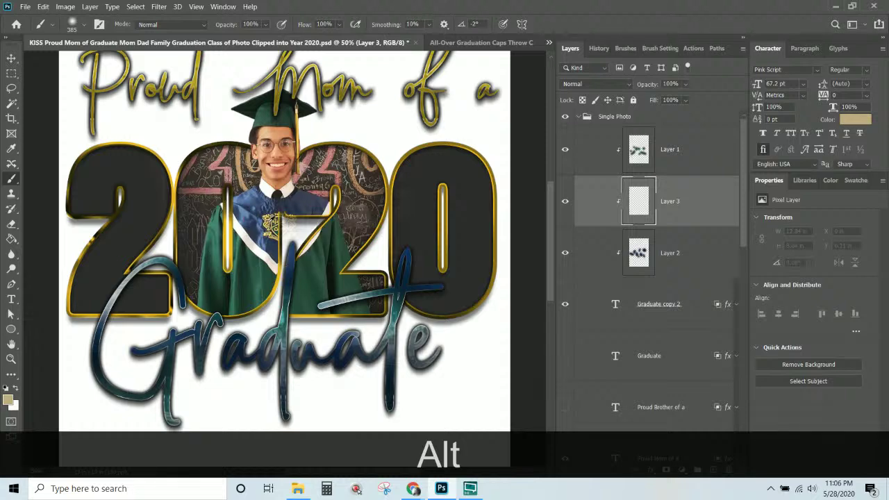
alt+click(272, 223)
alt+click(272, 222)
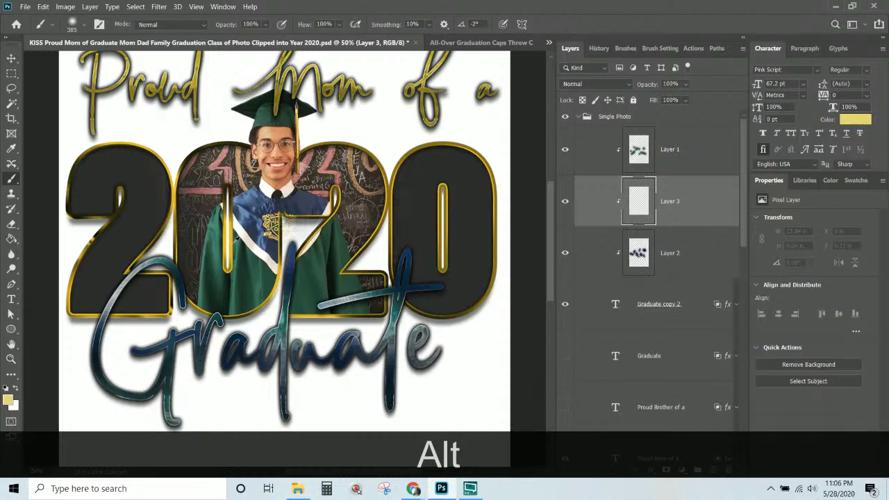
alt+click(234, 237)
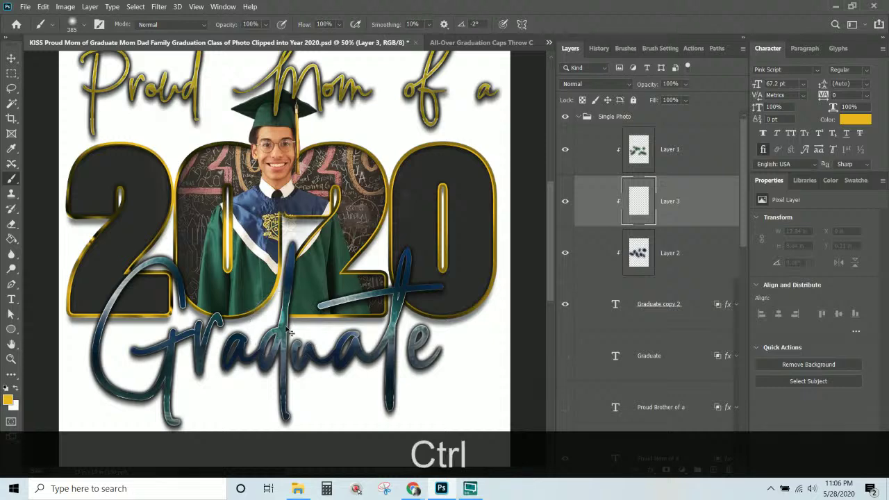
drag(284, 329, 259, 330)
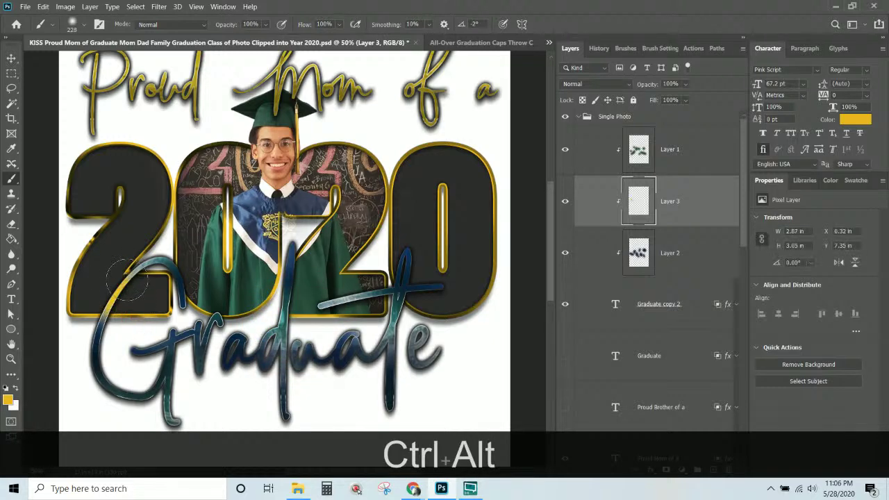
- Brush gold on Layer 3 over the Graduate lettering's G tail, d, u, start of the t crossbar, and e
drag(173, 416, 188, 420)
mouse_move(251, 316)
mouse_down()
mouse_move(258, 347)
mouse_move(275, 326)
mouse_move(281, 340)
mouse_up()
click(284, 428)
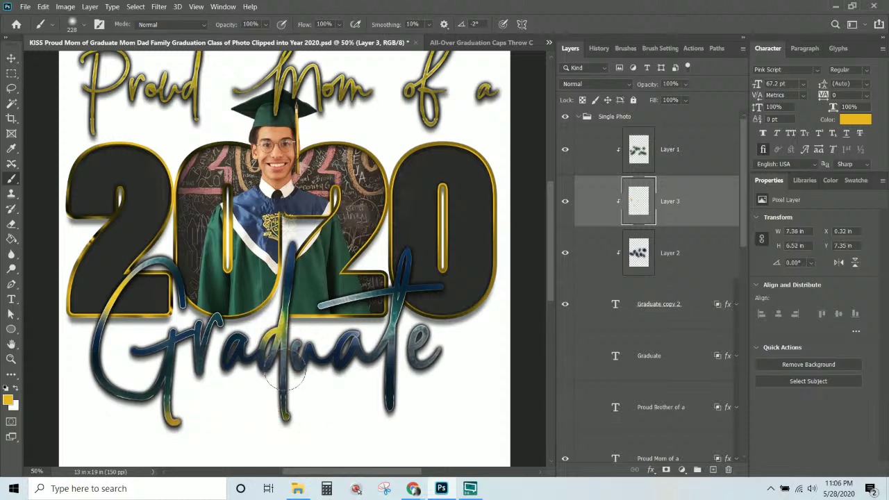
click(303, 353)
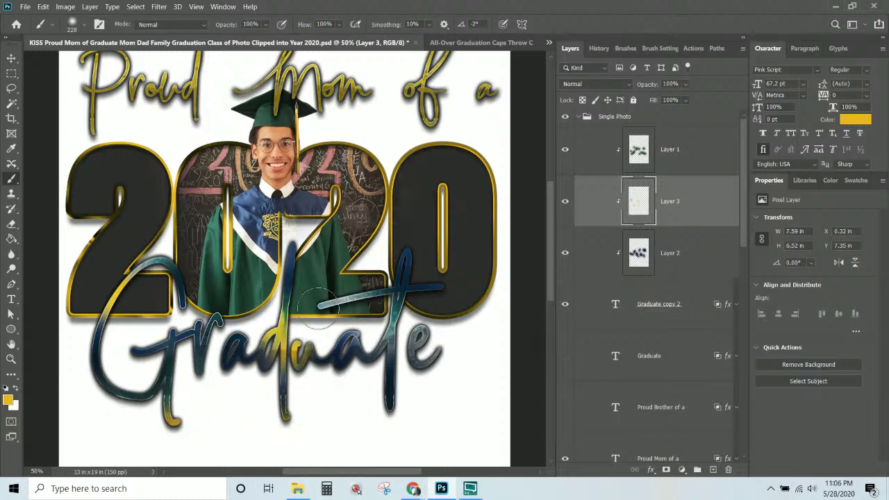
drag(321, 307, 360, 296)
mouse_move(416, 327)
mouse_down()
mouse_move(435, 375)
mouse_move(416, 332)
mouse_up()
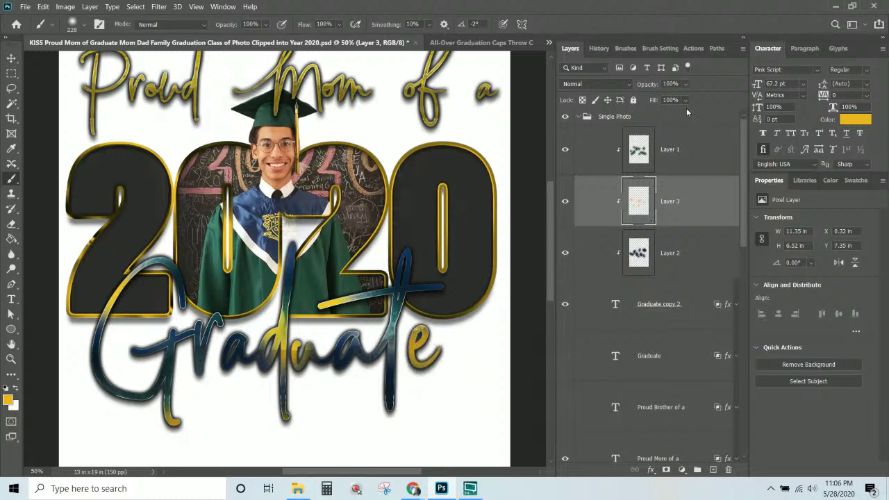
- Set Layer 3's blend mode to Multiply and brush more gold over the e, d stem, and the G's tail and upper curve
click(610, 83)
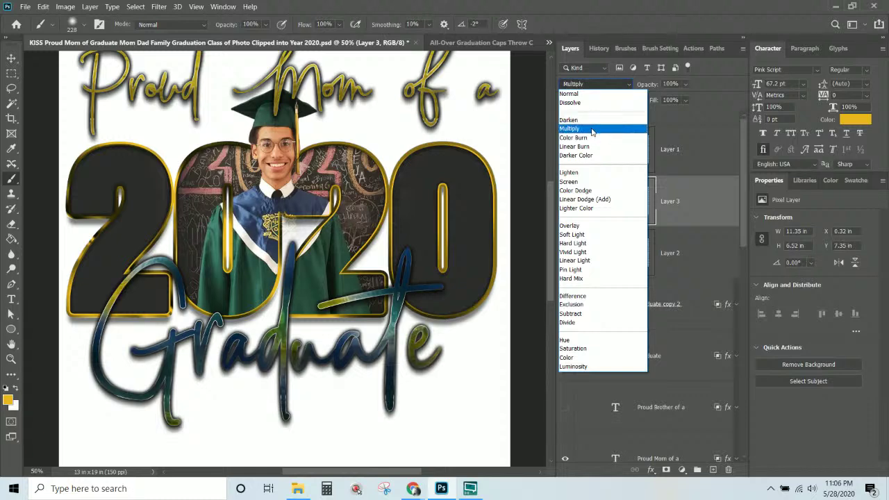
click(592, 130)
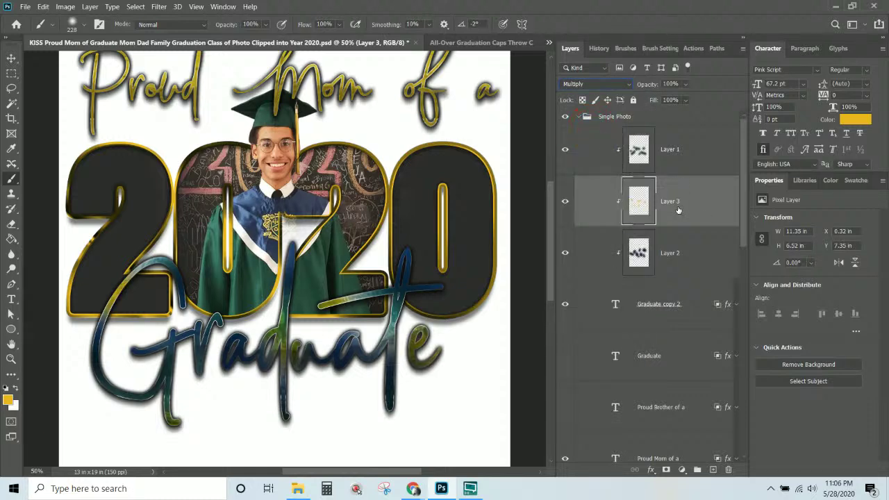
mouse_move(436, 362)
mouse_down()
mouse_move(443, 337)
mouse_move(345, 268)
mouse_move(346, 314)
mouse_move(326, 360)
mouse_move(259, 340)
mouse_move(288, 366)
mouse_move(282, 351)
mouse_move(287, 423)
mouse_up()
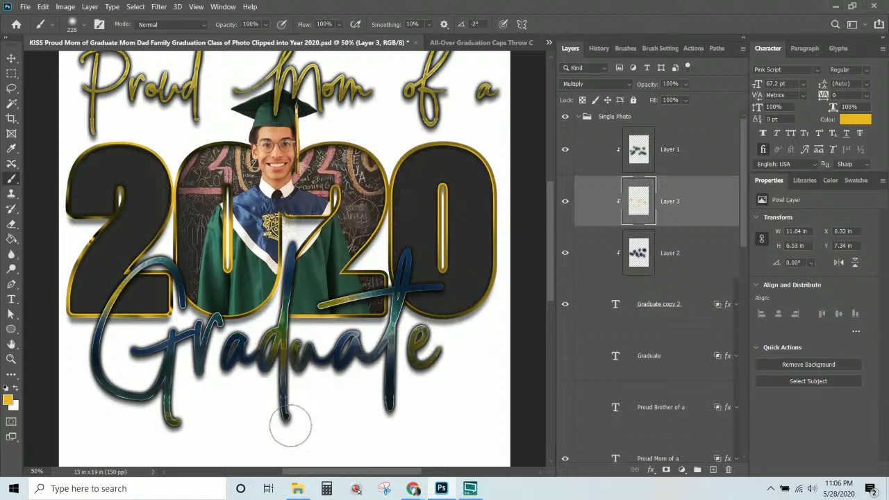
drag(166, 410, 178, 424)
mouse_move(145, 292)
mouse_down()
mouse_move(119, 295)
mouse_move(113, 285)
mouse_move(131, 277)
mouse_move(128, 288)
mouse_move(159, 245)
mouse_up()
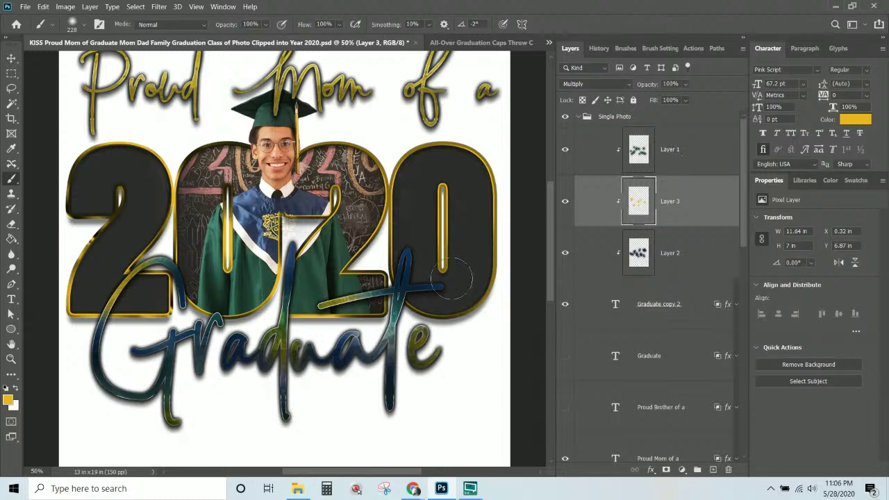
- Toggle the duplicated Graduate text's Drop Shadow and Outer Glow in its layer style, leaving Drop Shadow off and Outer Glow on
click(671, 306)
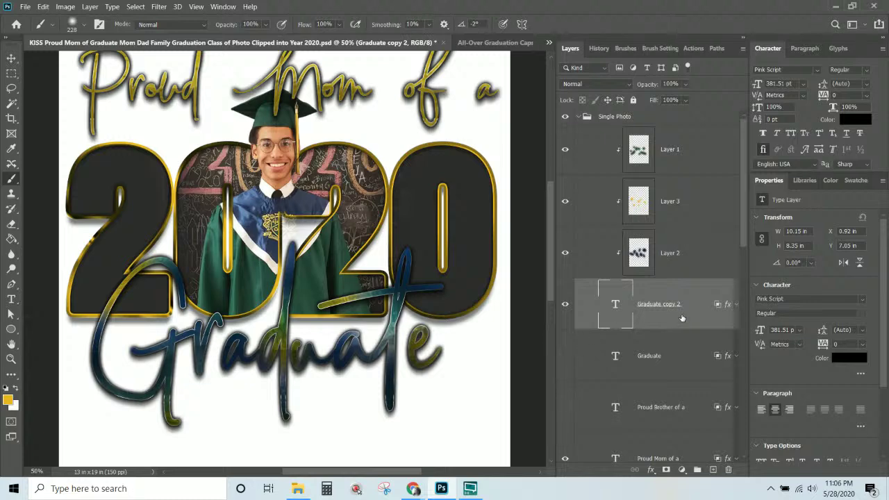
scroll(690, 318, down, 1)
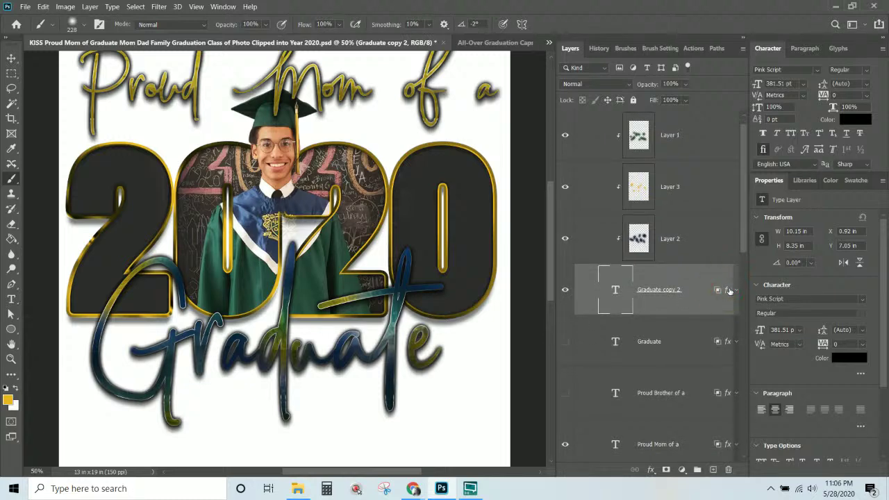
double_click(729, 291)
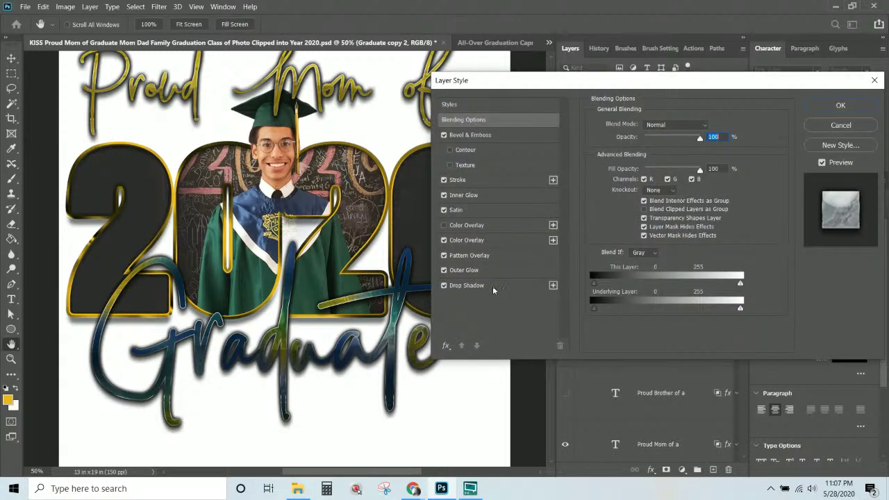
click(459, 285)
click(444, 285)
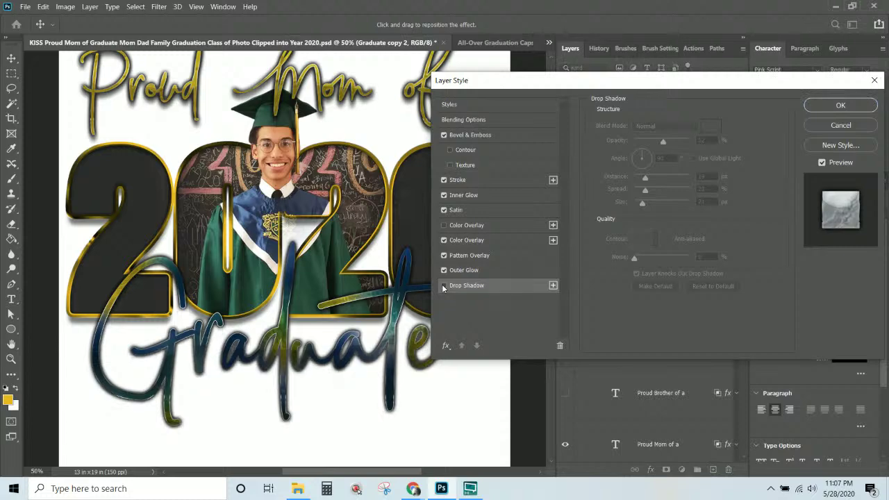
click(444, 286)
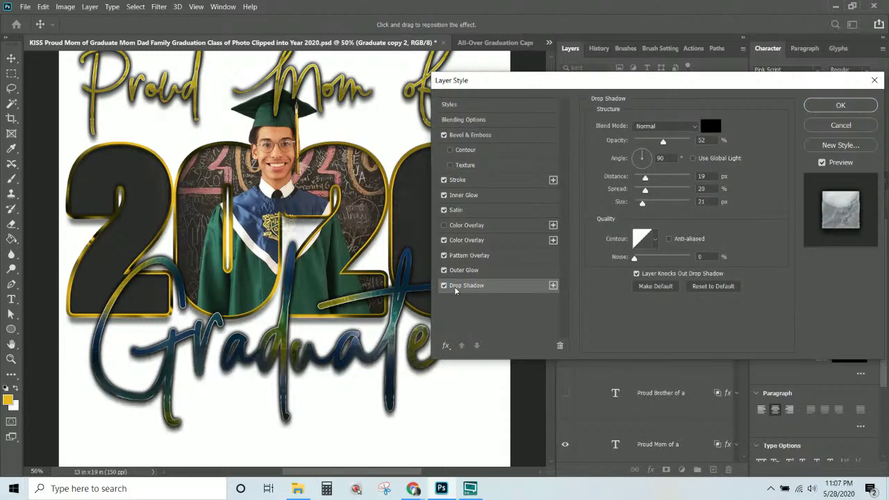
click(444, 286)
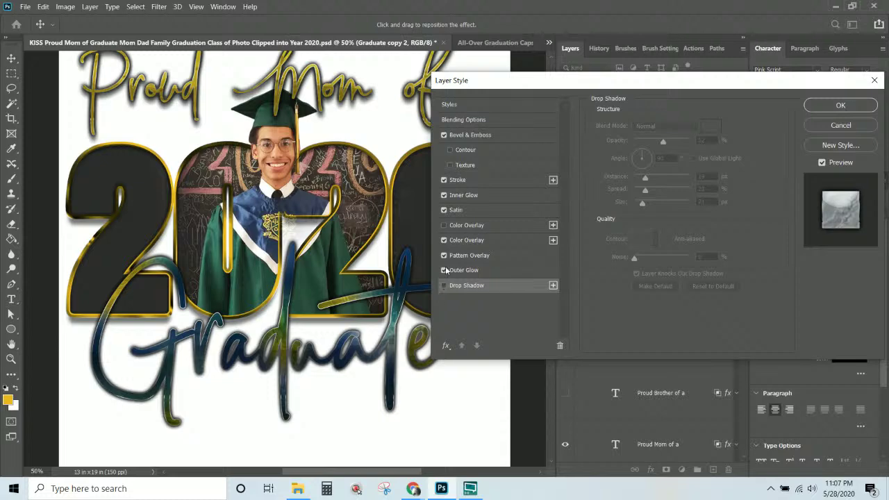
click(444, 271)
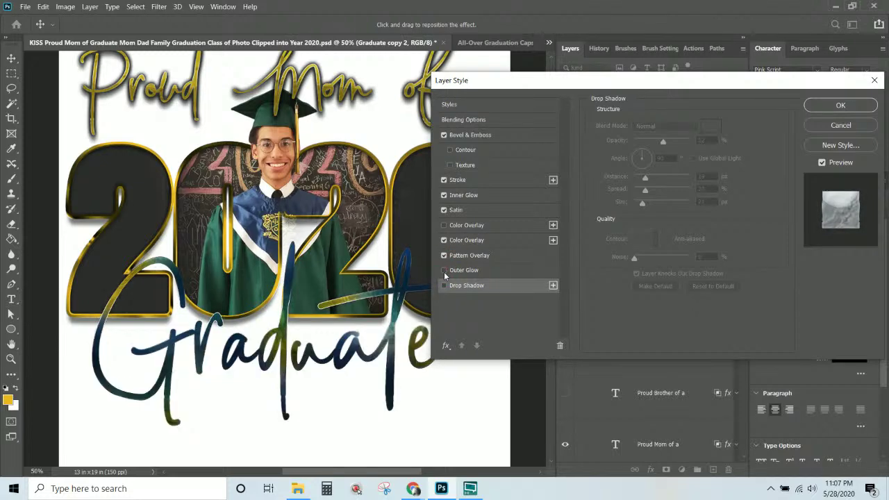
click(443, 271)
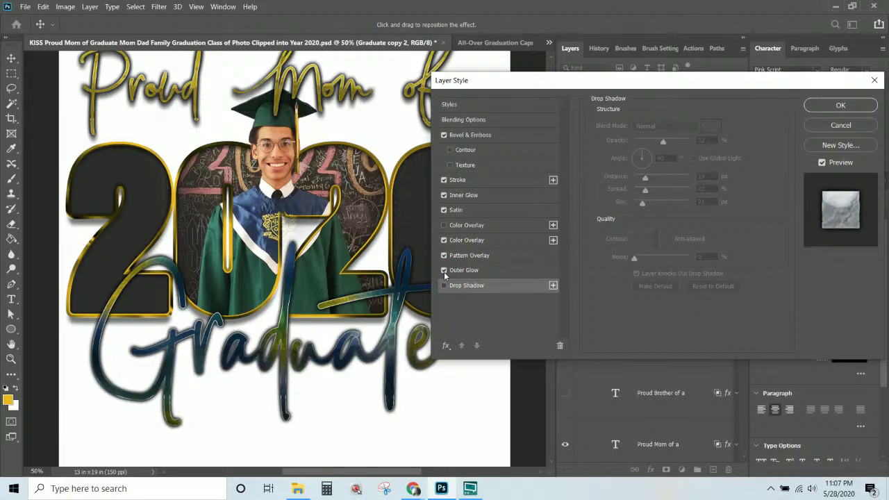
- Set the size of the duplicated Graduate text's gradient Stroke to 5 px
click(476, 179)
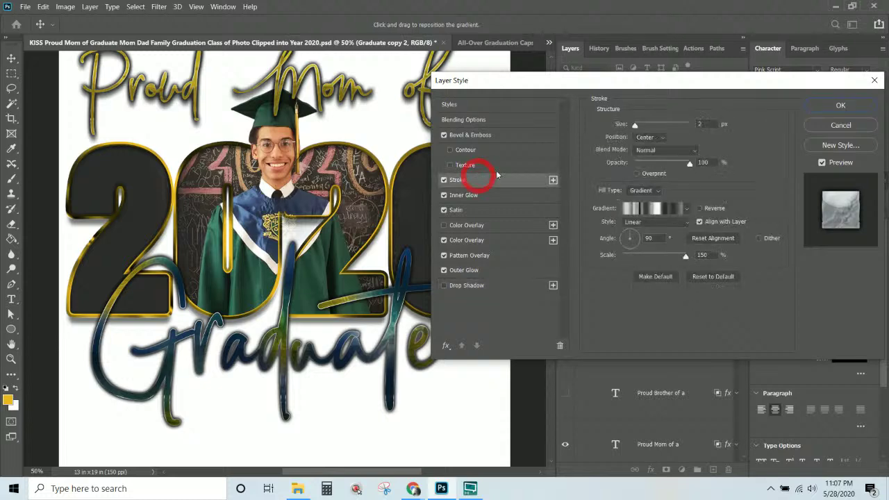
text(250)
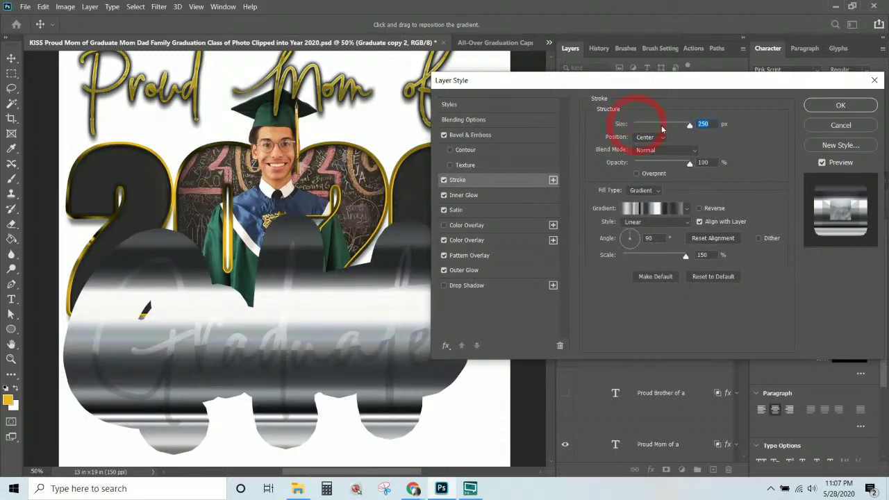
drag(690, 126, 637, 129)
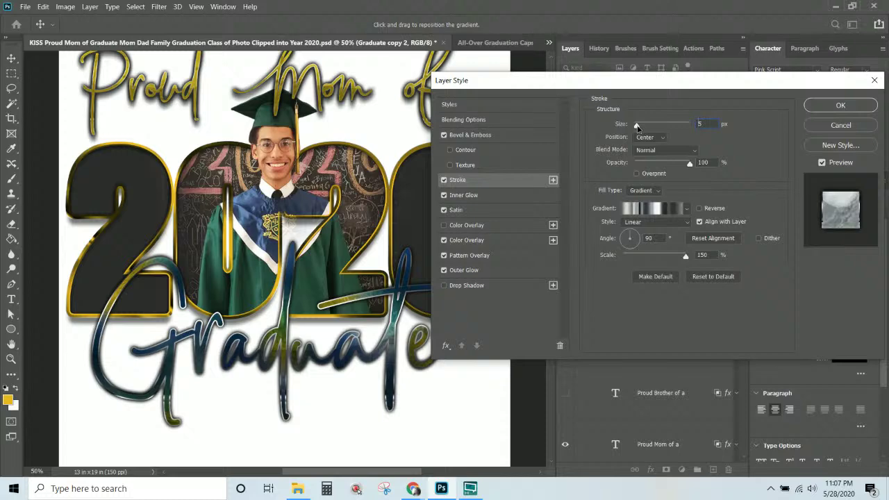
drag(638, 129, 637, 128)
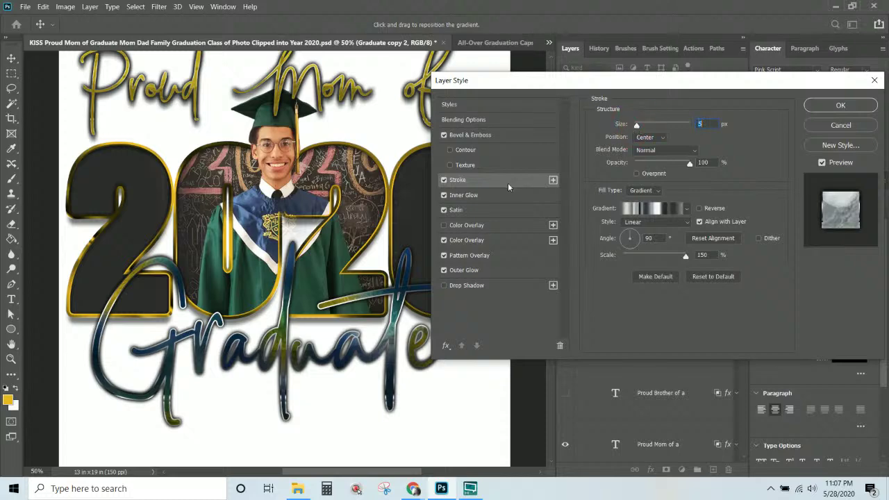
- Add a second Stroke with Color fill to the Graduate text and sample gold e5bd01 from the 2020 outline for it
click(553, 181)
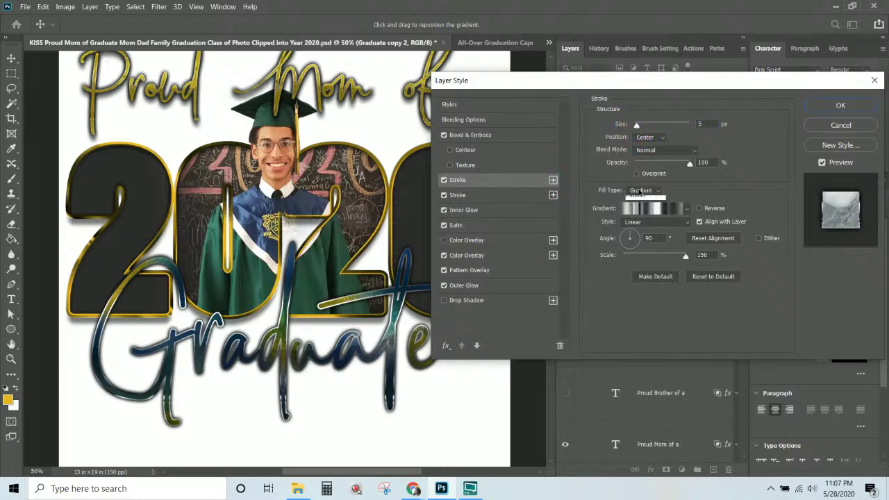
click(645, 191)
click(646, 205)
click(620, 208)
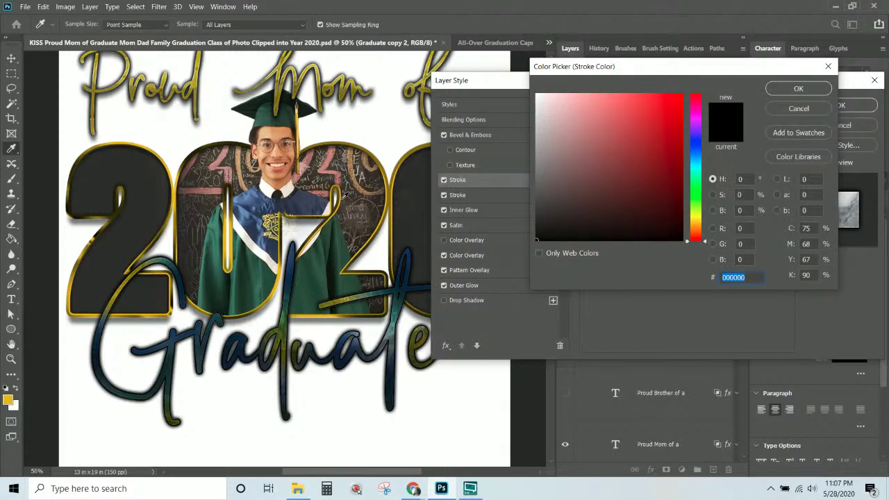
click(341, 197)
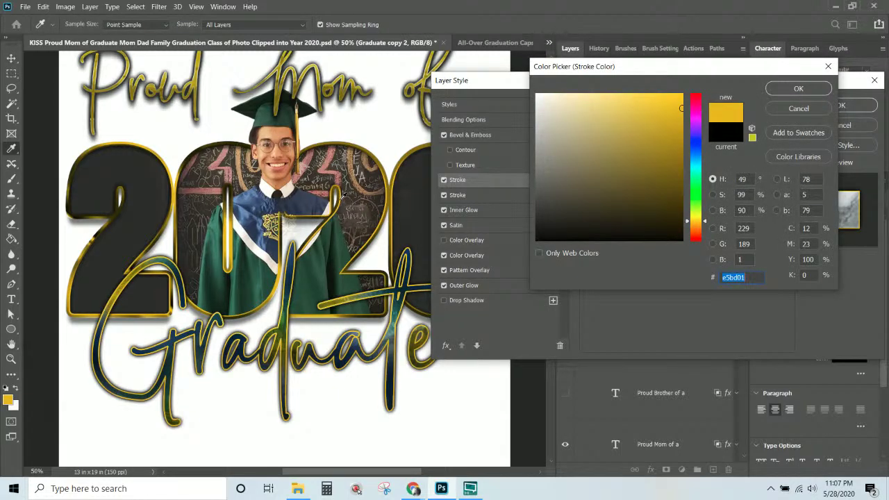
click(799, 88)
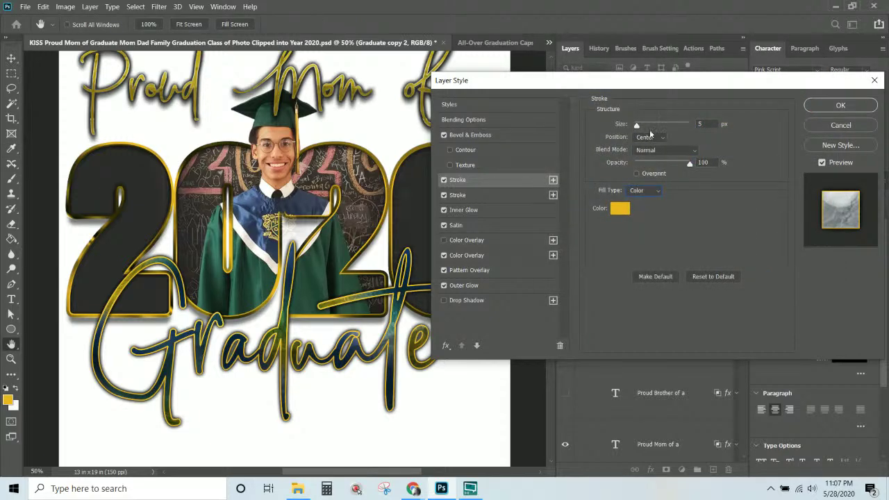
- Set the added Stroke's blend mode to Multiply and its color to white ffffff
click(659, 151)
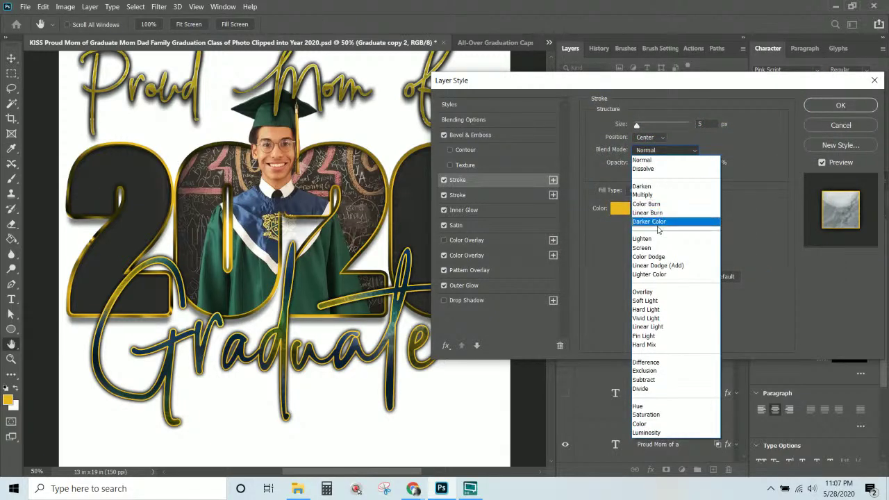
click(649, 195)
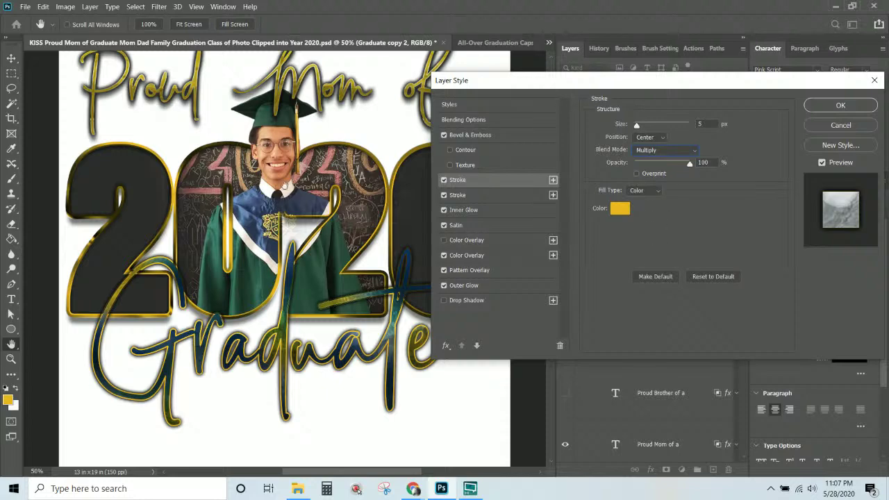
click(623, 213)
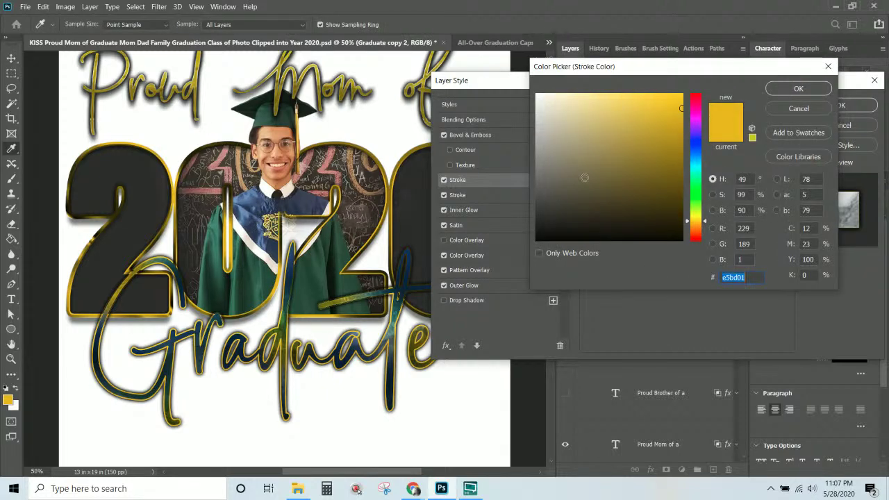
click(536, 95)
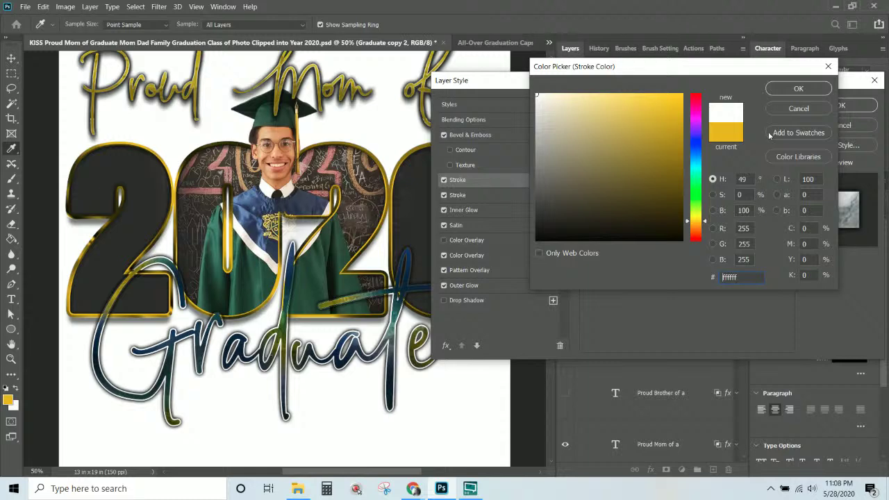
click(796, 90)
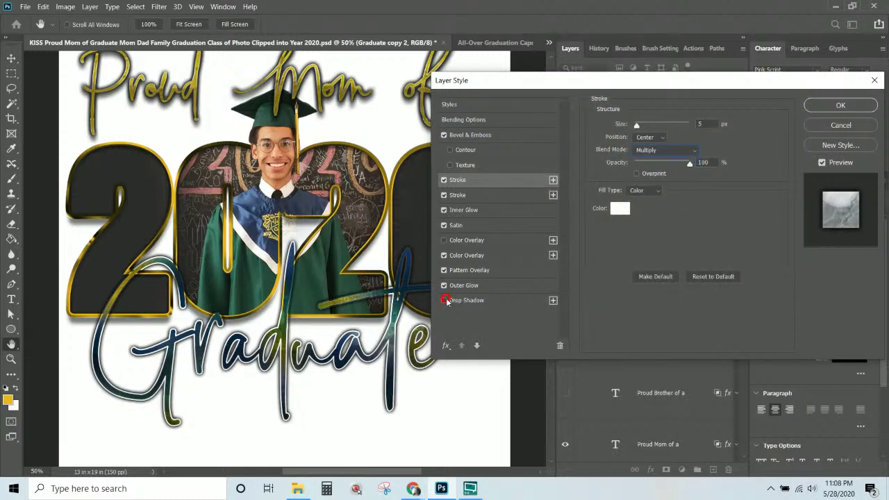
- Turn the Graduate text's Drop Shadow back on and apply the layer style
click(445, 300)
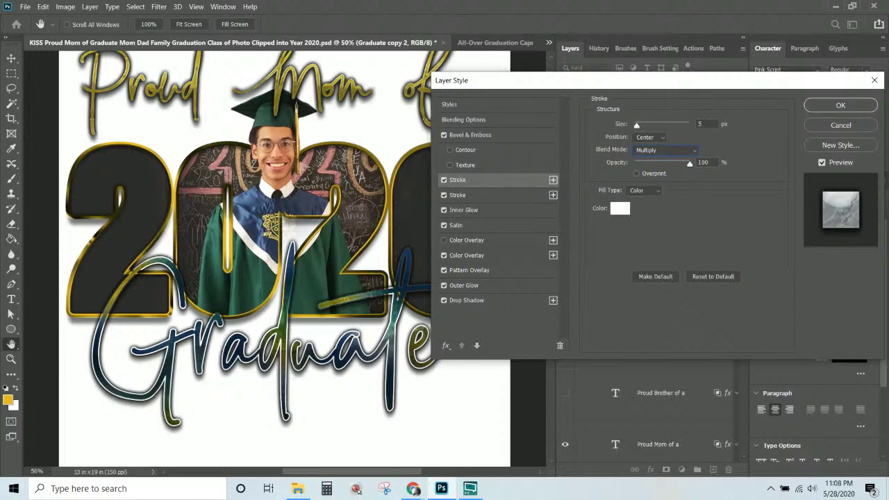
drag(630, 81, 516, 108)
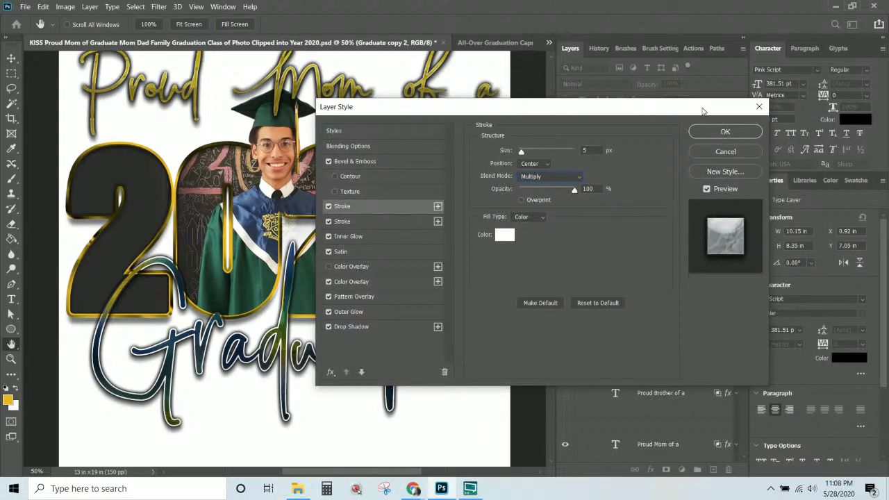
drag(702, 111, 702, 103)
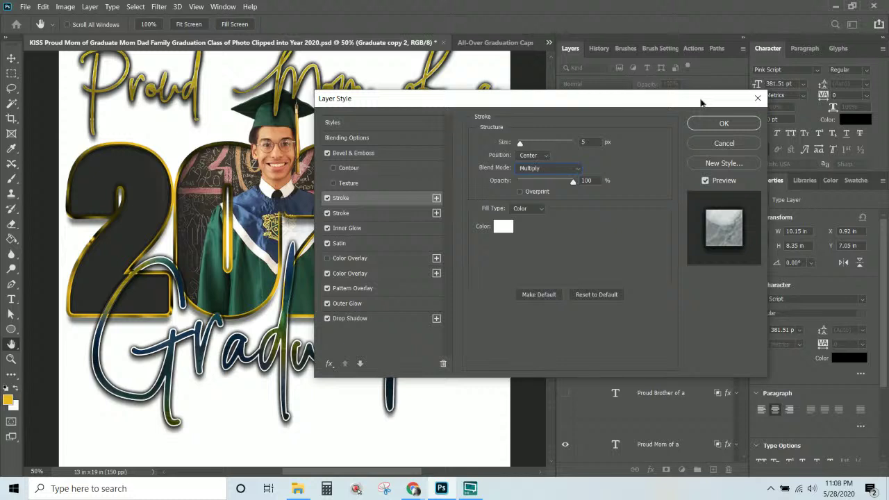
click(700, 102)
click(719, 125)
key(b)
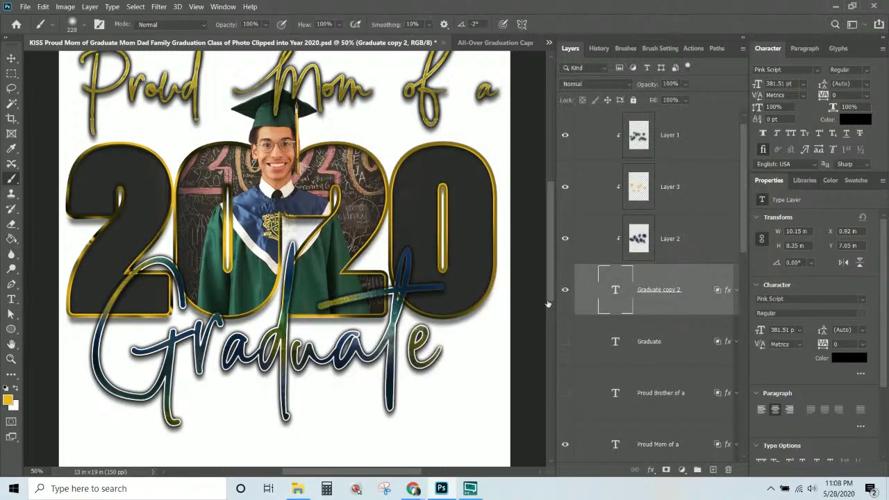
- Switch to the Move tool and select Layer 1 among the color layers clipped to the Graduate text
key(ctrl+KP_Subtract)
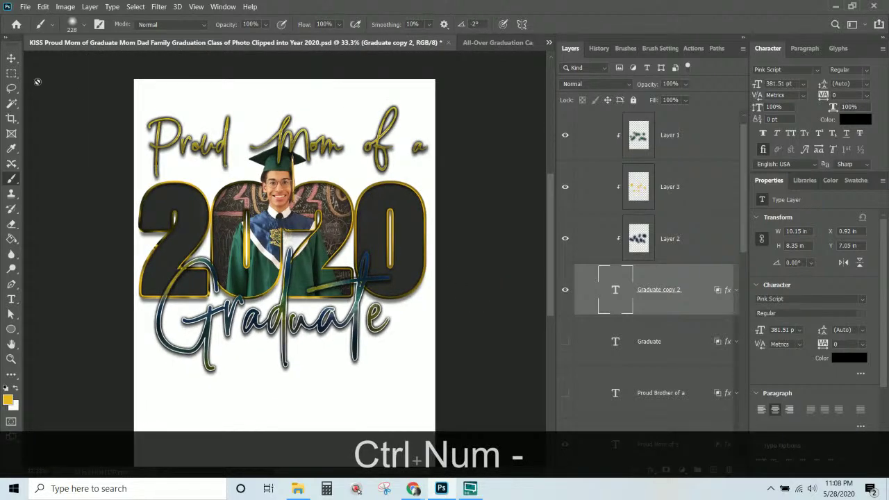
click(11, 60)
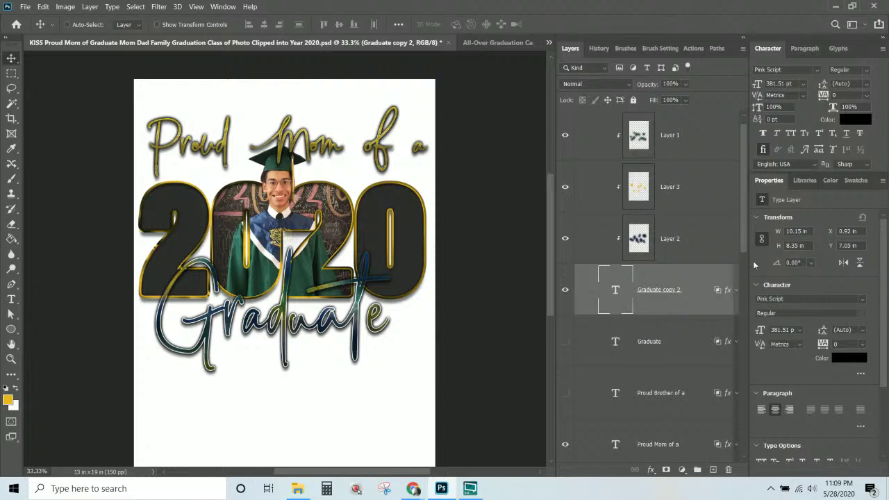
click(692, 243)
click(689, 139)
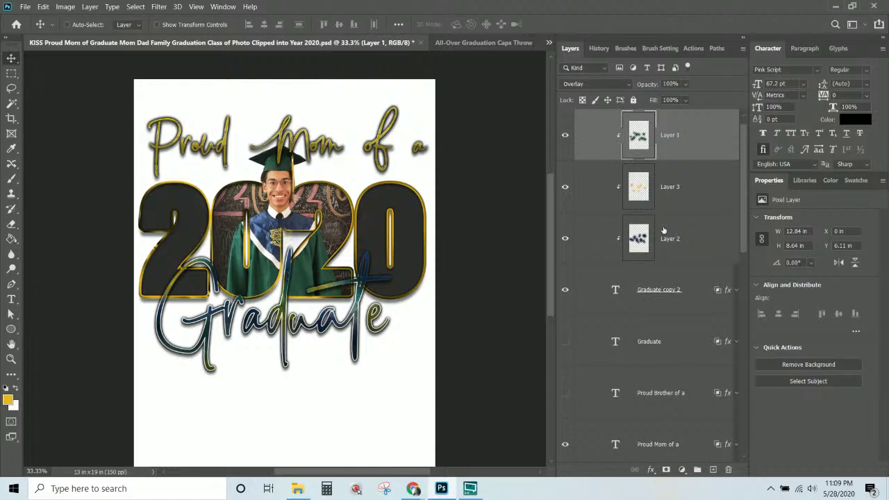
scroll(302, 326, up, 1)
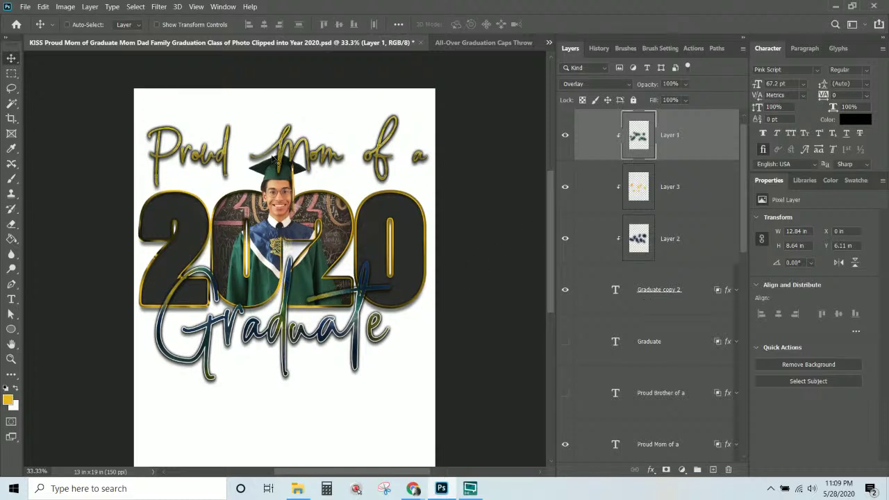
scroll(658, 170, down, 1)
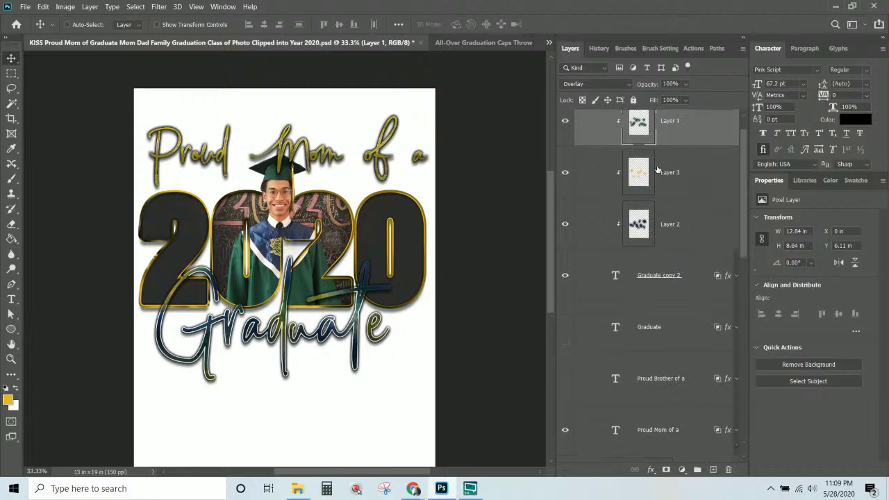
scroll(658, 169, down, 3)
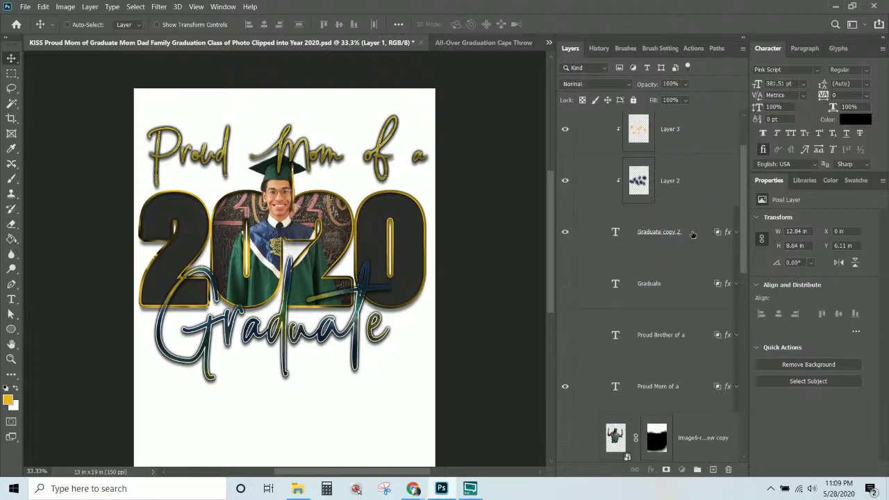
right_click(693, 234)
click(657, 338)
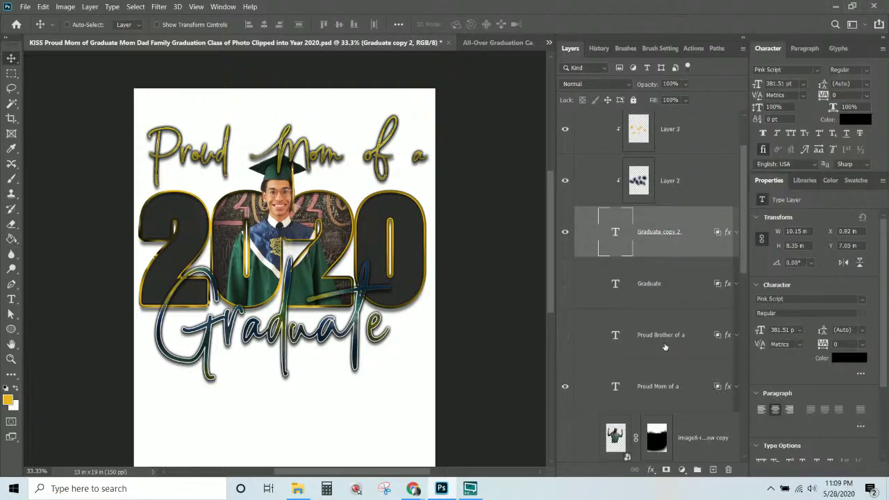
scroll(664, 346, up, 4)
scroll(665, 340, down, 8)
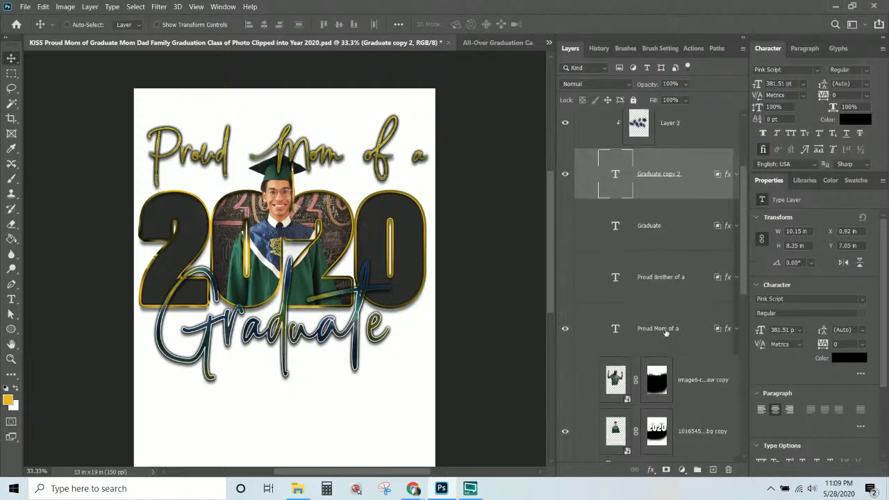
- Duplicate the Proud Mom of a text layer and move the copy above Layer 1 in the Single Photo group
scroll(665, 332, down, 3)
right_click(661, 289)
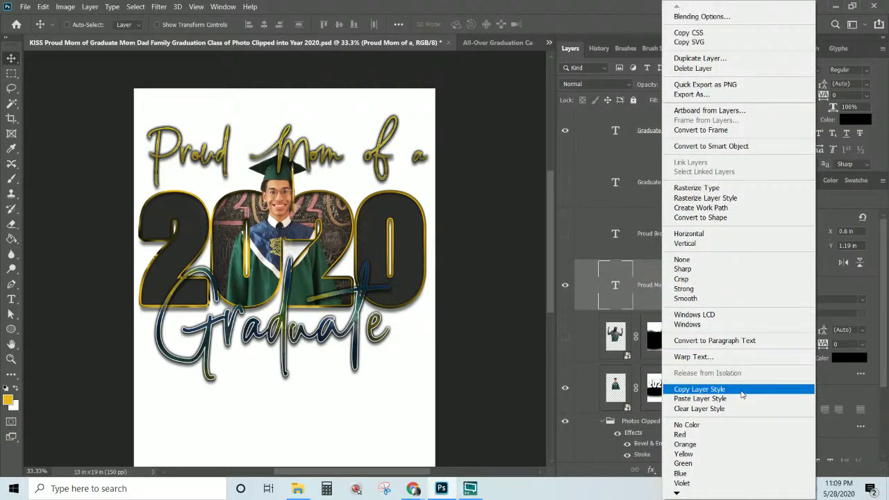
click(714, 57)
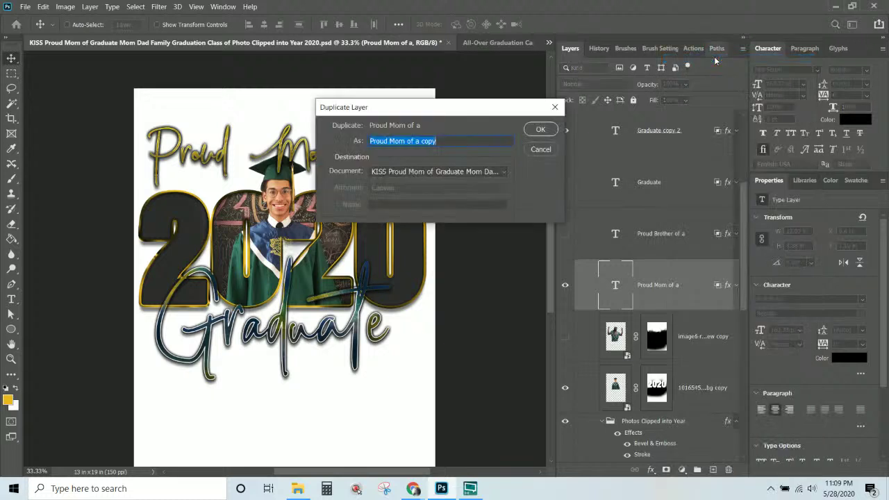
key(Return)
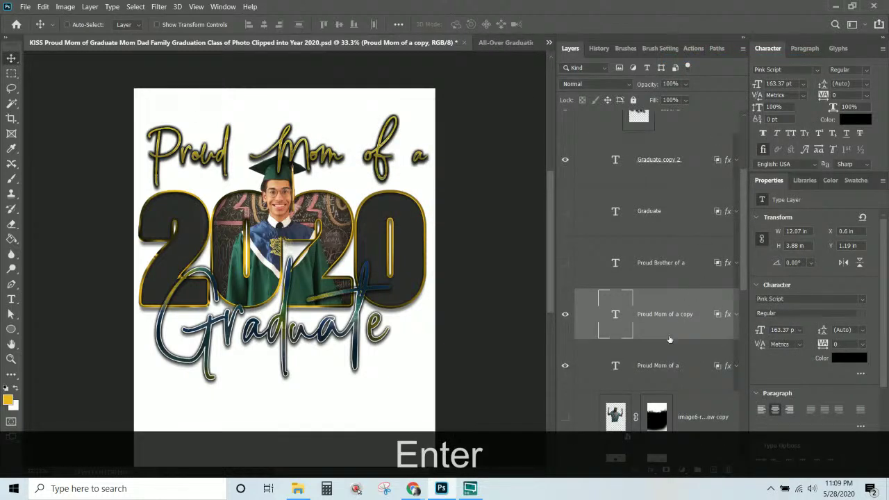
drag(665, 318, 651, 132)
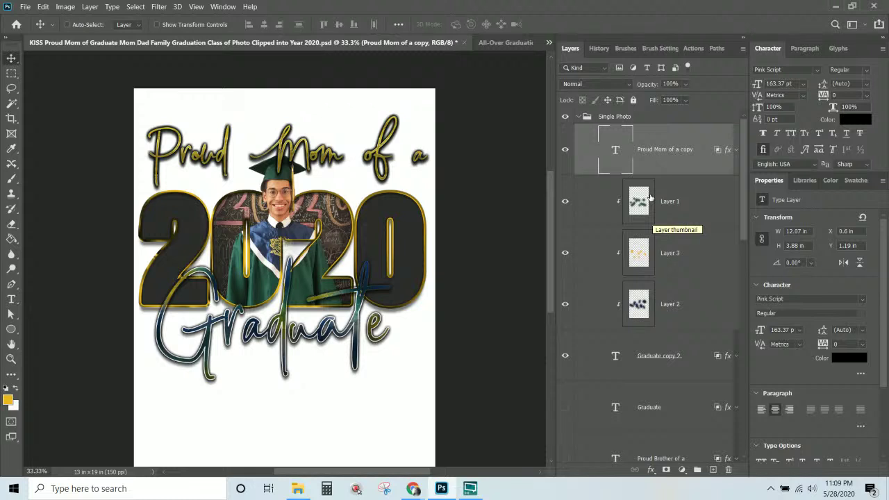
- Copy the layer style of the Graduate copy 2 text and paste it onto the Proud Mom of a copy layer
click(670, 201)
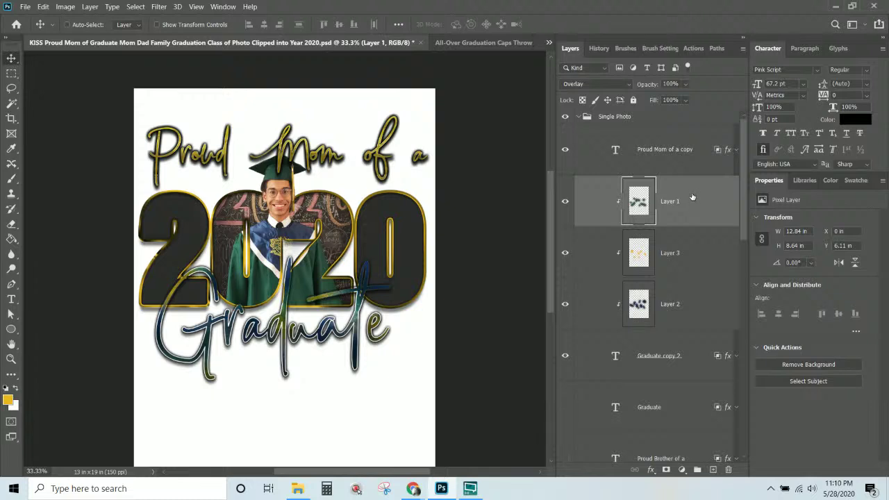
click(697, 302)
click(688, 351)
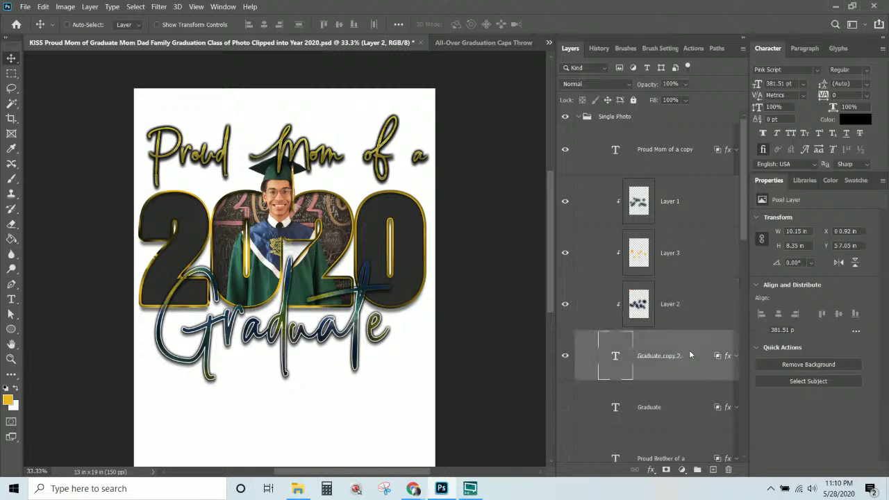
right_click(689, 351)
click(717, 389)
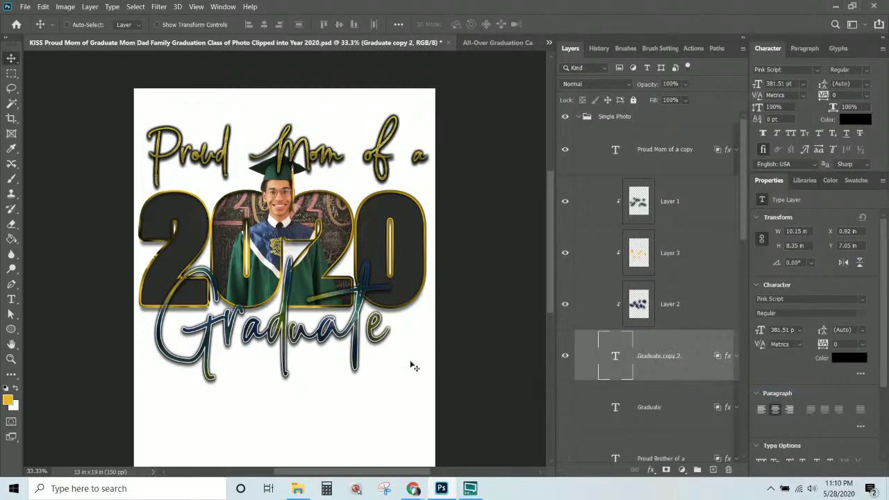
click(684, 164)
right_click(685, 163)
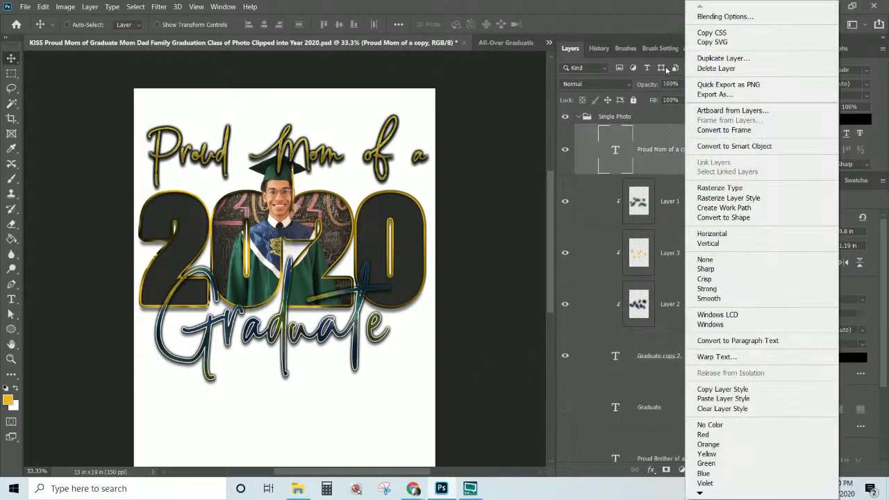
click(779, 399)
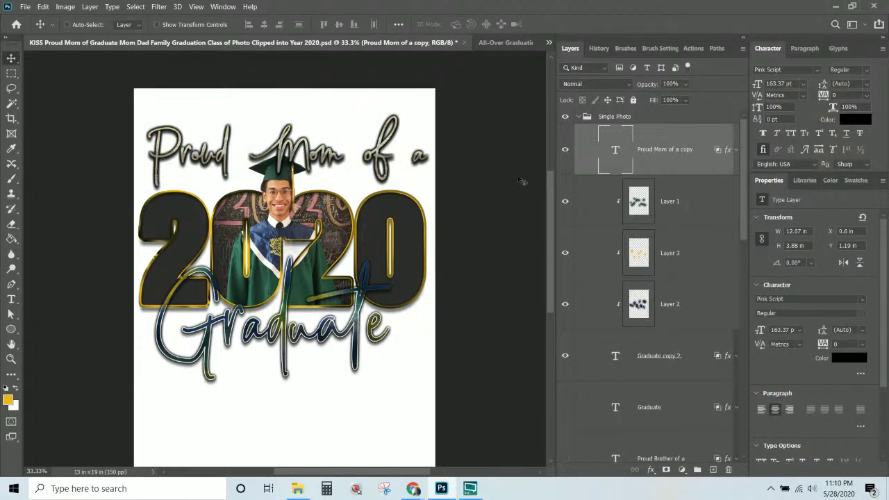
- Duplicate Layer 1, Layer 3 and Layer 2 up over the Proud Mom lettering and stack the copies above the Proud Mom of a copy layer
click(668, 307)
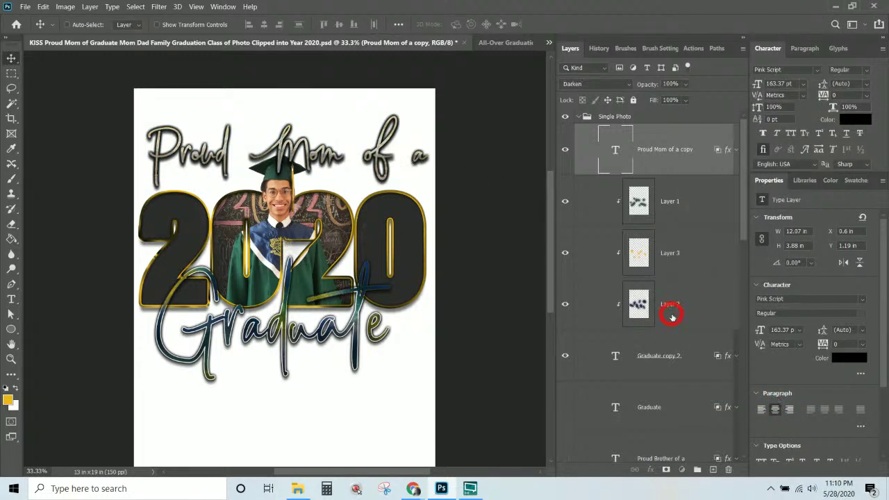
shift+click(686, 207)
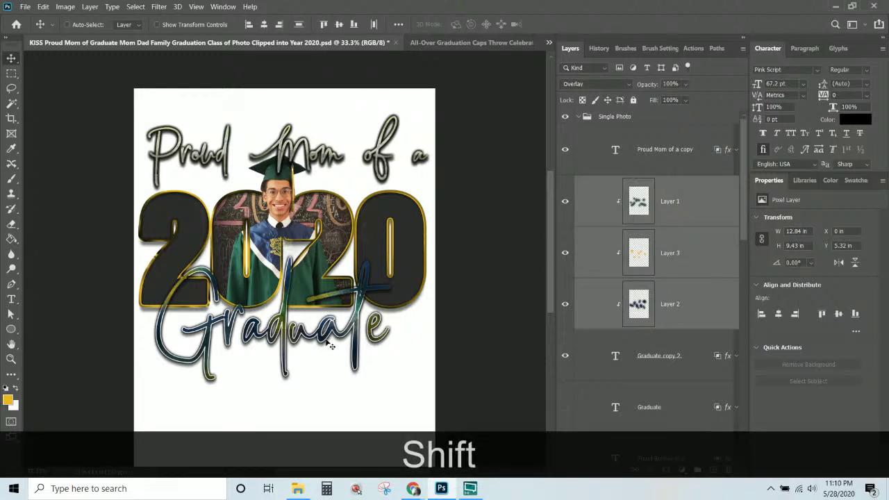
drag(330, 345, 335, 166)
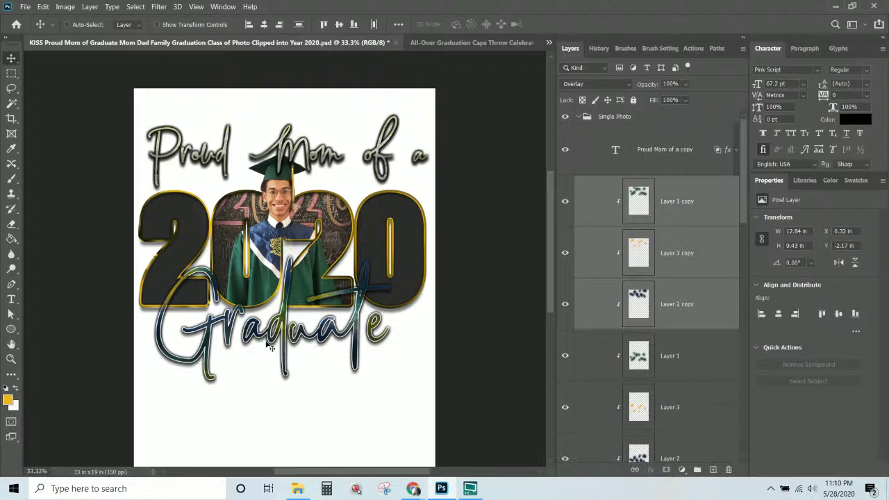
drag(609, 226, 682, 129)
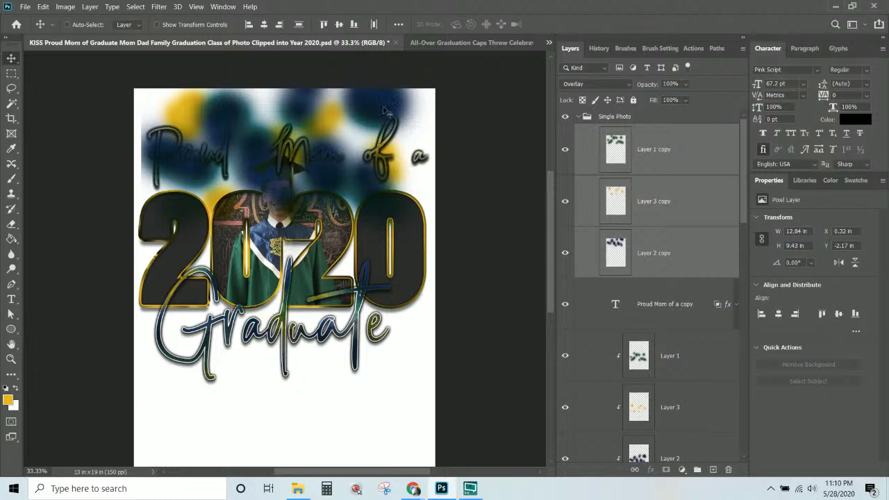
- Reposition the three copied color layers over the Proud Mom lettering and scale them to 96.26% width and 62.09% height
drag(371, 107, 383, 138)
key(ctrl+t)
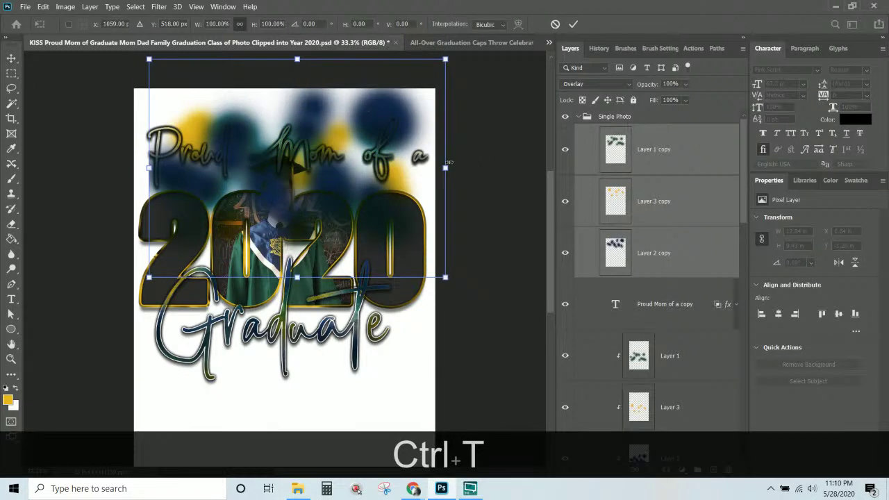
drag(448, 164, 434, 168)
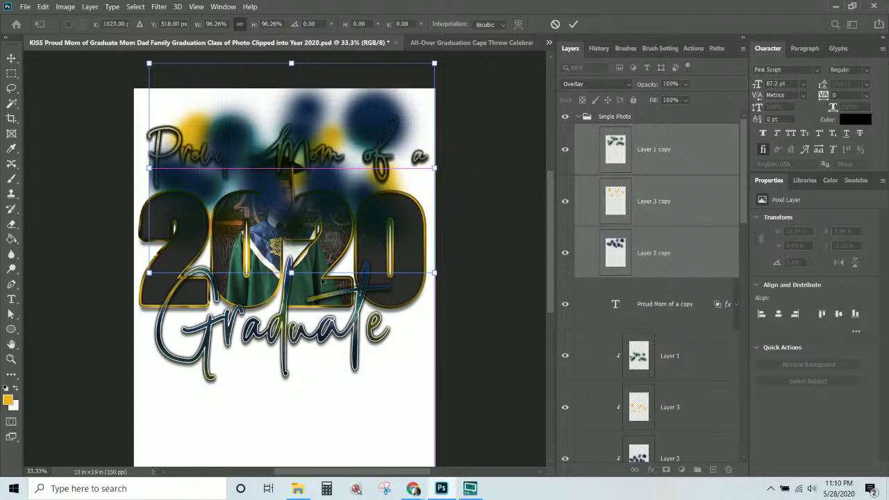
key(shift)
drag(291, 273, 292, 223)
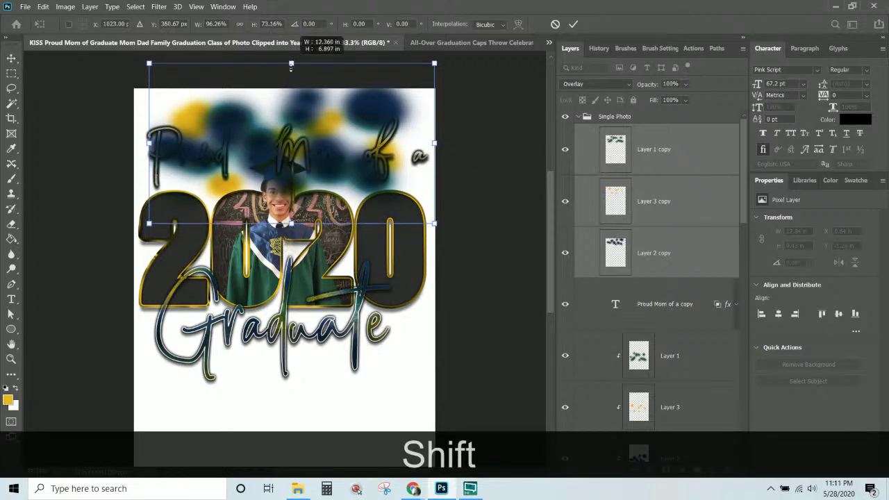
drag(291, 63, 290, 86)
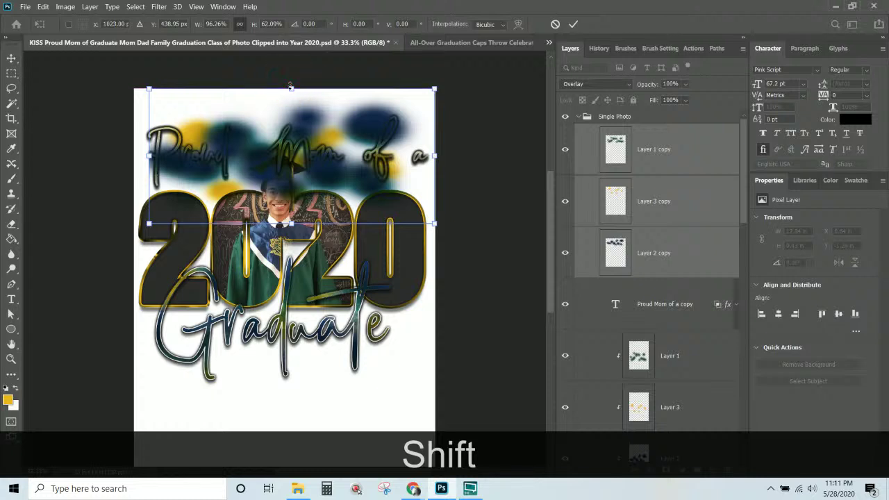
key(shift+Return)
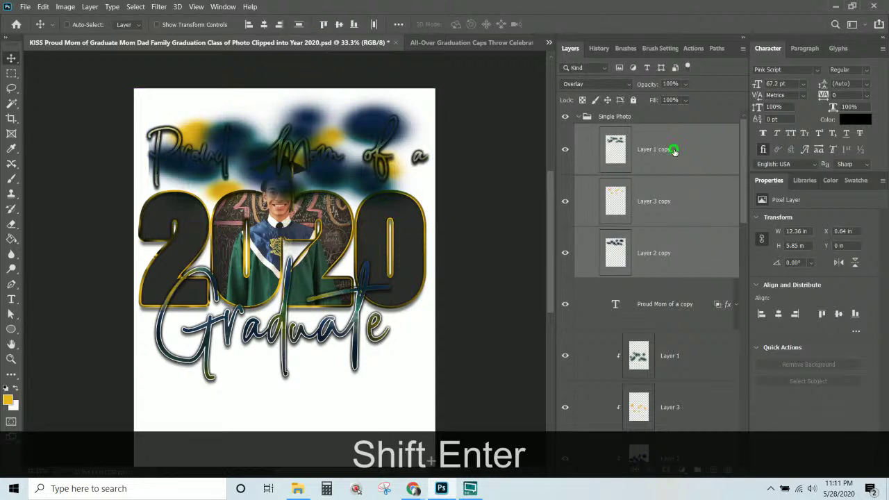
- Clip the three copied color layers to the Proud Mom of a copy text and hide the original Proud Mom of a layer
right_click(674, 151)
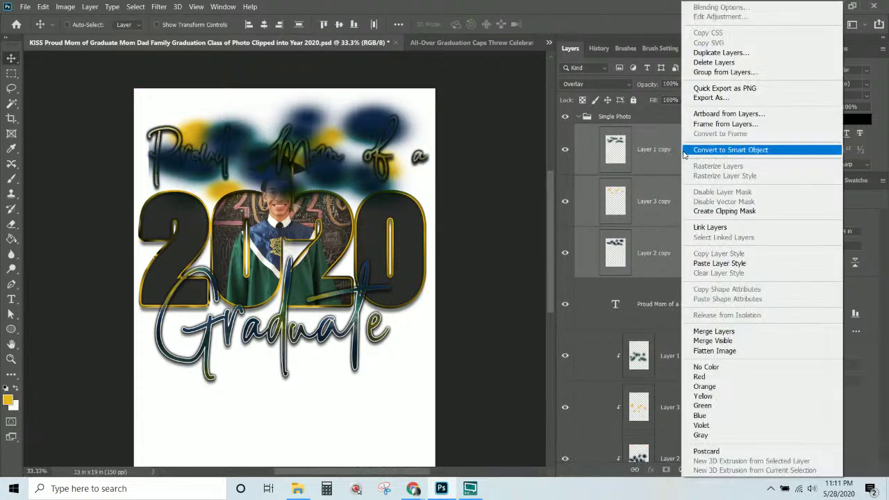
click(717, 210)
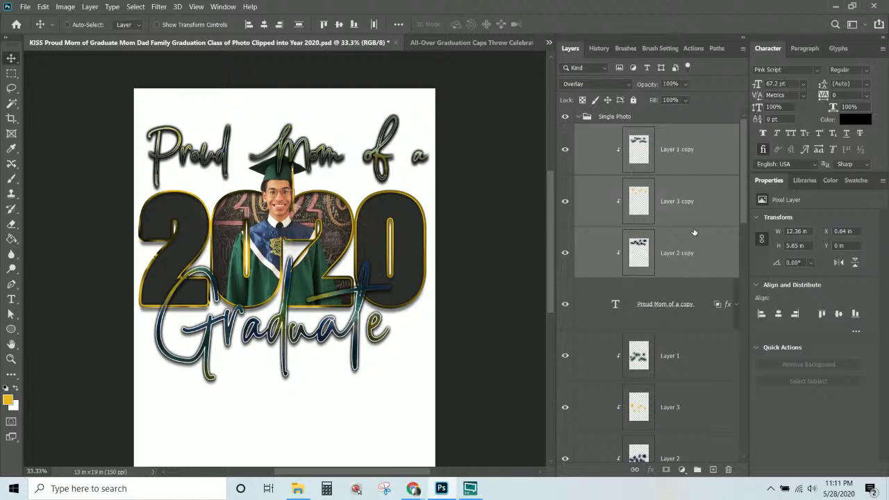
scroll(684, 264, down, 5)
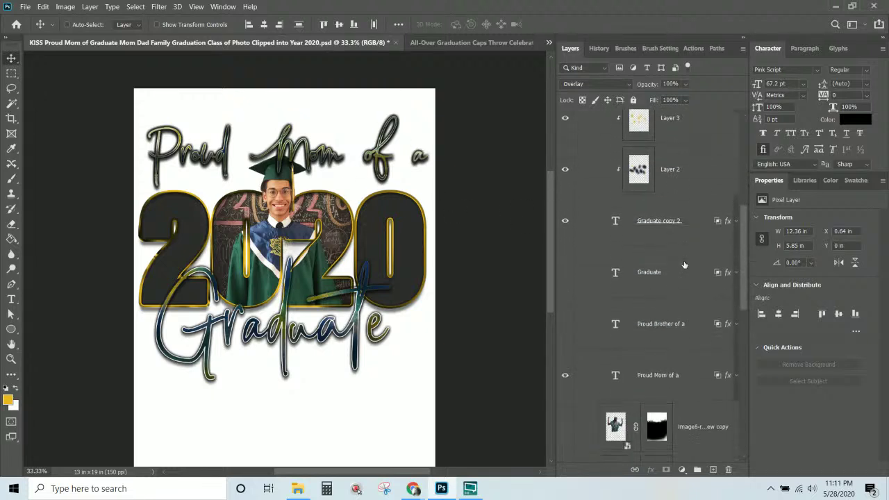
click(566, 319)
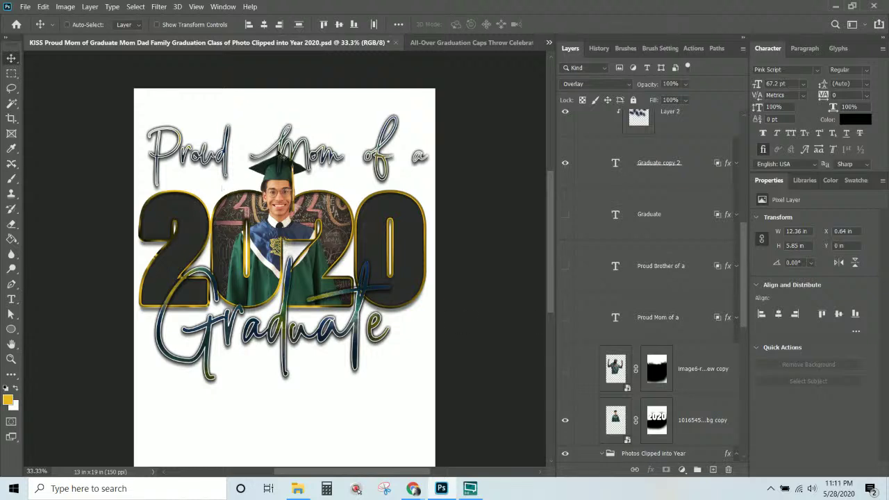
- Set the first stroke of the Proud Mom of a copy text to outside position with a 2 px size
scroll(357, 177, up, 1)
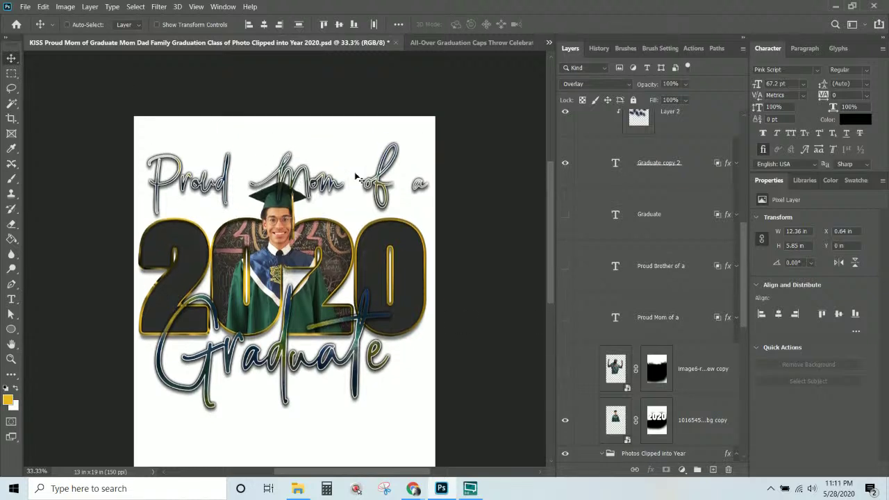
scroll(630, 158, up, 1)
scroll(630, 158, up, 3)
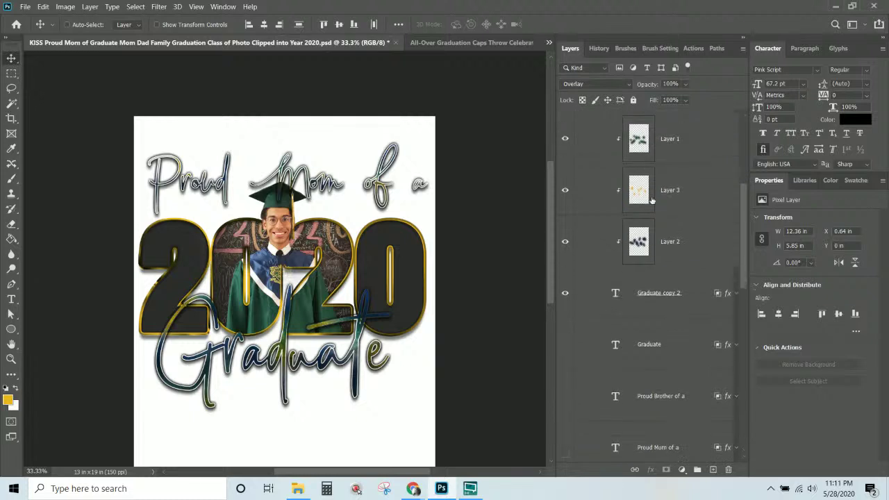
scroll(657, 236, up, 2)
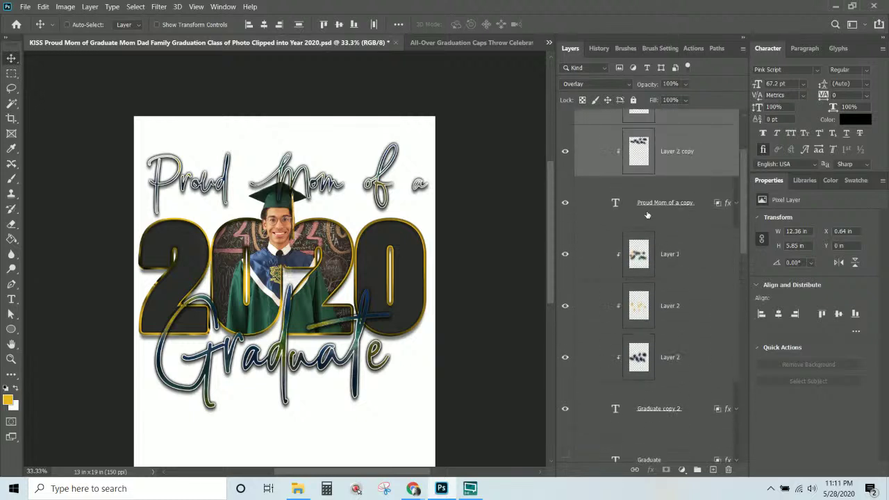
click(725, 202)
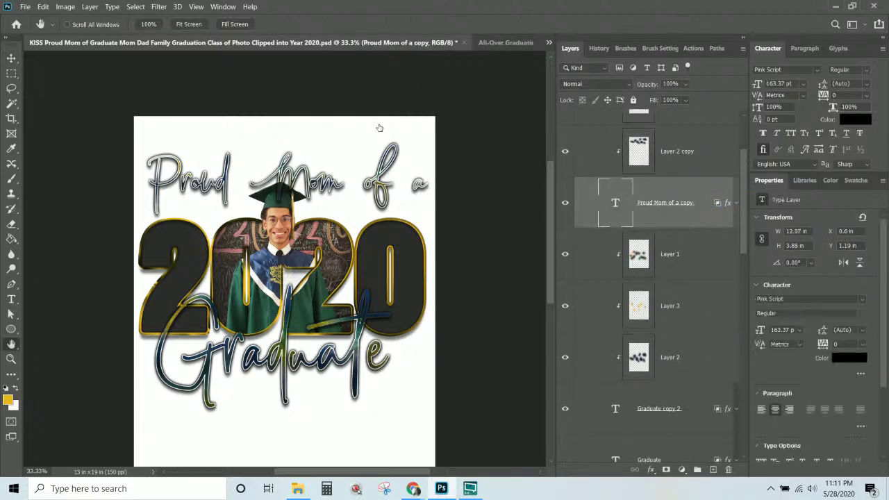
click(356, 198)
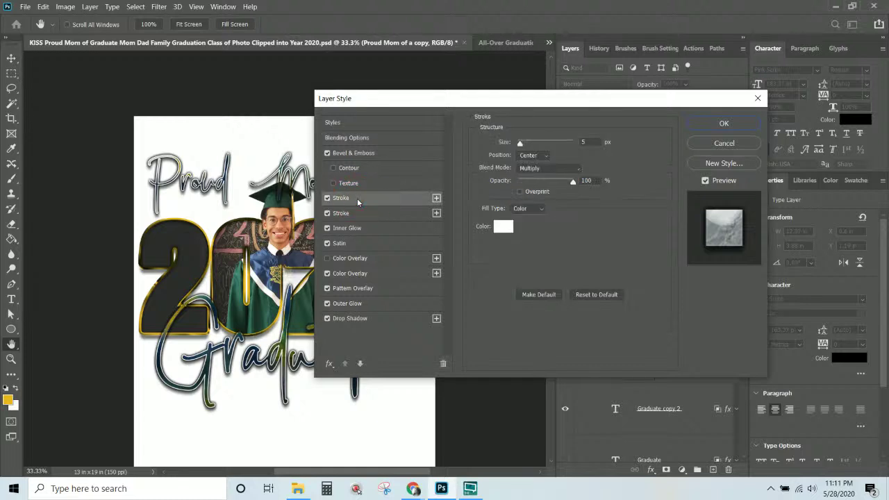
click(538, 158)
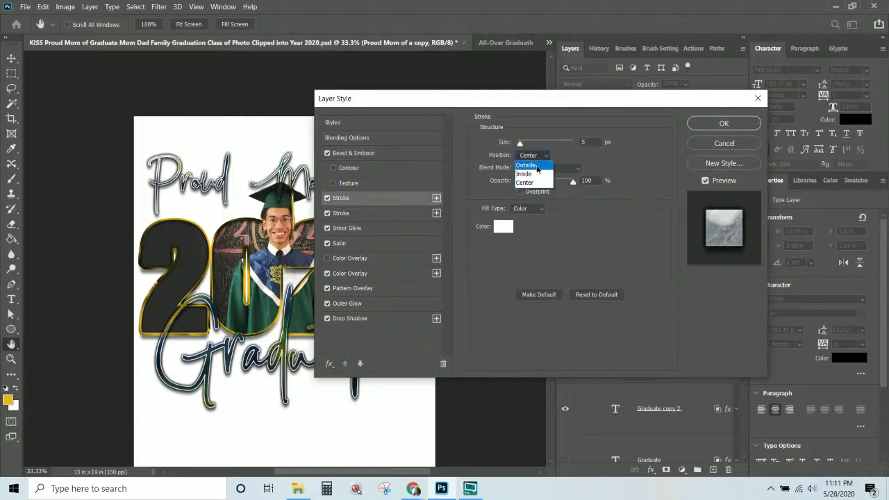
click(536, 168)
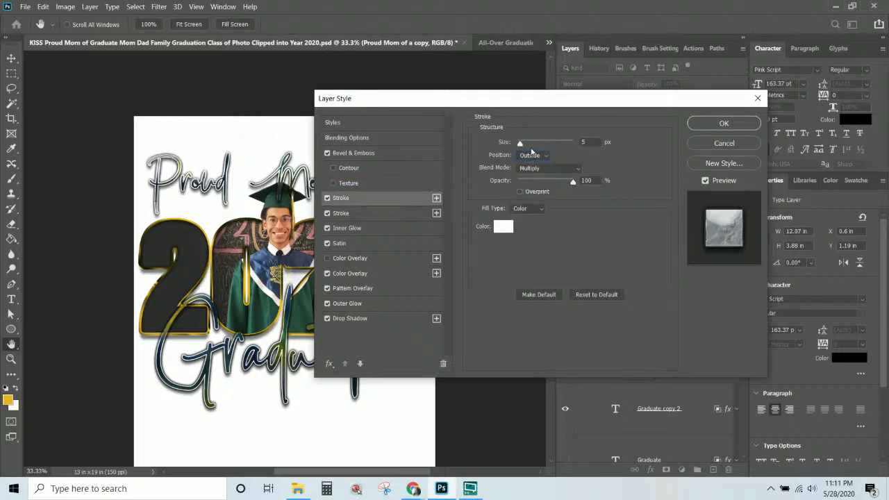
drag(520, 146, 519, 147)
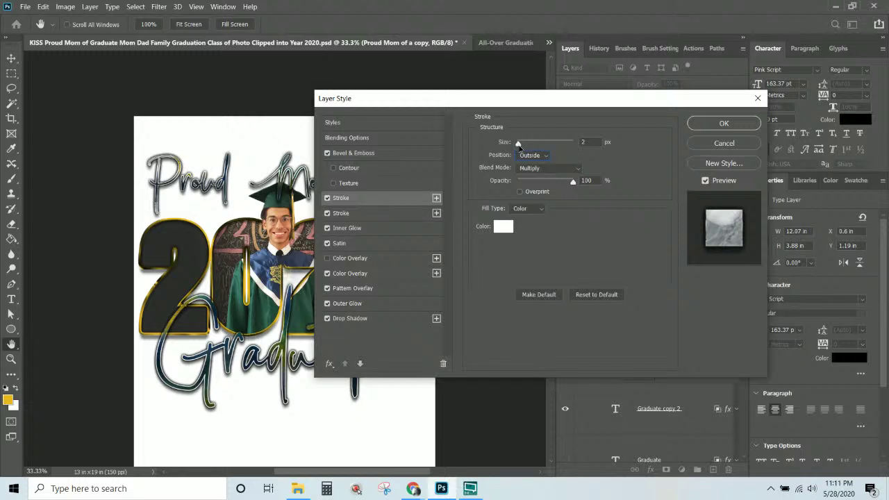
drag(490, 98, 617, 115)
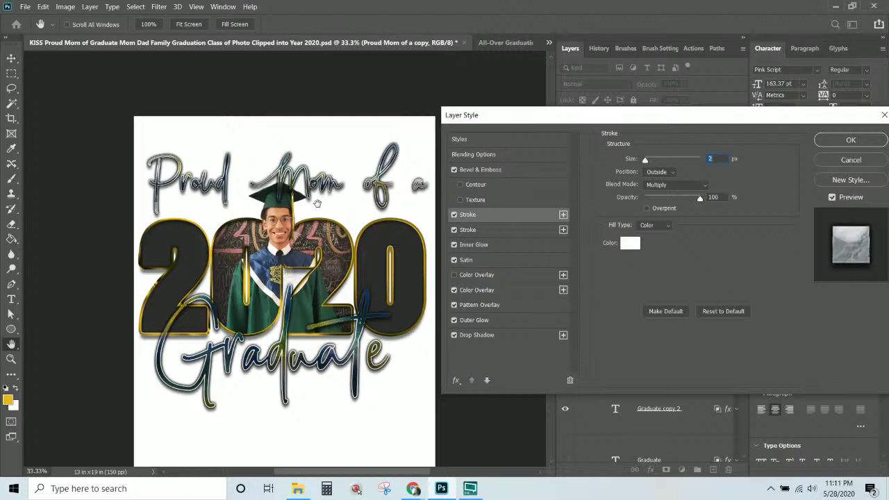
click(453, 274)
drag(673, 131, 520, 125)
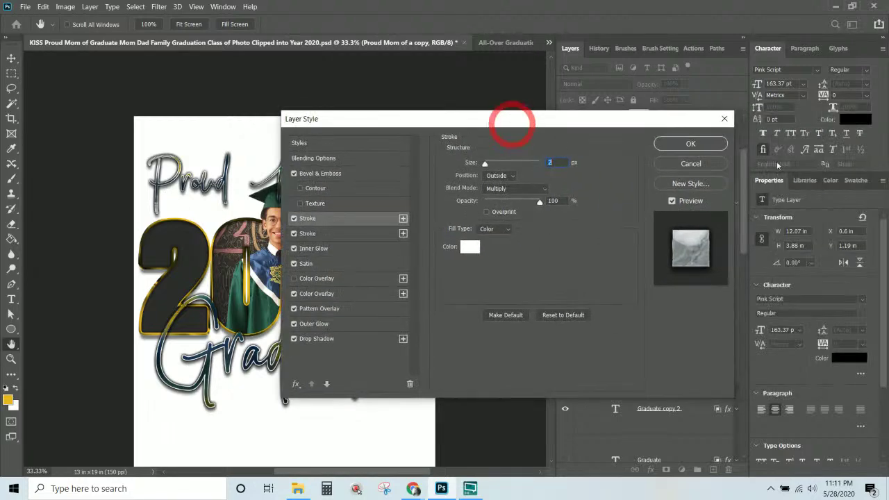
click(697, 134)
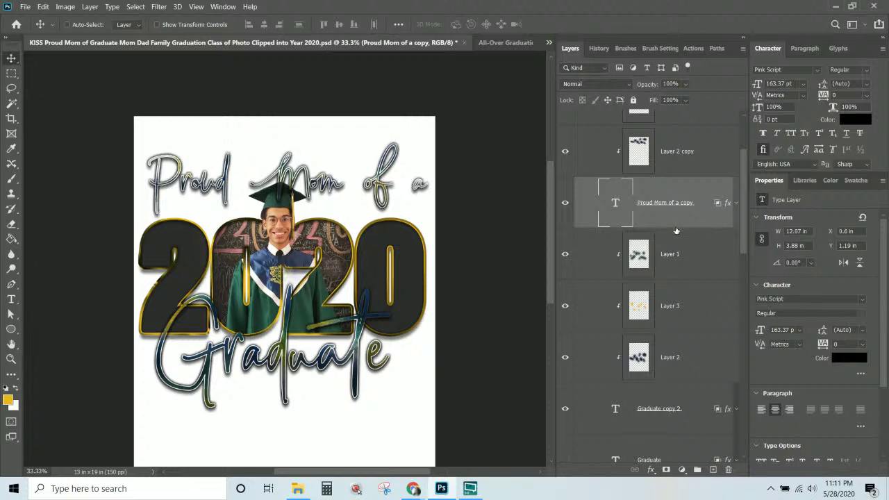
- Delete the Proud Mom of a copy text with its three clipped color layers and show the original Proud Mom of a layer
scroll(677, 229, up, 3)
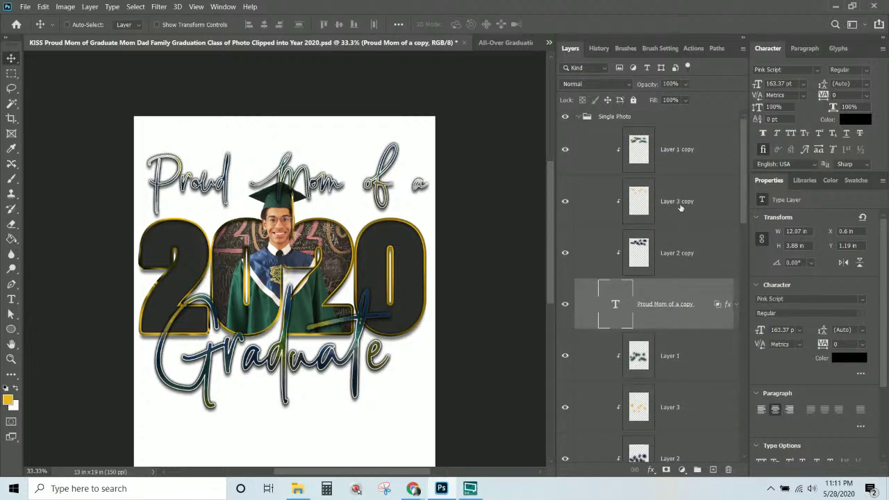
shift+click(679, 156)
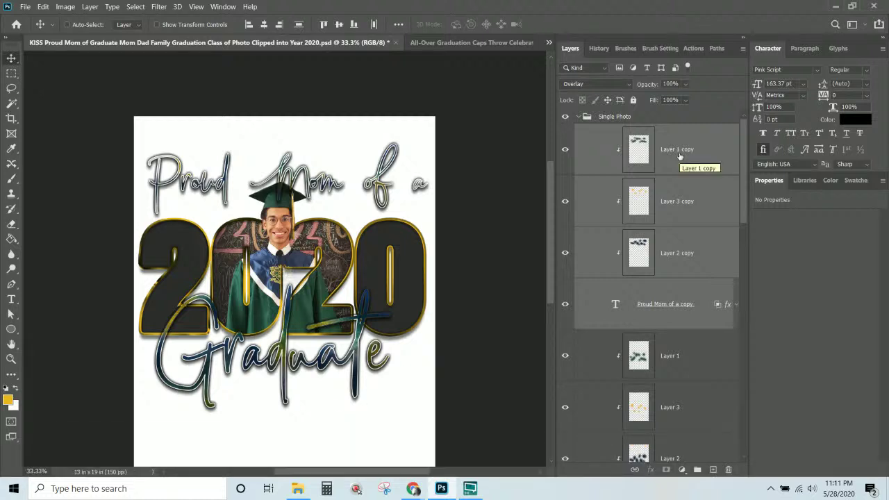
key(Delete)
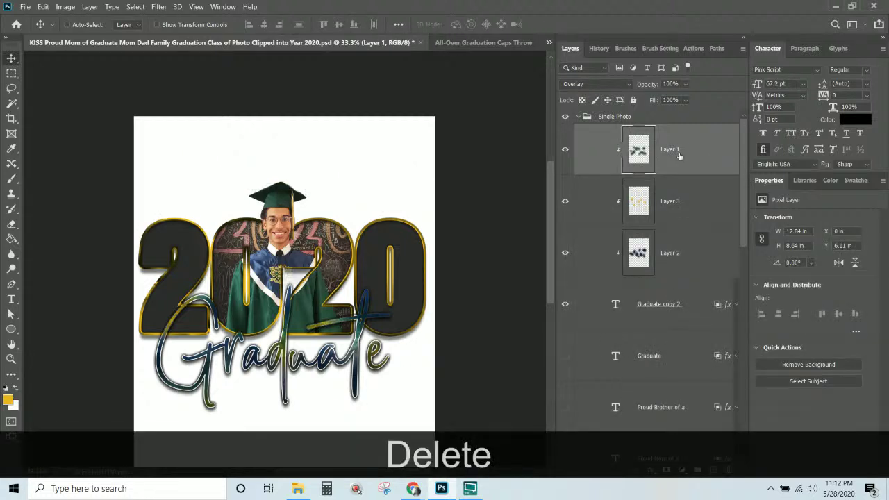
scroll(575, 332, down, 2)
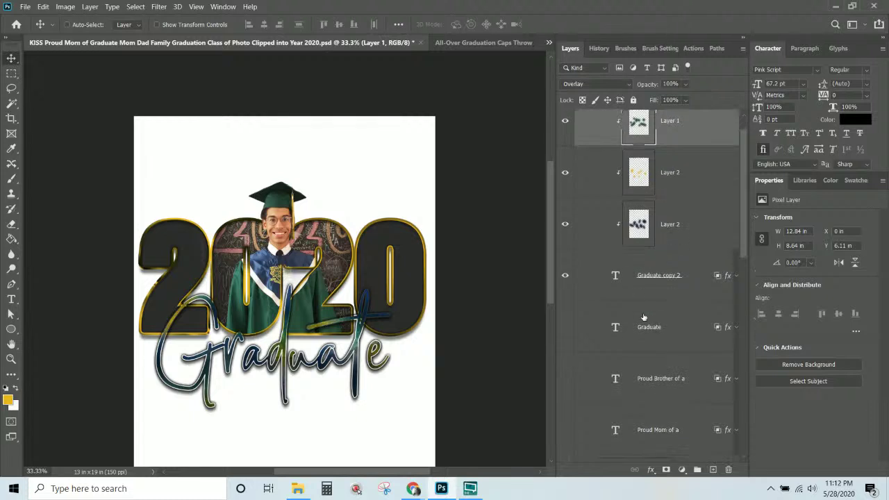
click(566, 387)
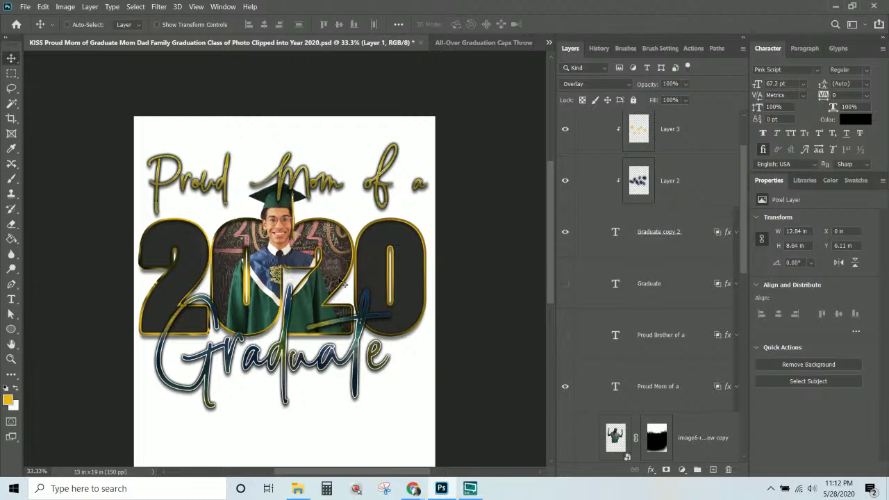
scroll(626, 285, up, 1)
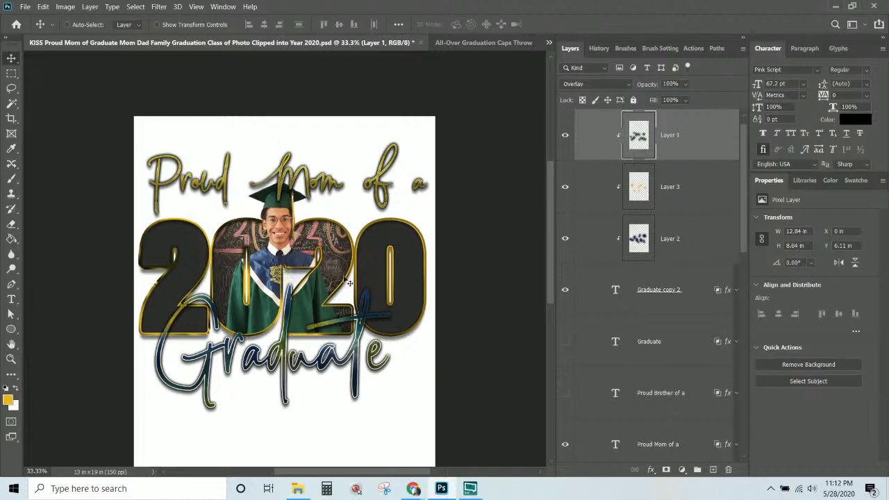
scroll(347, 283, down, 3)
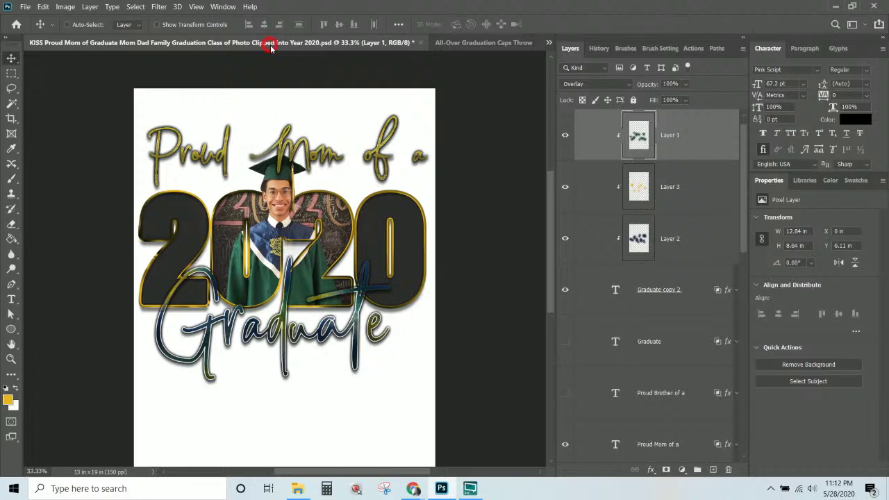
- Prepare a Save for Web export of the design as a high-quality JPEG with a height of 500 px
click(25, 6)
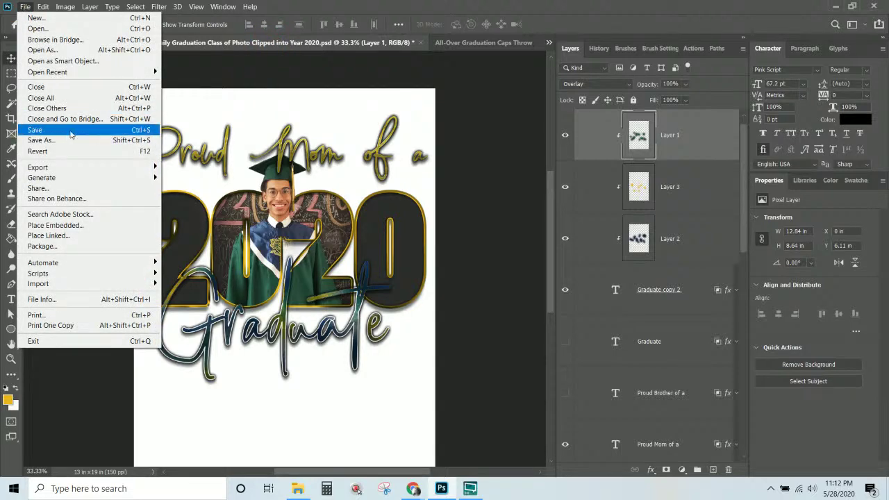
click(258, 47)
click(25, 7)
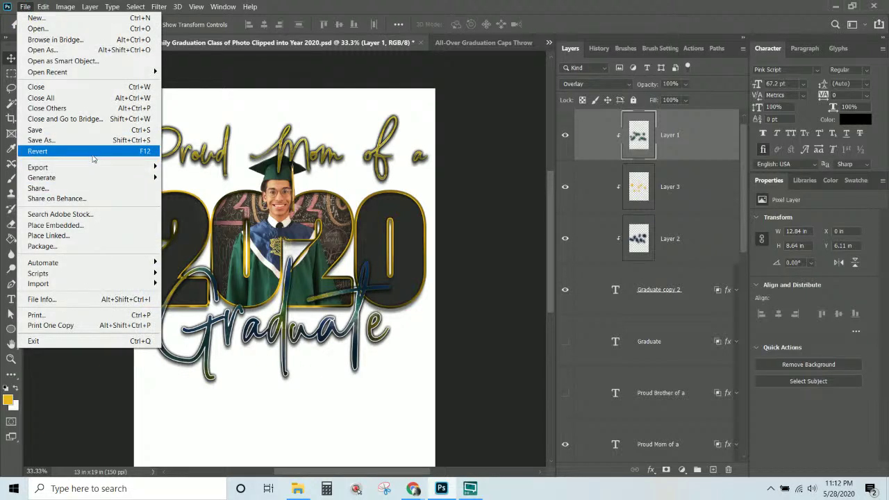
mouse_move(102, 168)
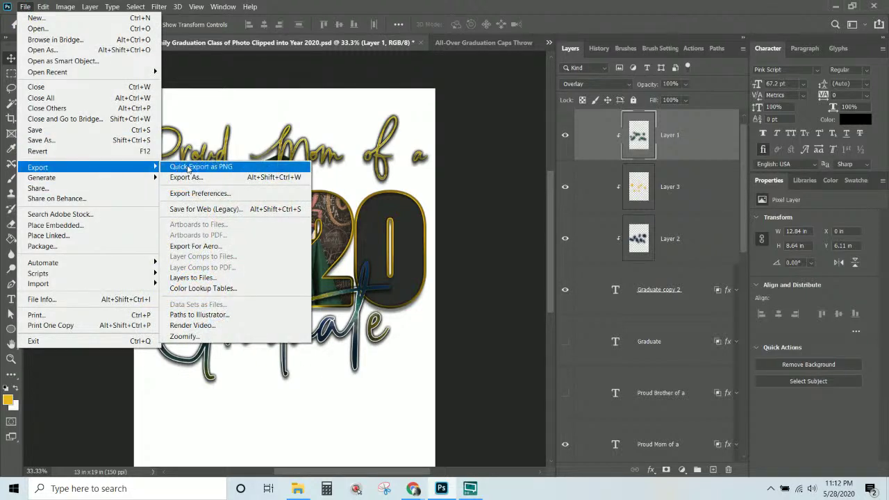
click(216, 208)
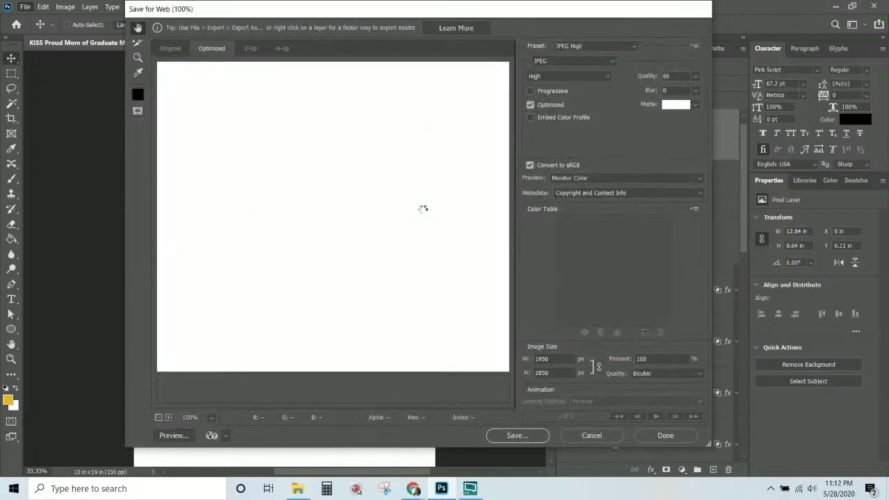
click(519, 373)
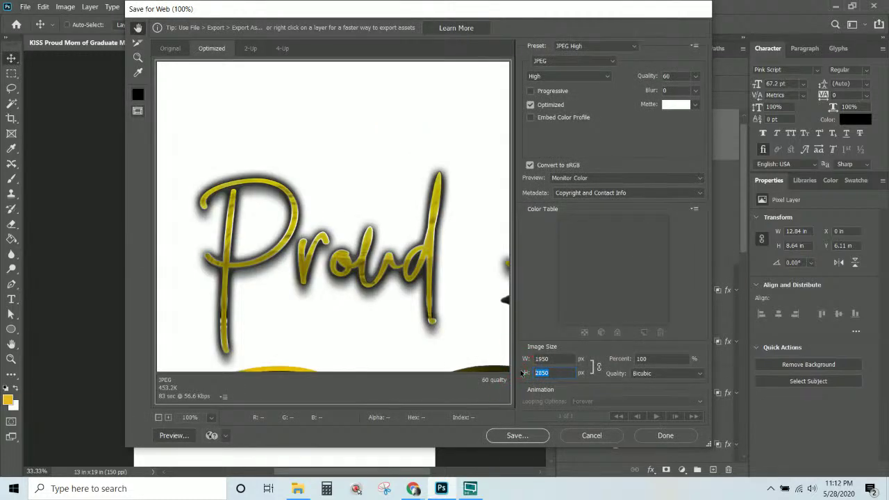
text(500)
key(Return)
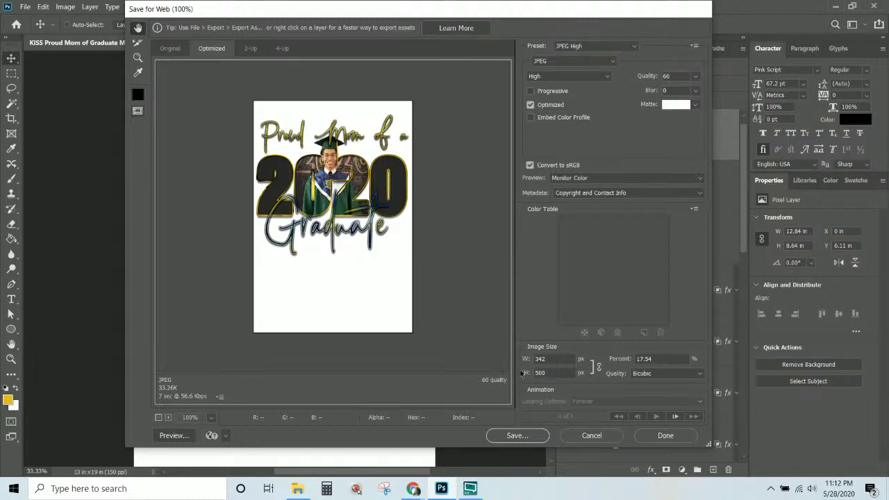
- Save the optimized image in the InnateLab Photoshop Templates folder with -5 added after 2020 in the file name
click(524, 440)
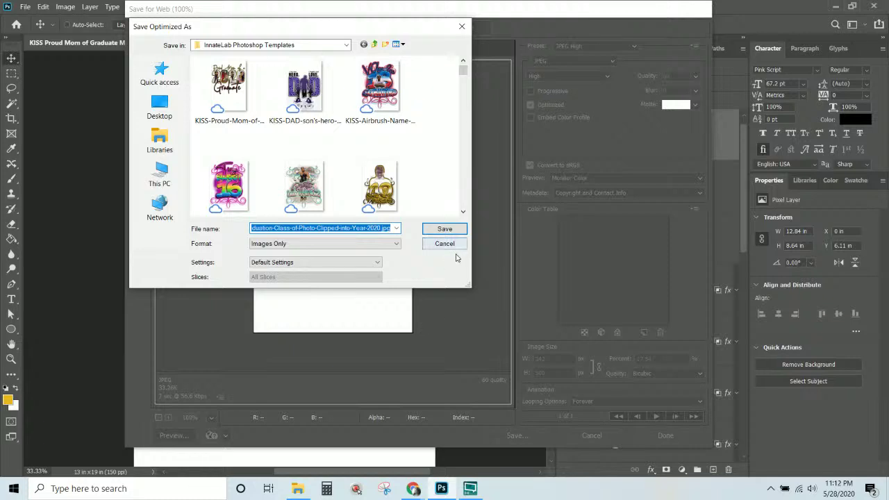
click(380, 228)
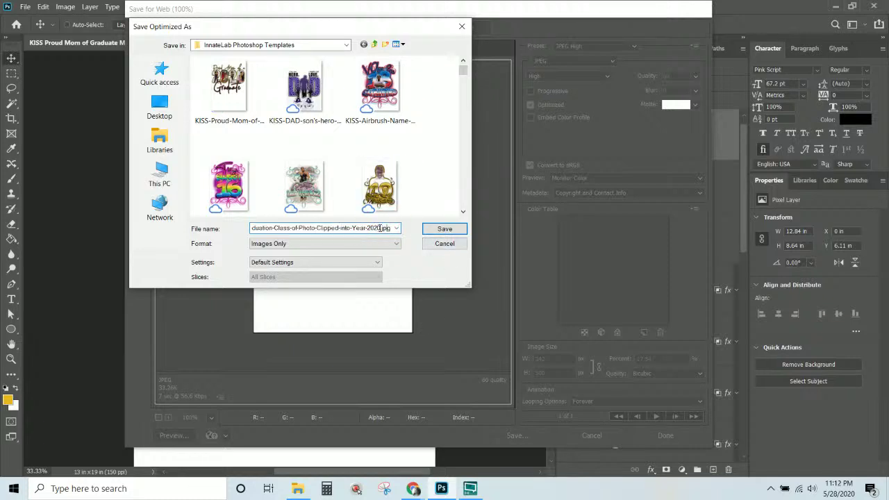
drag(382, 228, 401, 231)
text(-)
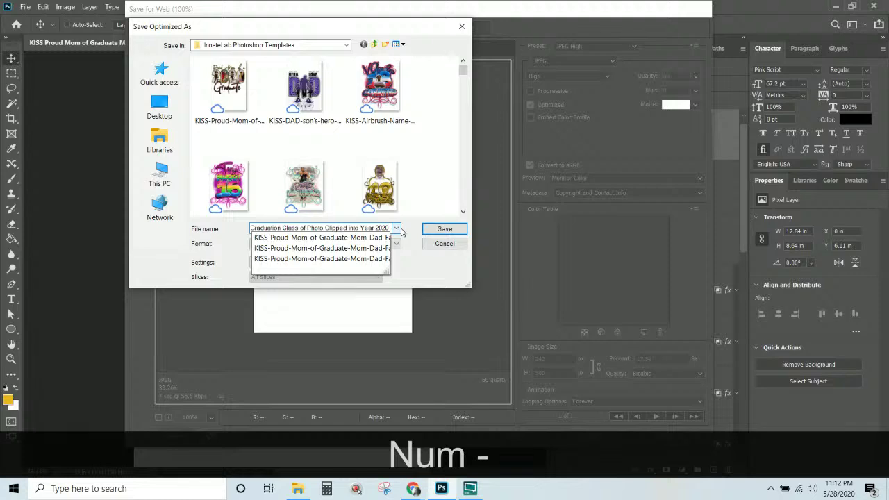
text(5)
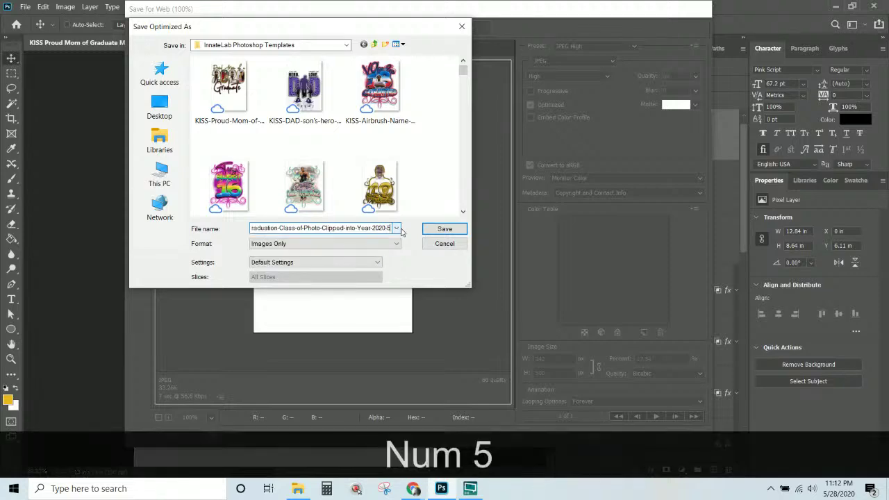
key(Return)
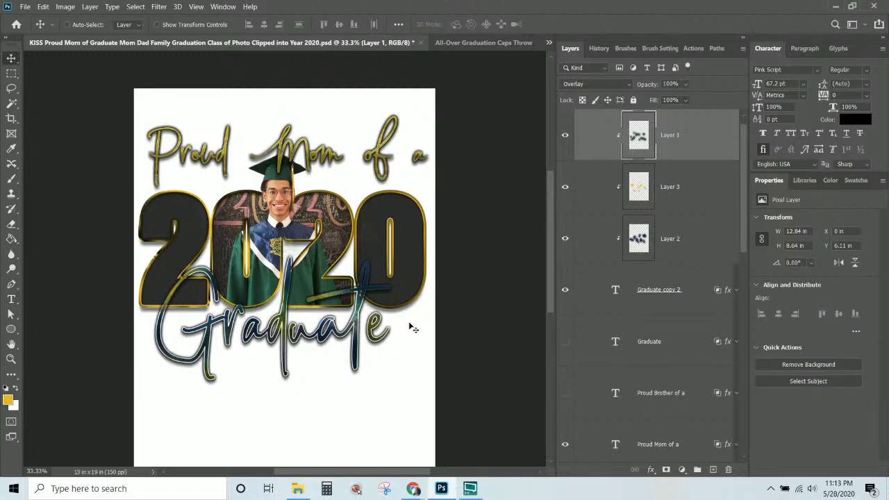
- Collapse the Single Photo group, view the Multi Photos design in its place, and switch back to the Single Photo design
scroll(612, 186, up, 1)
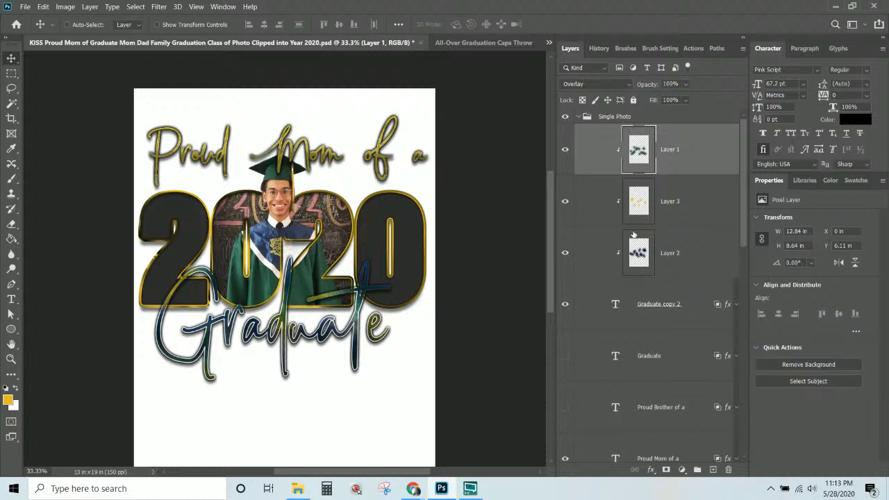
click(579, 116)
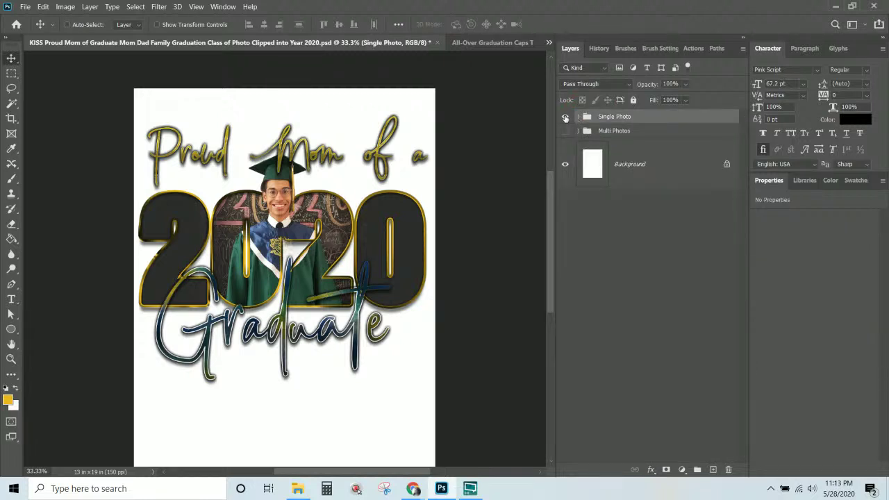
click(566, 117)
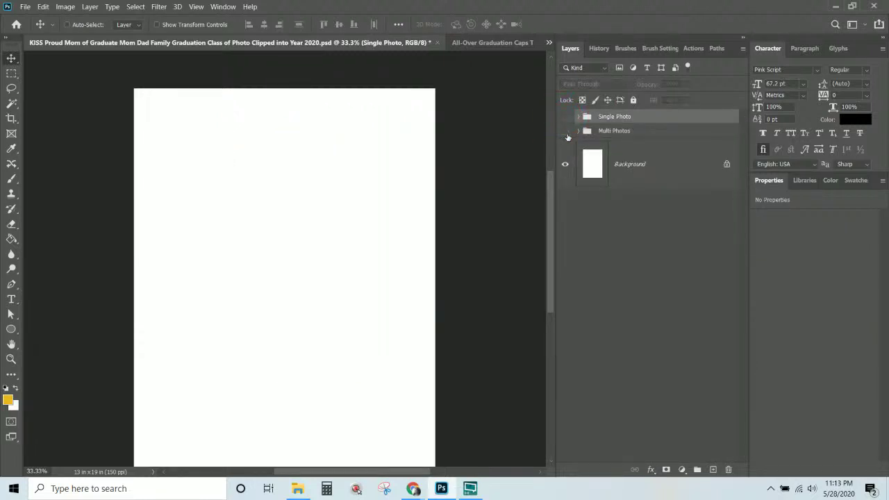
click(566, 131)
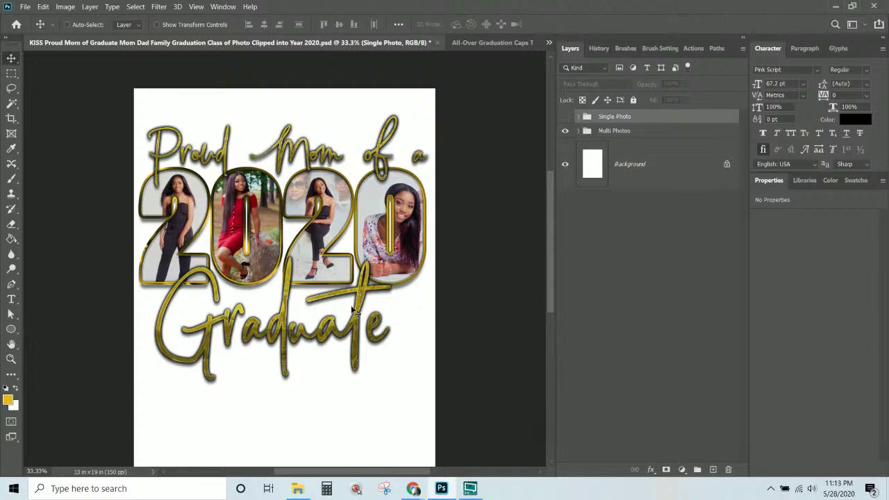
click(567, 131)
click(565, 117)
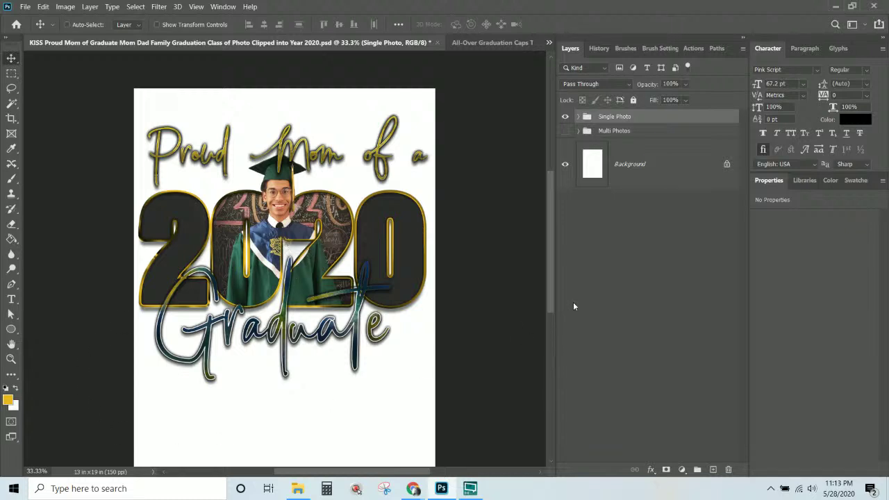
- Select the hidden Multi Photos group and save the graduation document
click(656, 137)
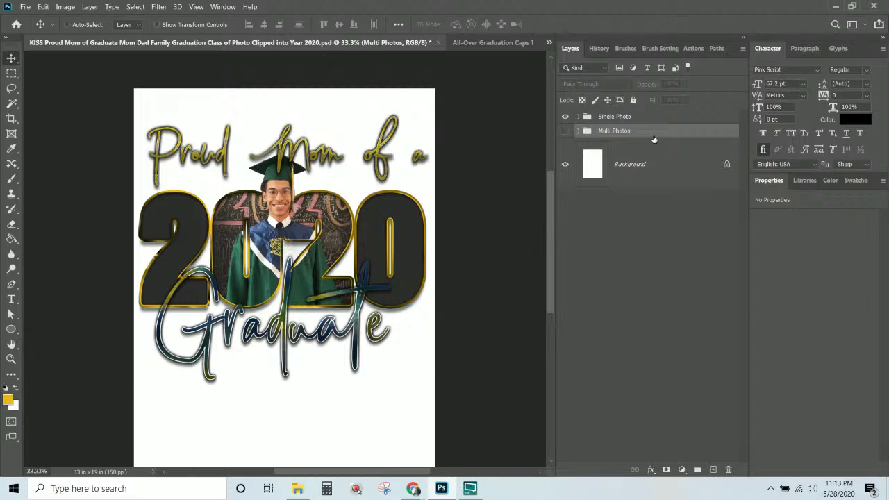
key(ctrl+s)
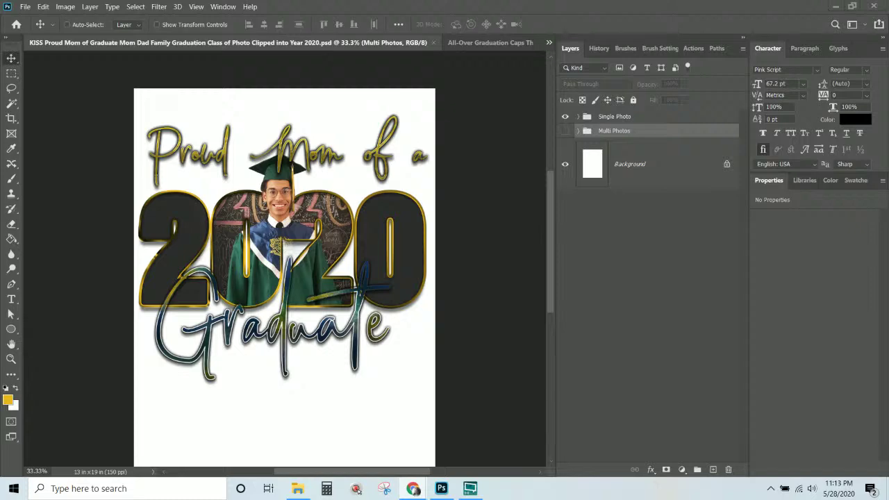
- View the All-Over Graduation Caps Throw Celebrate document alongside the Proud Mom graduation document, finishing on the all-over shirt design
click(455, 43)
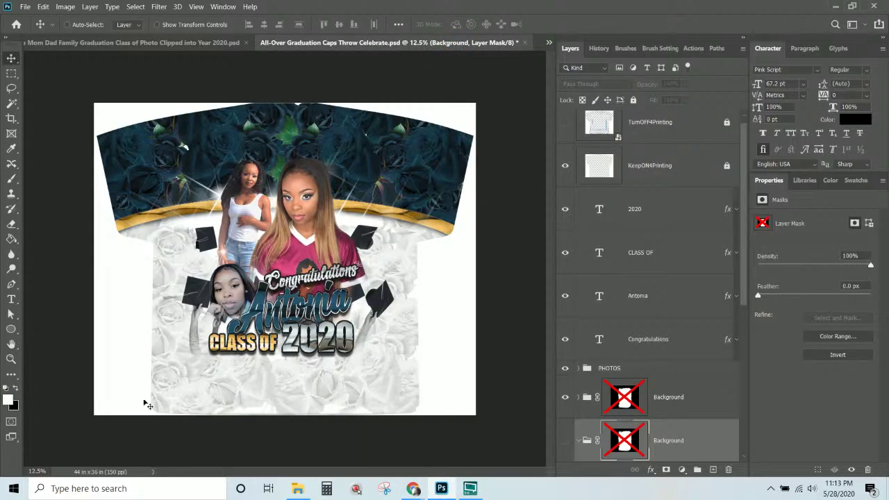
click(219, 43)
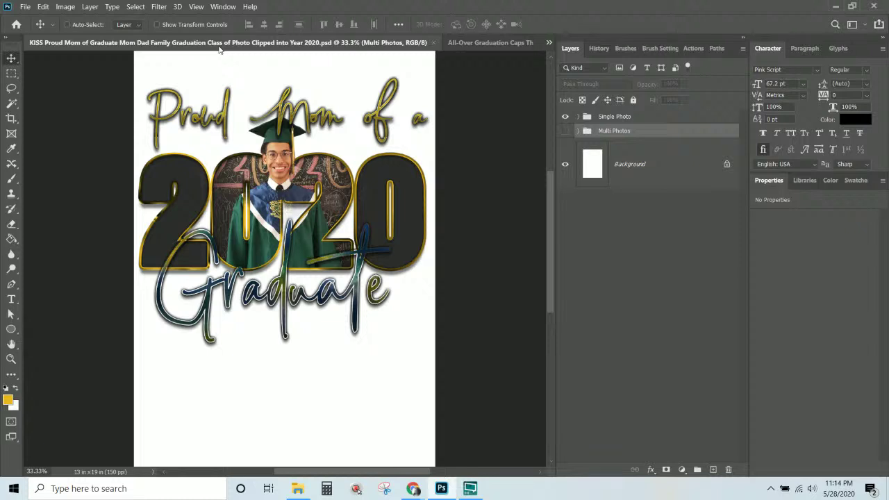
click(460, 41)
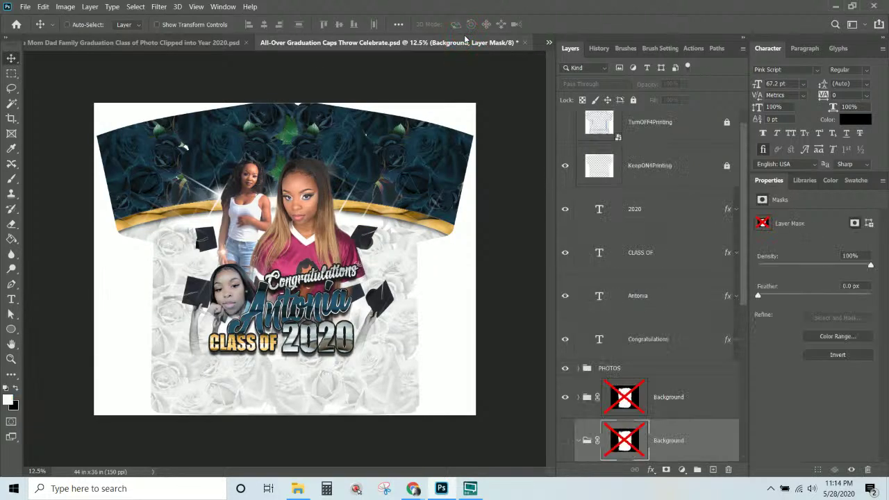